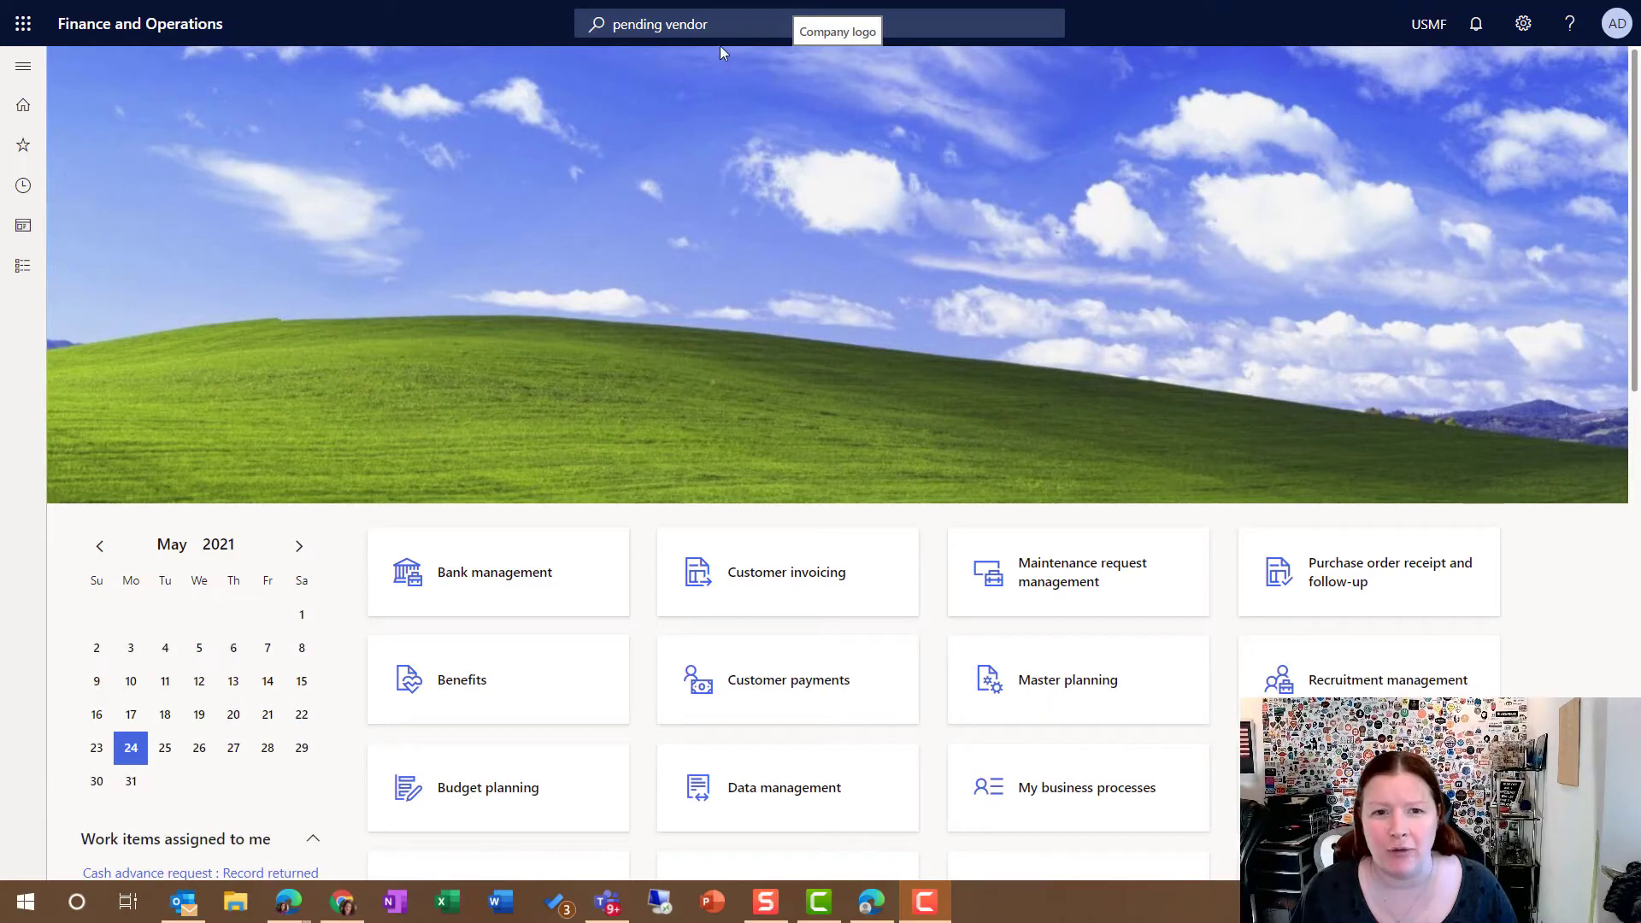
Open the Pending vendor invoices list and select the Fabrikam Supplier invoice dated 5/24/2021
click(715, 23)
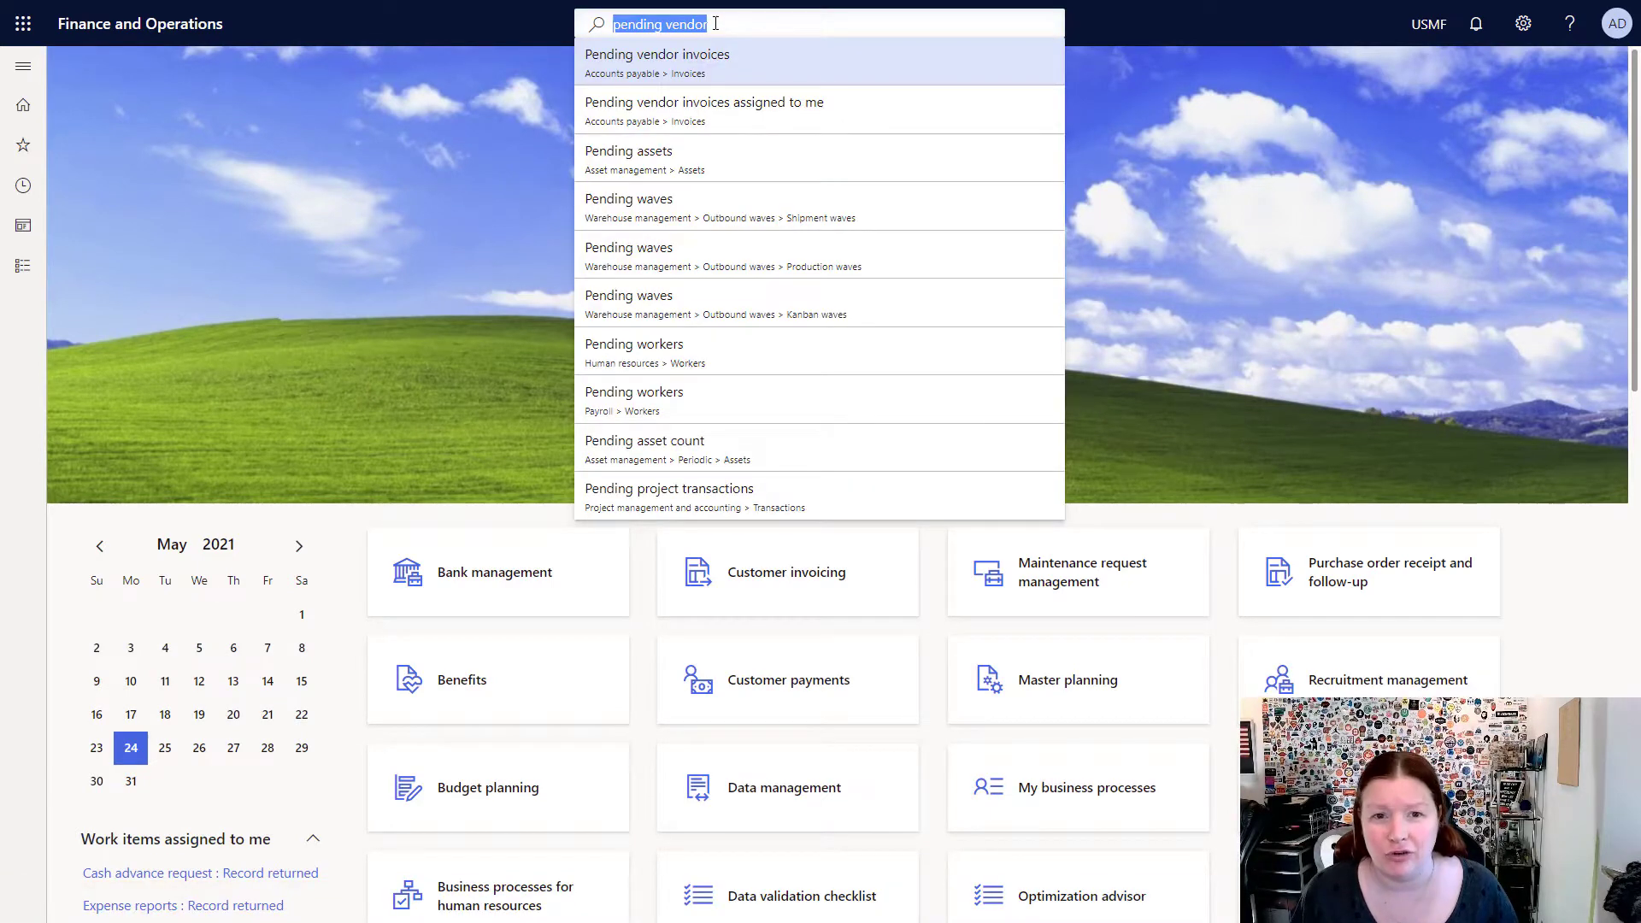
click(726, 66)
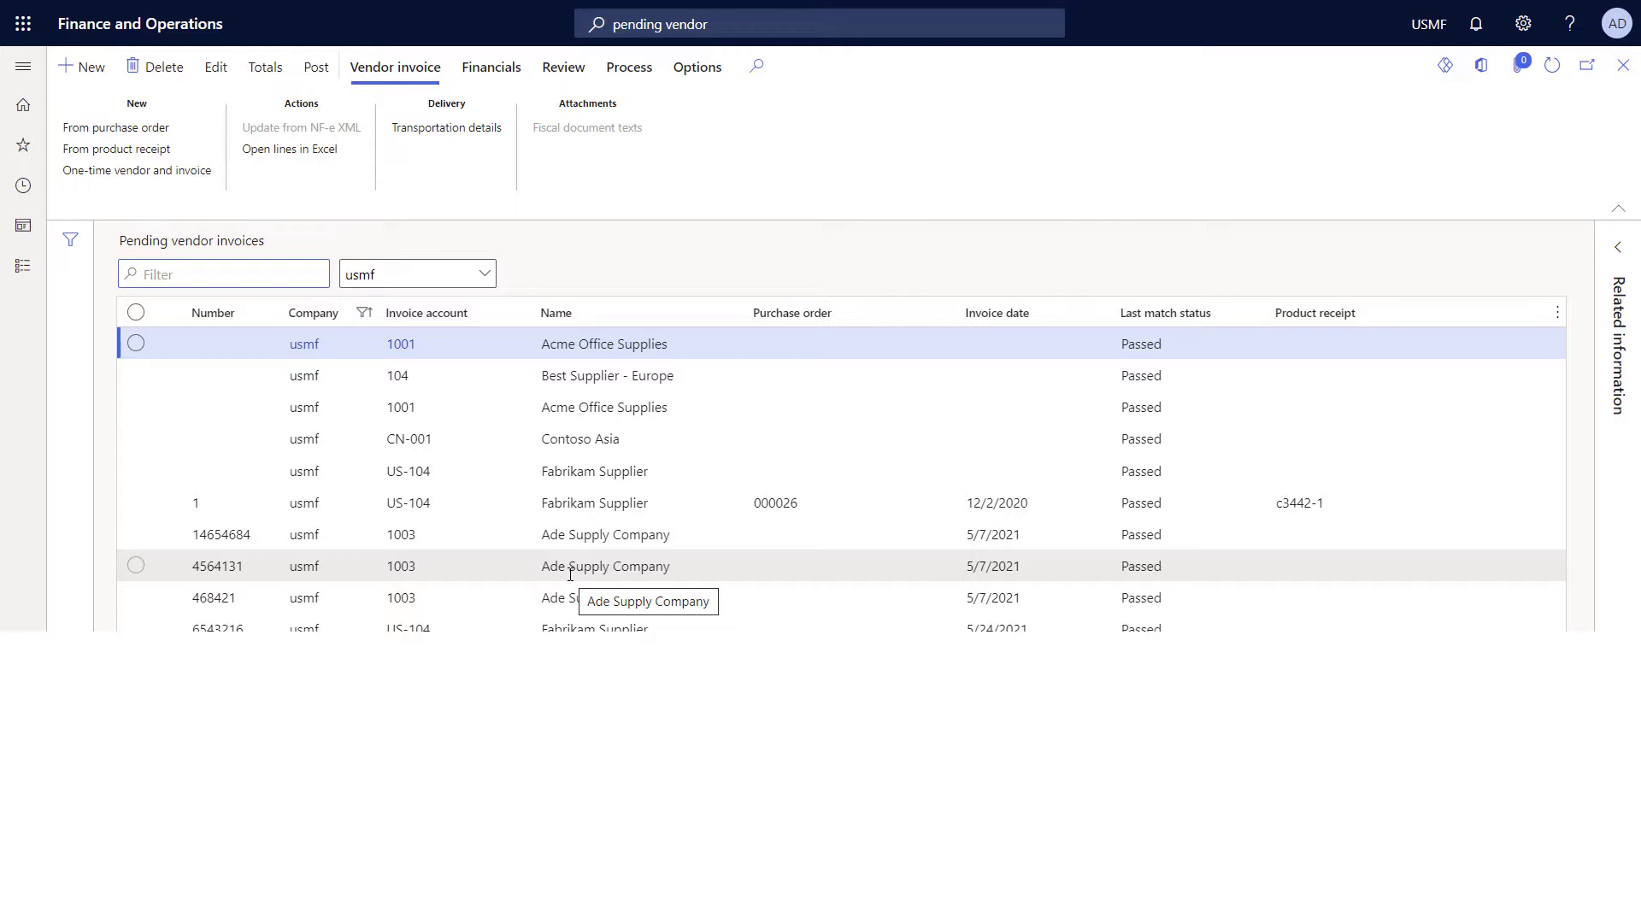
click(251, 628)
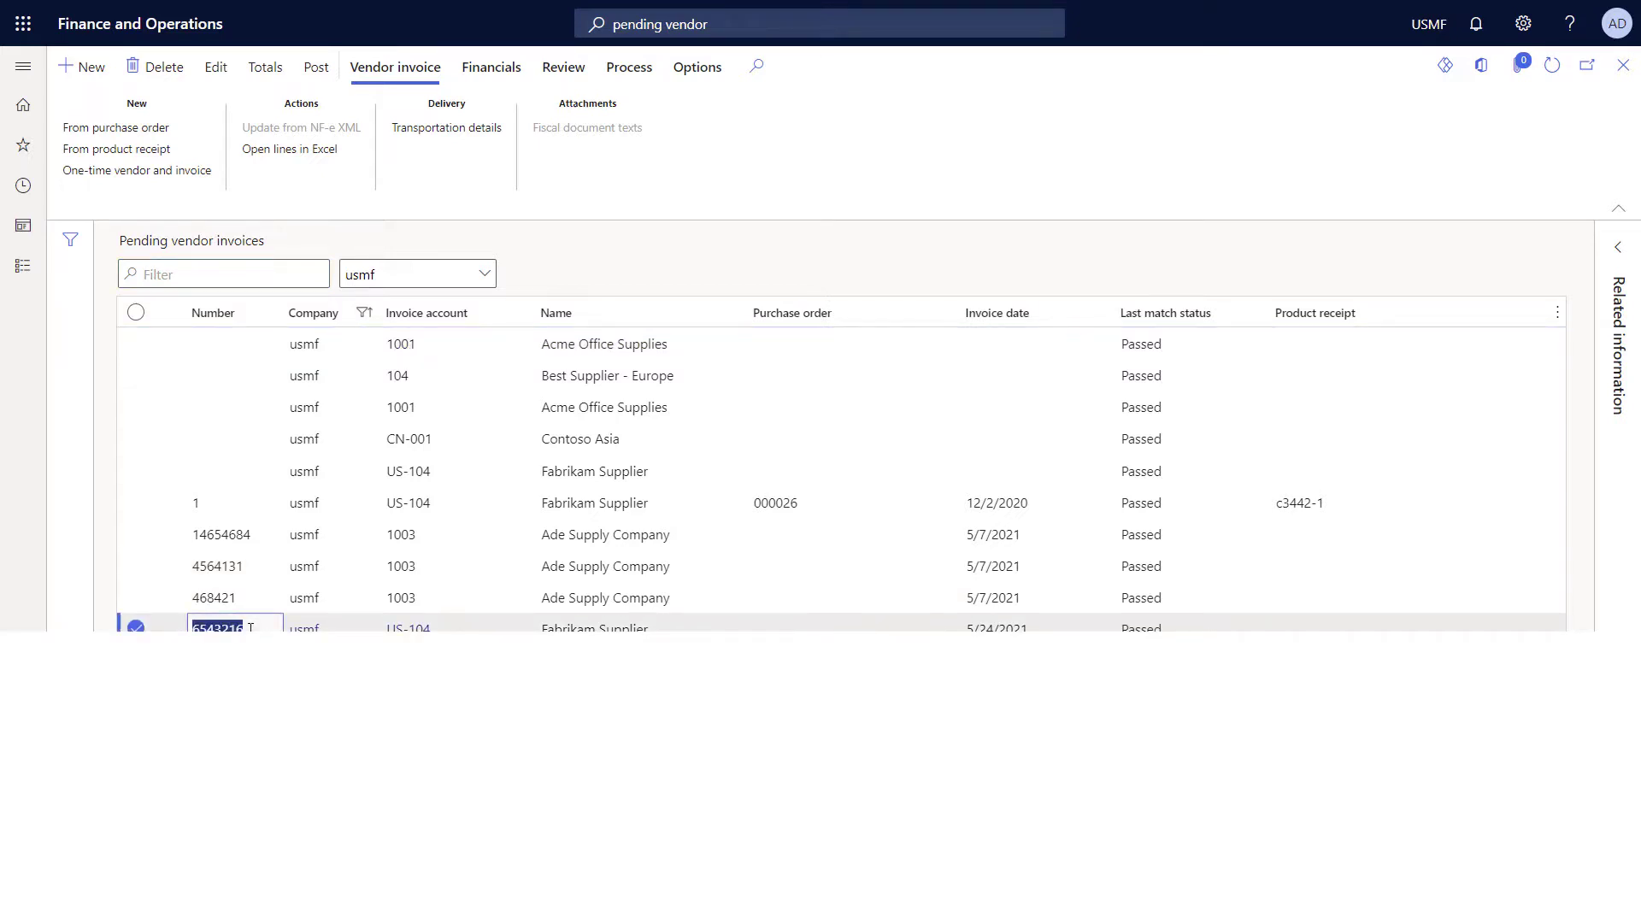
click(663, 628)
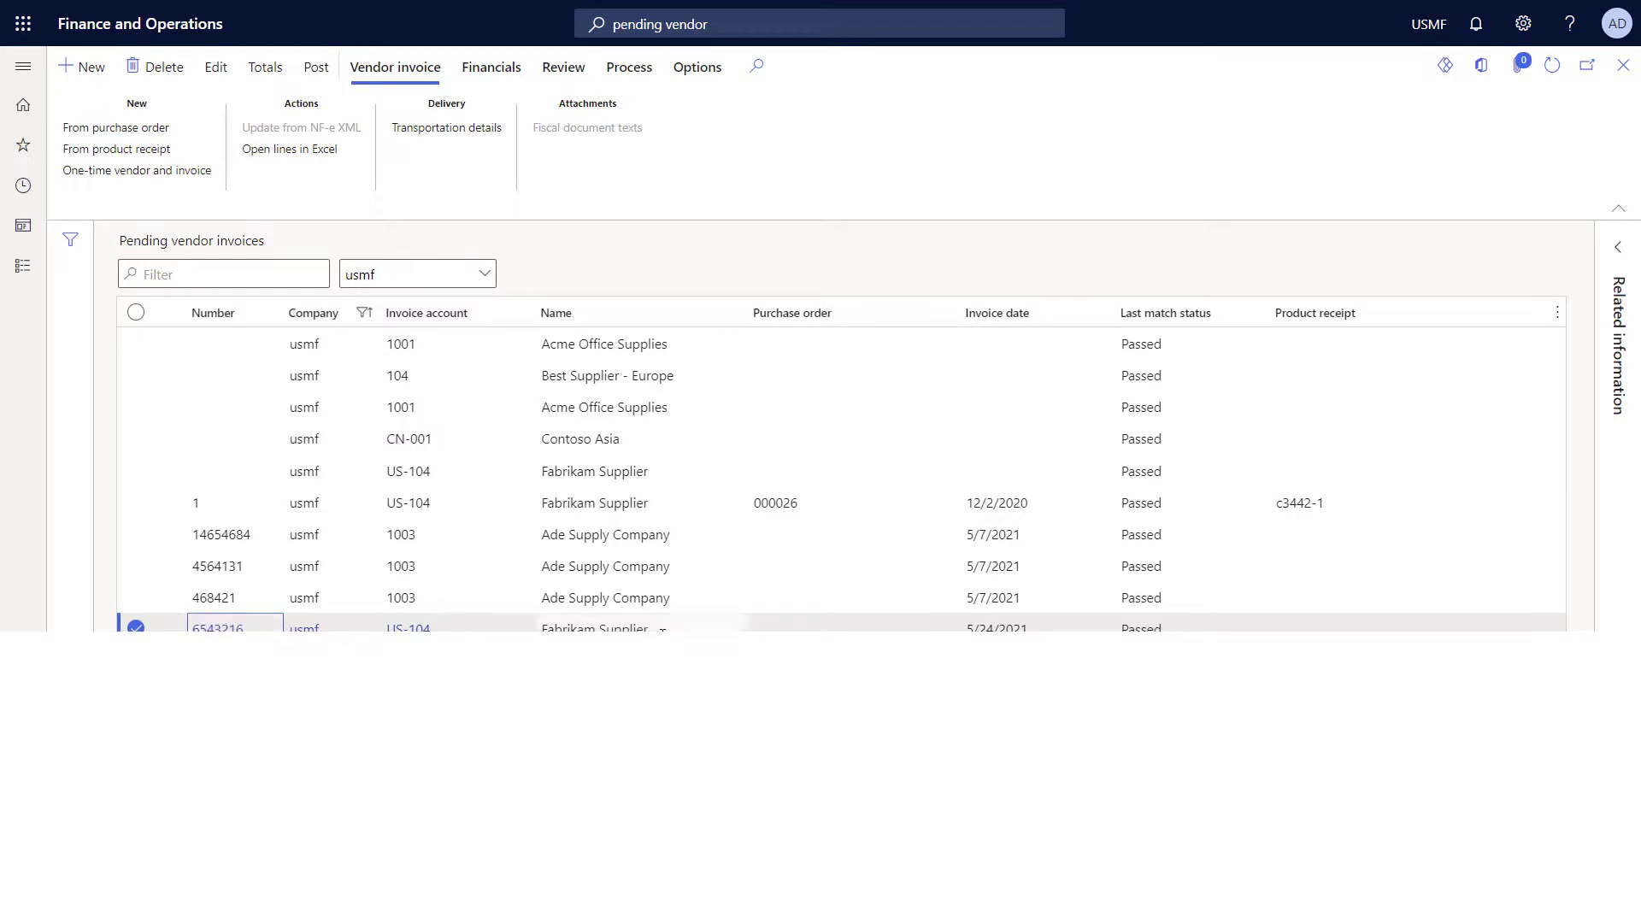
click(200, 628)
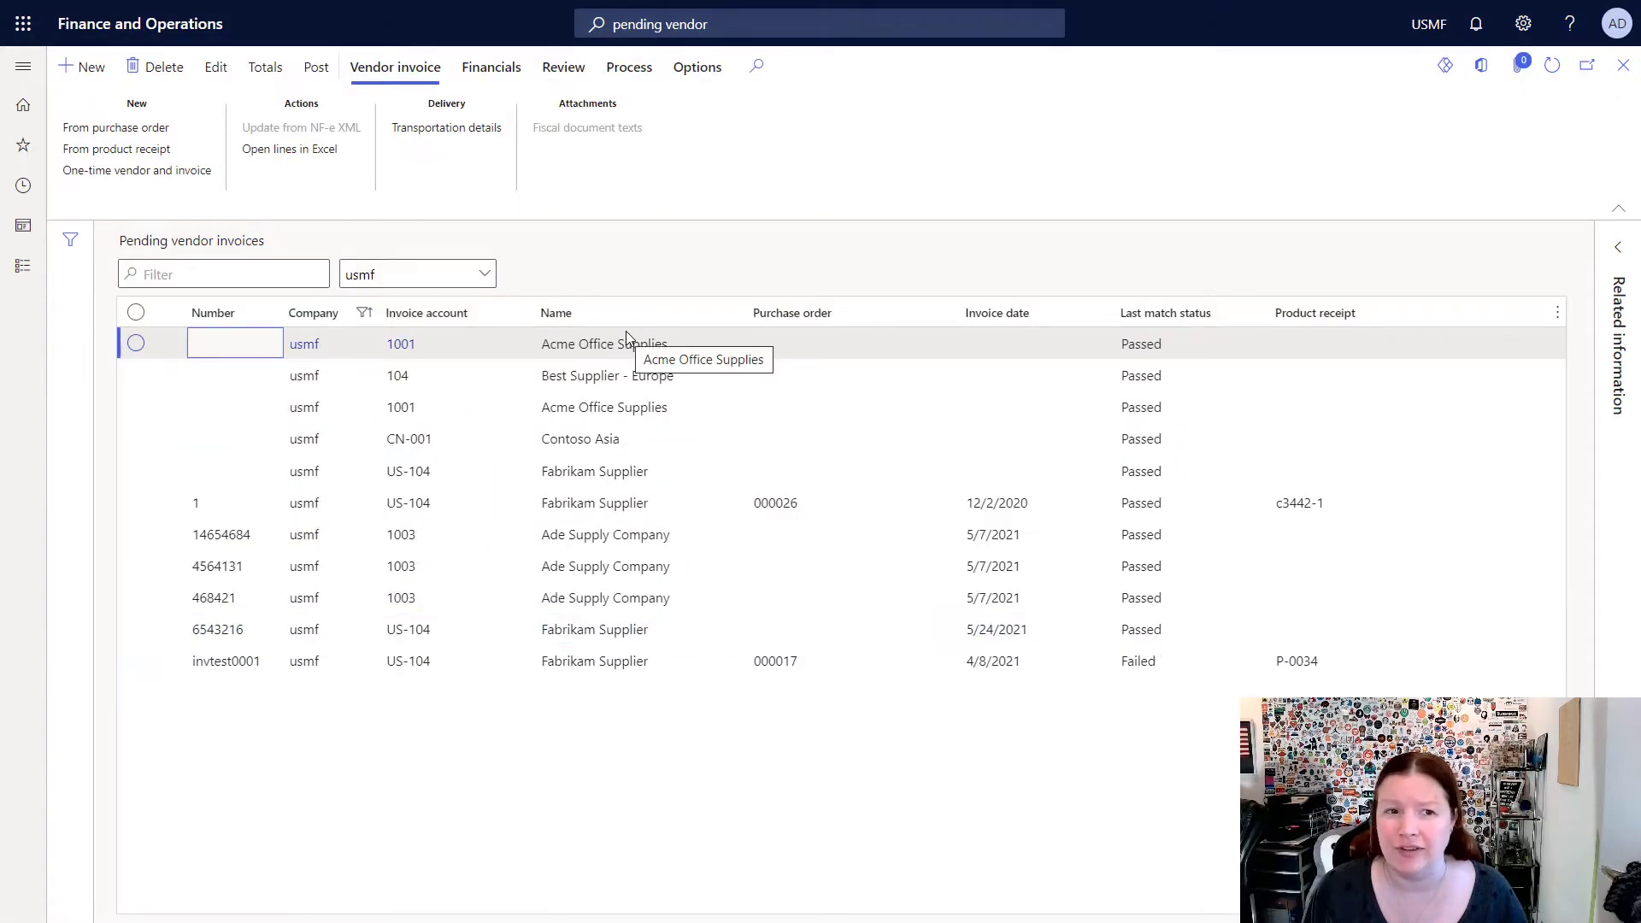
Create a new vendor invoice and link it to an open Fabrikam Supplier purchase order for vendor US-104
click(85, 68)
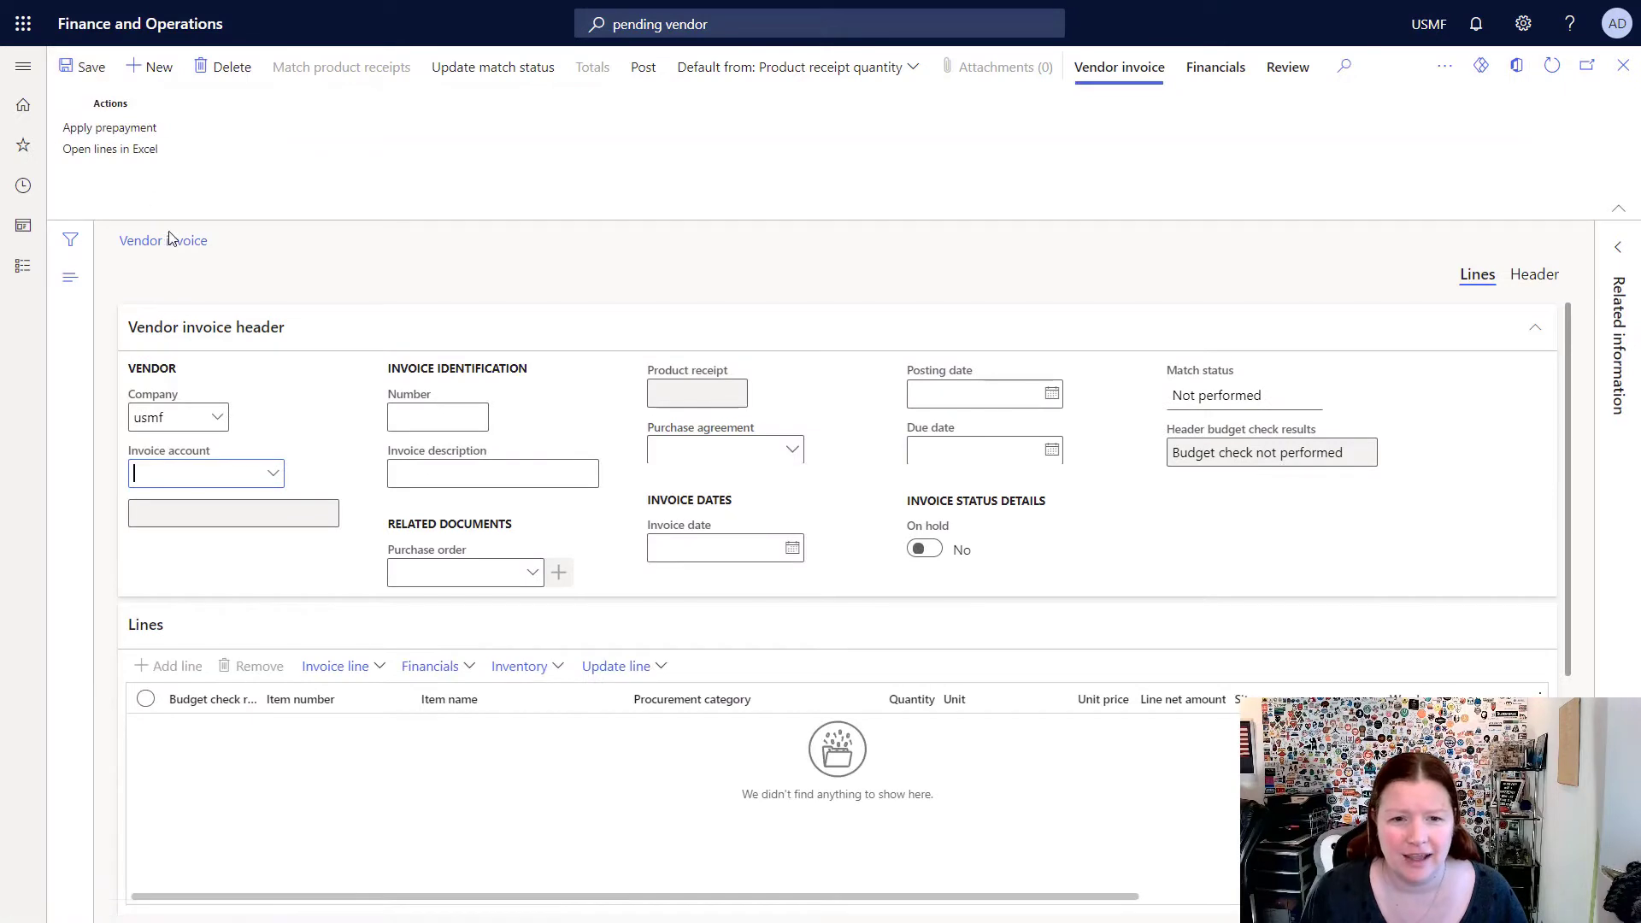
click(532, 581)
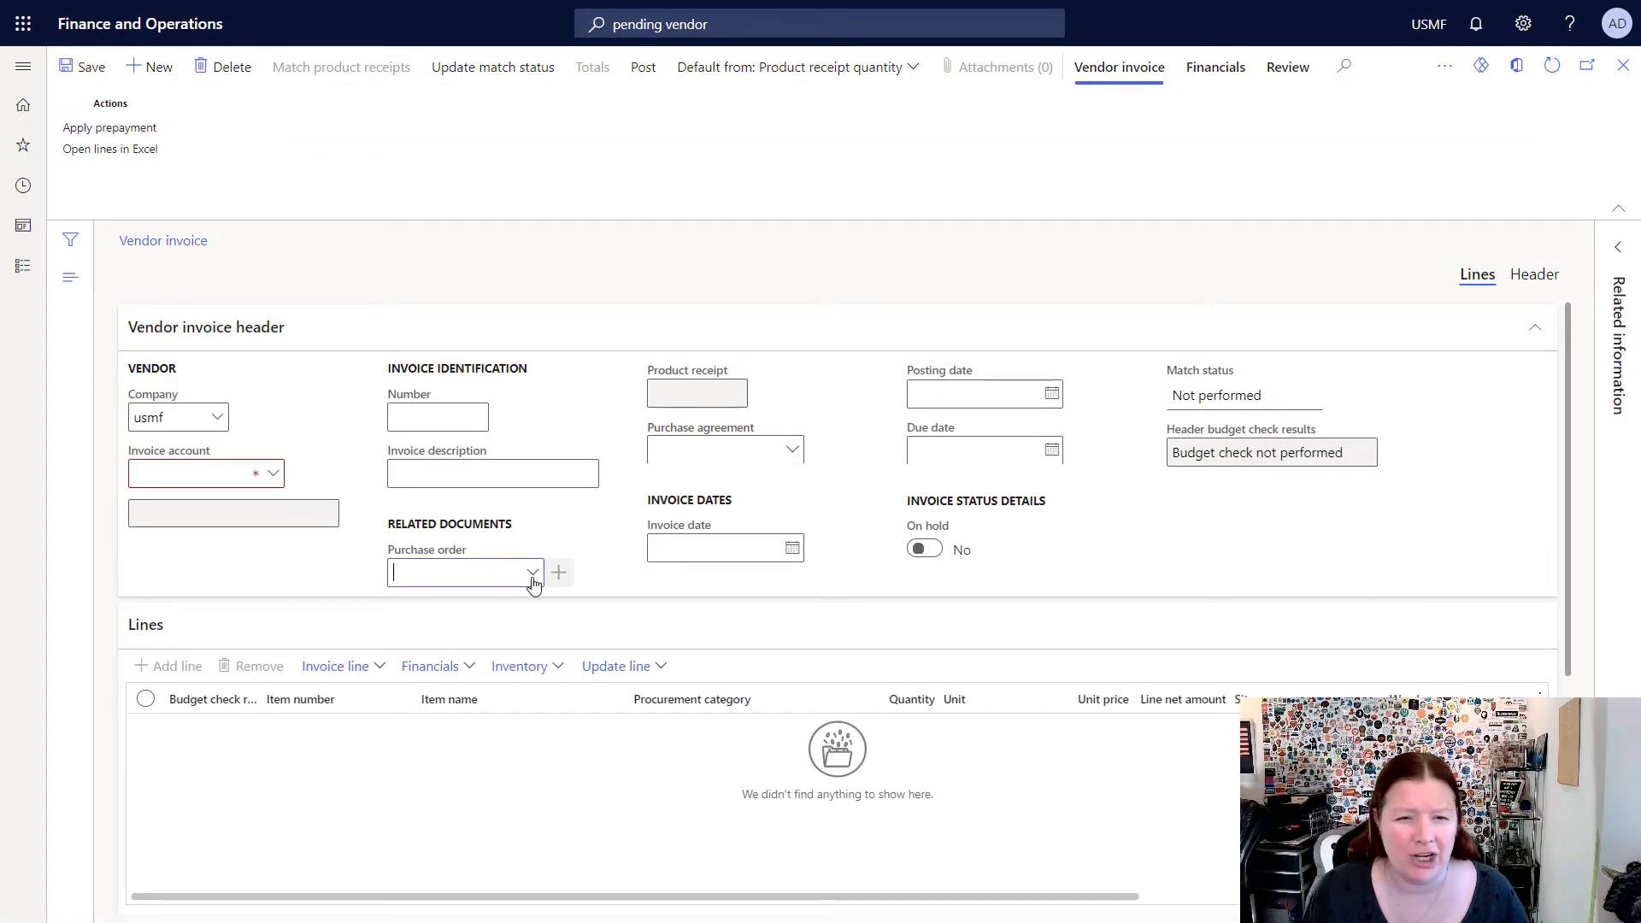
click(532, 573)
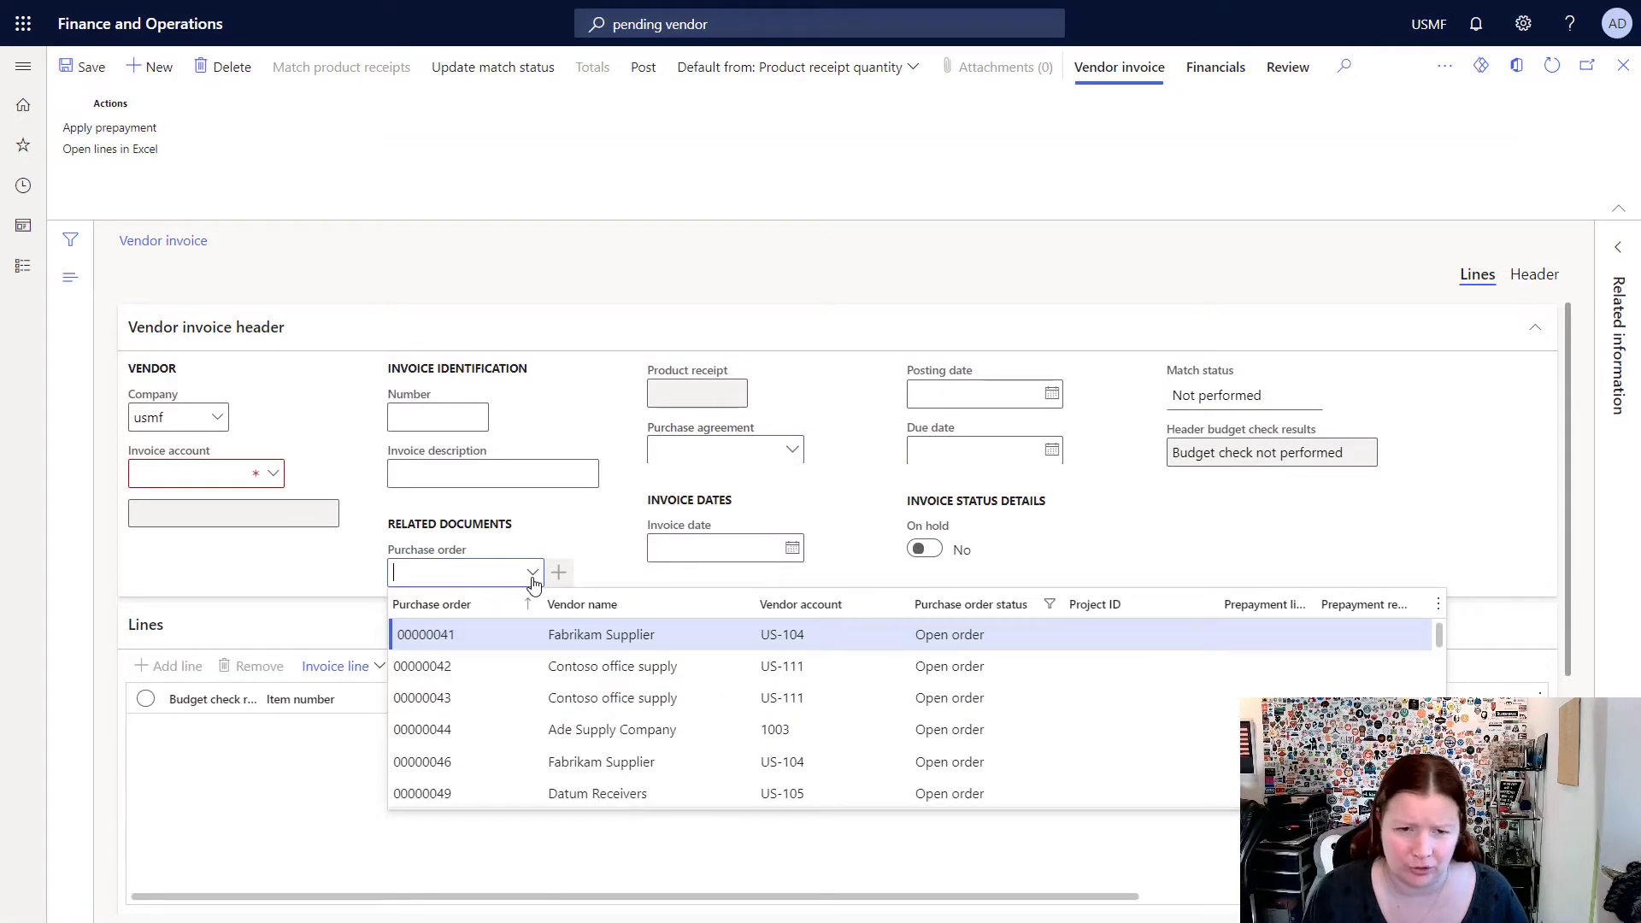
scroll(479, 663, down, 5)
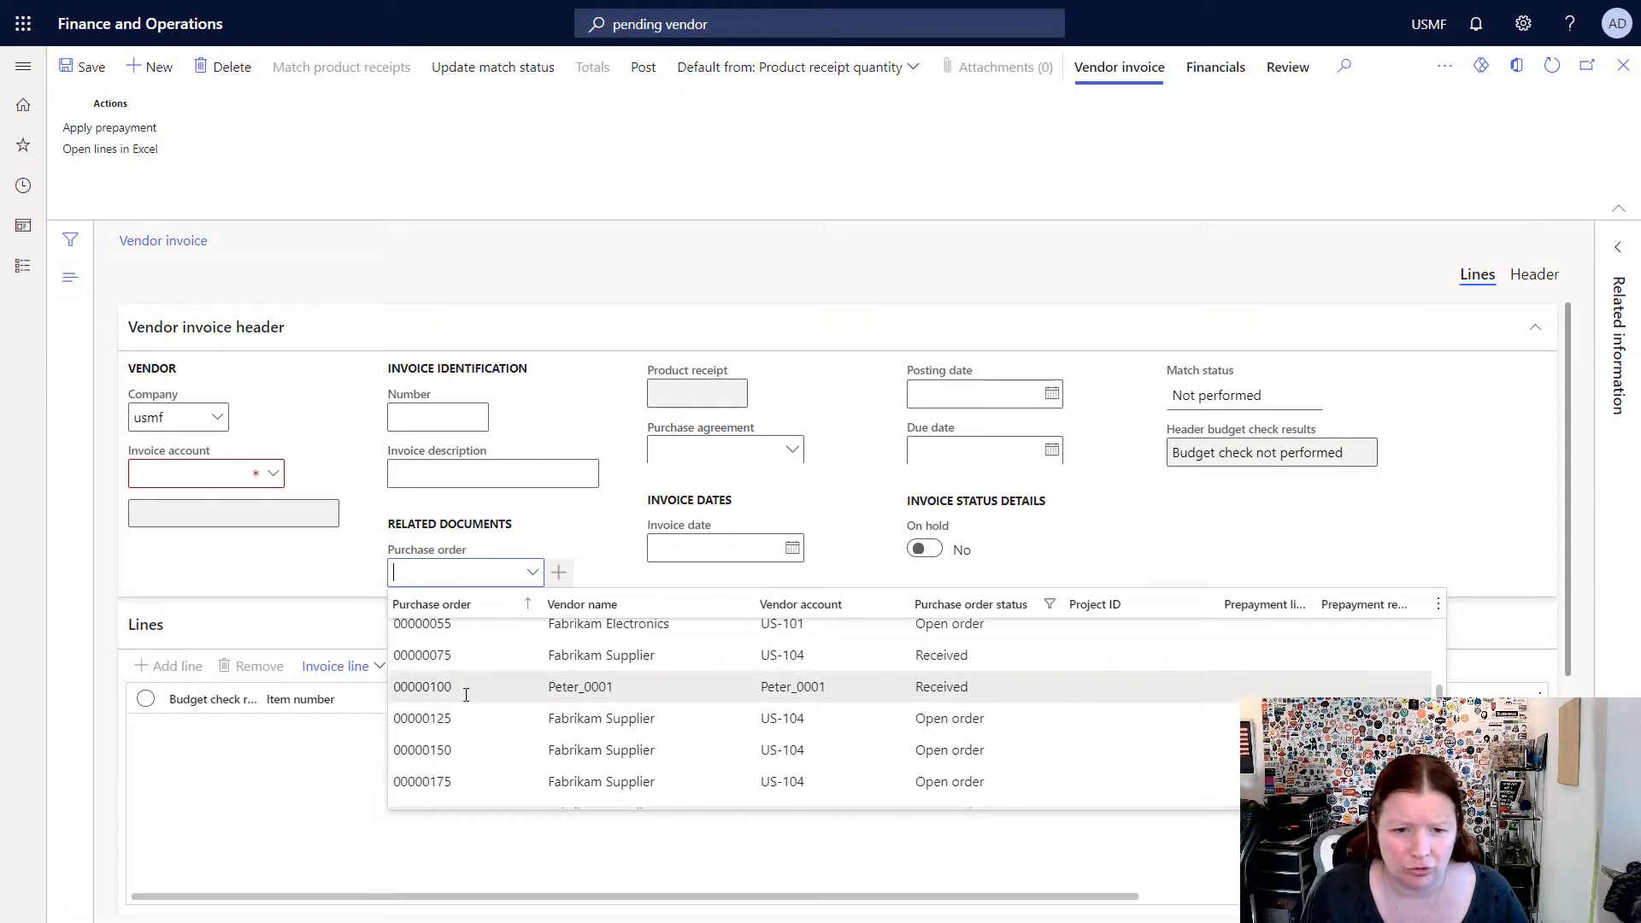
click(470, 783)
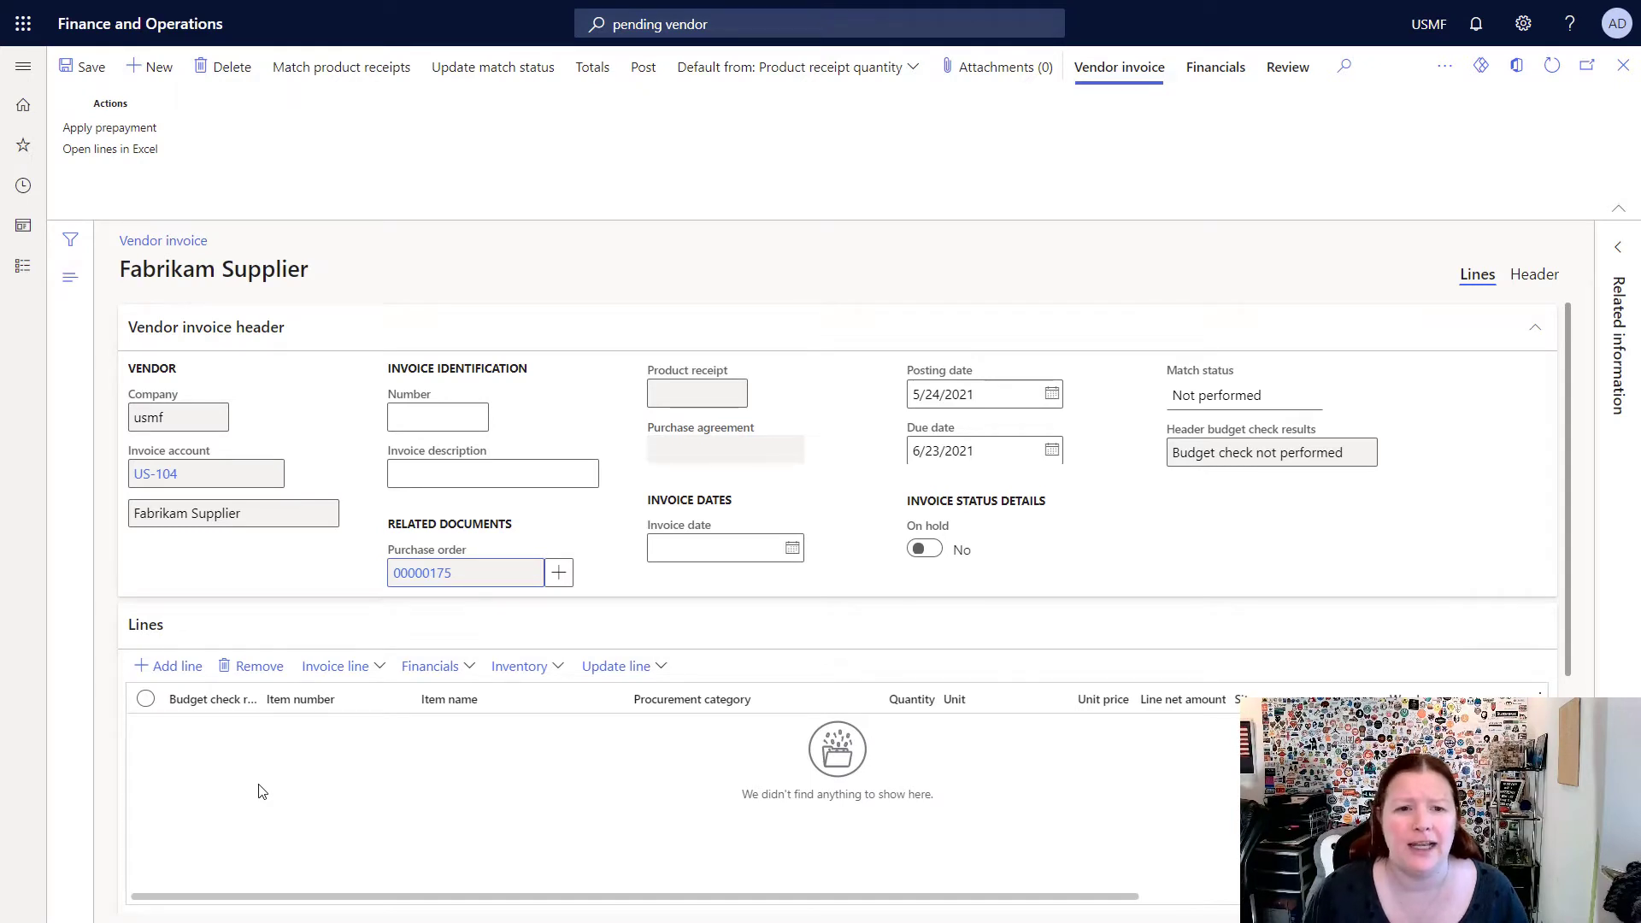
Enter the invoice number in the header and set the invoice date to today, 5/24/2021
click(412, 415)
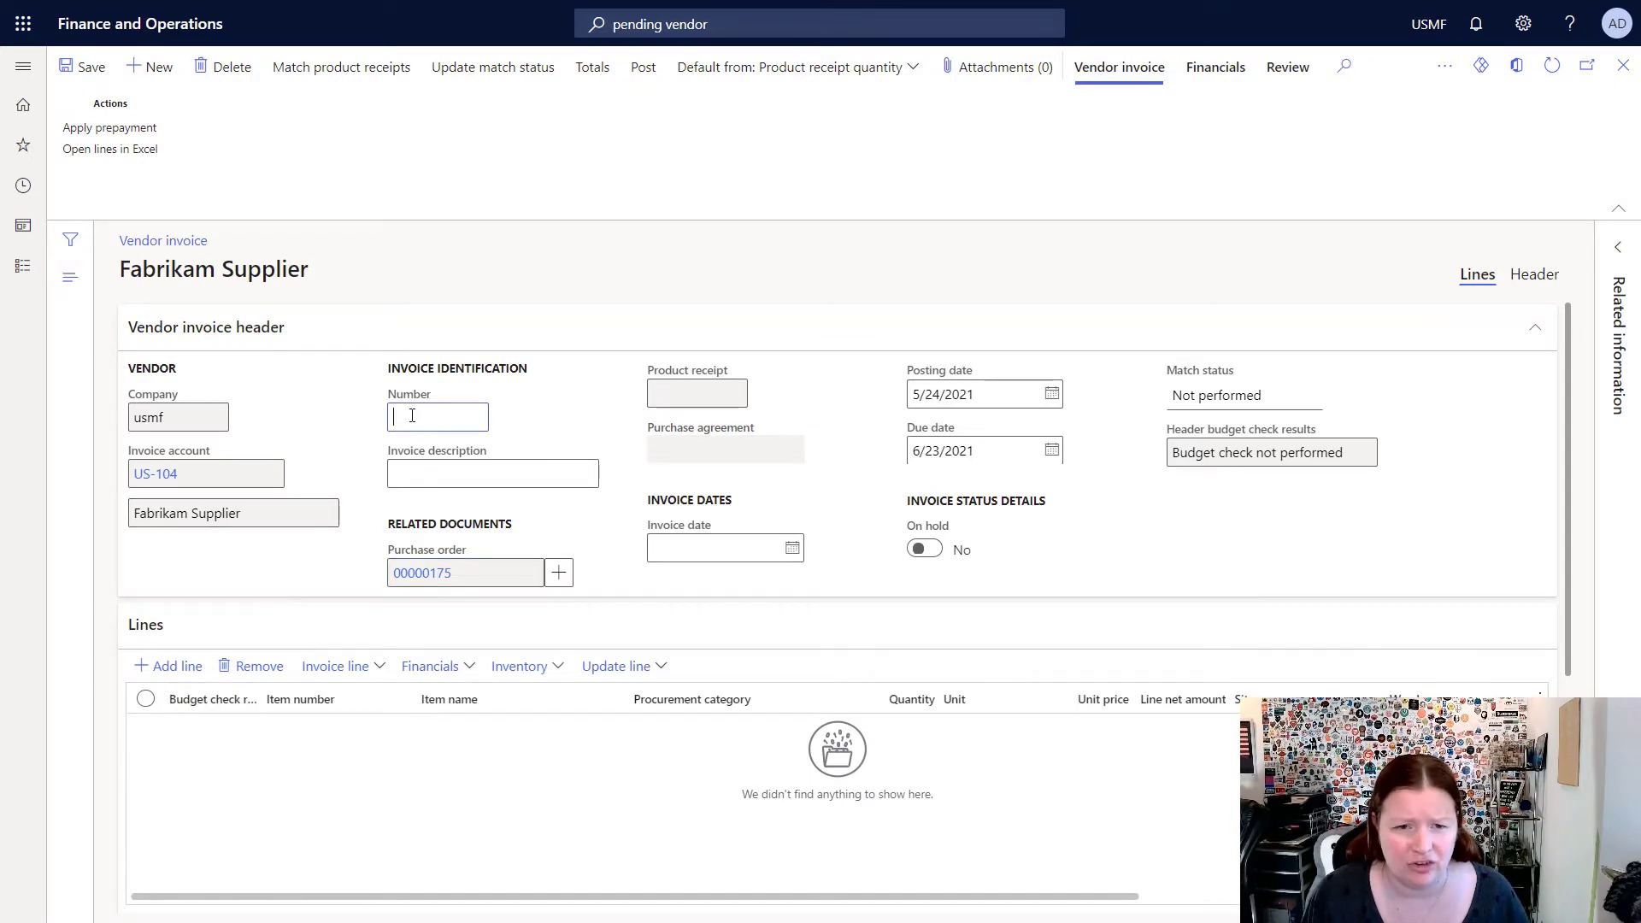
text(798432158)
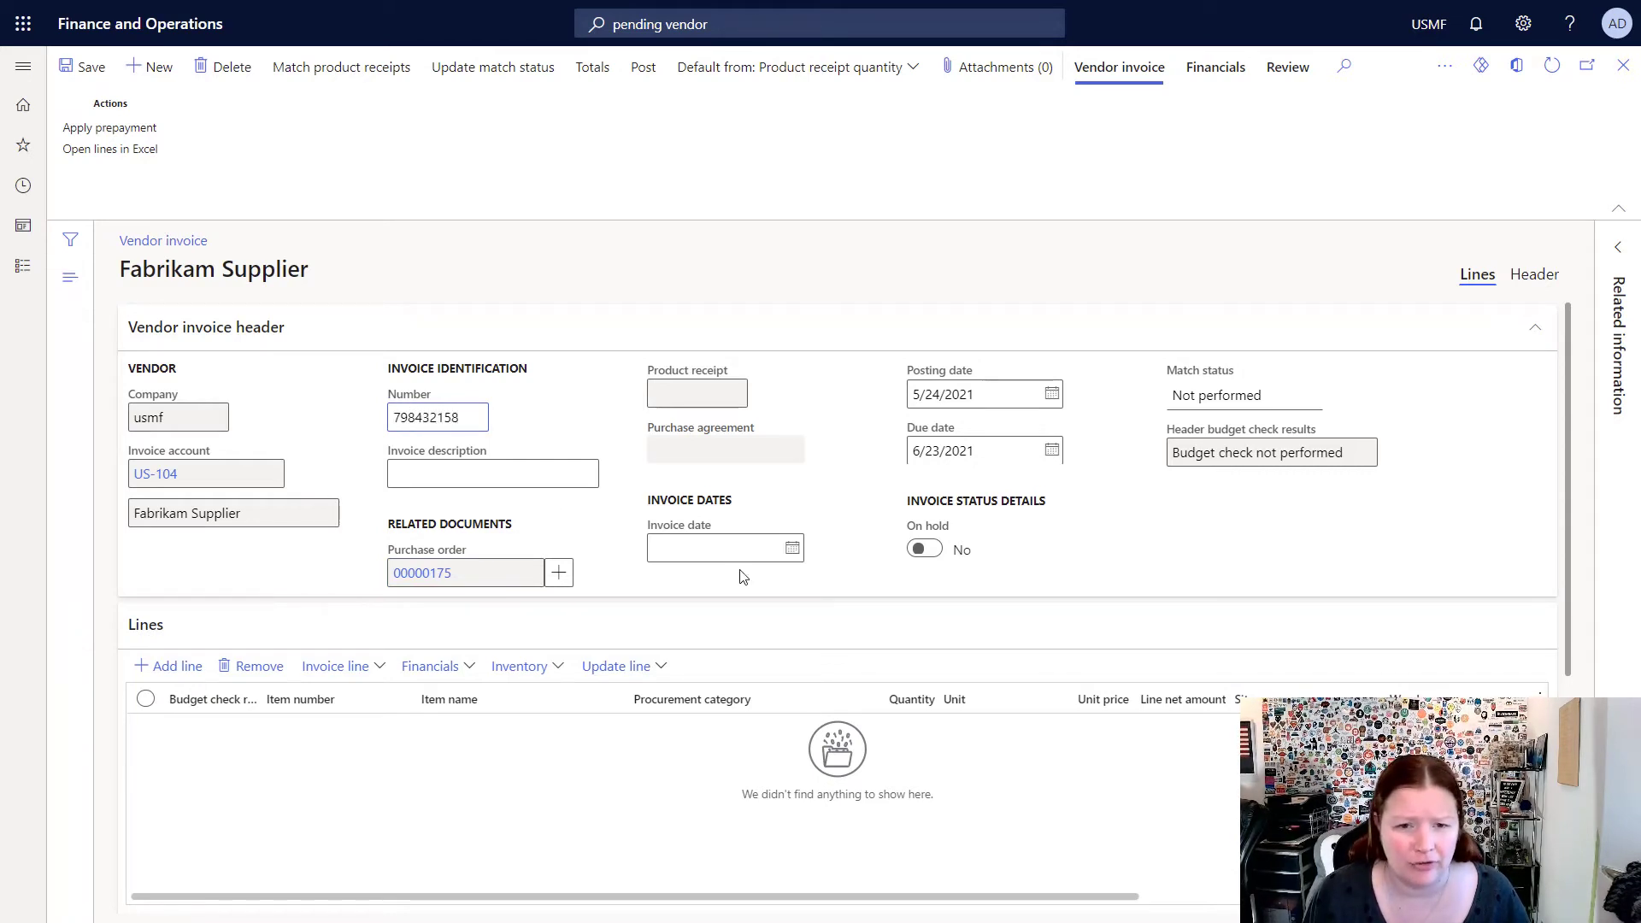
click(737, 547)
text(t)
key(Tab)
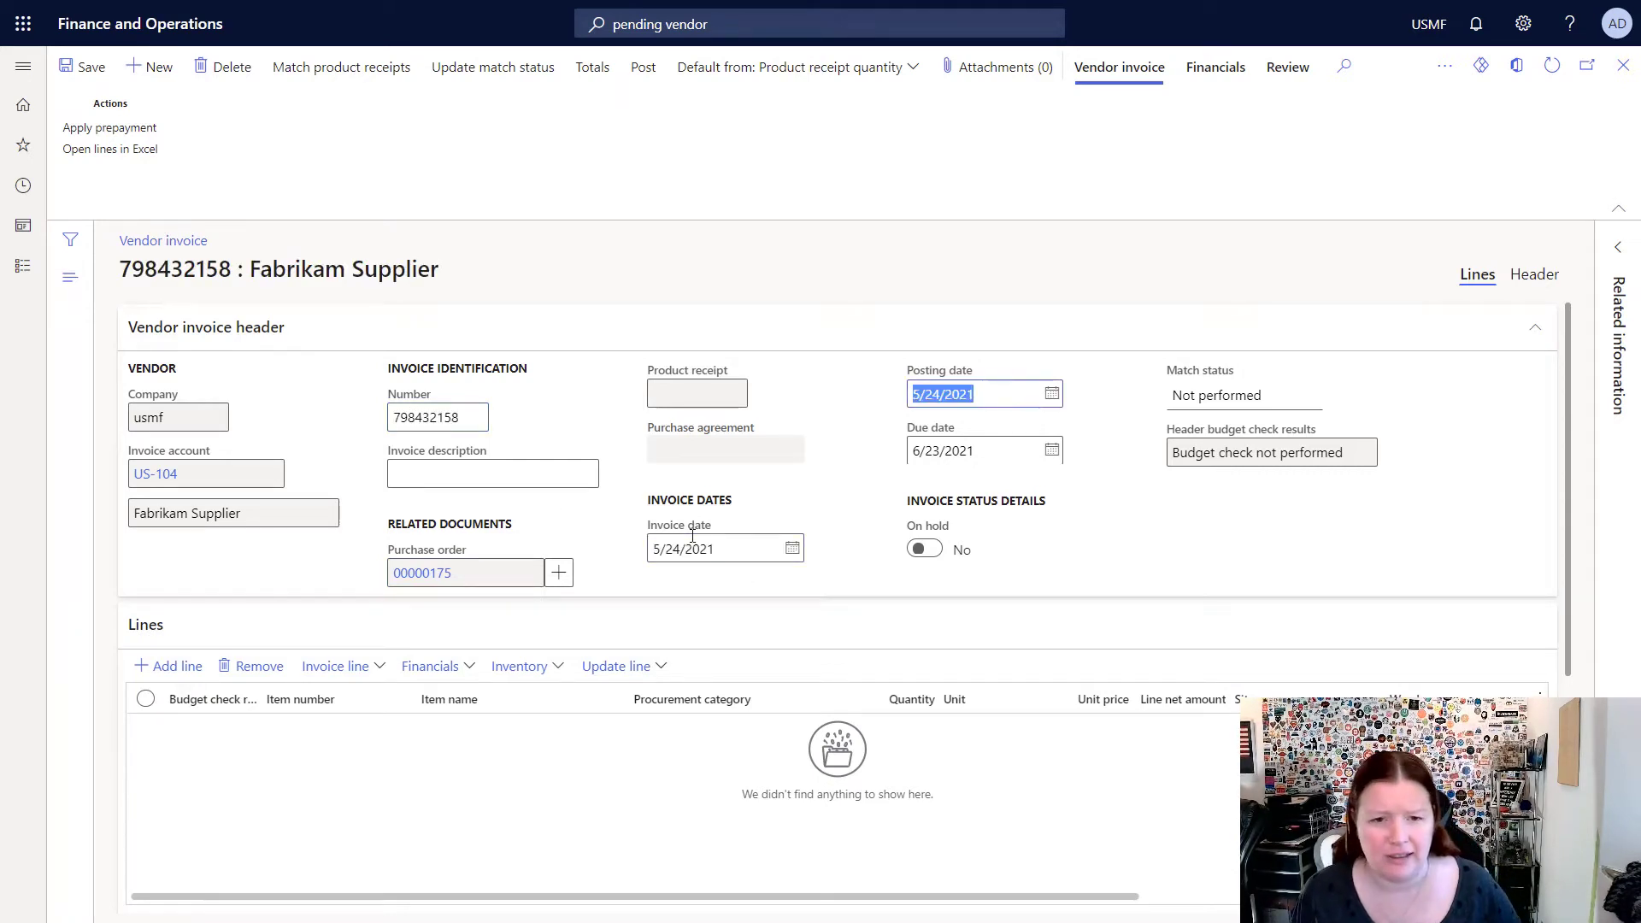
click(688, 390)
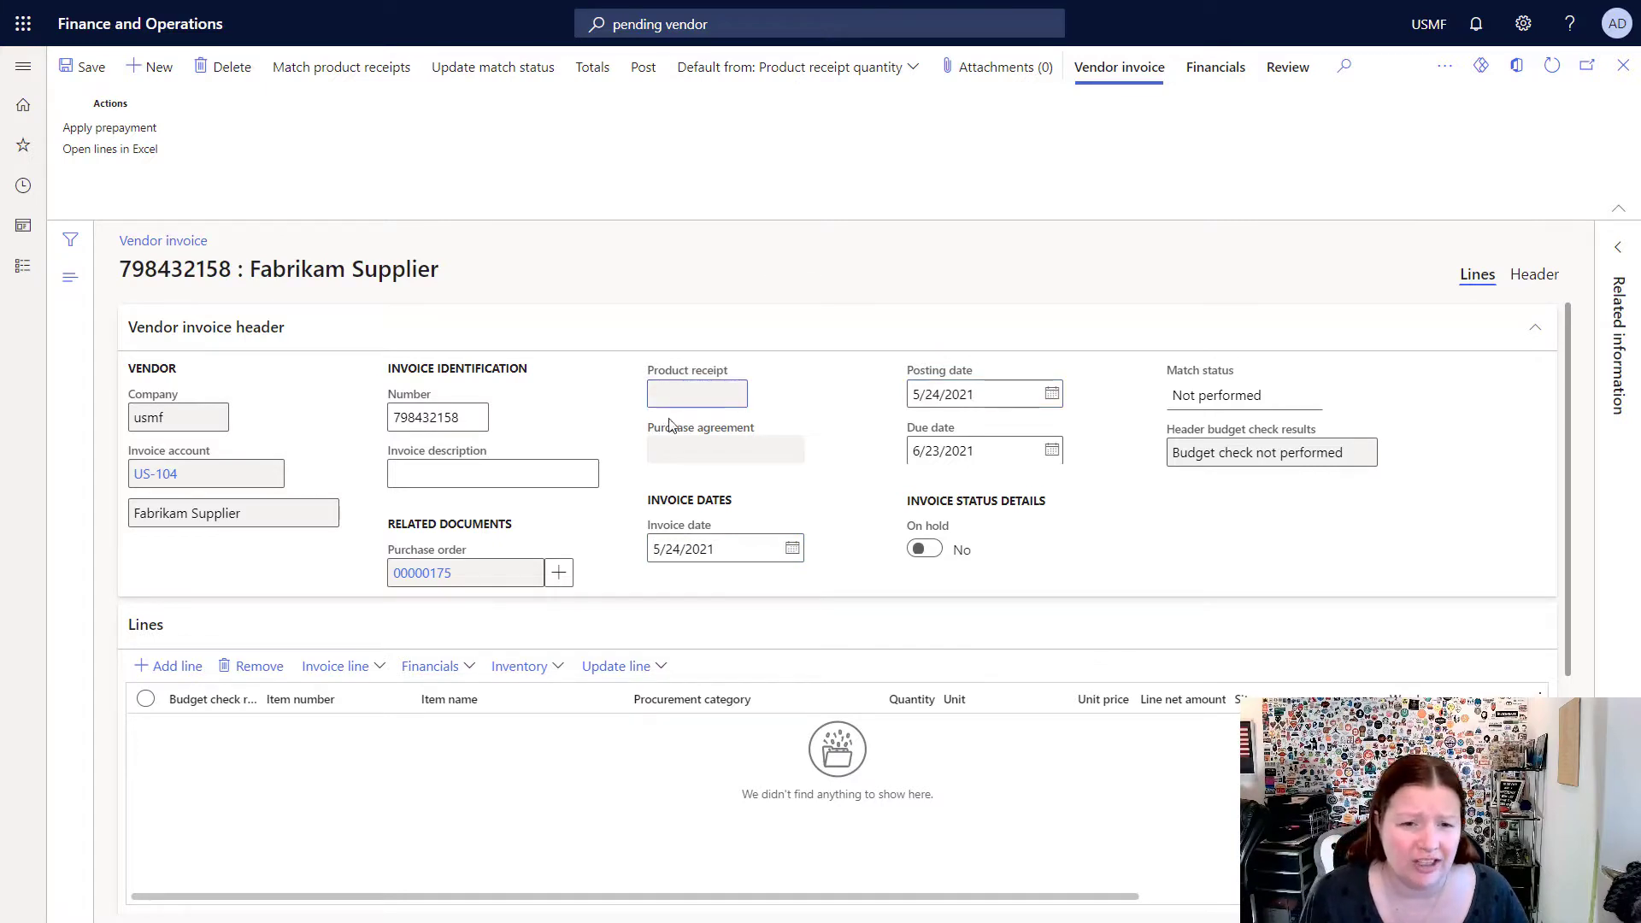
click(447, 801)
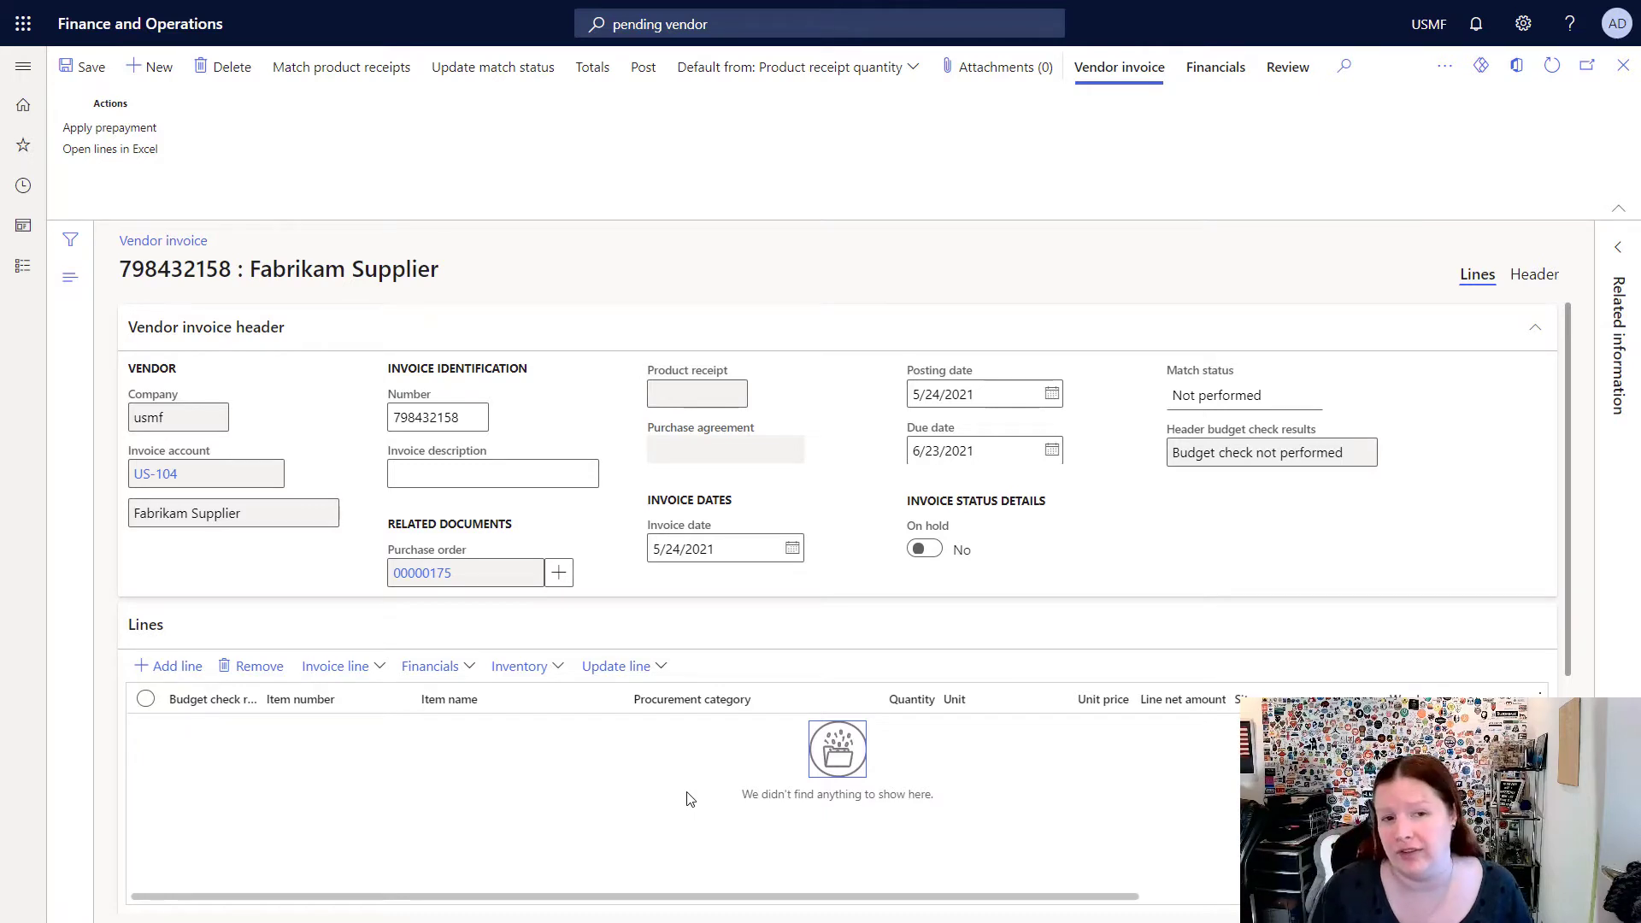
Put the new invoice on hold and reopen it from the pending vendor invoices list
click(935, 553)
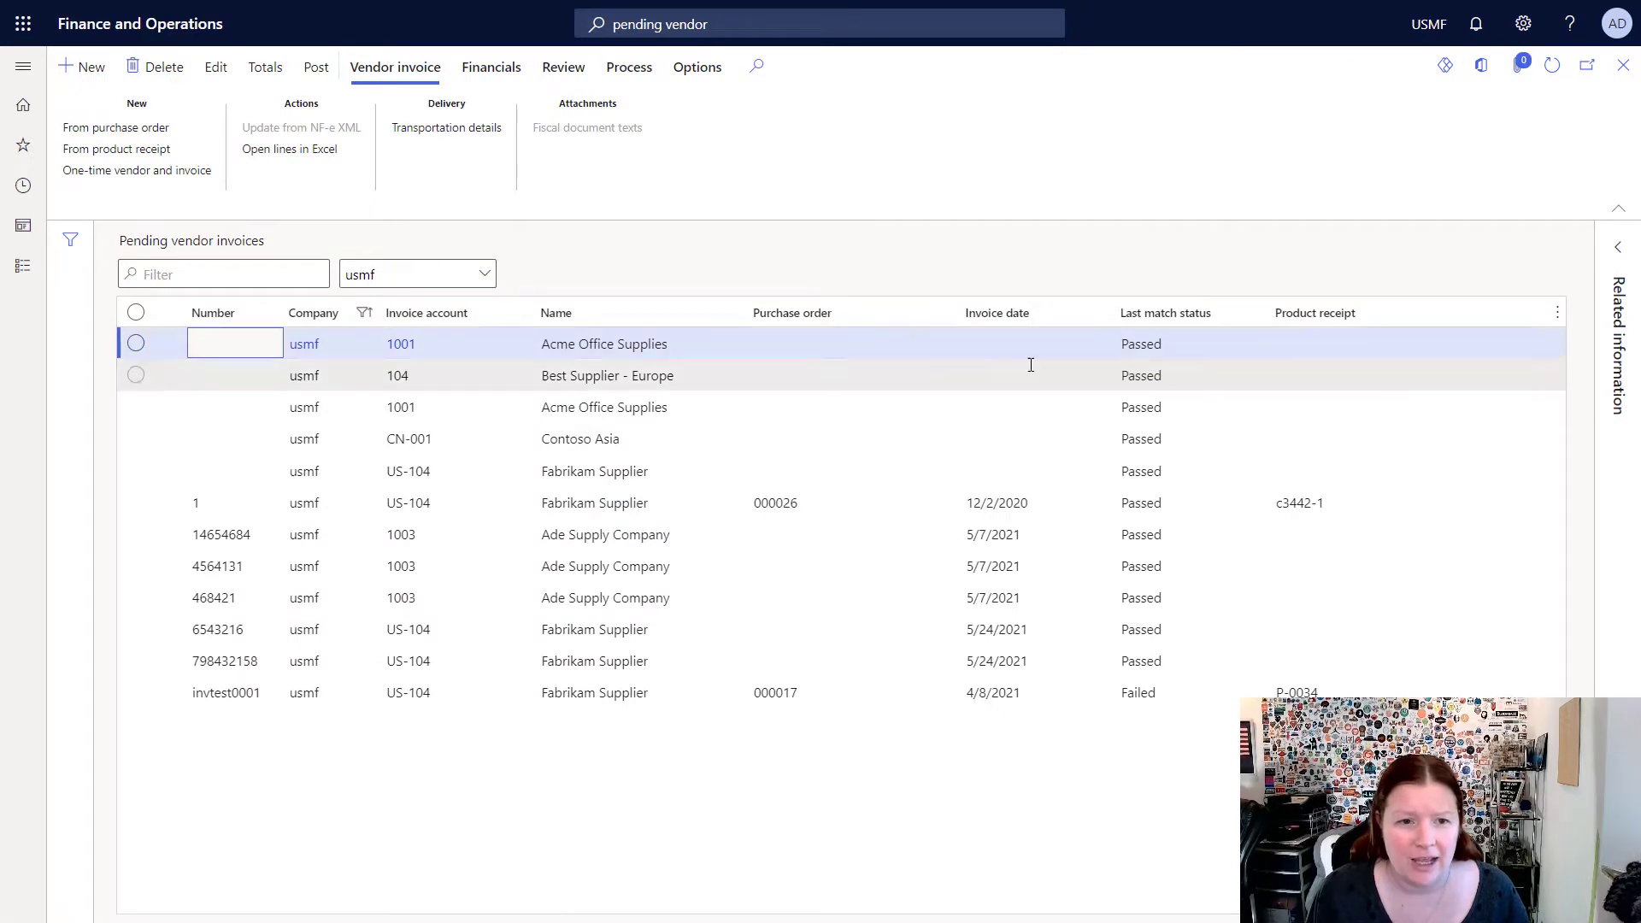
click(207, 671)
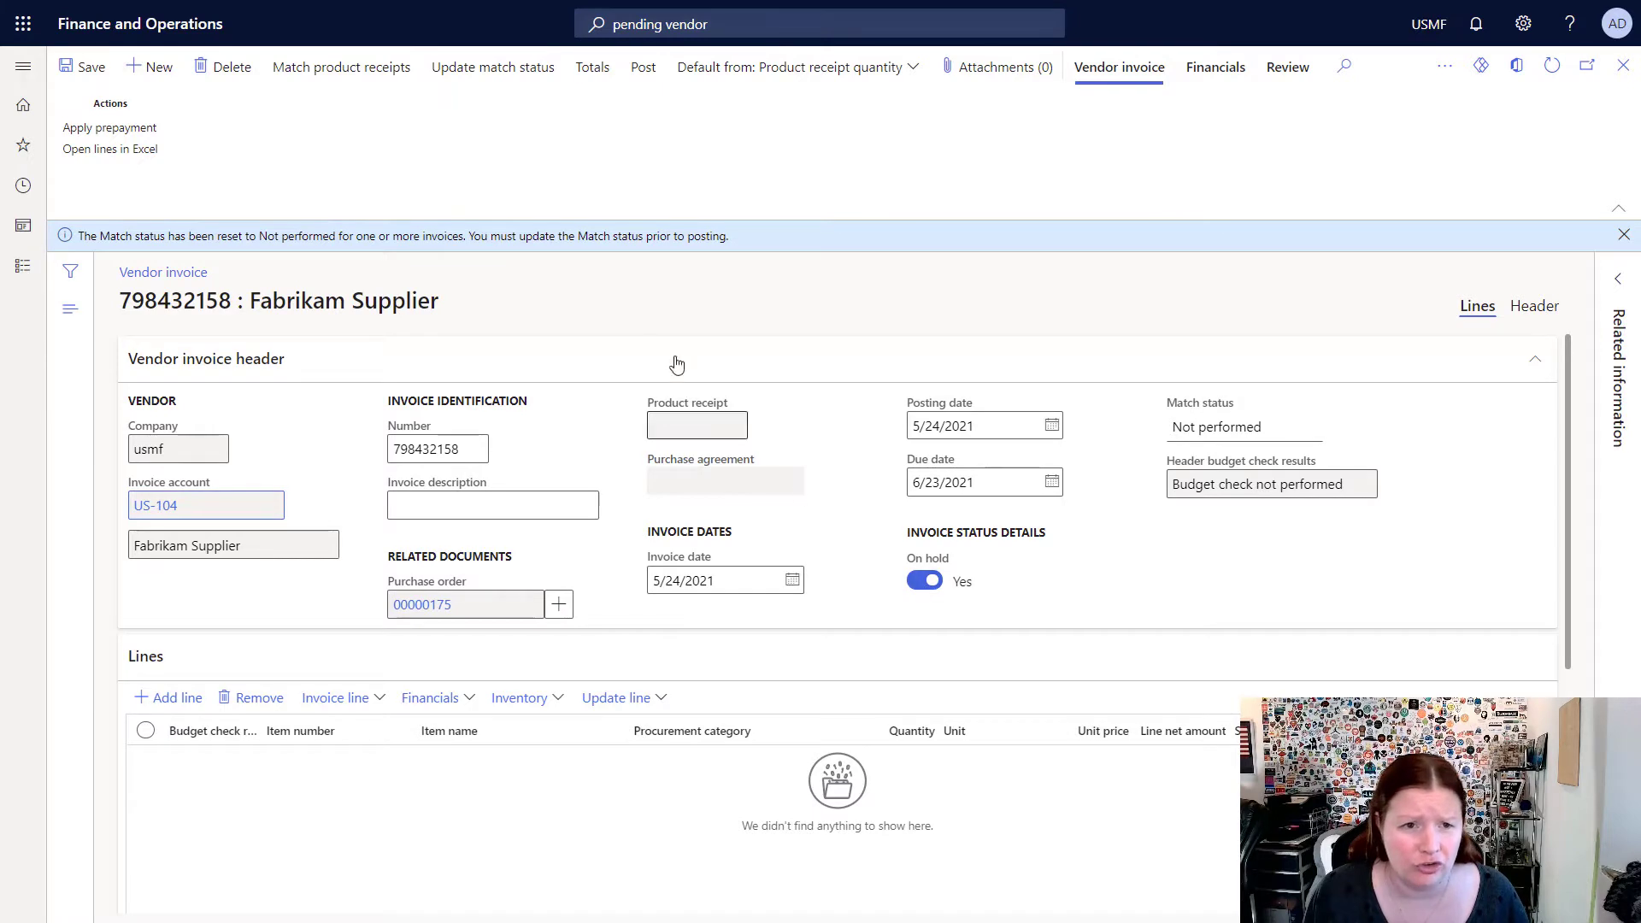
click(143, 76)
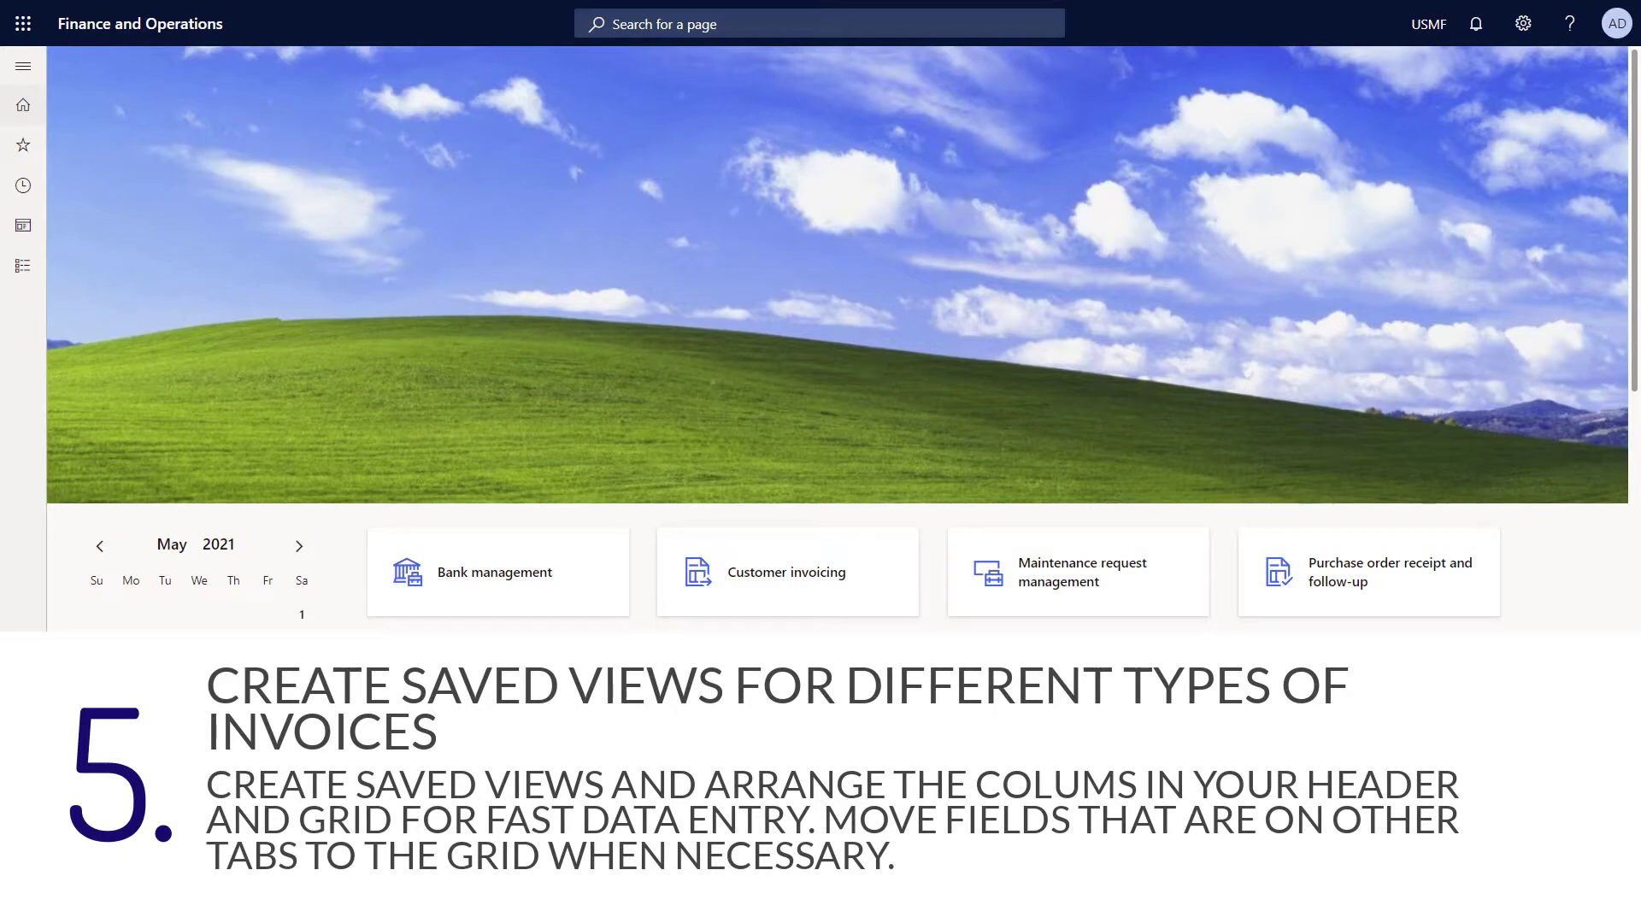
Search the pages for "pend" and open Pending vendor invoices under Accounts payable
click(704, 31)
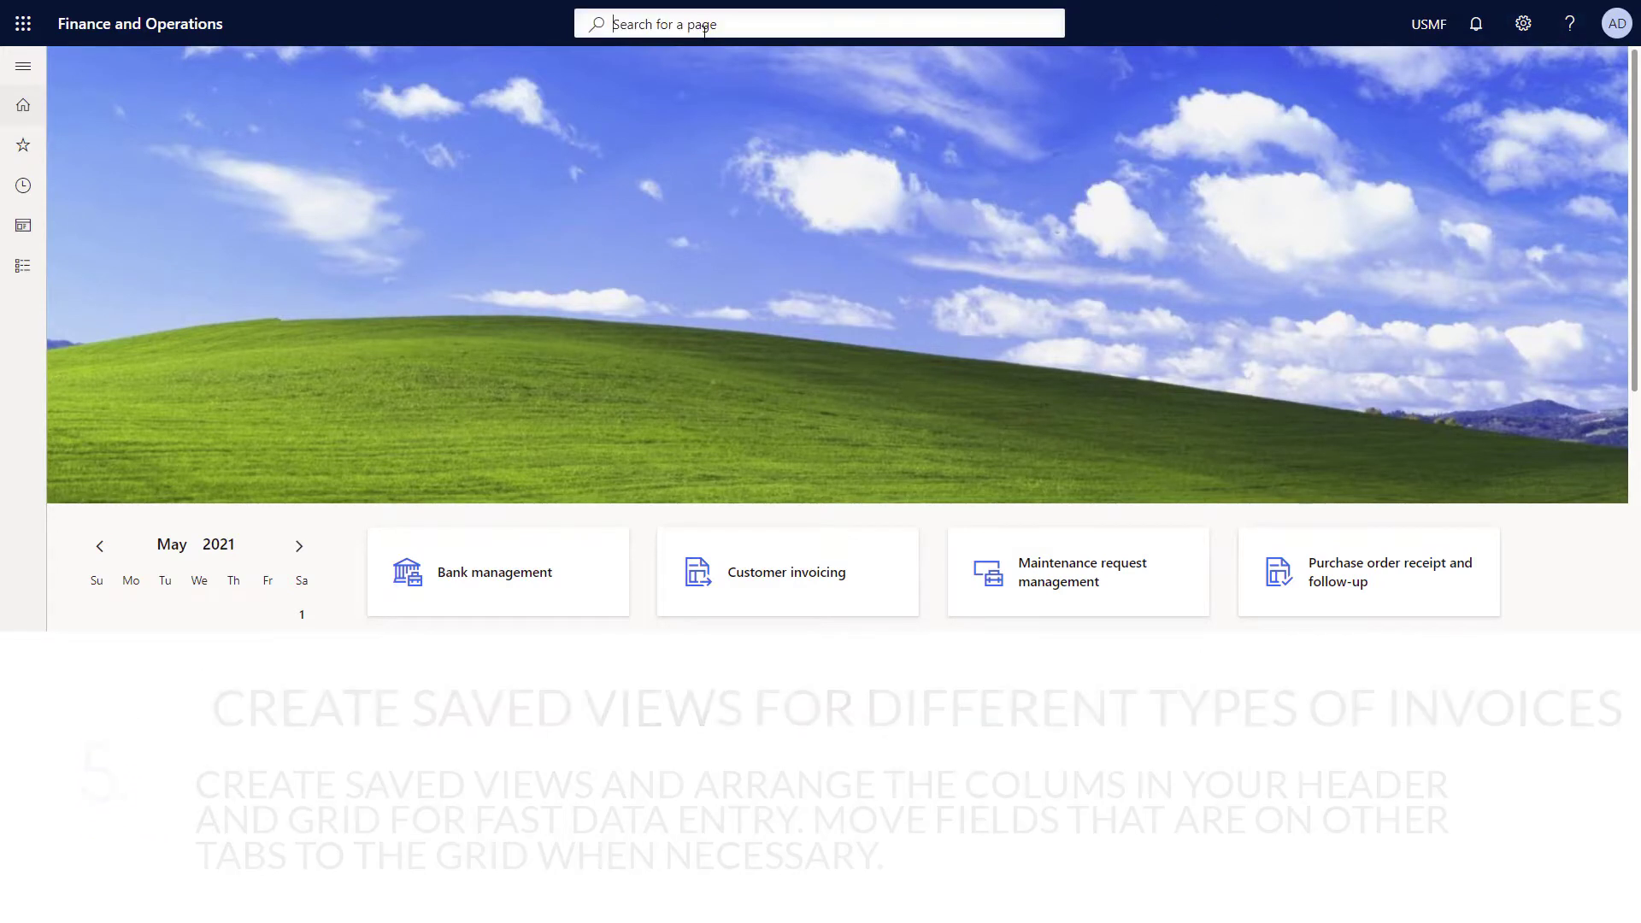
text(pe3)
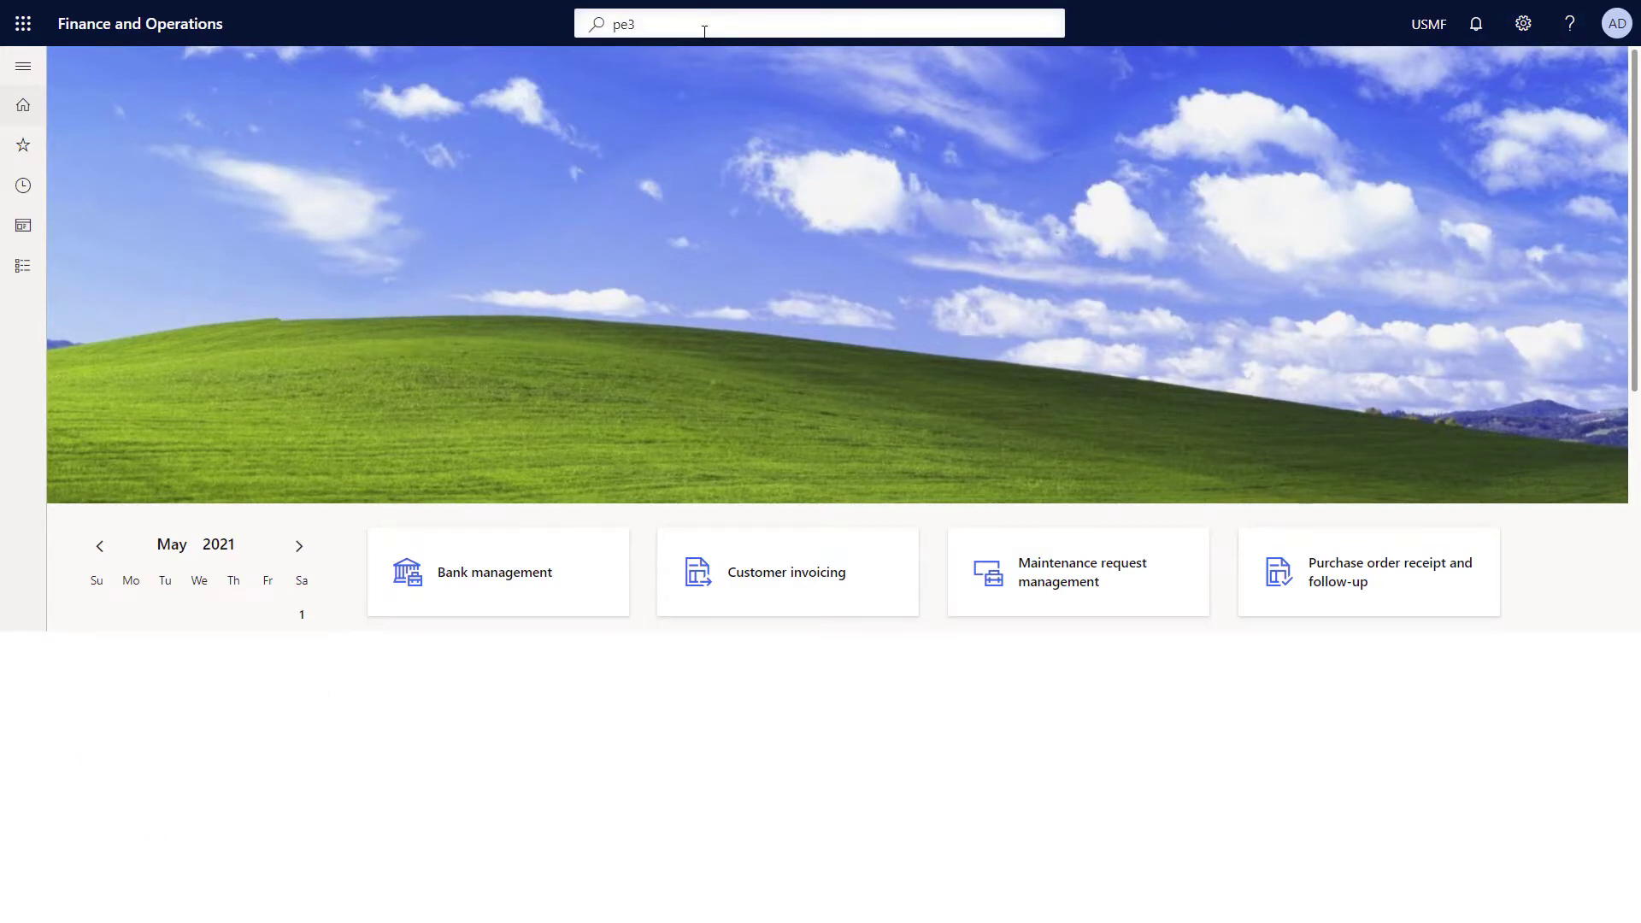
key(BackSpace)
text(nd)
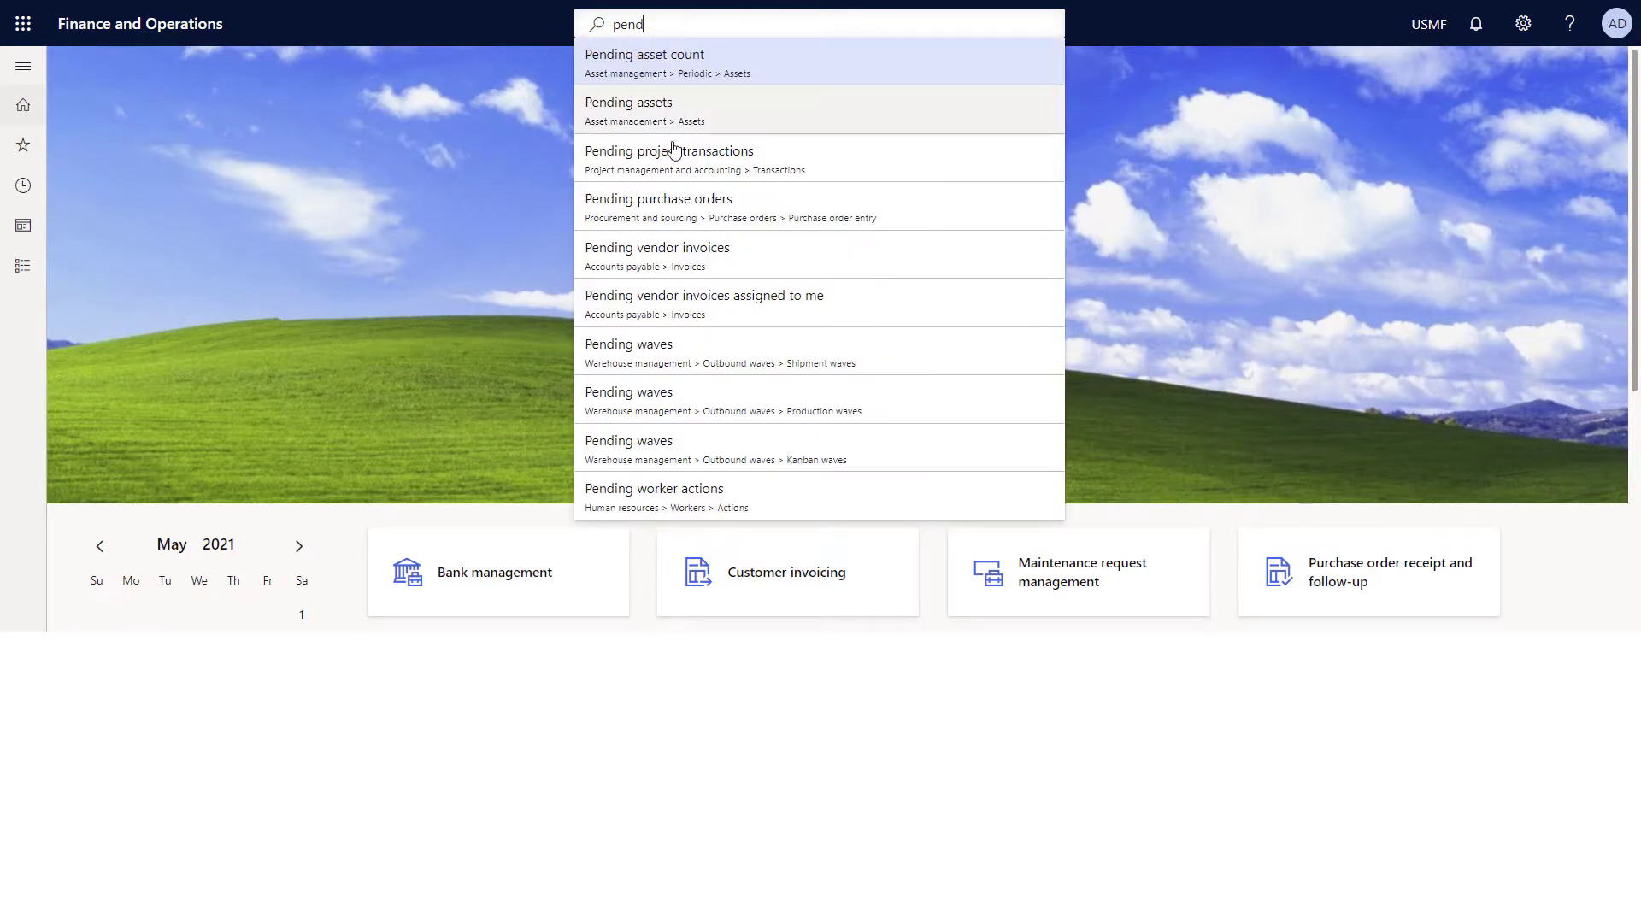
click(659, 256)
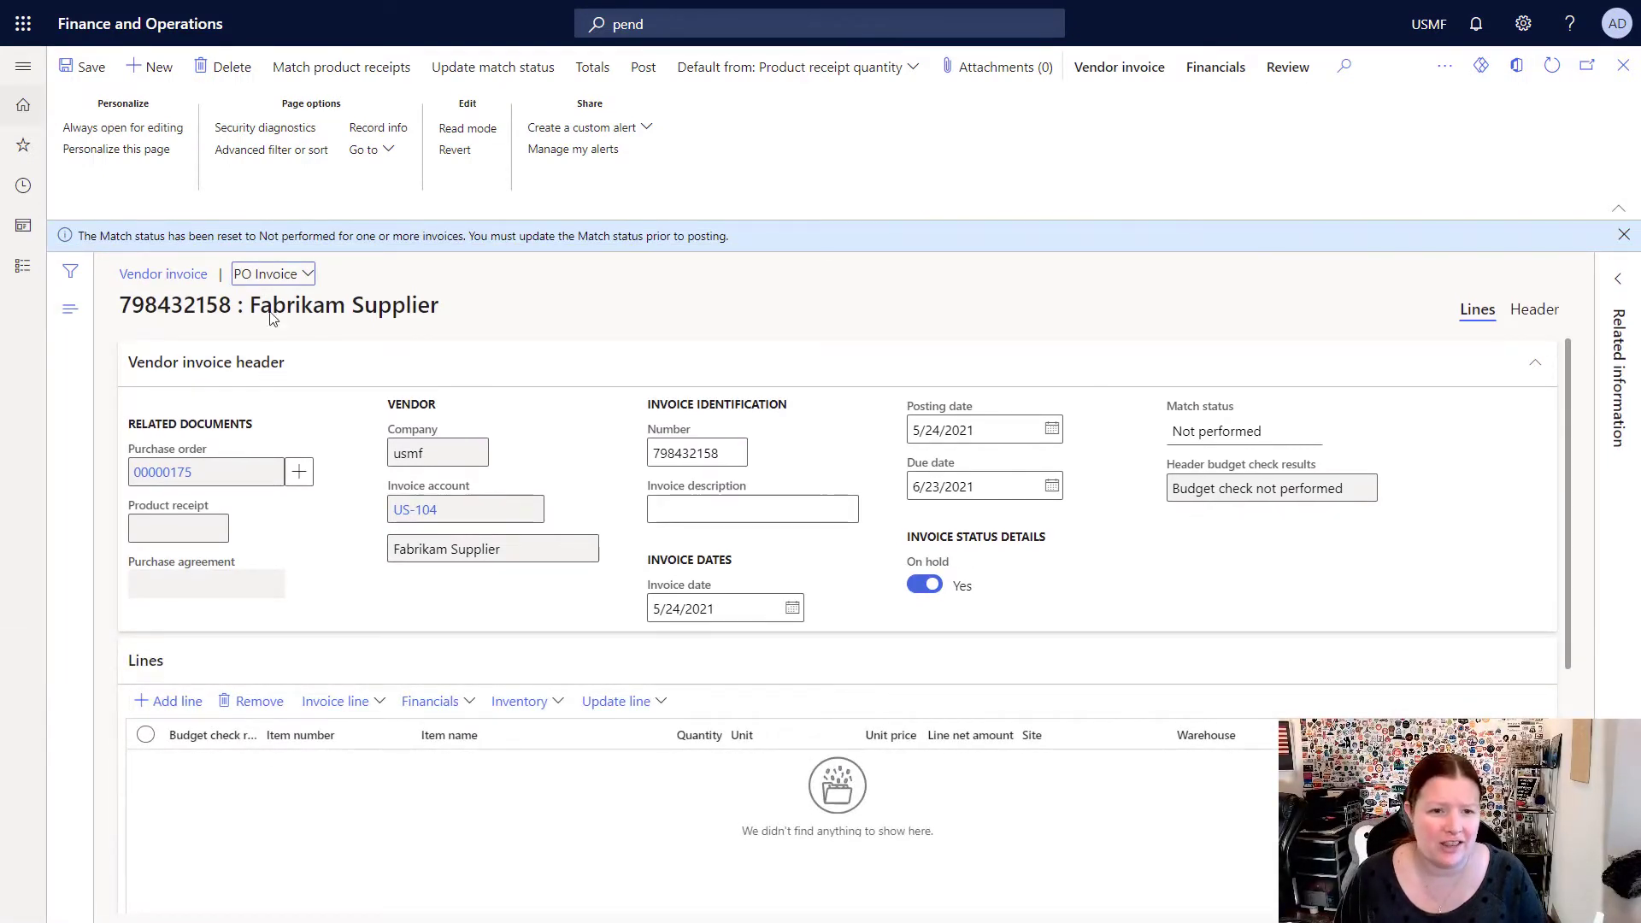
Examine the available saved views and the header field arrangement of the PO Invoice view
click(308, 276)
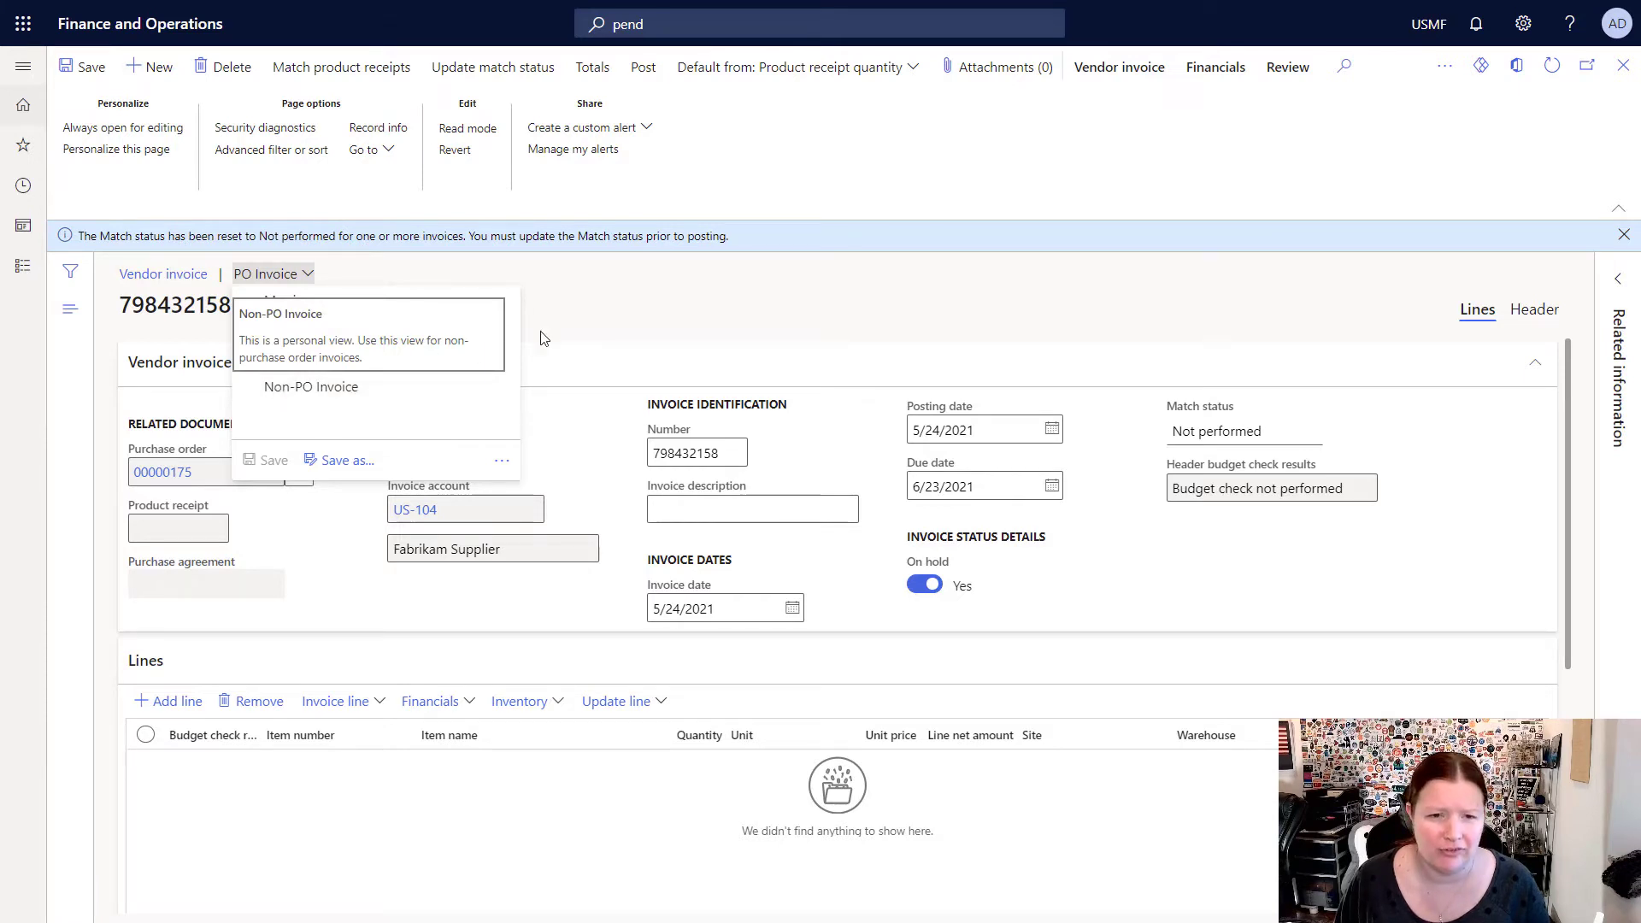
click(614, 307)
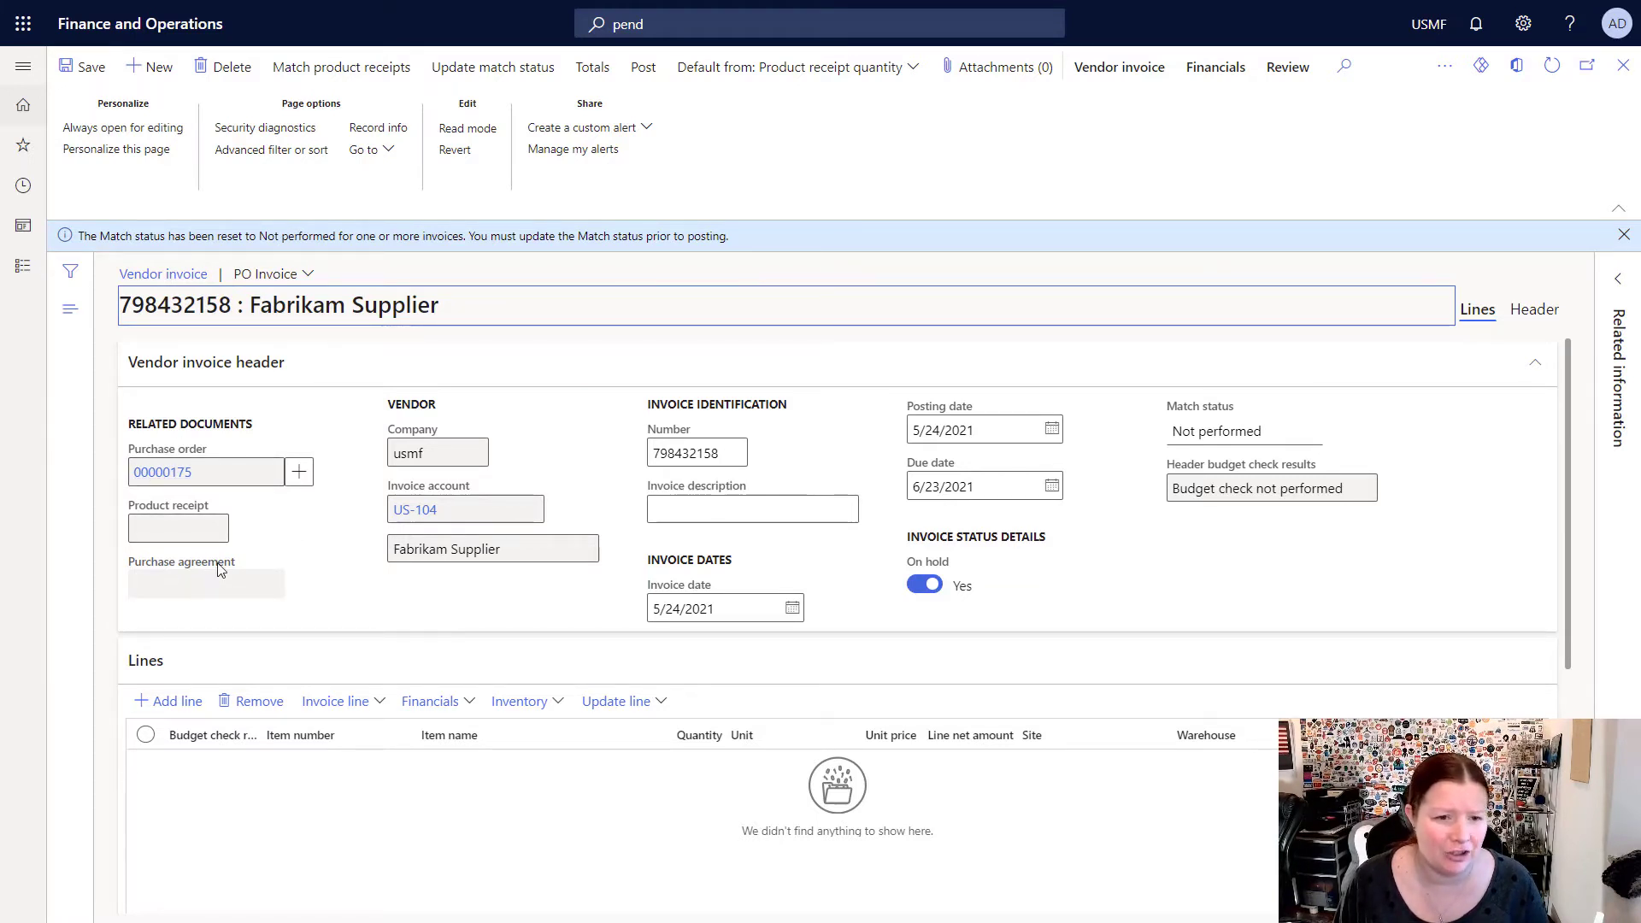
mouse_move(220, 570)
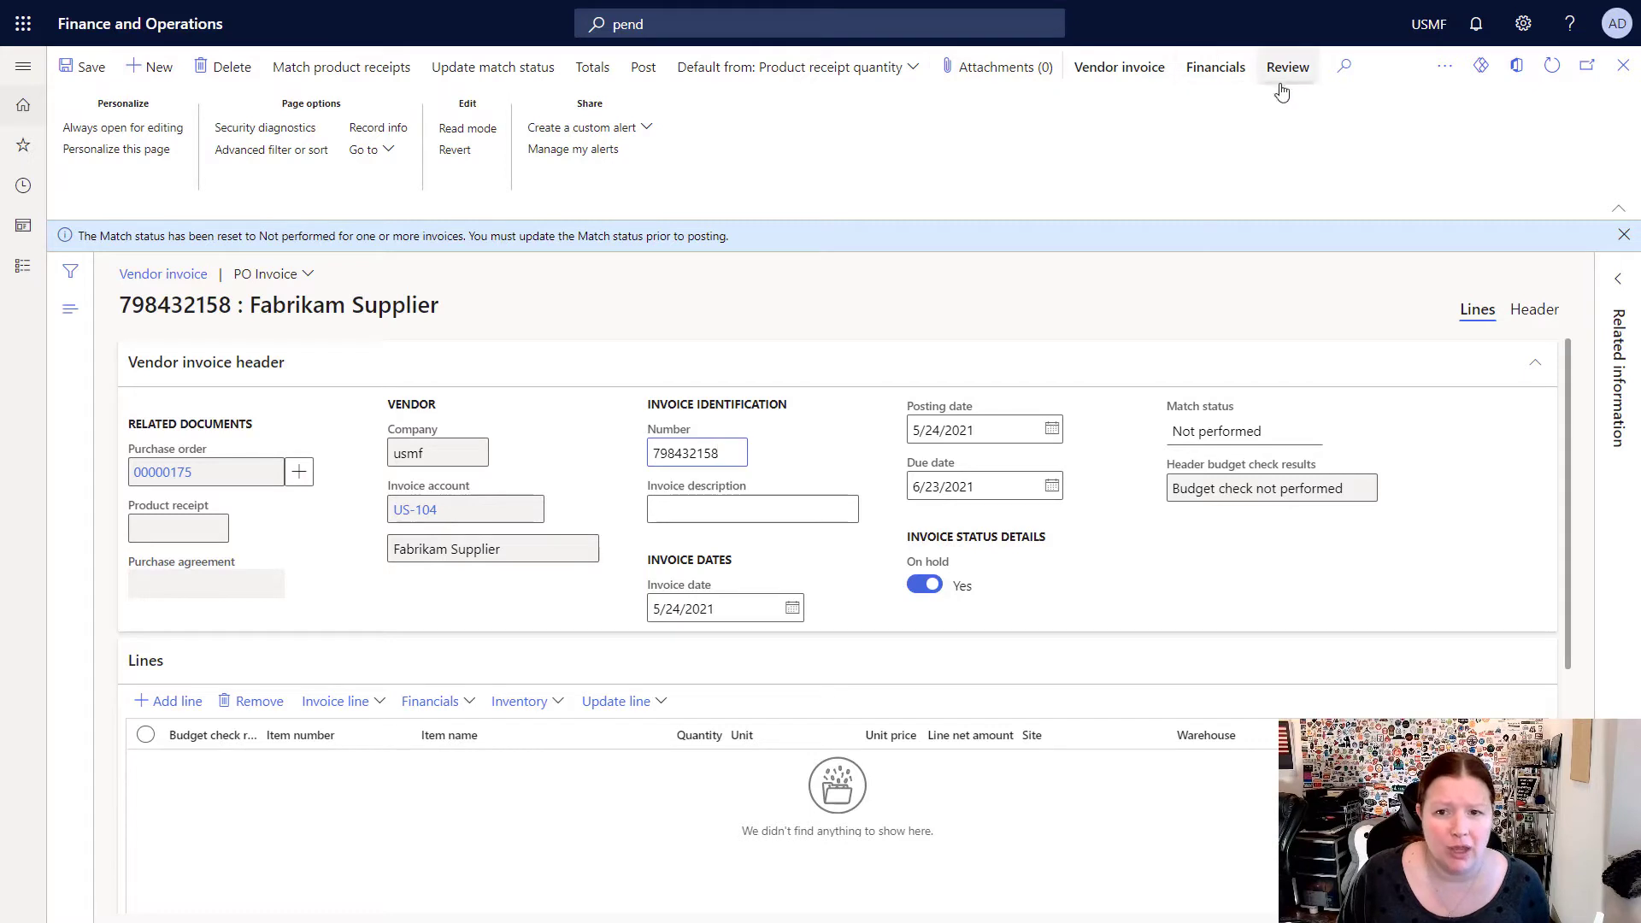
Examine in page personalization which header fields are skipped and which line columns are hidden in the PO Invoice view
click(135, 150)
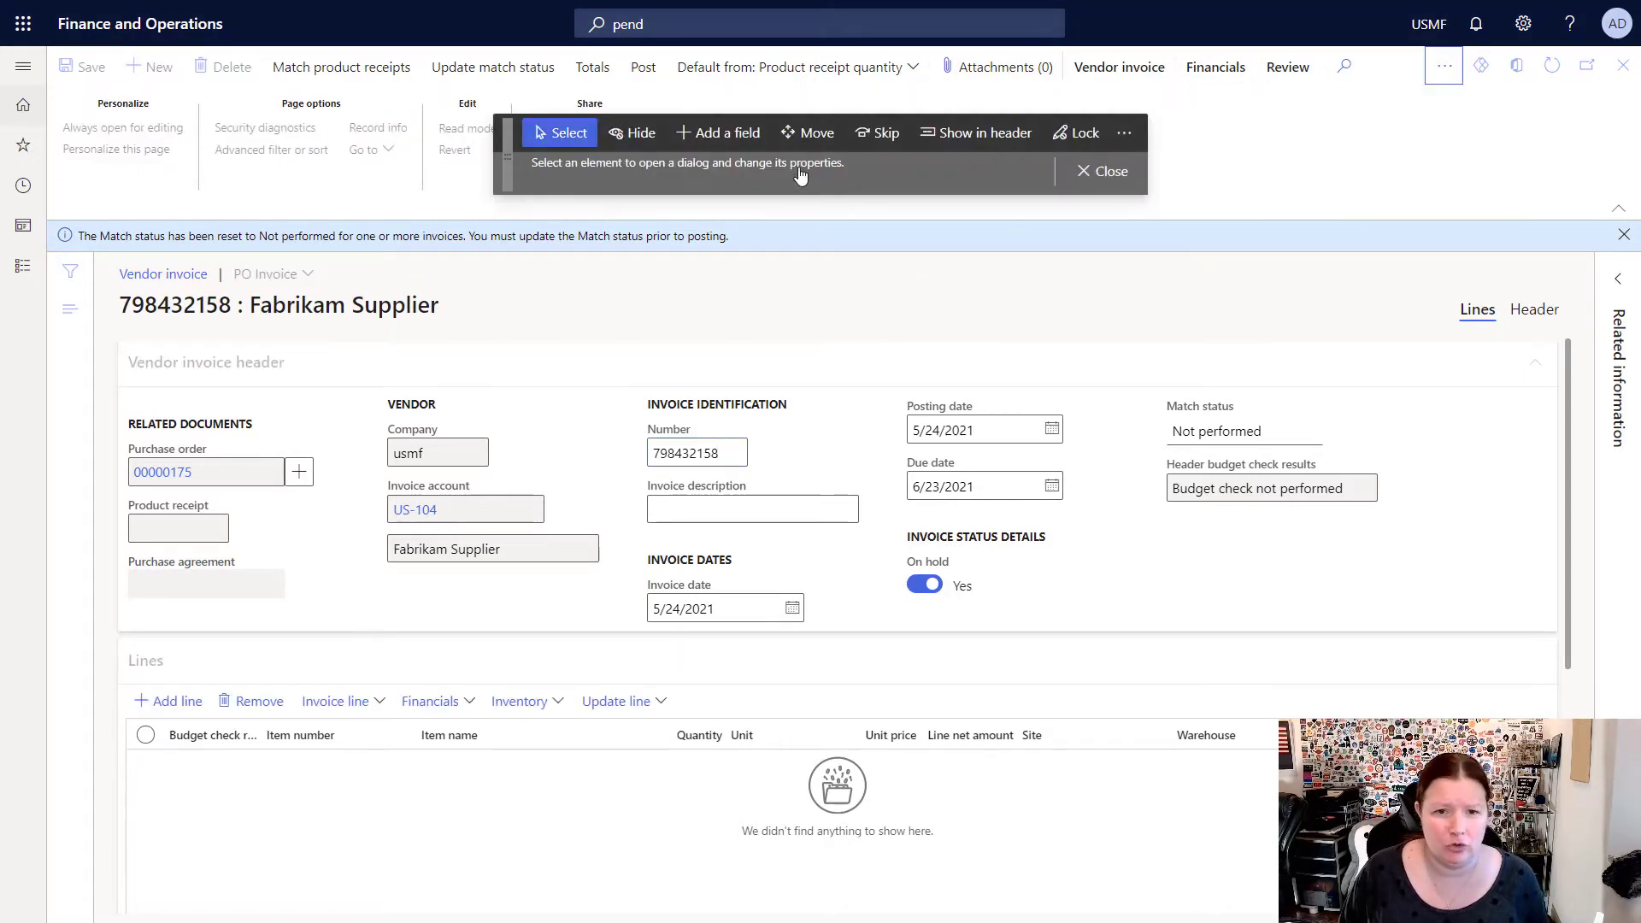
click(877, 134)
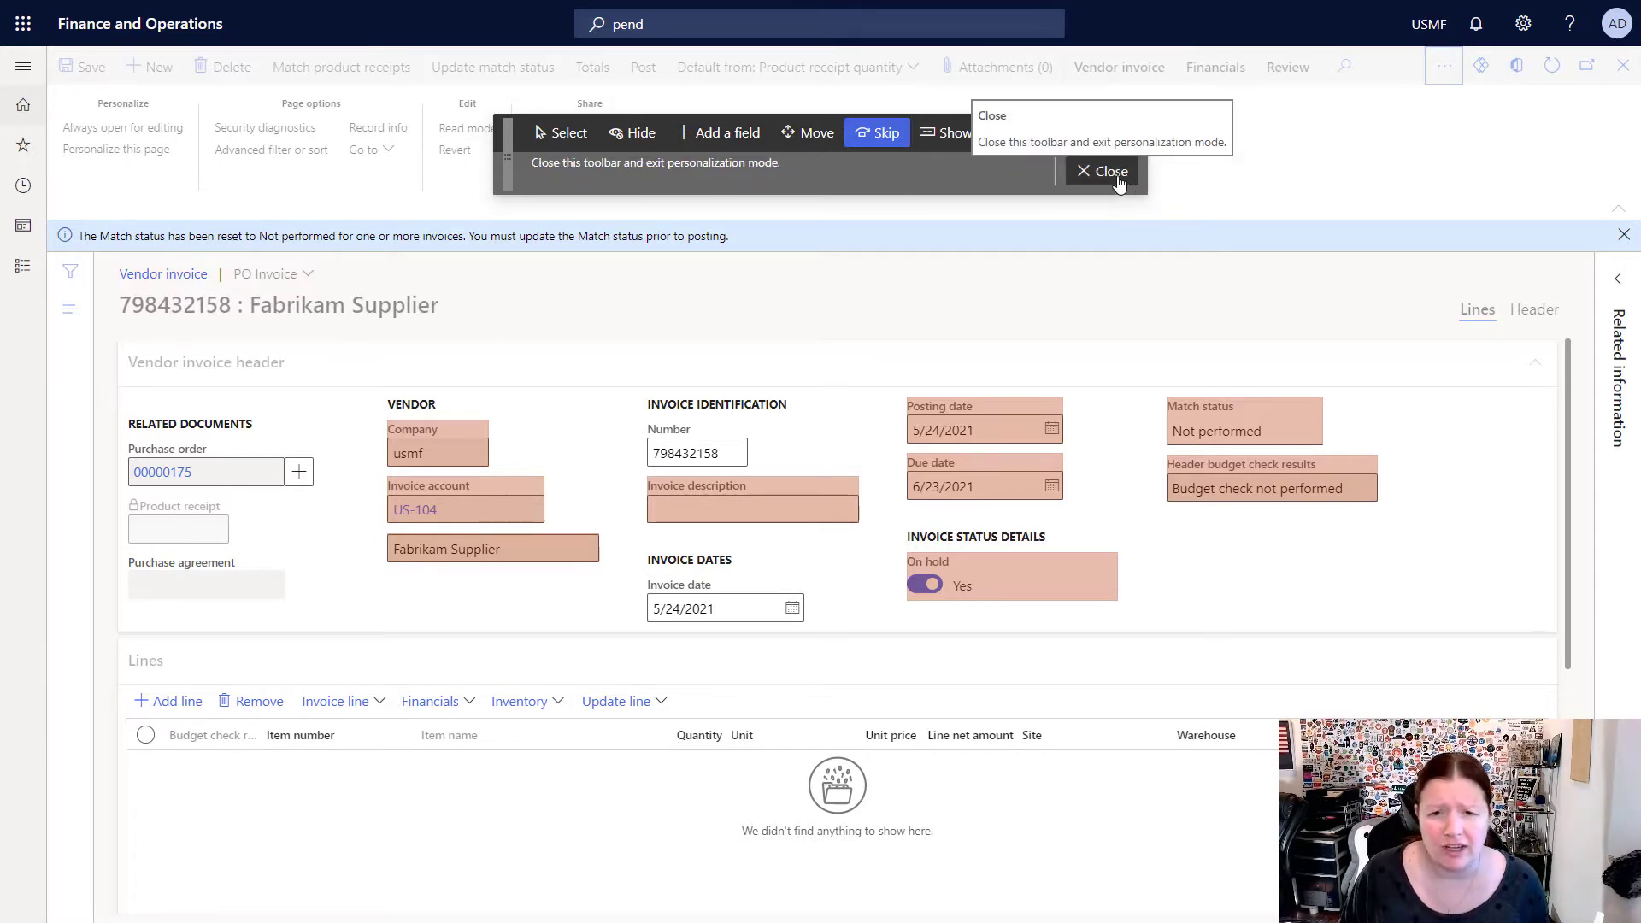
click(618, 136)
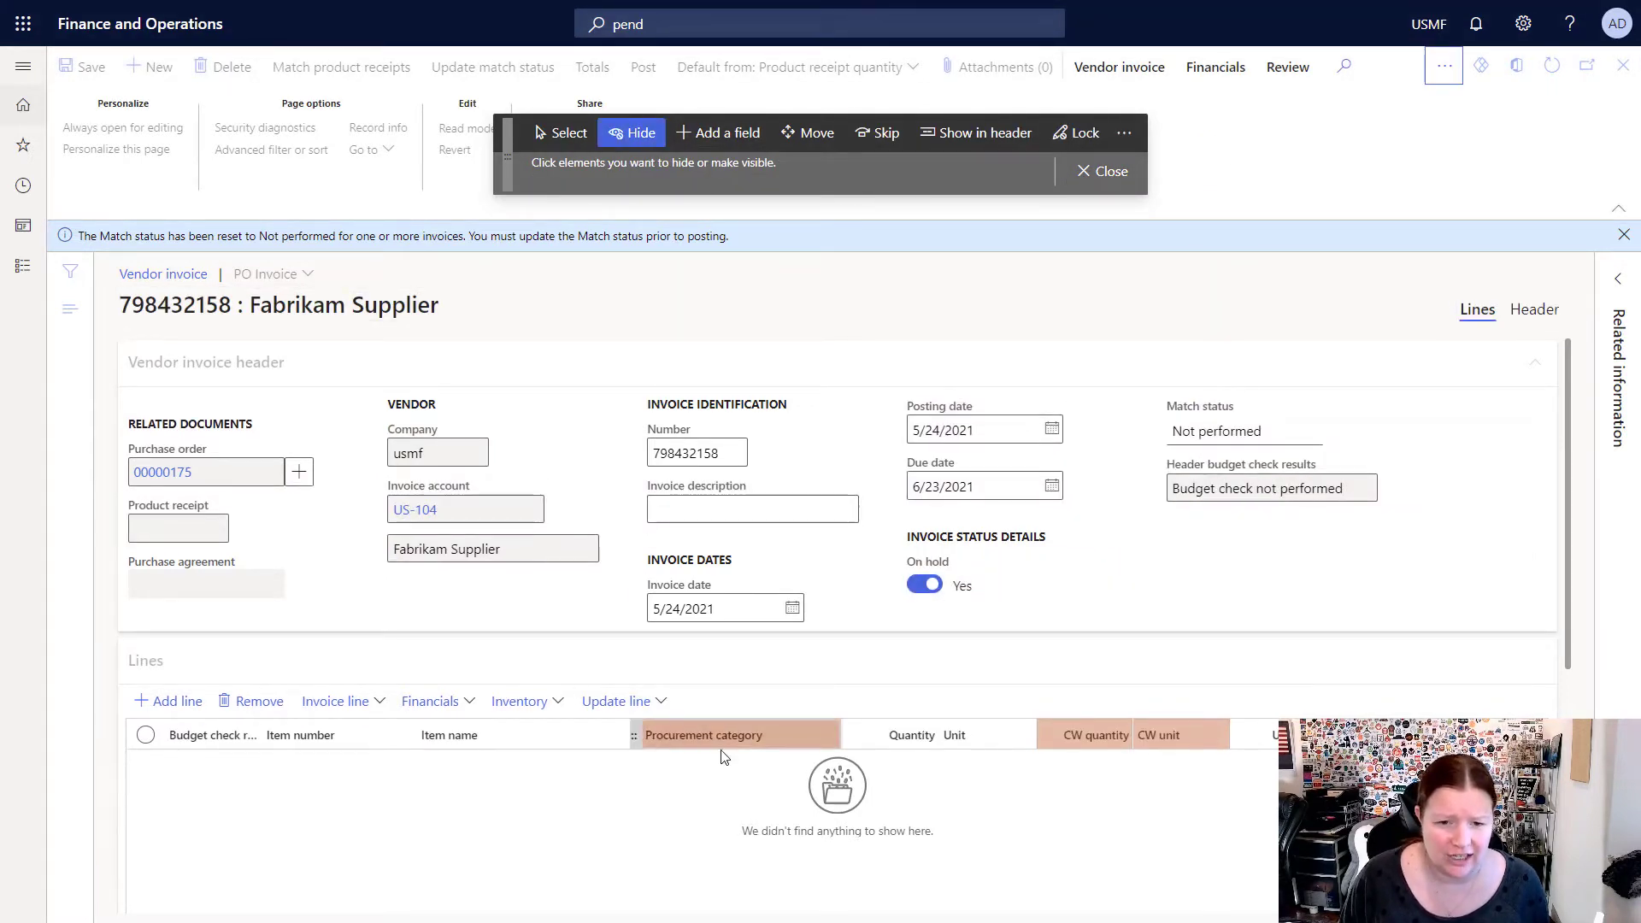
scroll(1123, 736, down, 2)
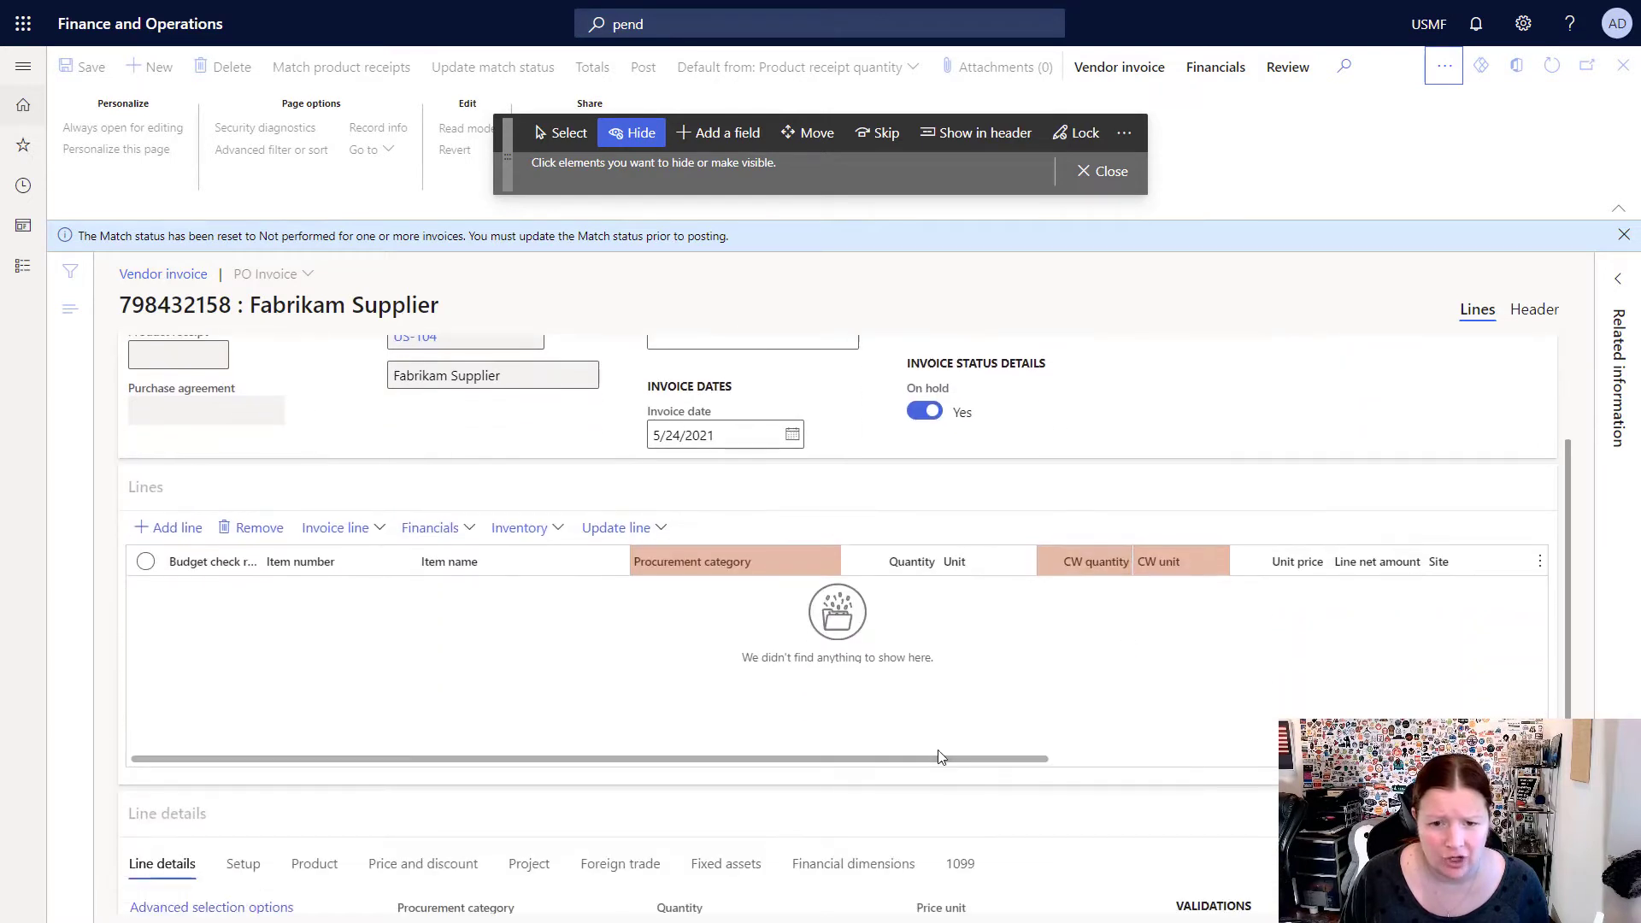
drag(940, 756, 704, 724)
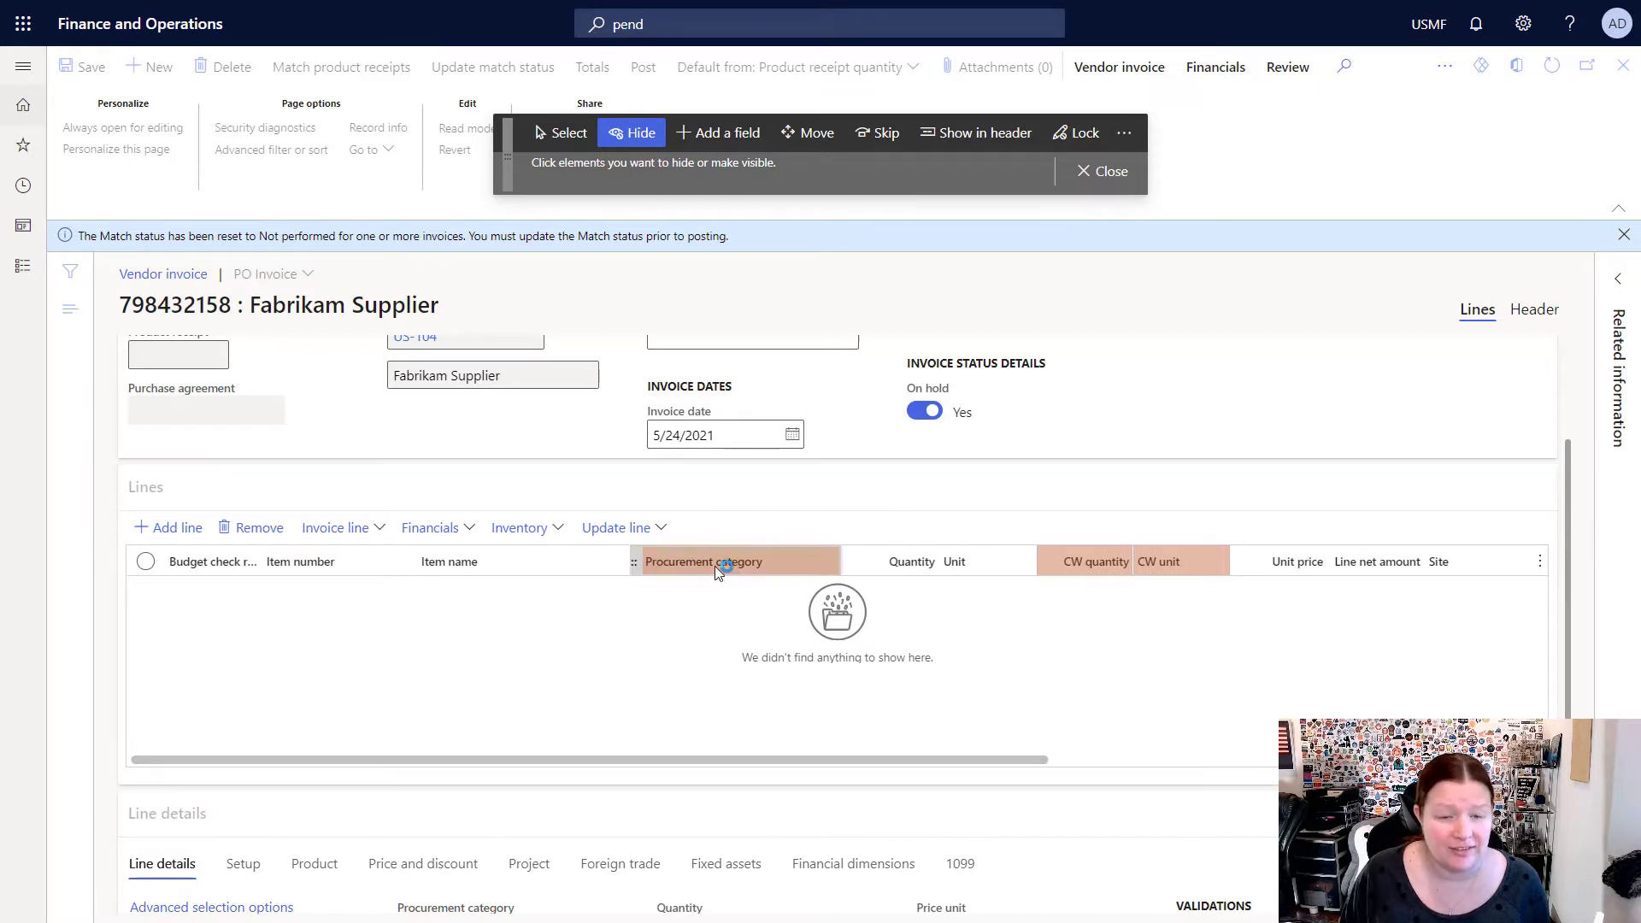
drag(820, 761, 625, 747)
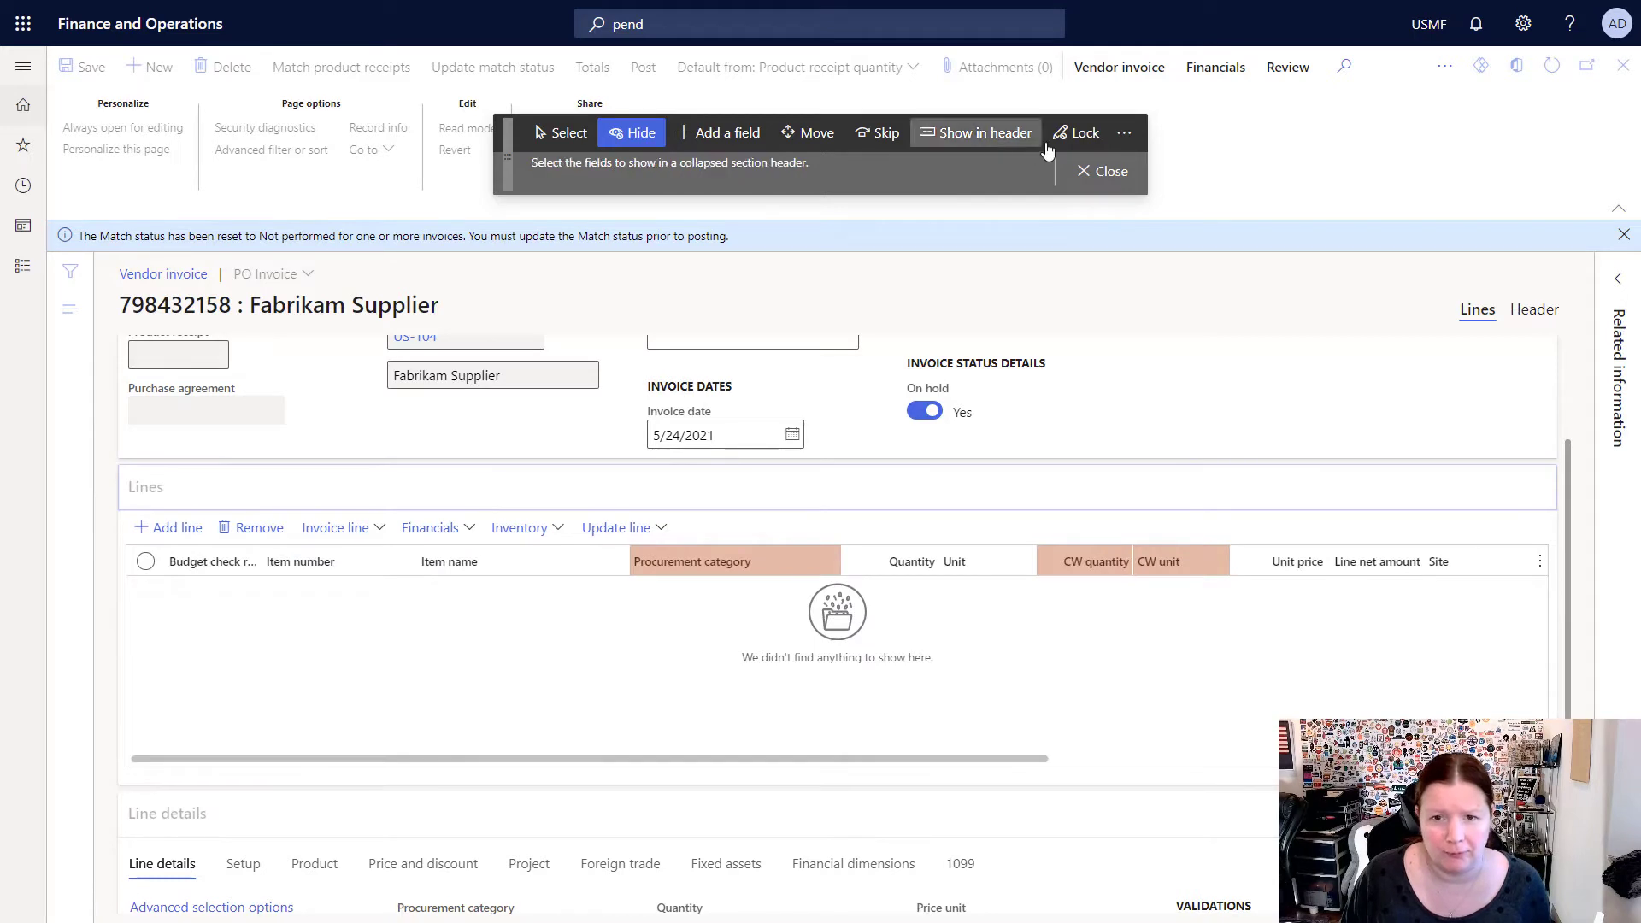
click(1103, 171)
scroll(303, 425, up, 3)
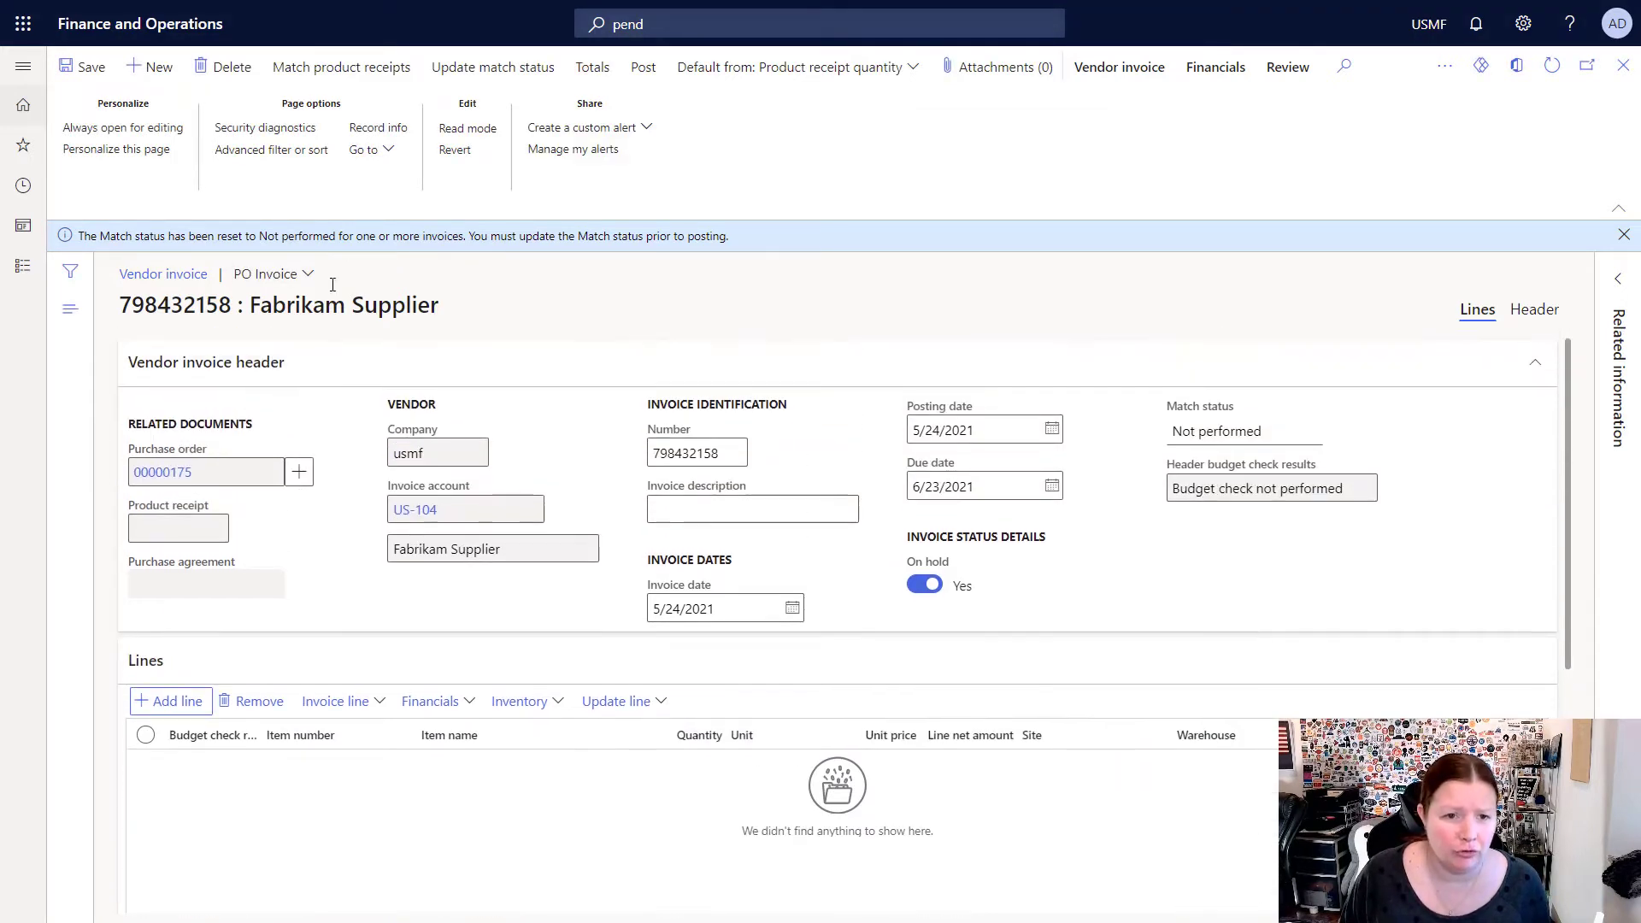
Switch the vendor invoice page to the Non-PO Invoice saved view and preview the invoice account's vendor details
click(288, 278)
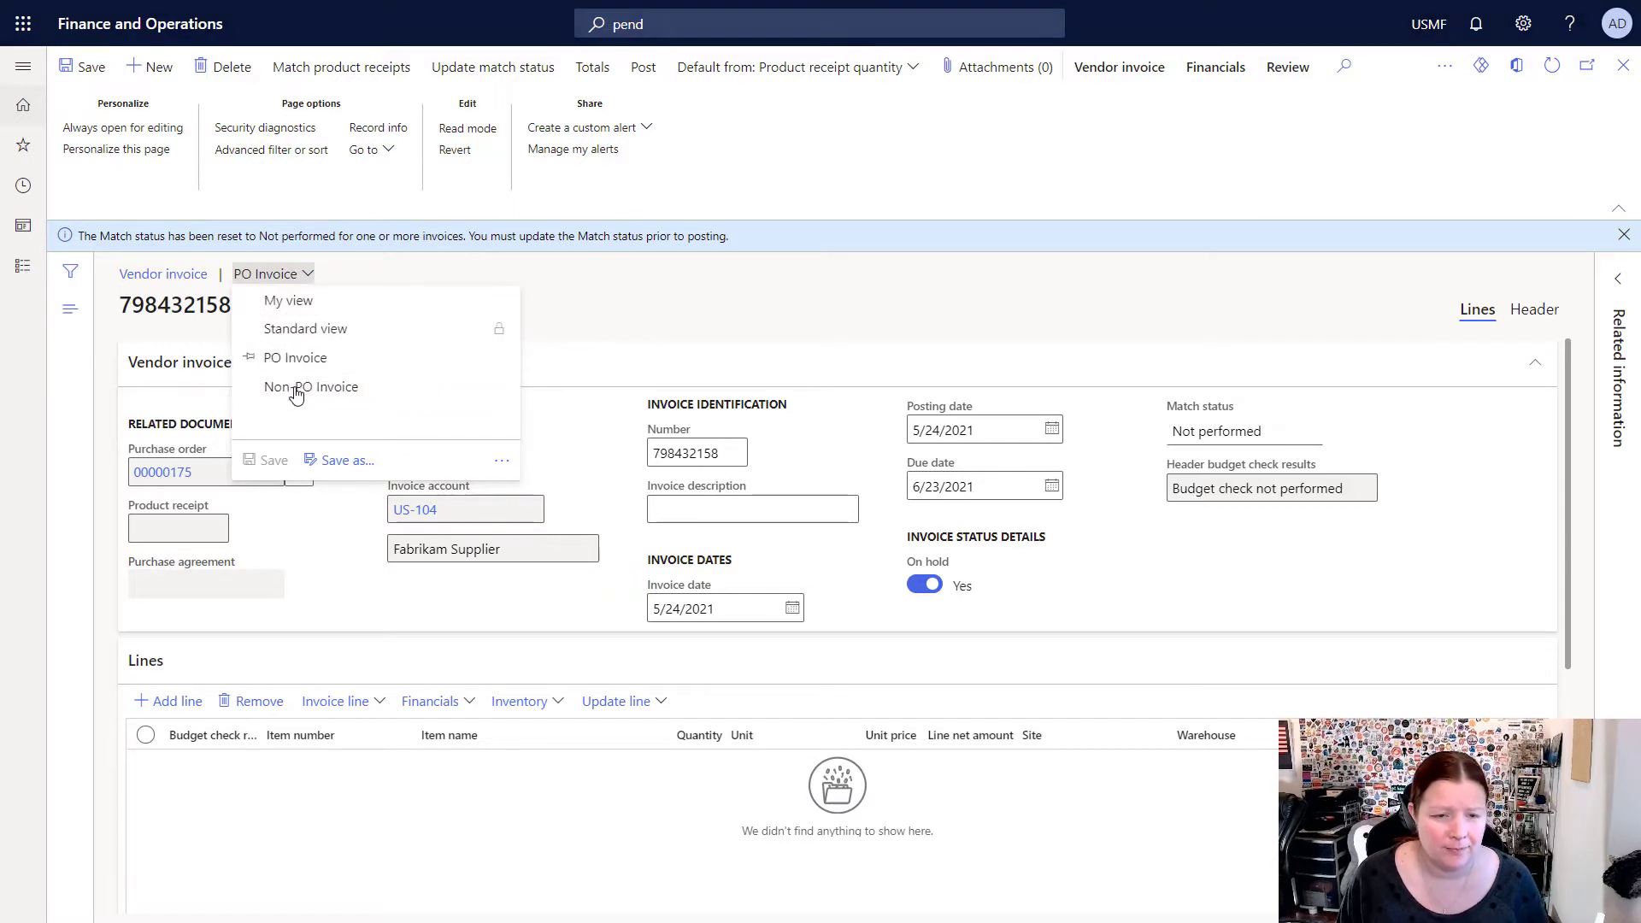
click(296, 391)
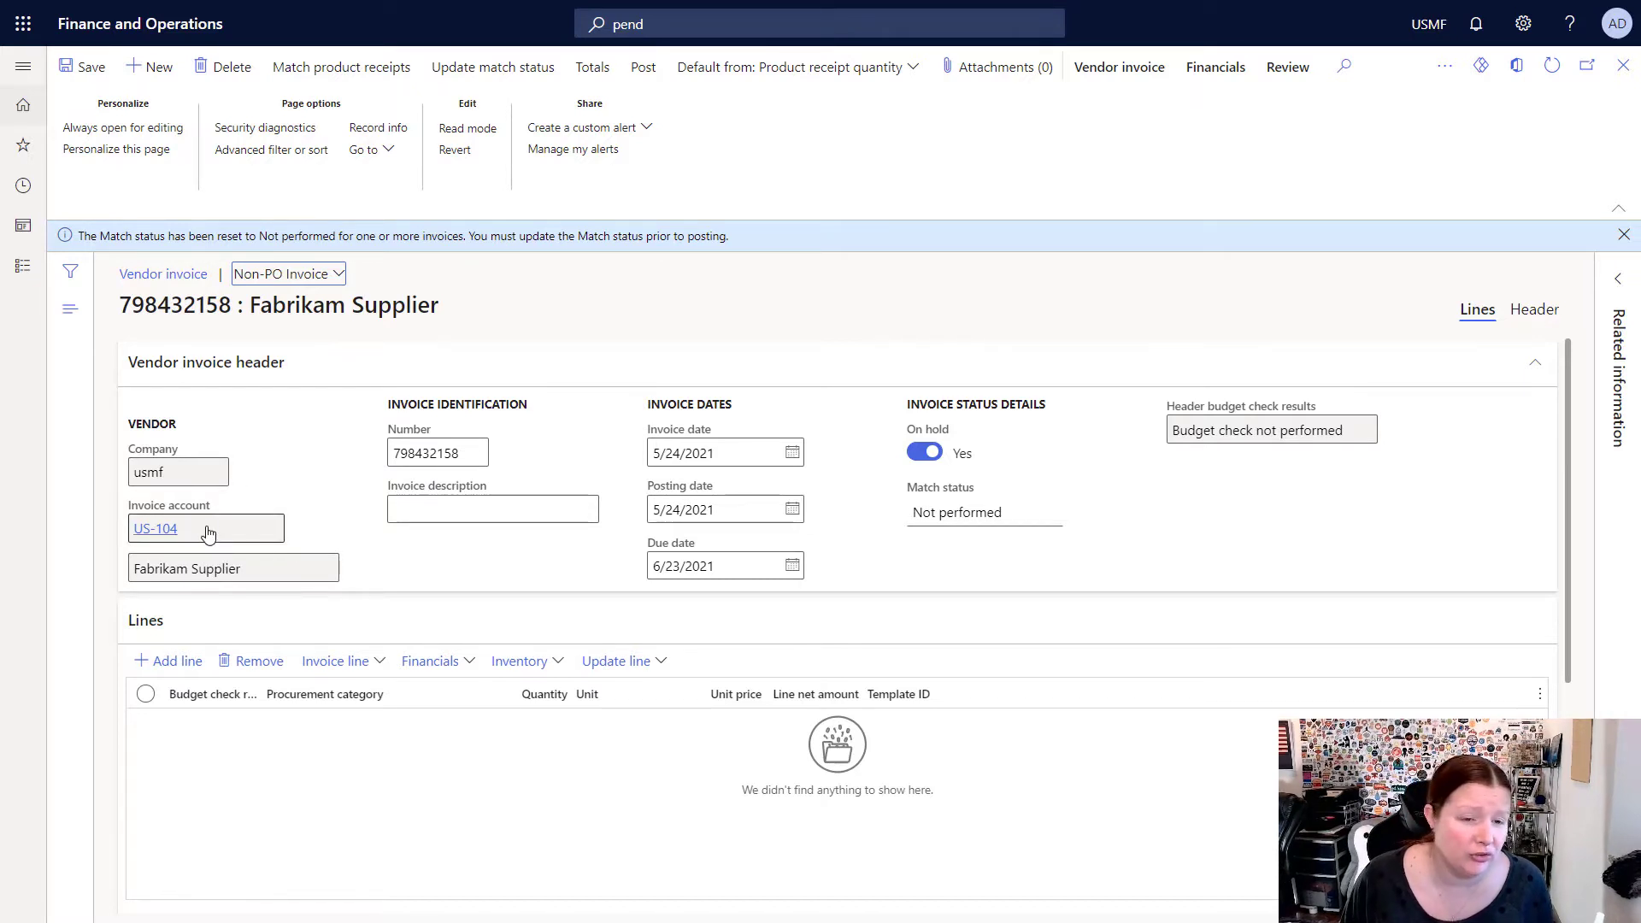
mouse_move(208, 533)
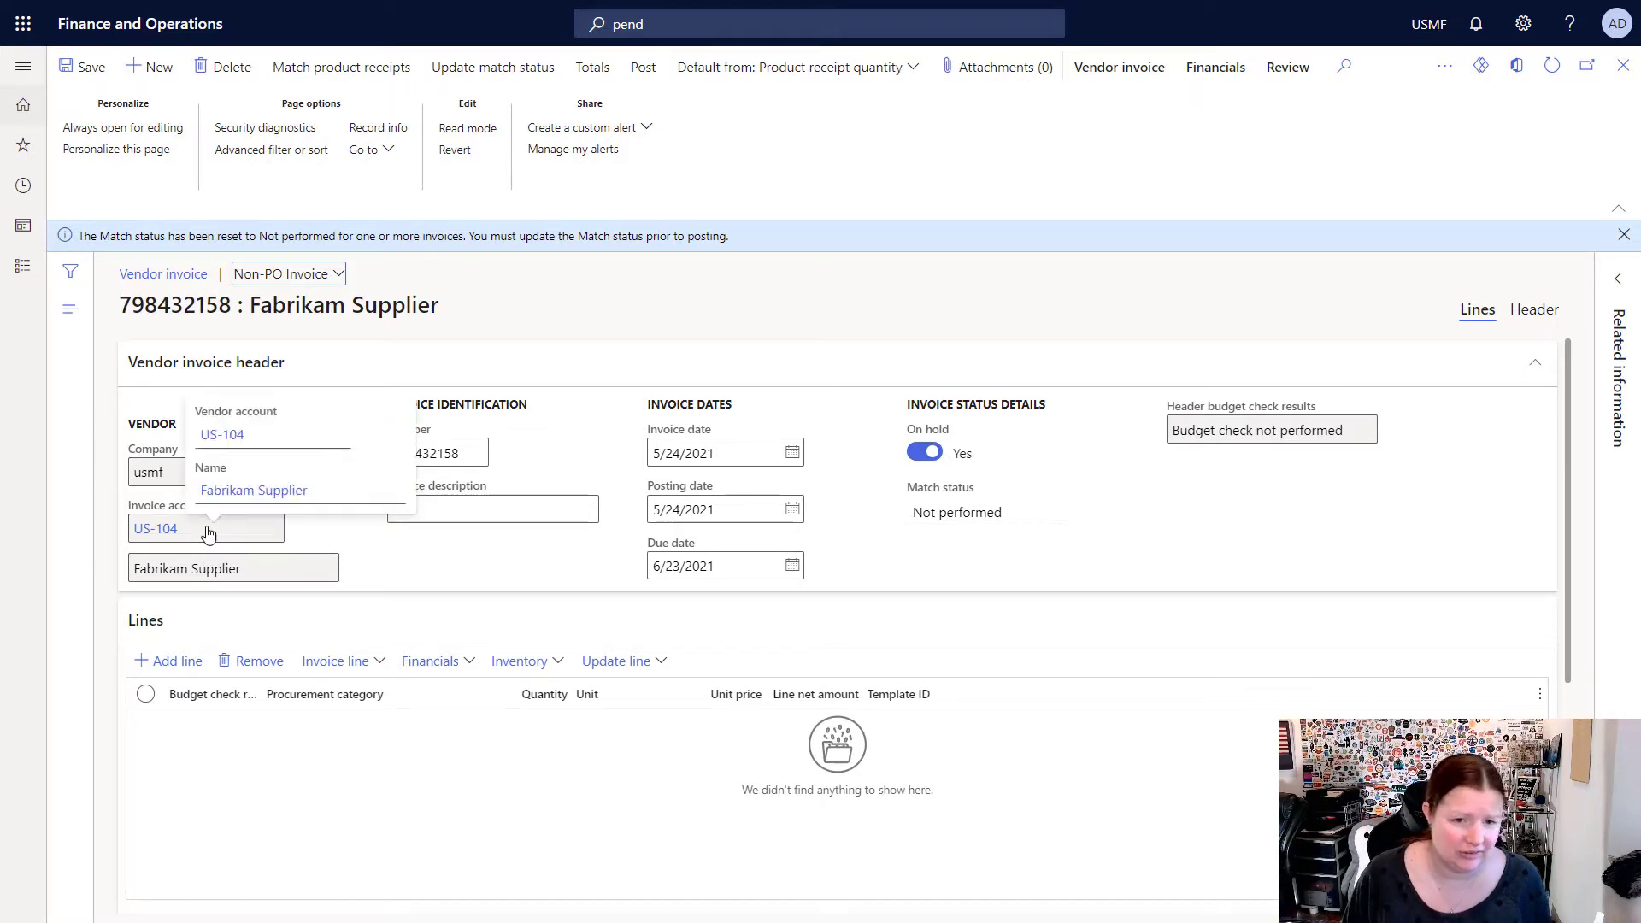
Examine in page personalization which header fields and line columns are hidden in the Non-PO Invoice view, including the line's financial dimensions
click(117, 149)
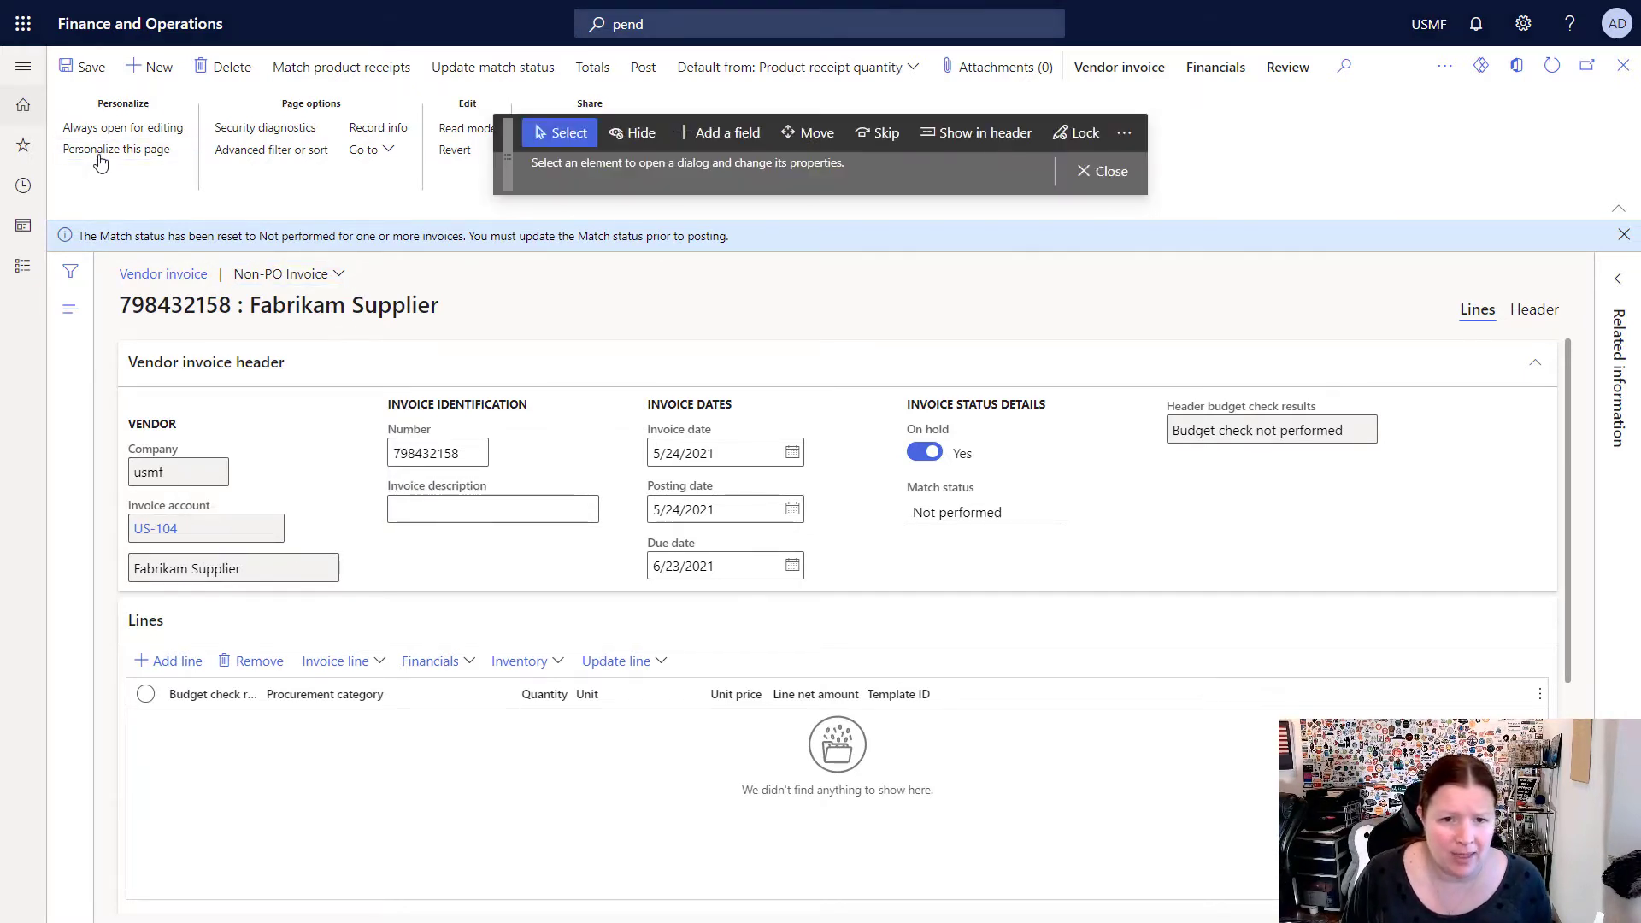
click(641, 144)
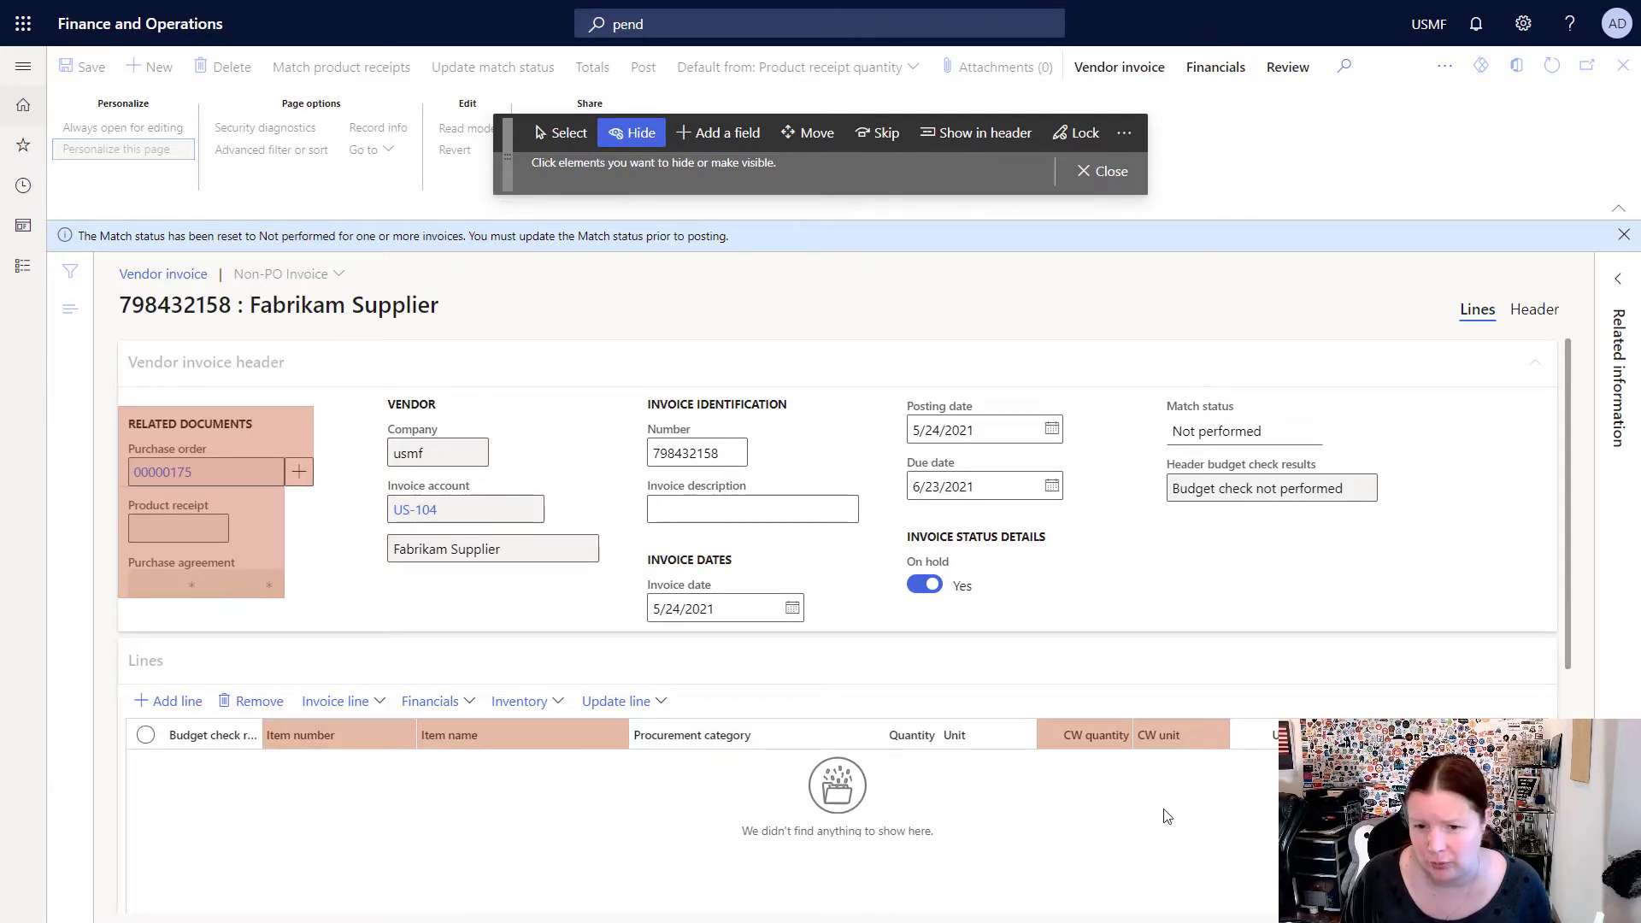
scroll(967, 876, down, 1)
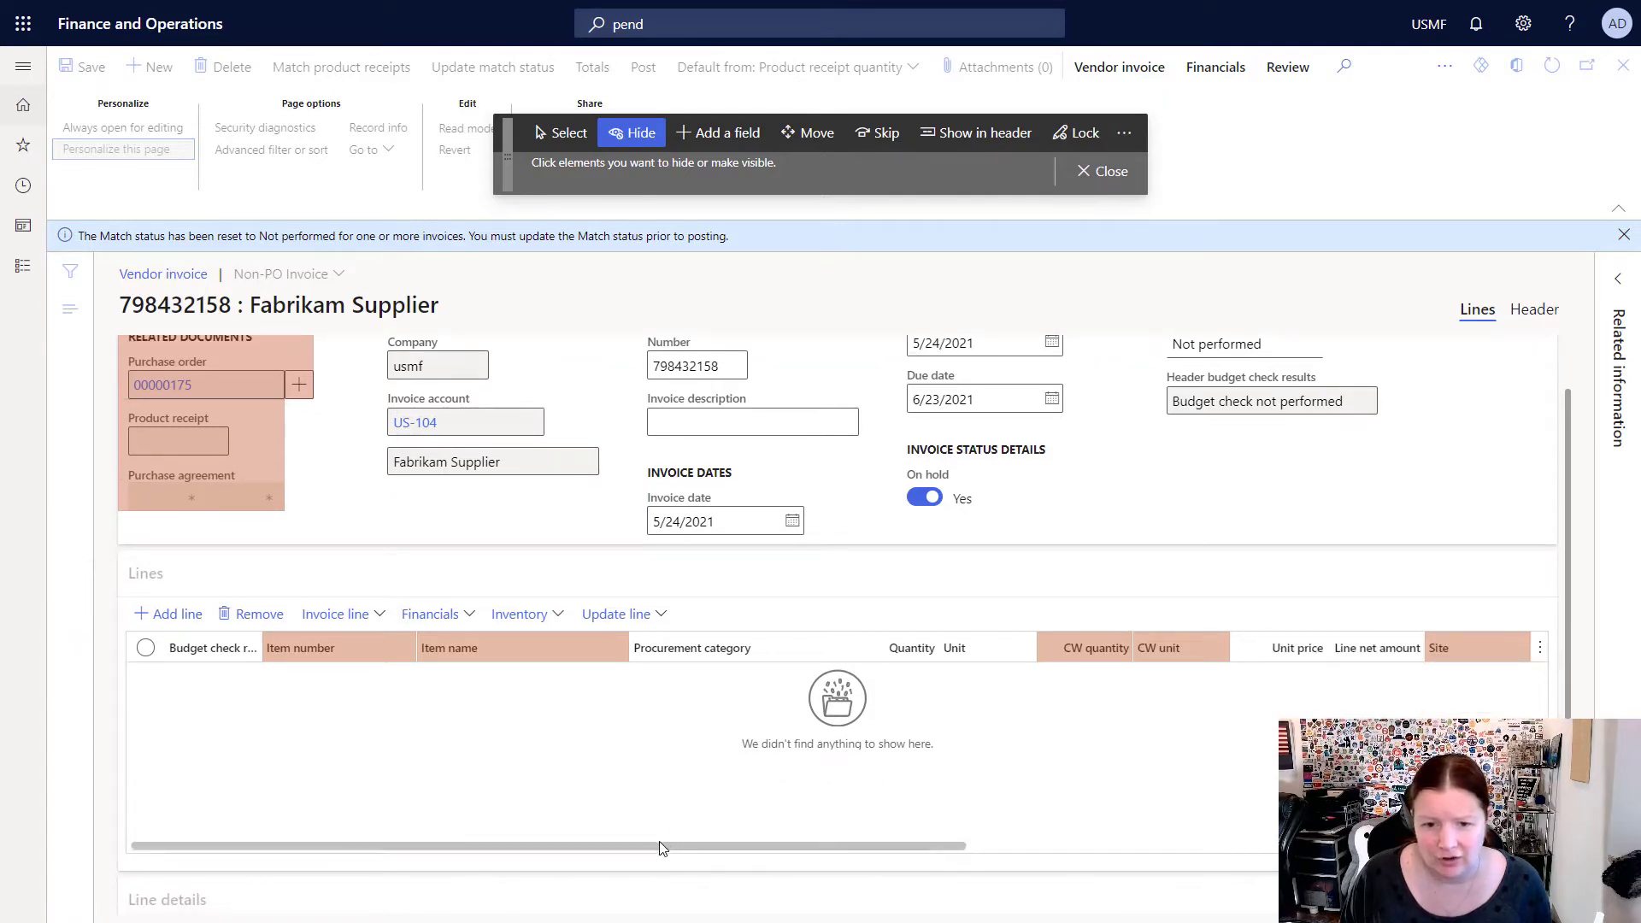
drag(693, 848, 1271, 850)
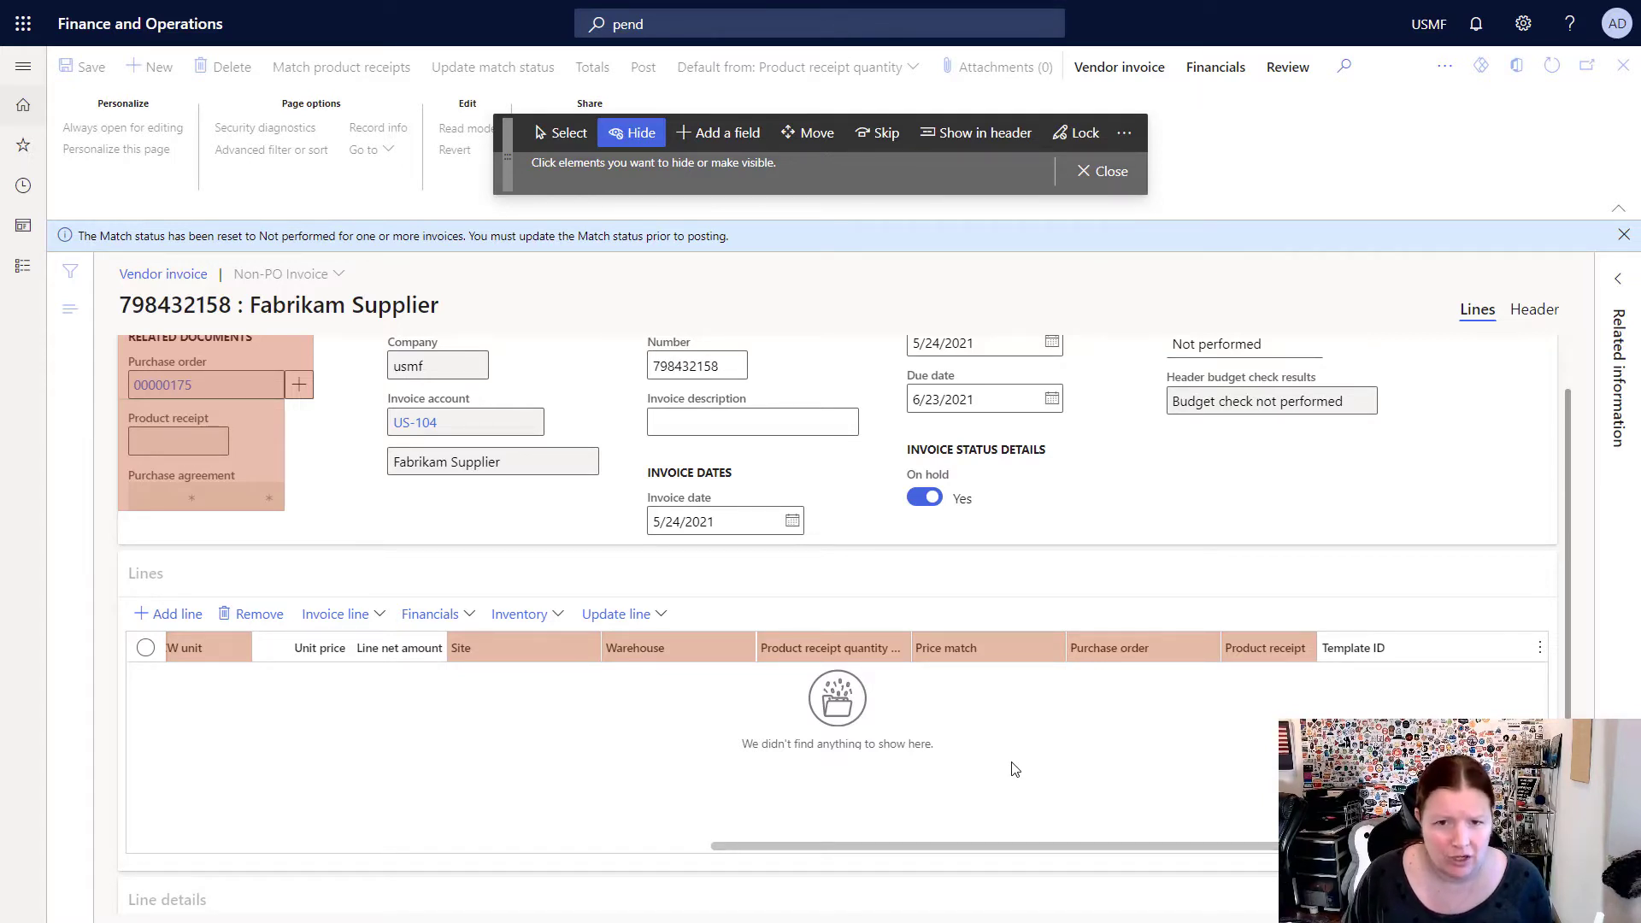
scroll(1015, 770, down, 3)
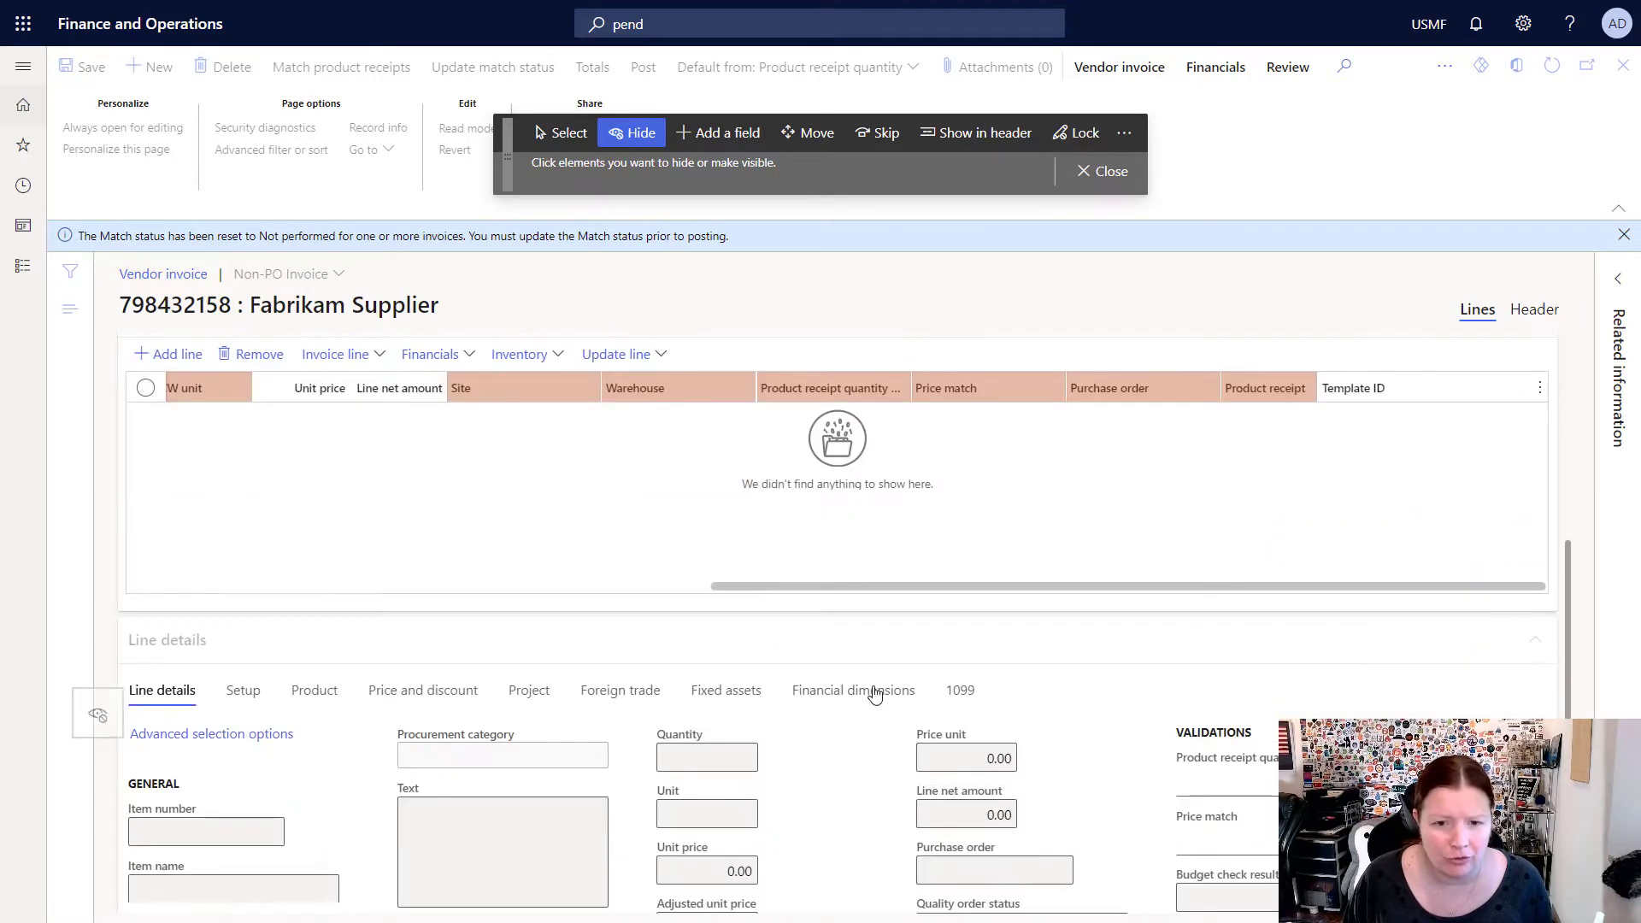
click(858, 697)
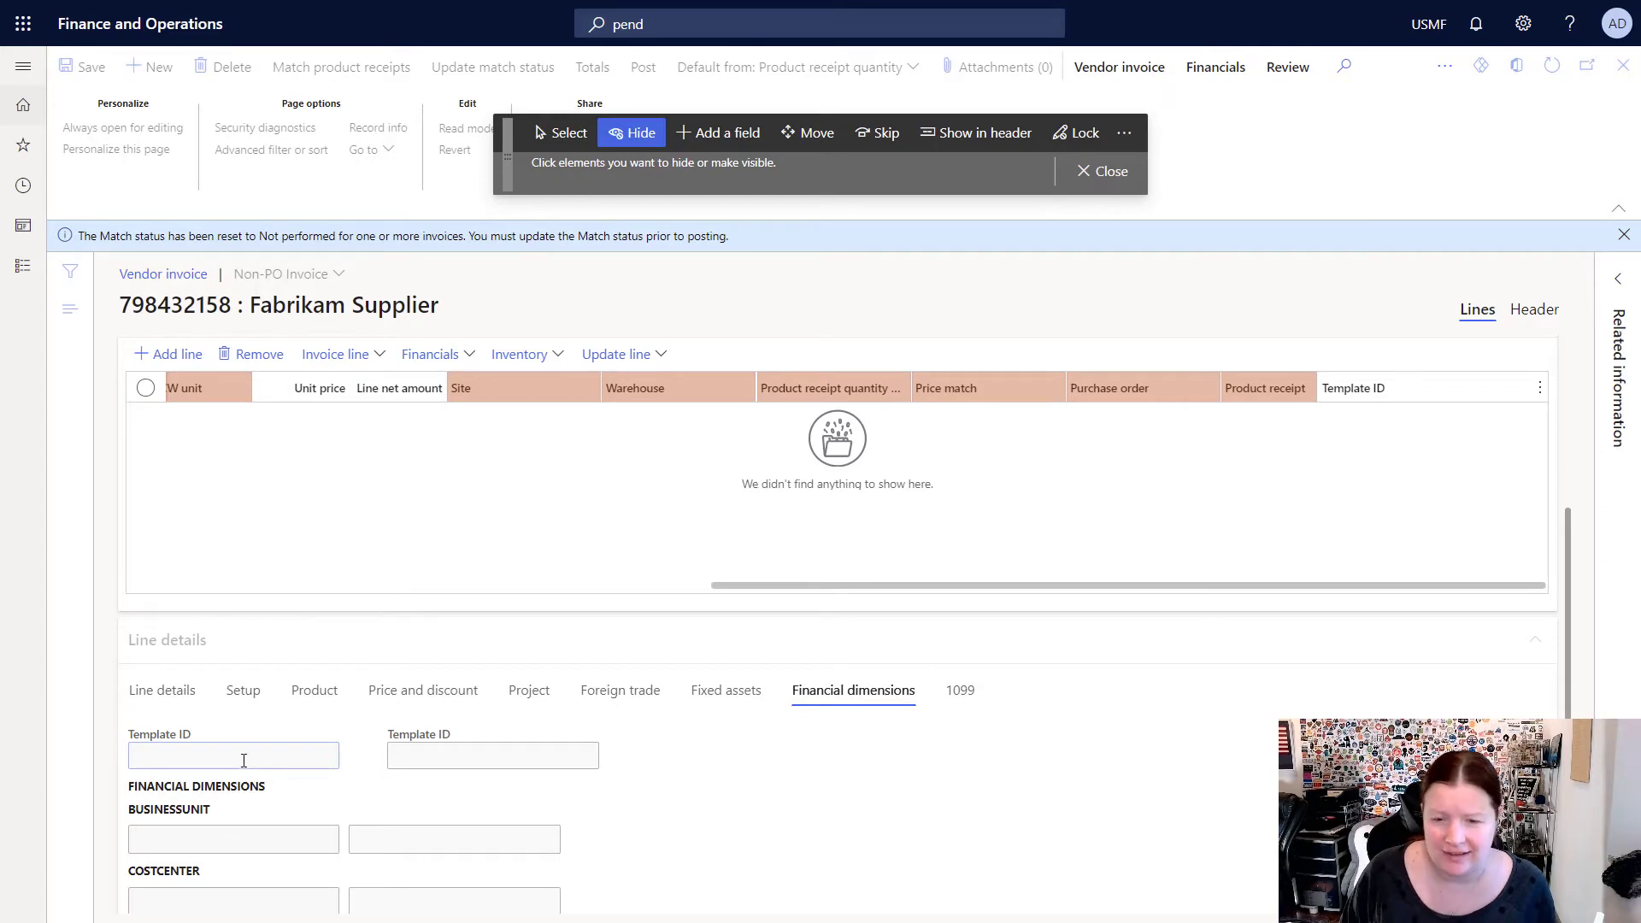
scroll(872, 671, up, 5)
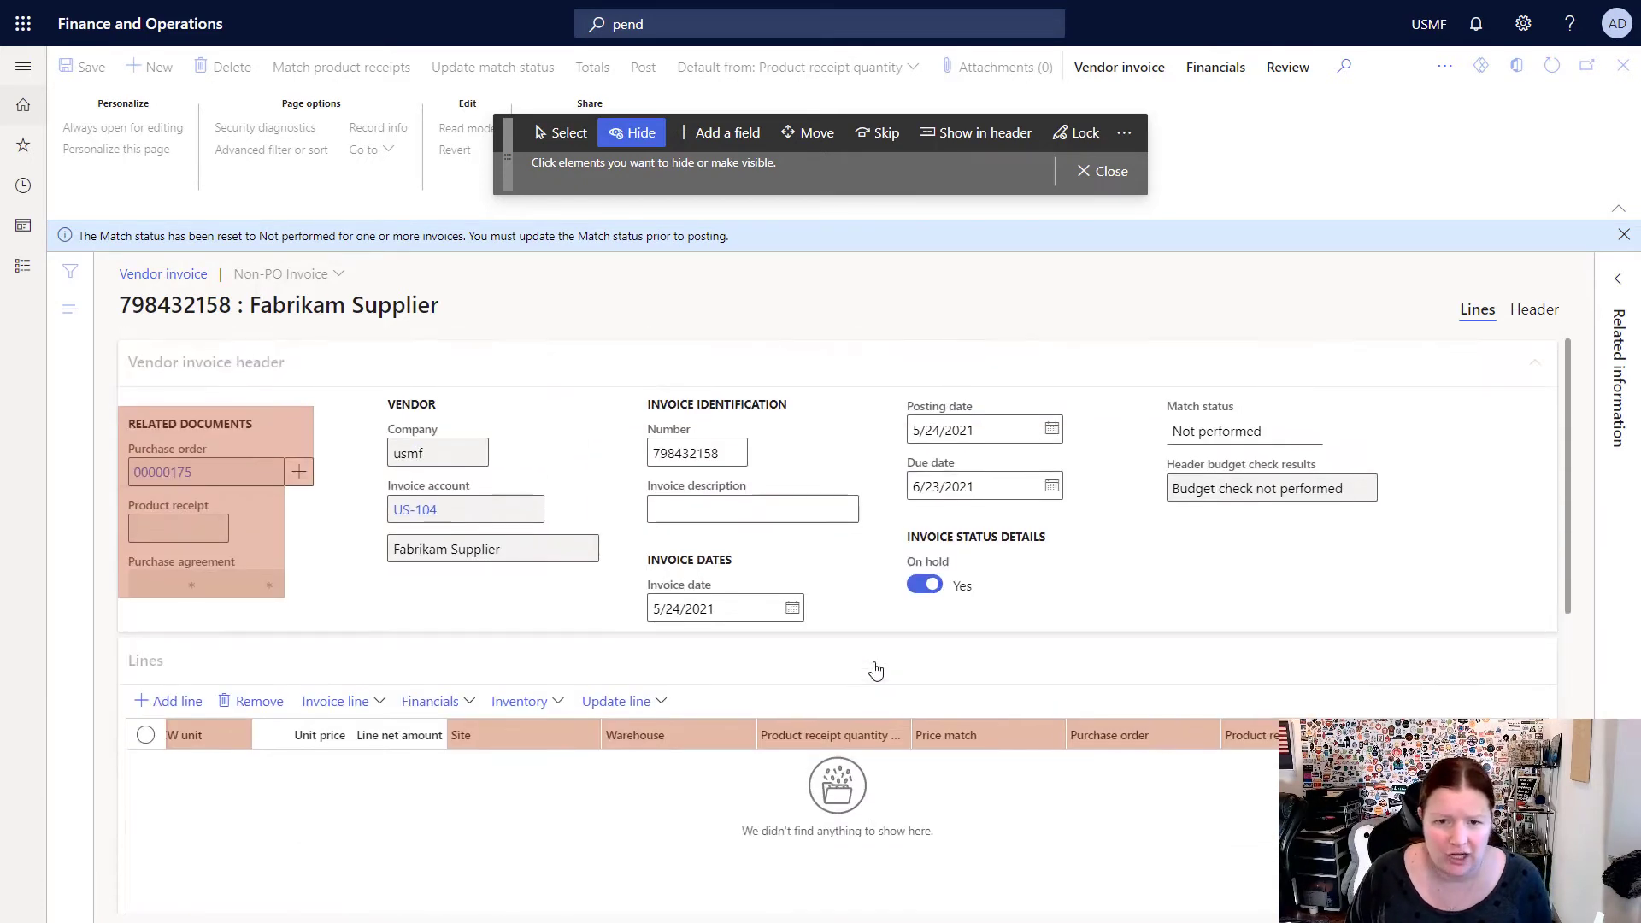
Examine which header and line fields are skipped when tabbing in the Non-PO Invoice view, and close personalization
click(883, 138)
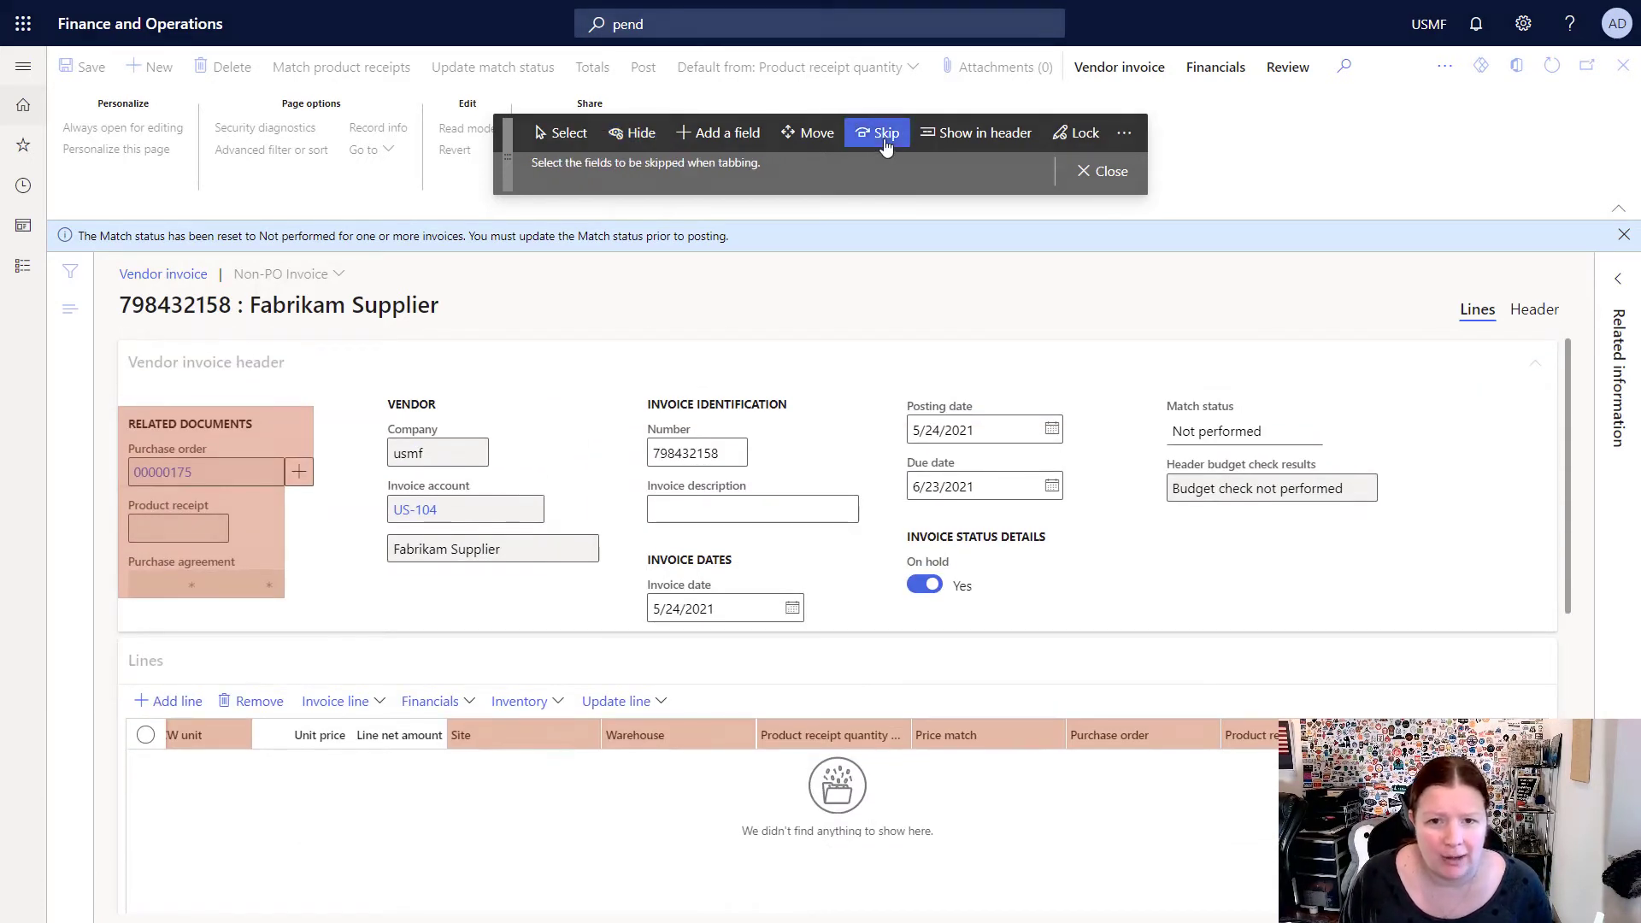
scroll(641, 248, down, 5)
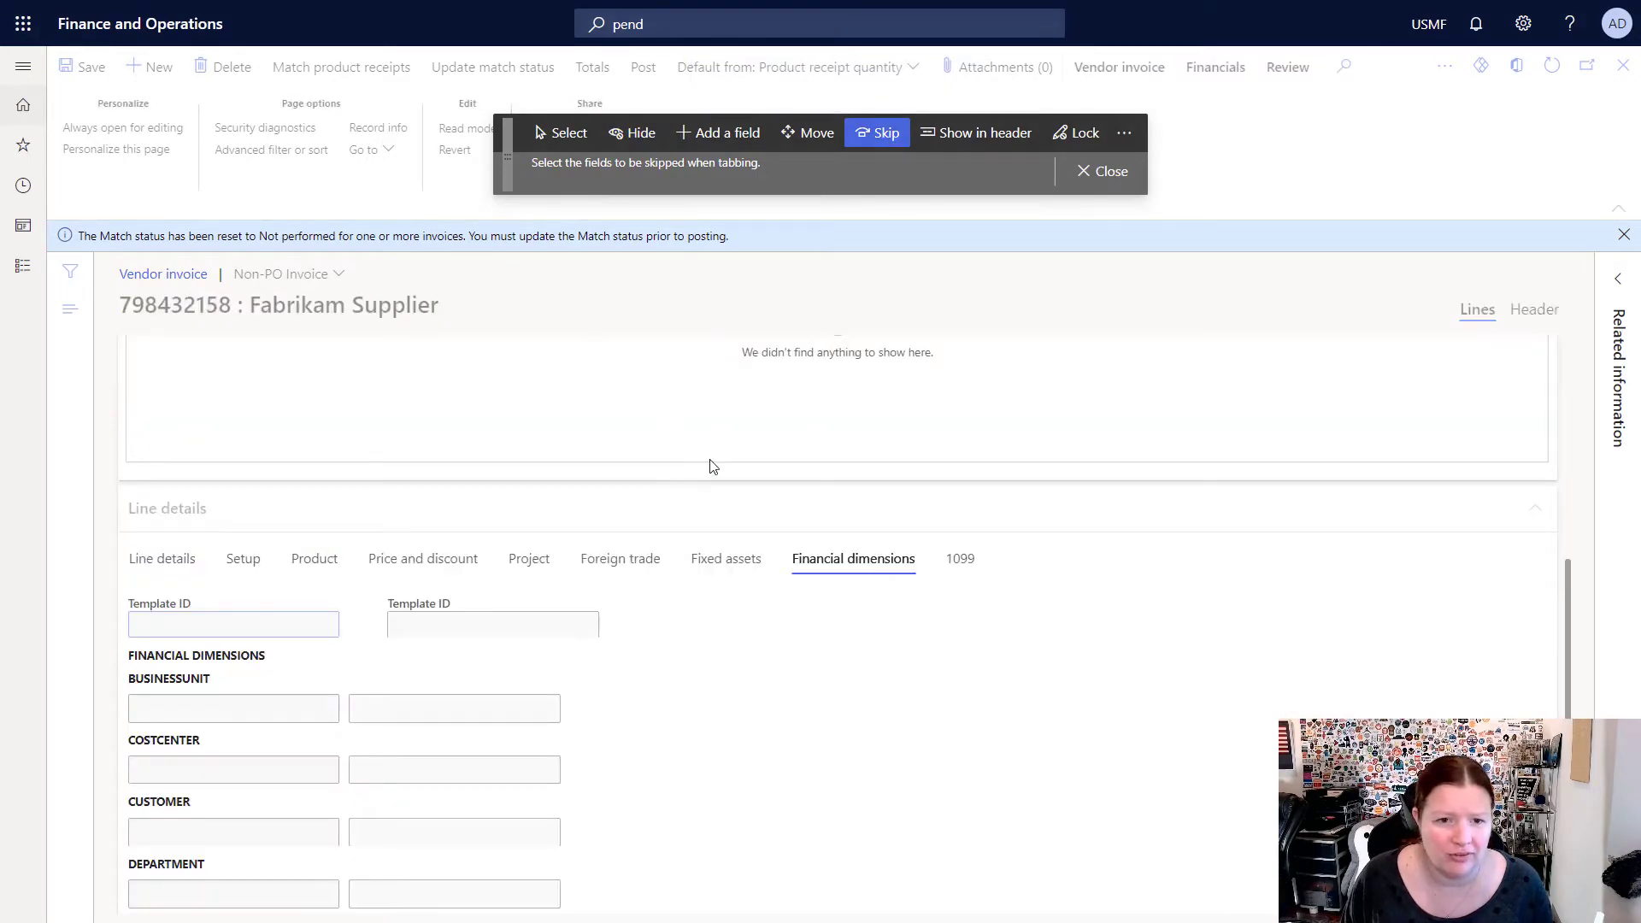
scroll(714, 466, up, 5)
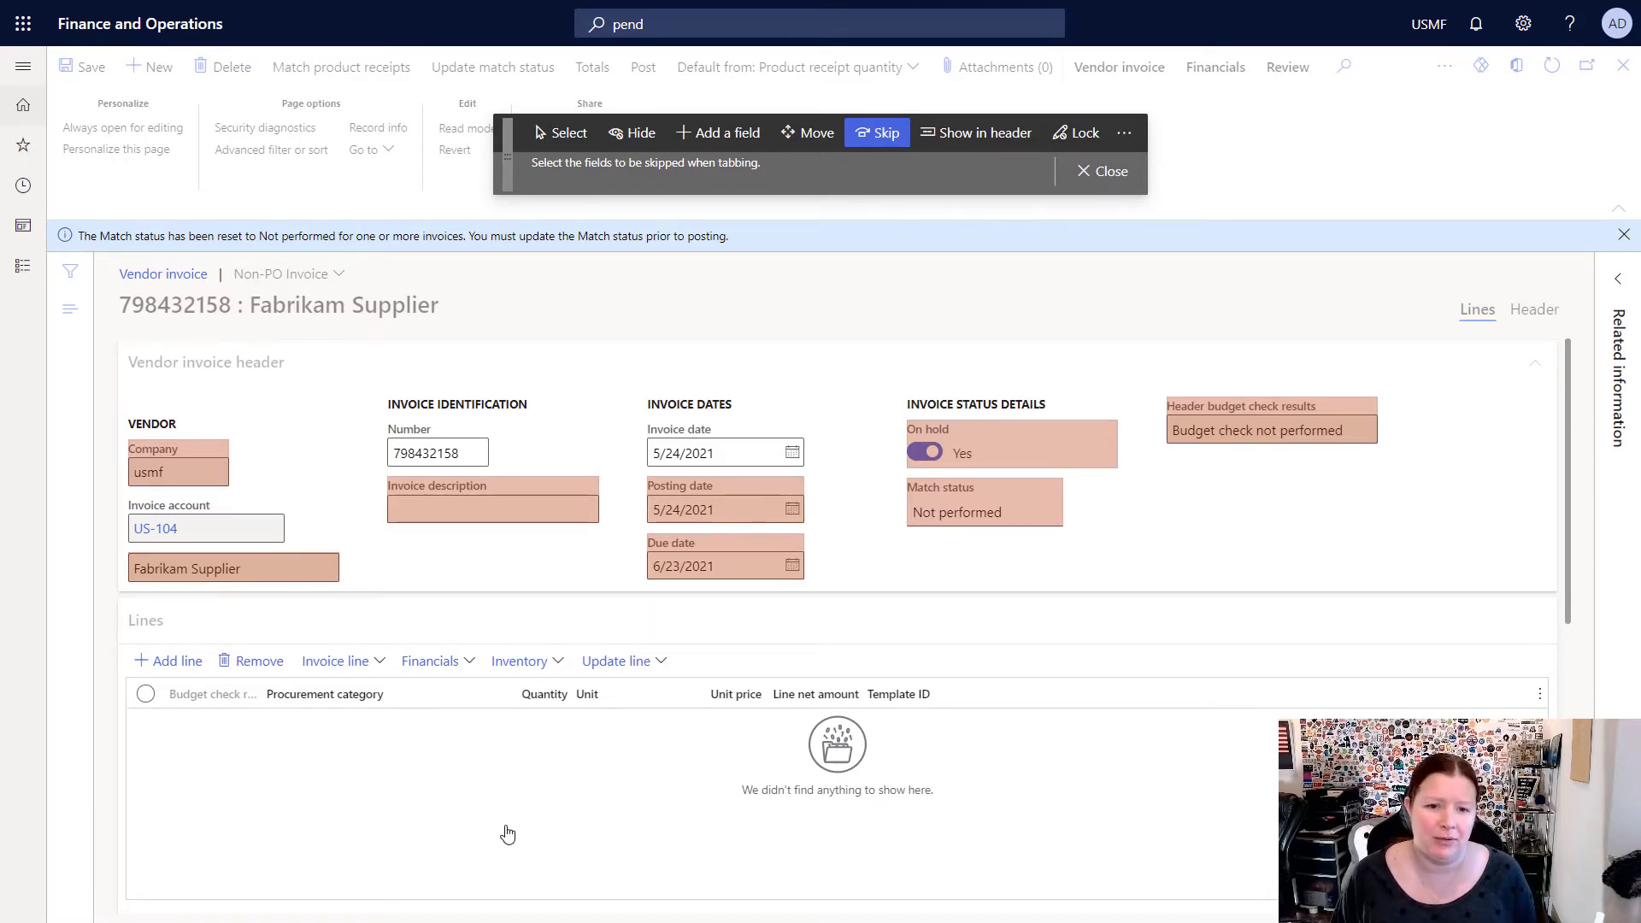
scroll(508, 831, down, 5)
scroll(506, 830, up, 5)
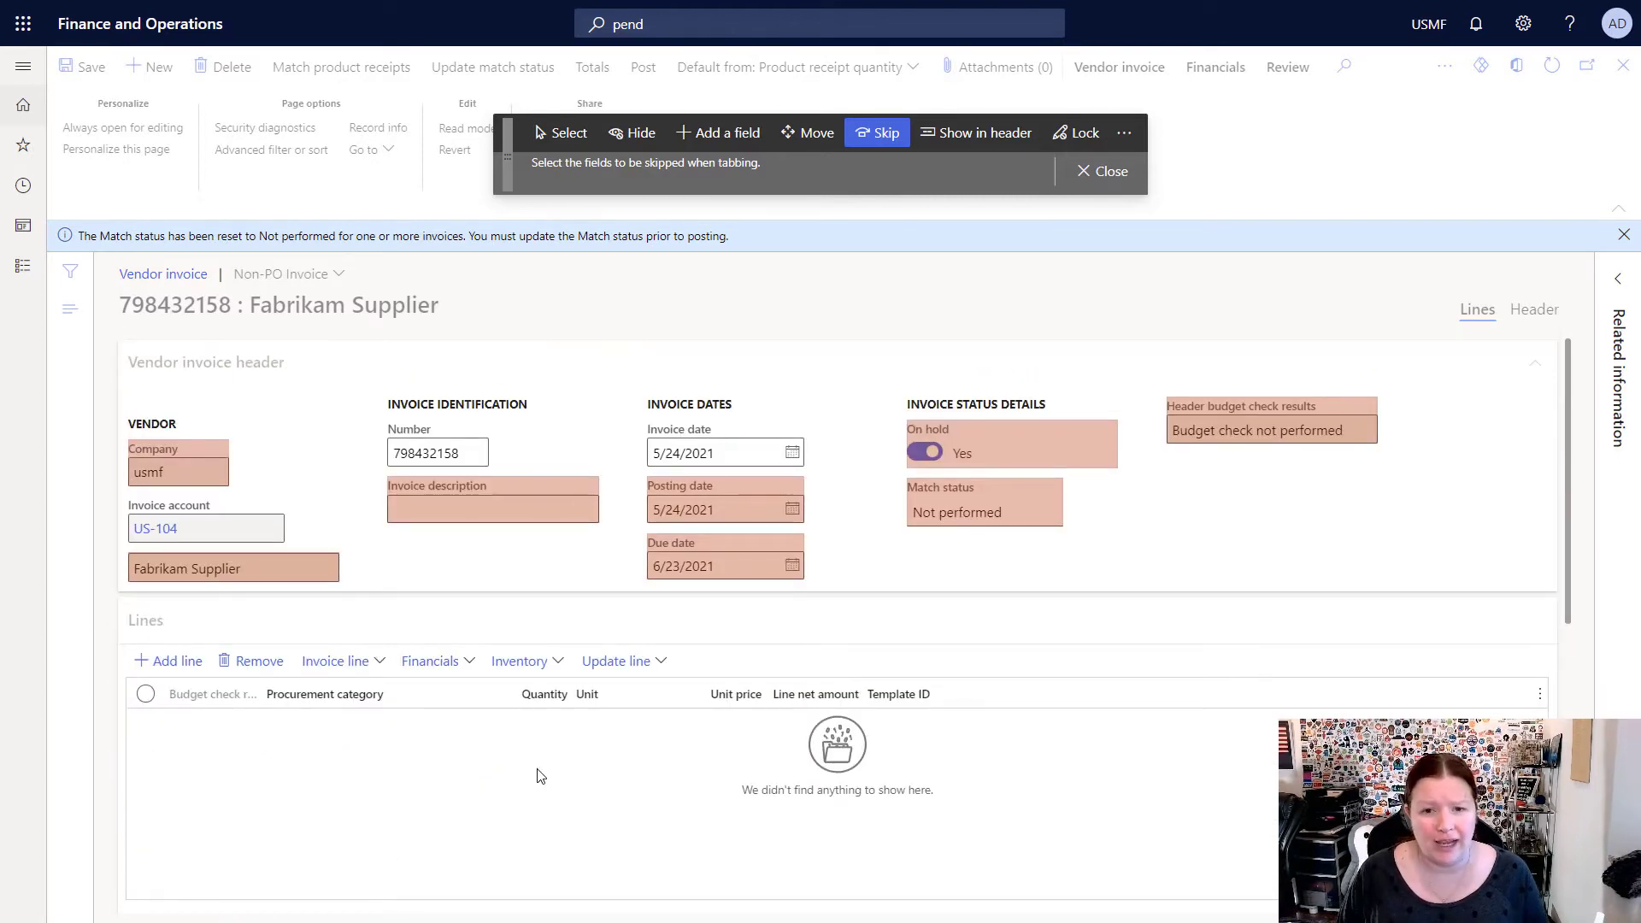
click(1111, 171)
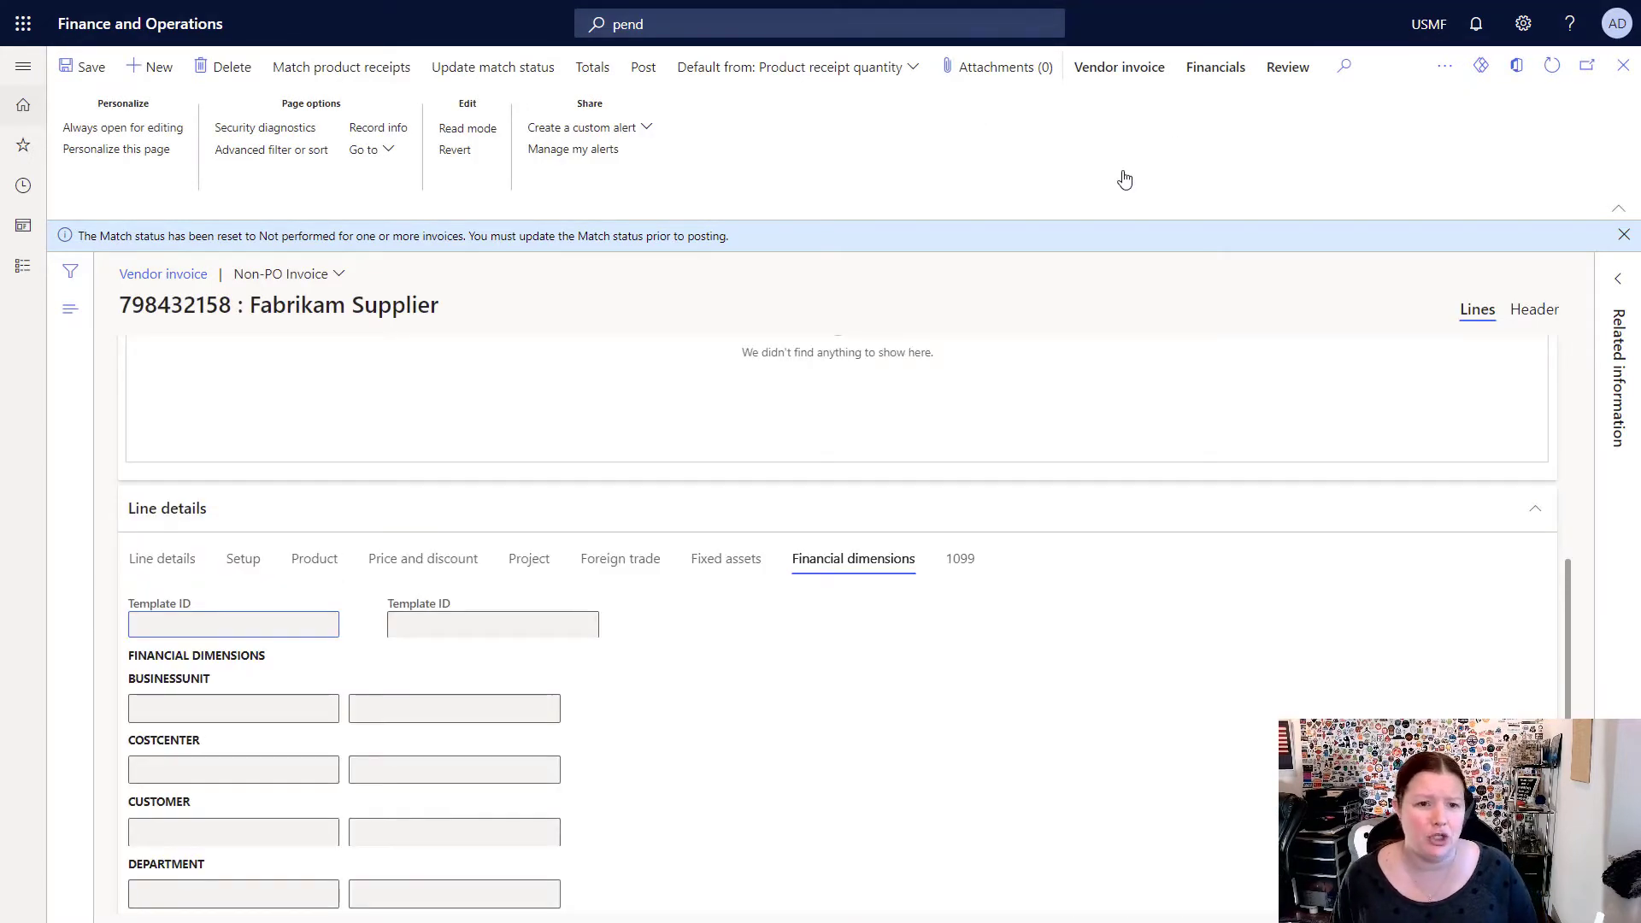
Review the 1099 fields in the line details of the vendor invoice
scroll(760, 603, up, 5)
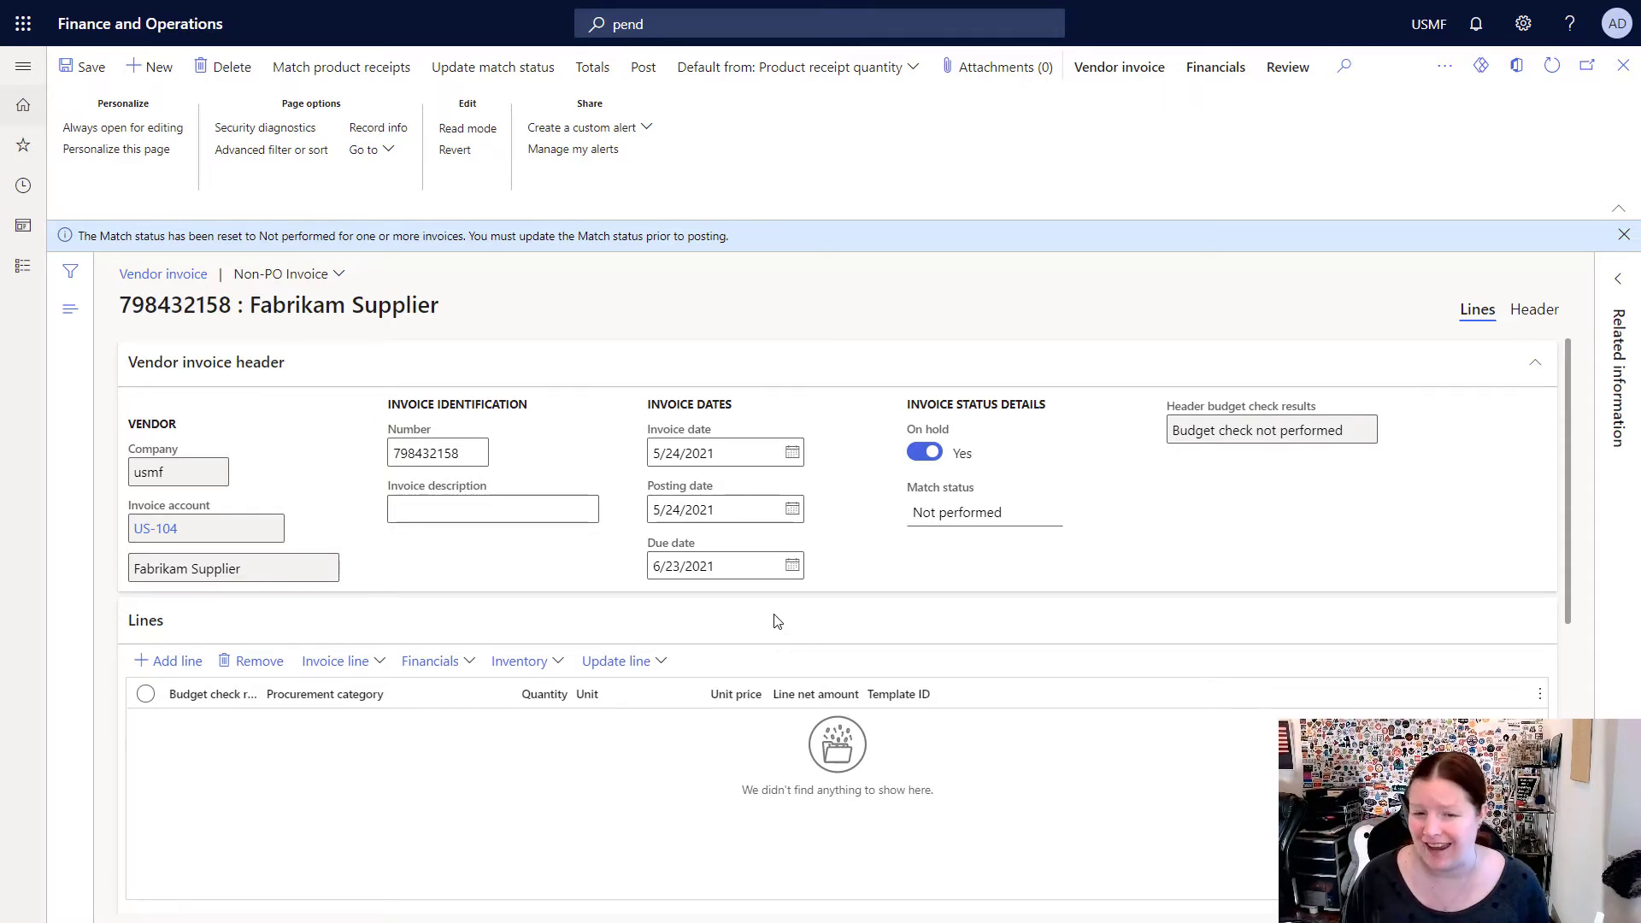
scroll(777, 622, down, 5)
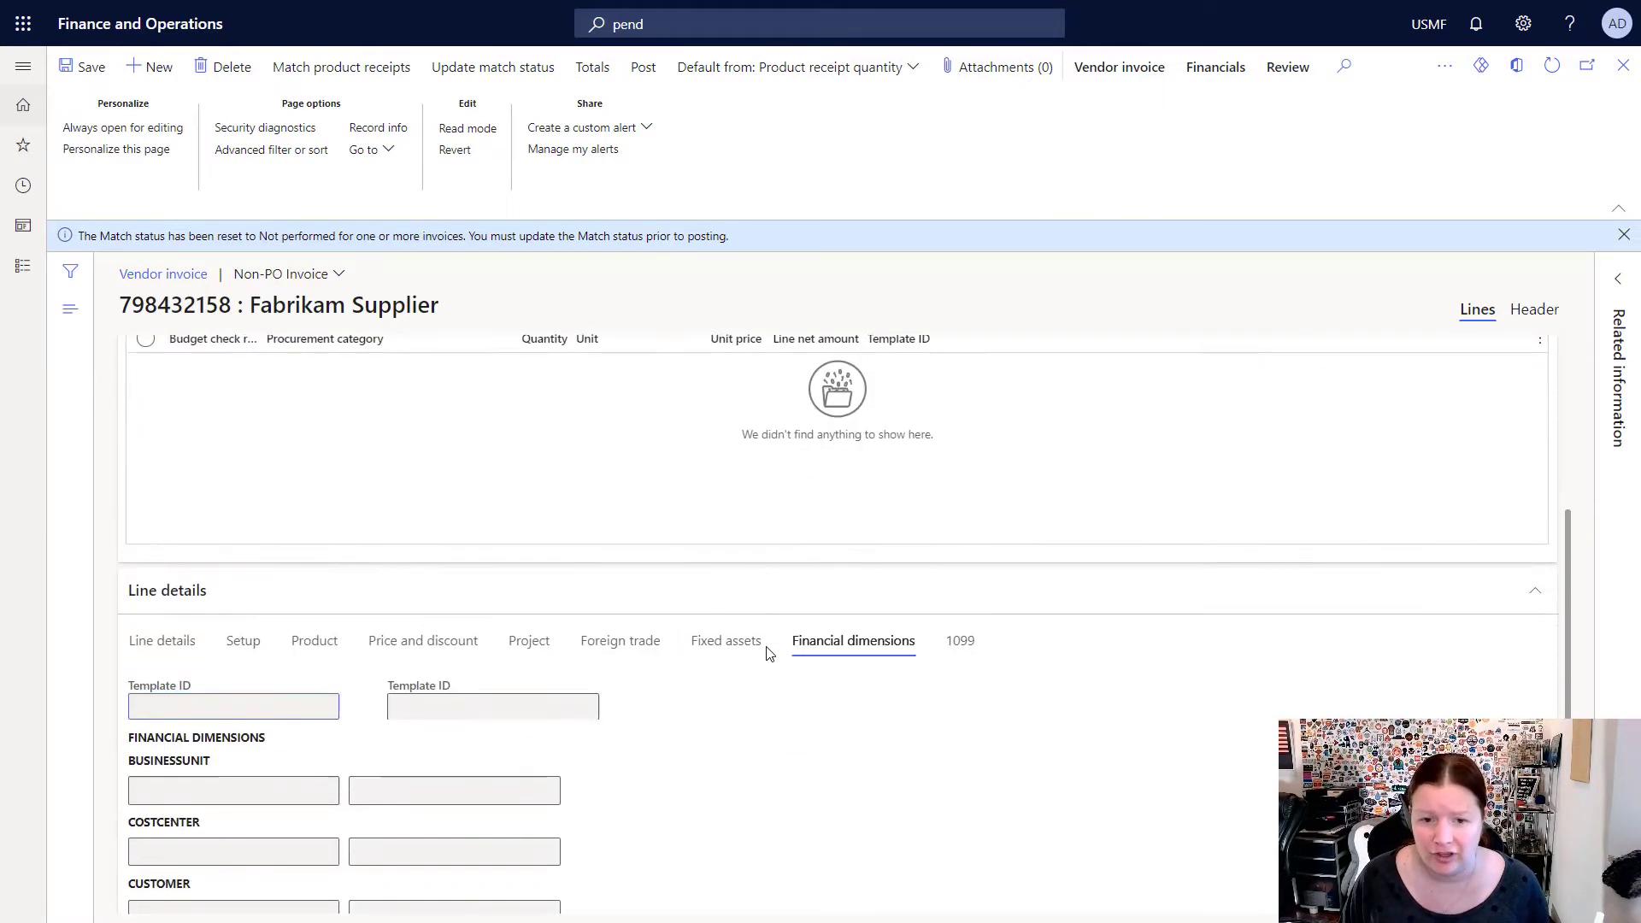
click(971, 568)
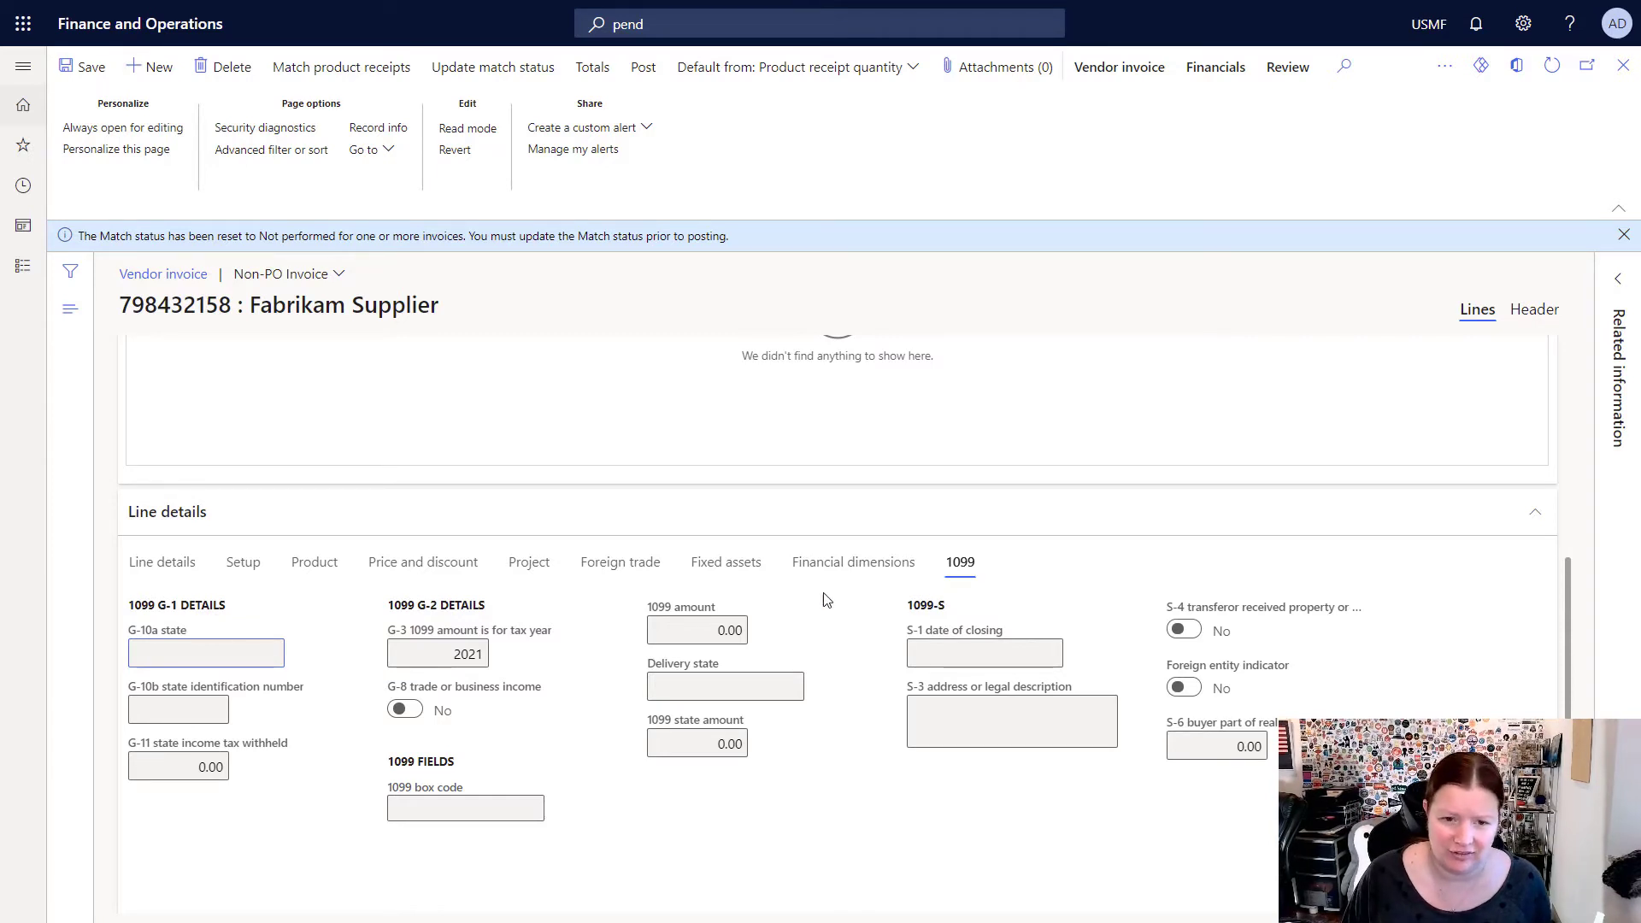
scroll(629, 790, up, 3)
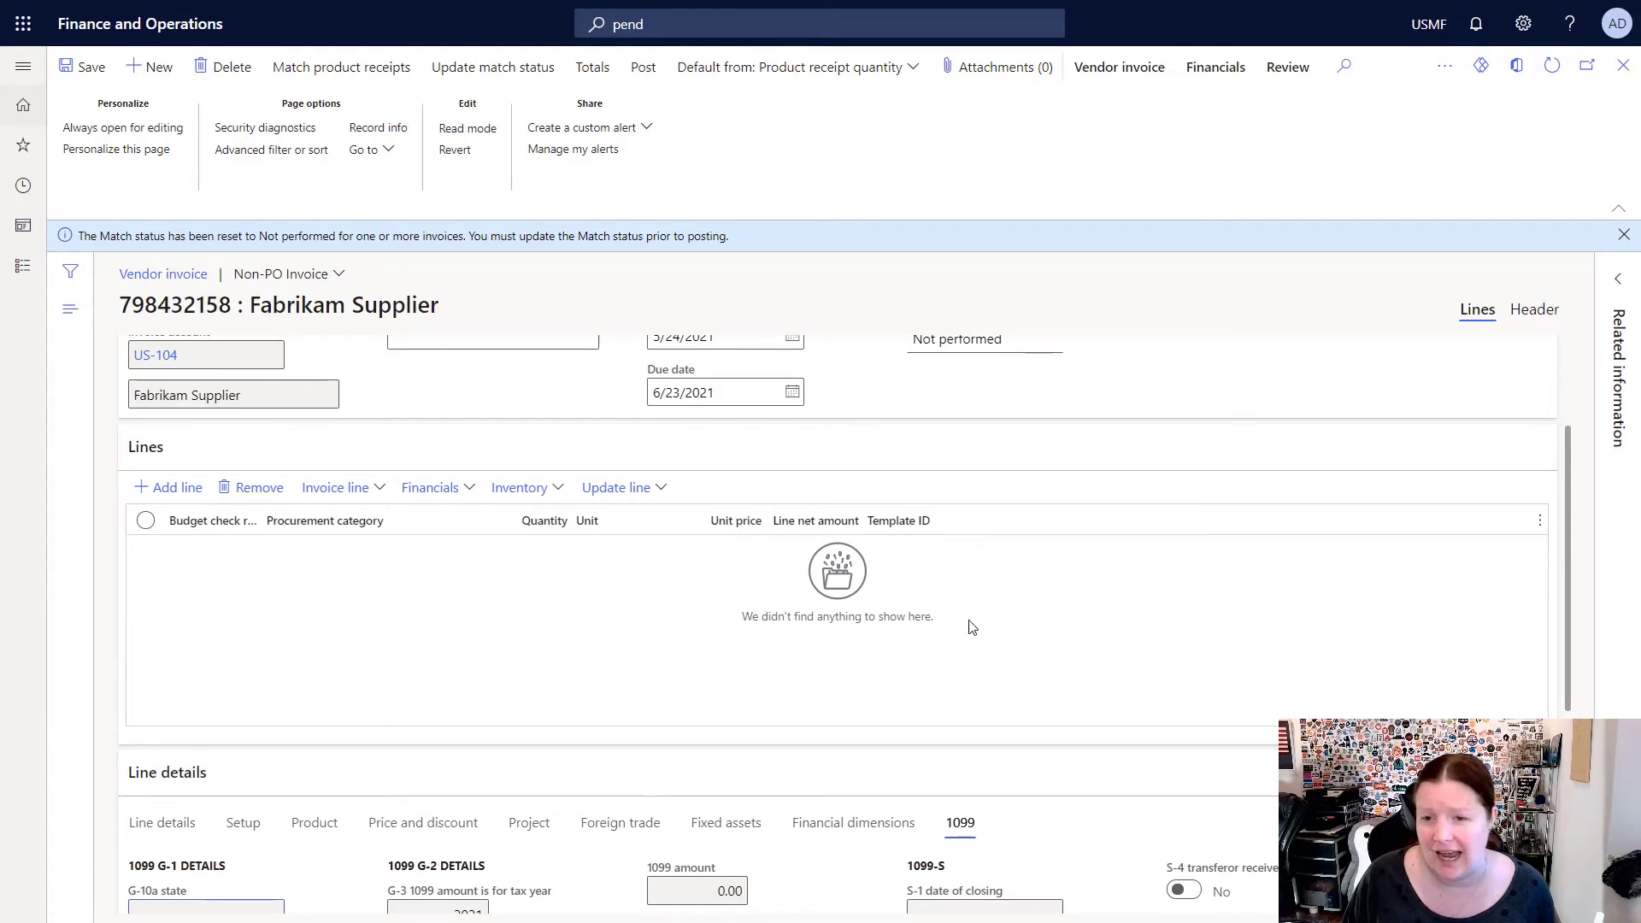
scroll(775, 699, up, 1)
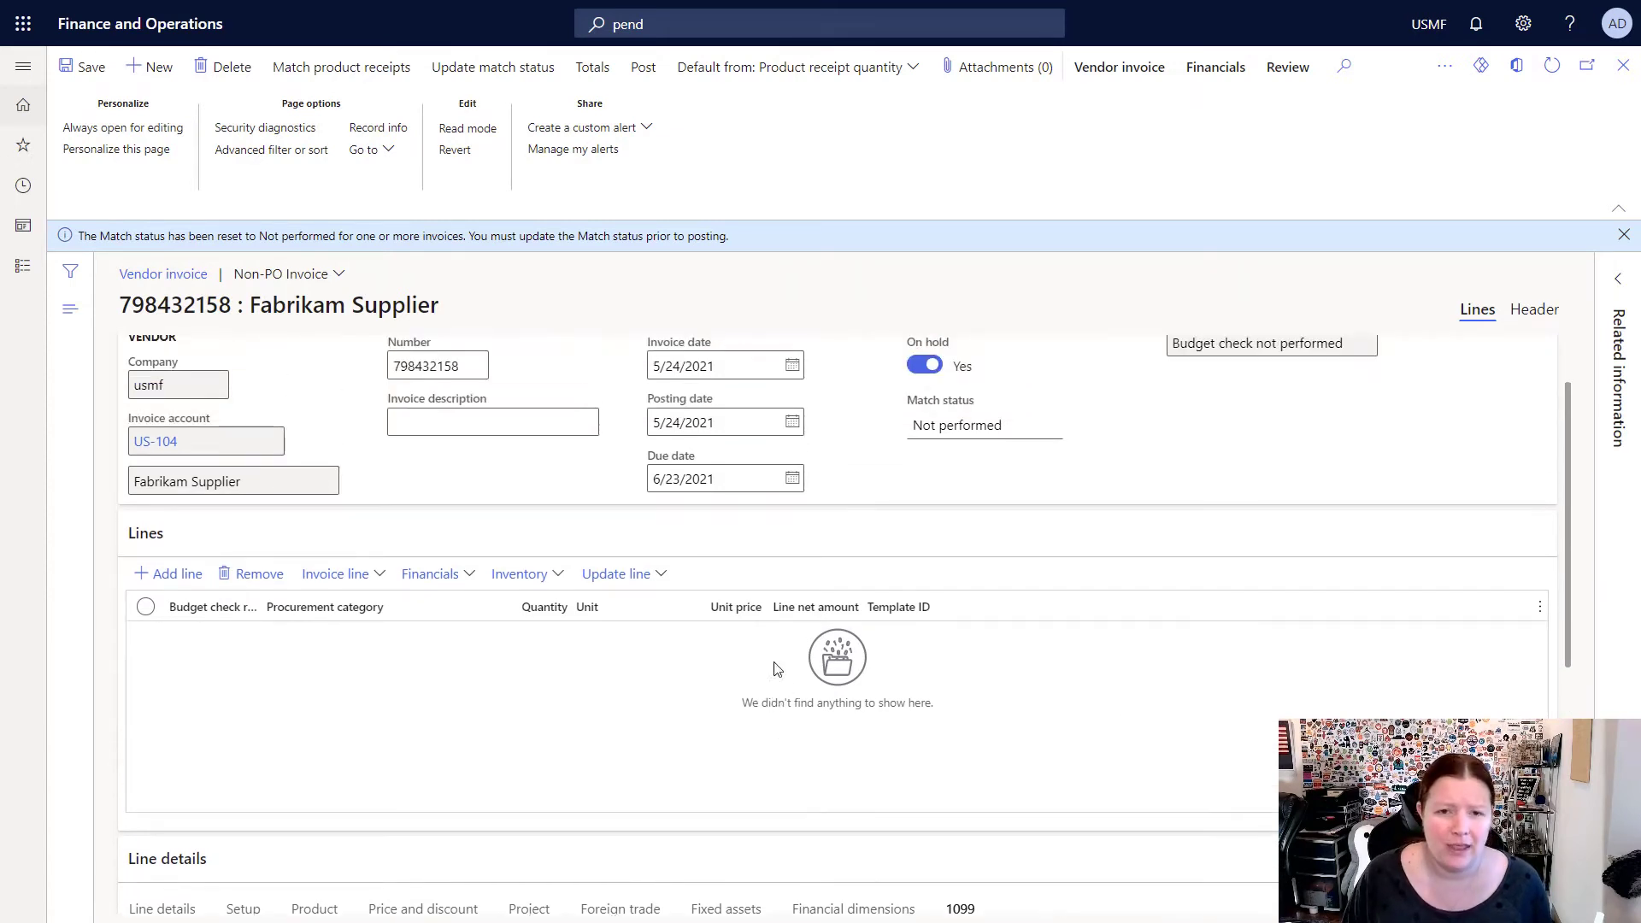
Personalize the invoice lines grid by adding the 1099 amount, 1099 box code, 1099 state amount and Delivery state columns
click(120, 150)
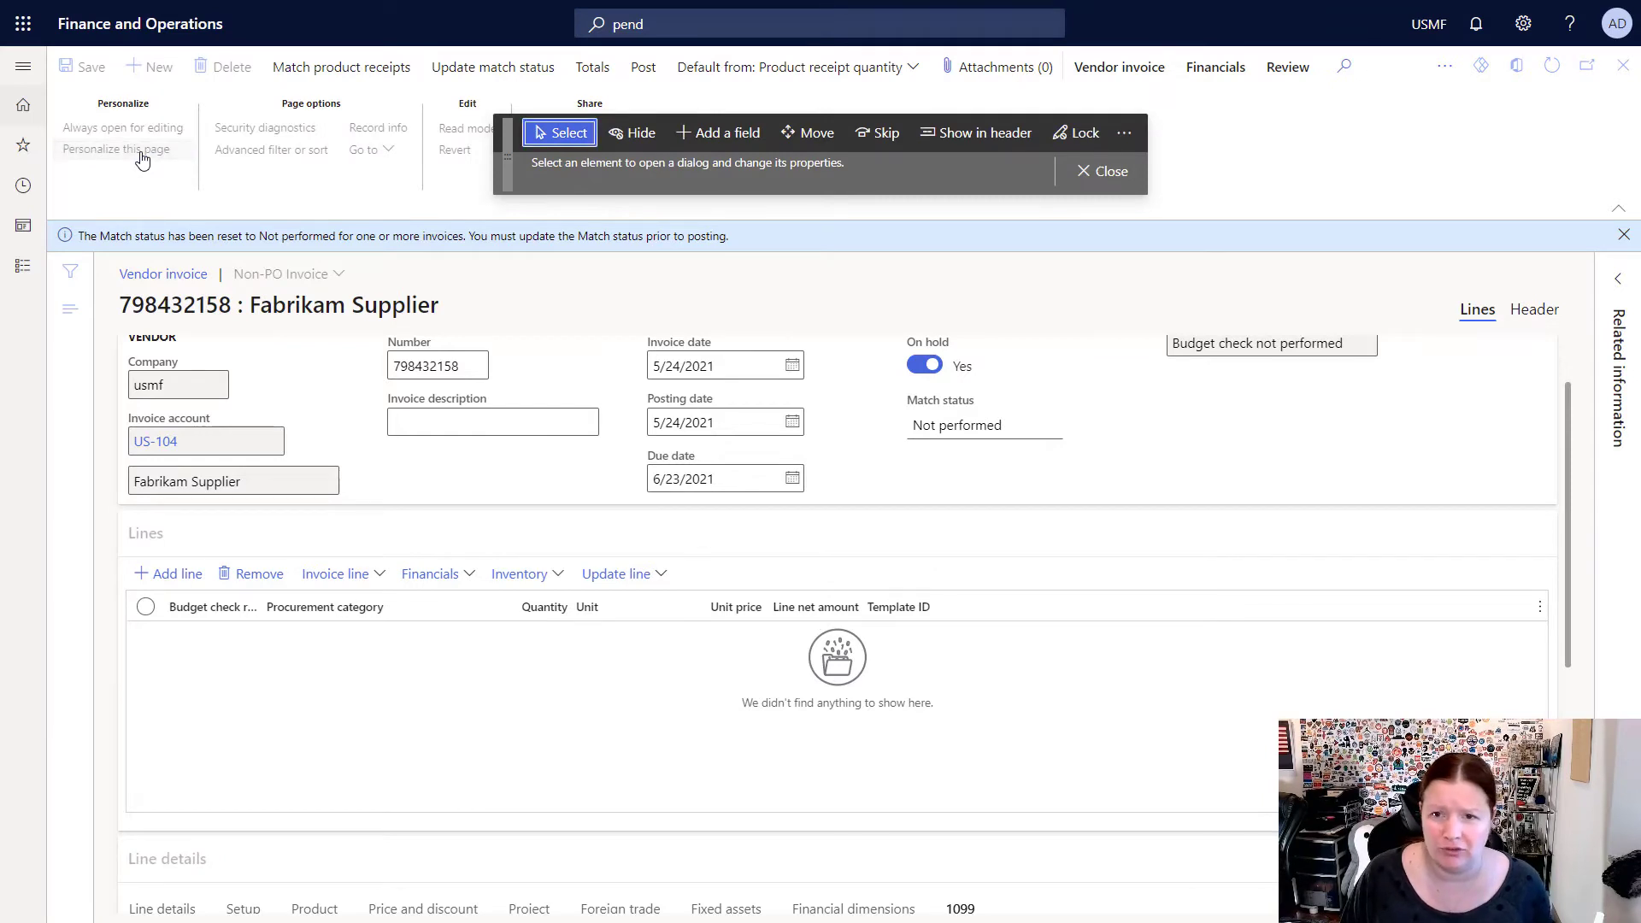
click(721, 135)
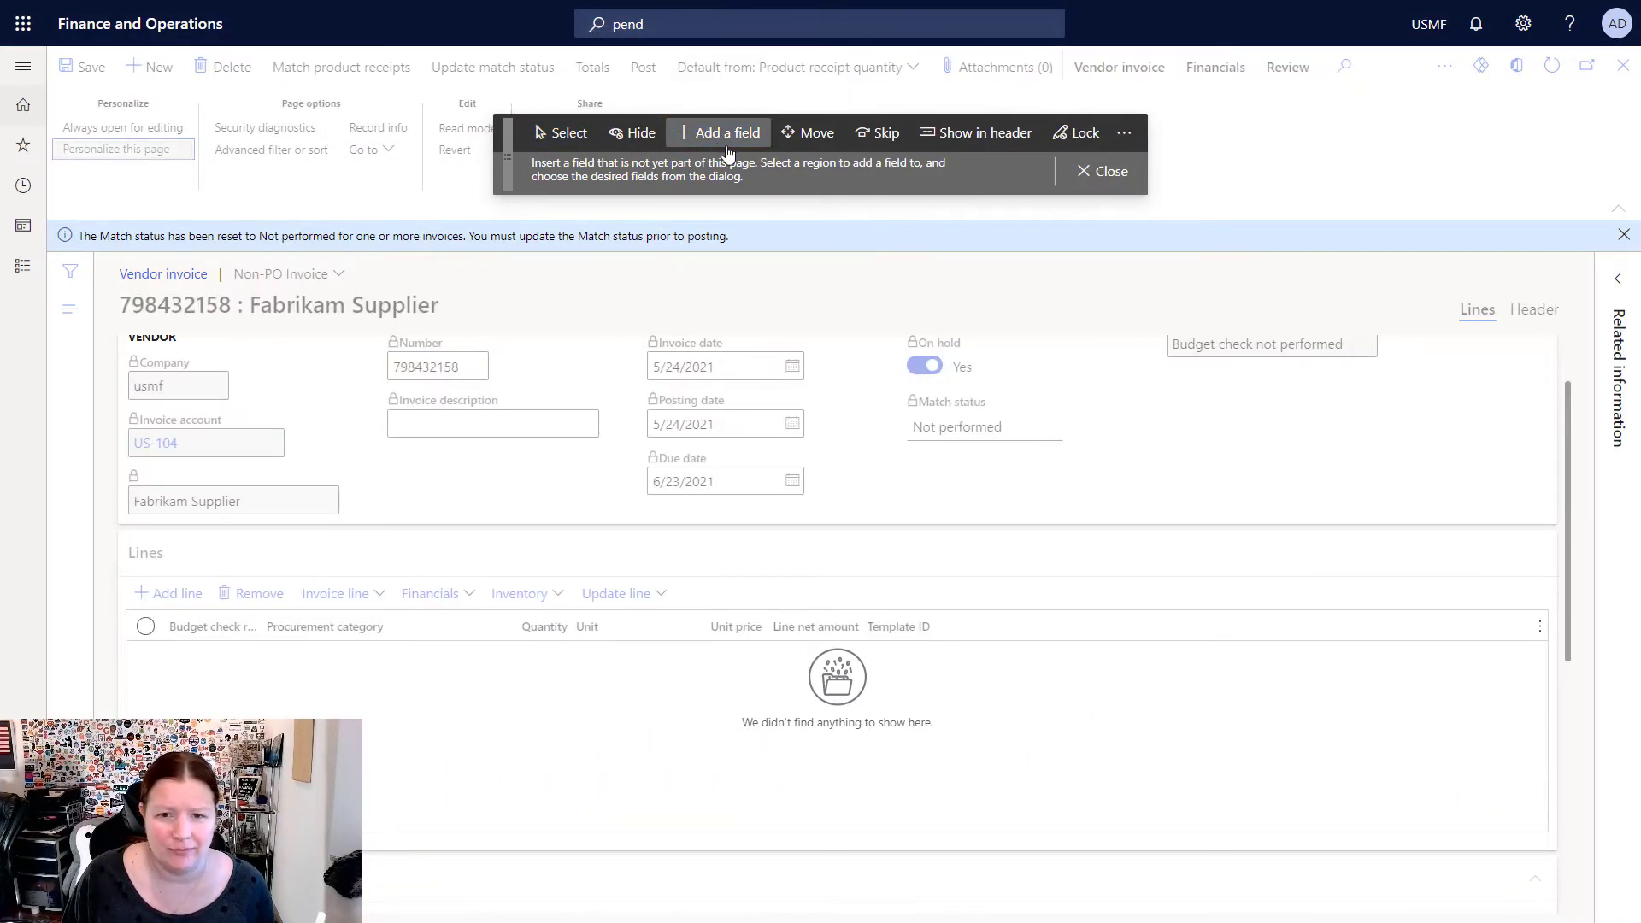
click(895, 686)
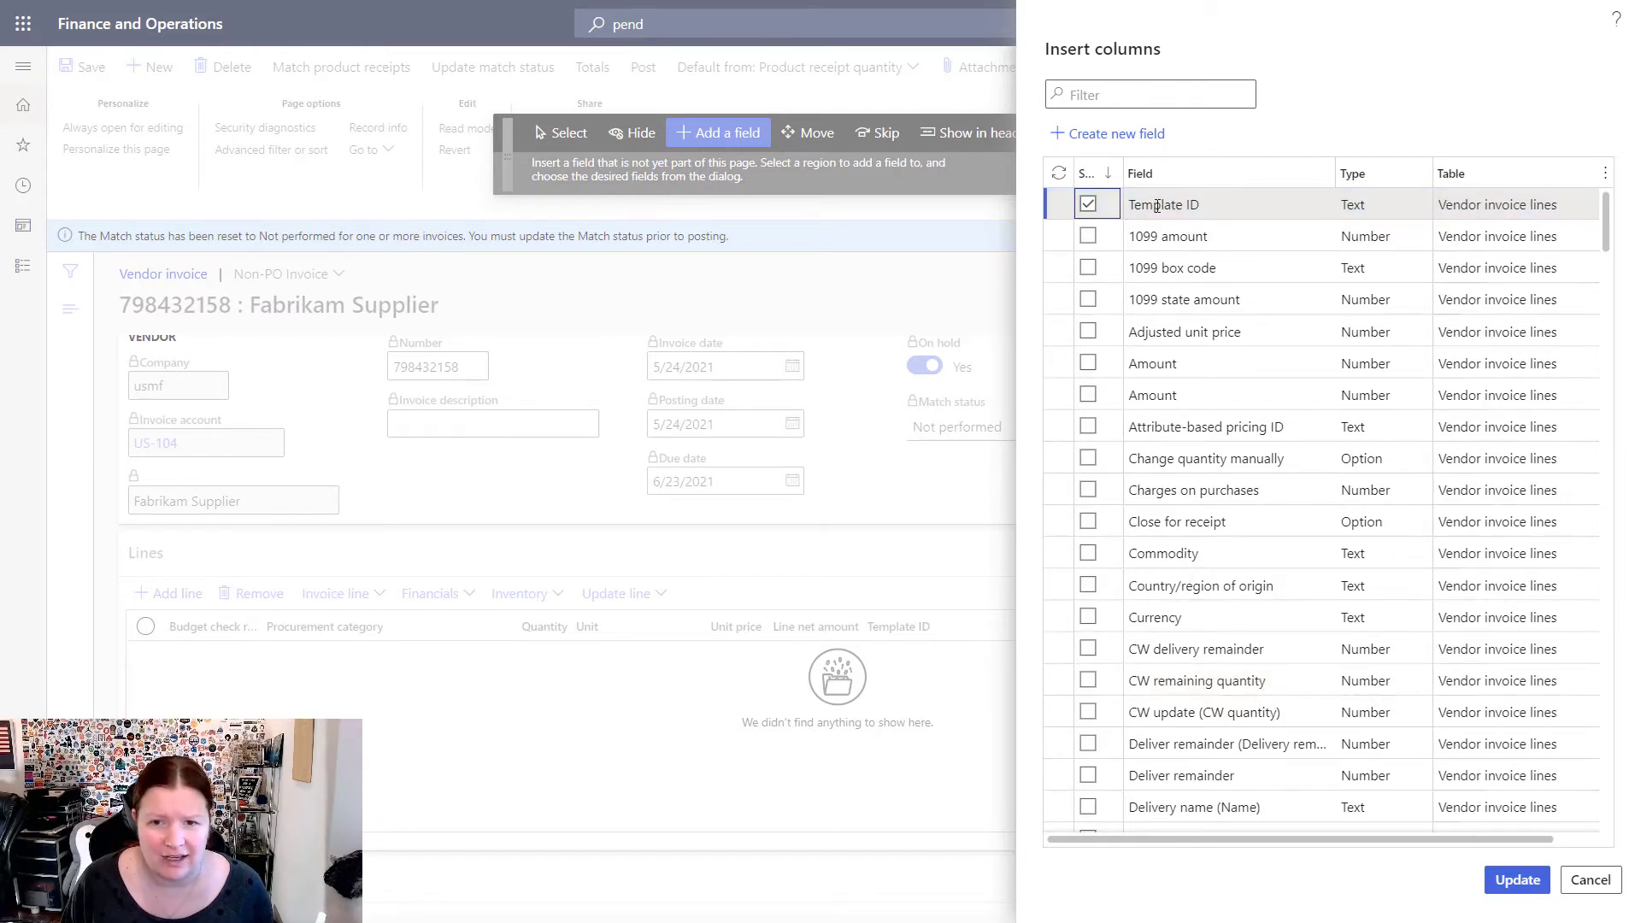
click(1088, 239)
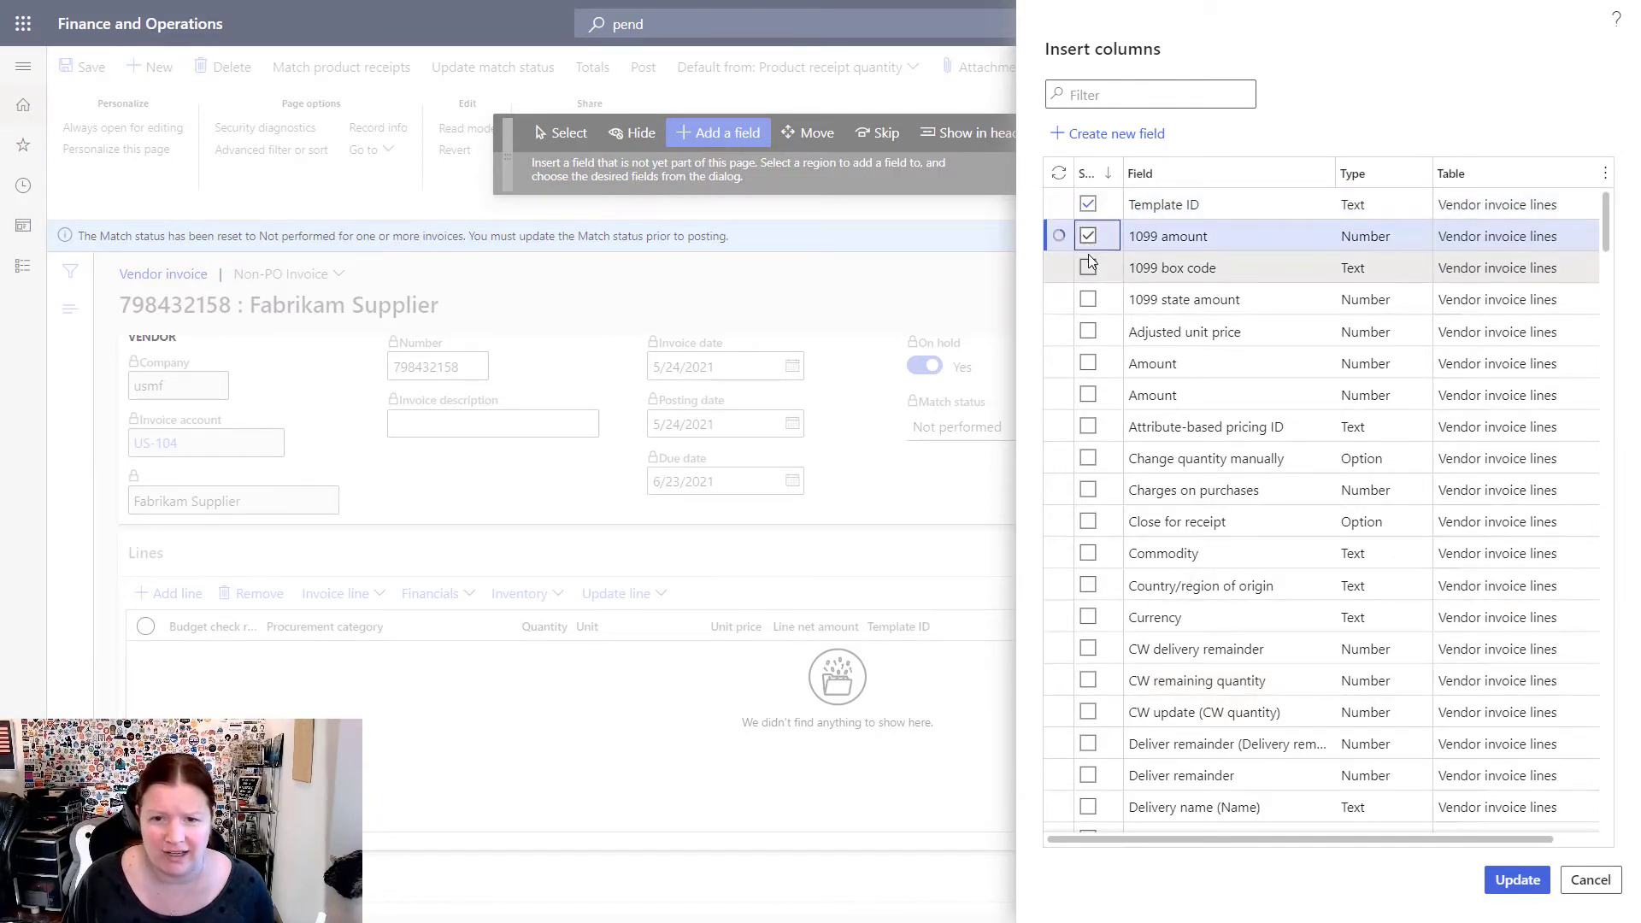
click(1088, 268)
click(1086, 299)
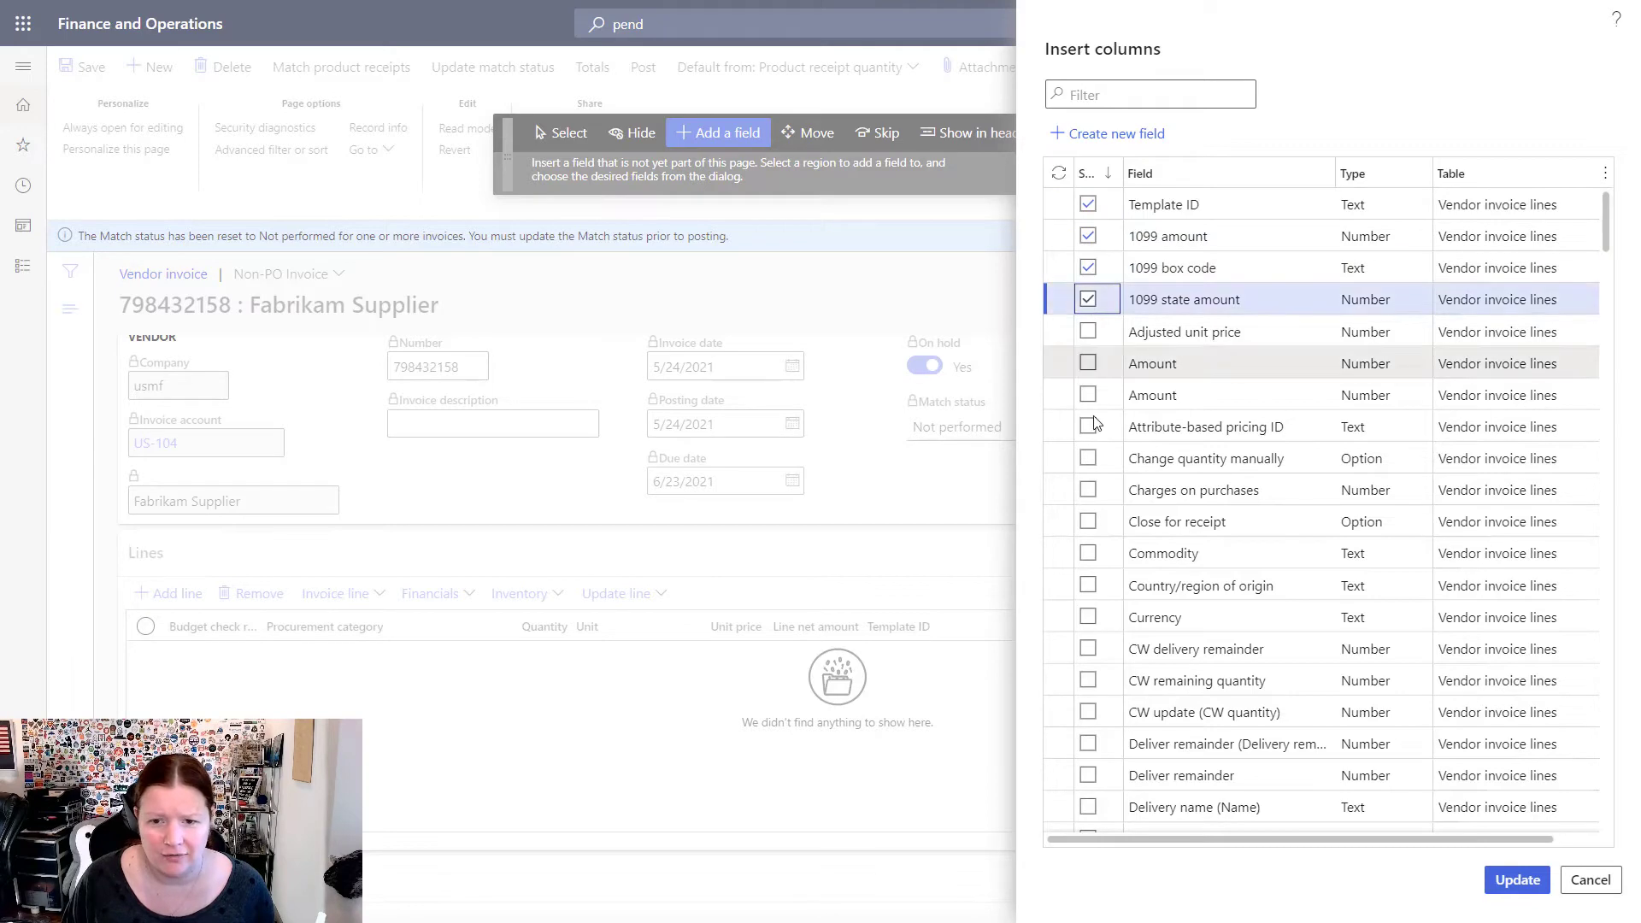
scroll(1072, 773, down, 3)
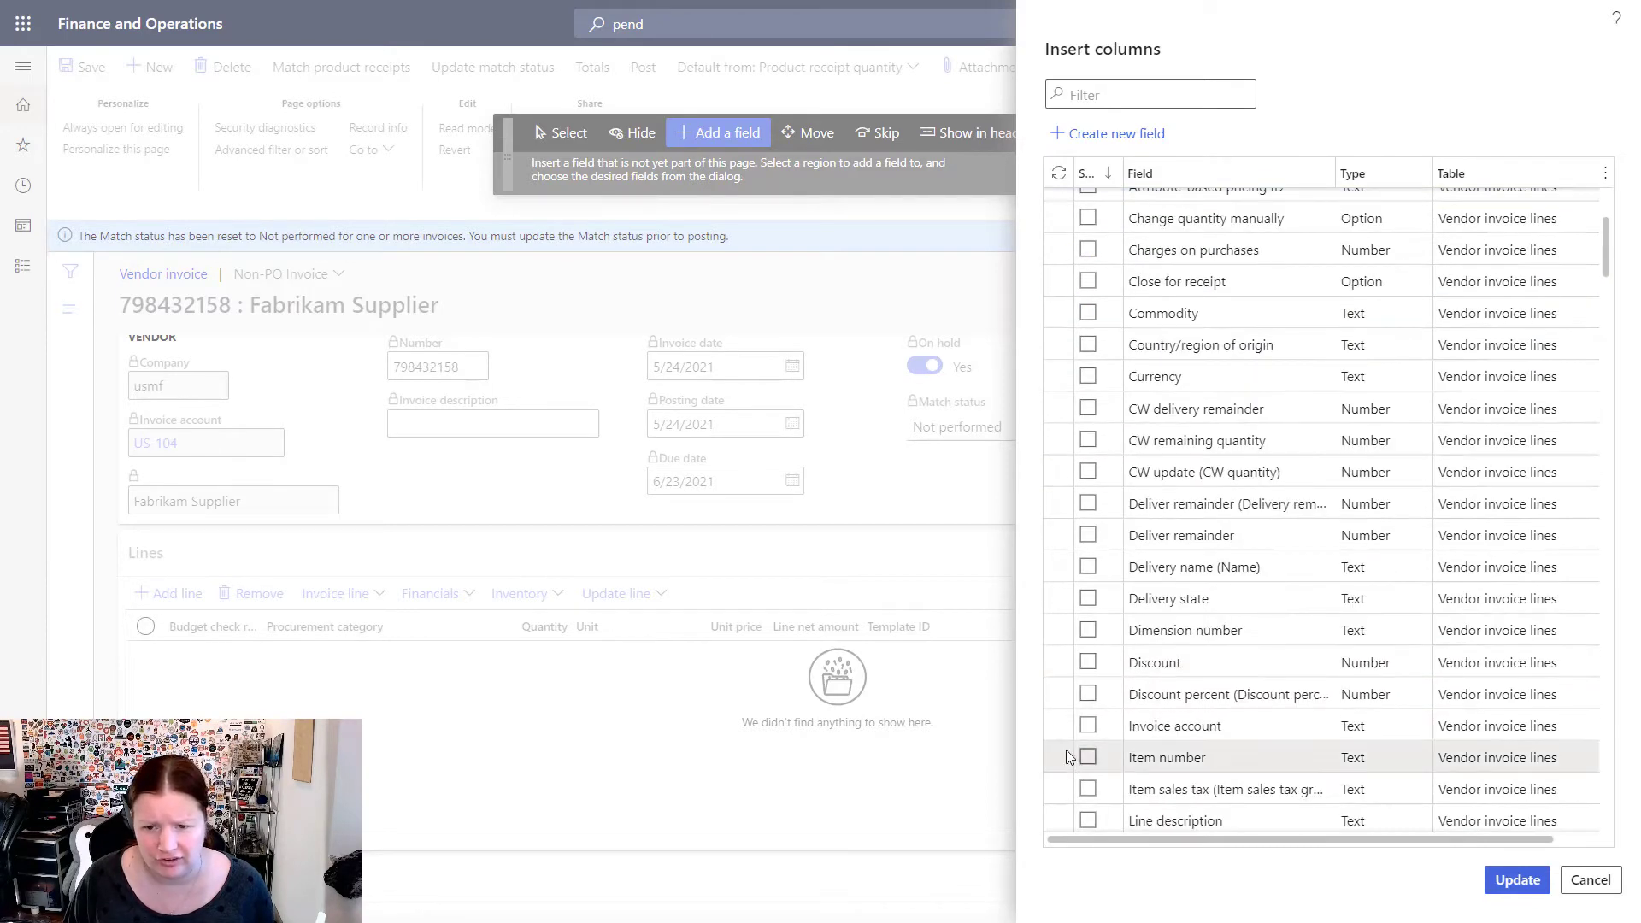
click(1088, 600)
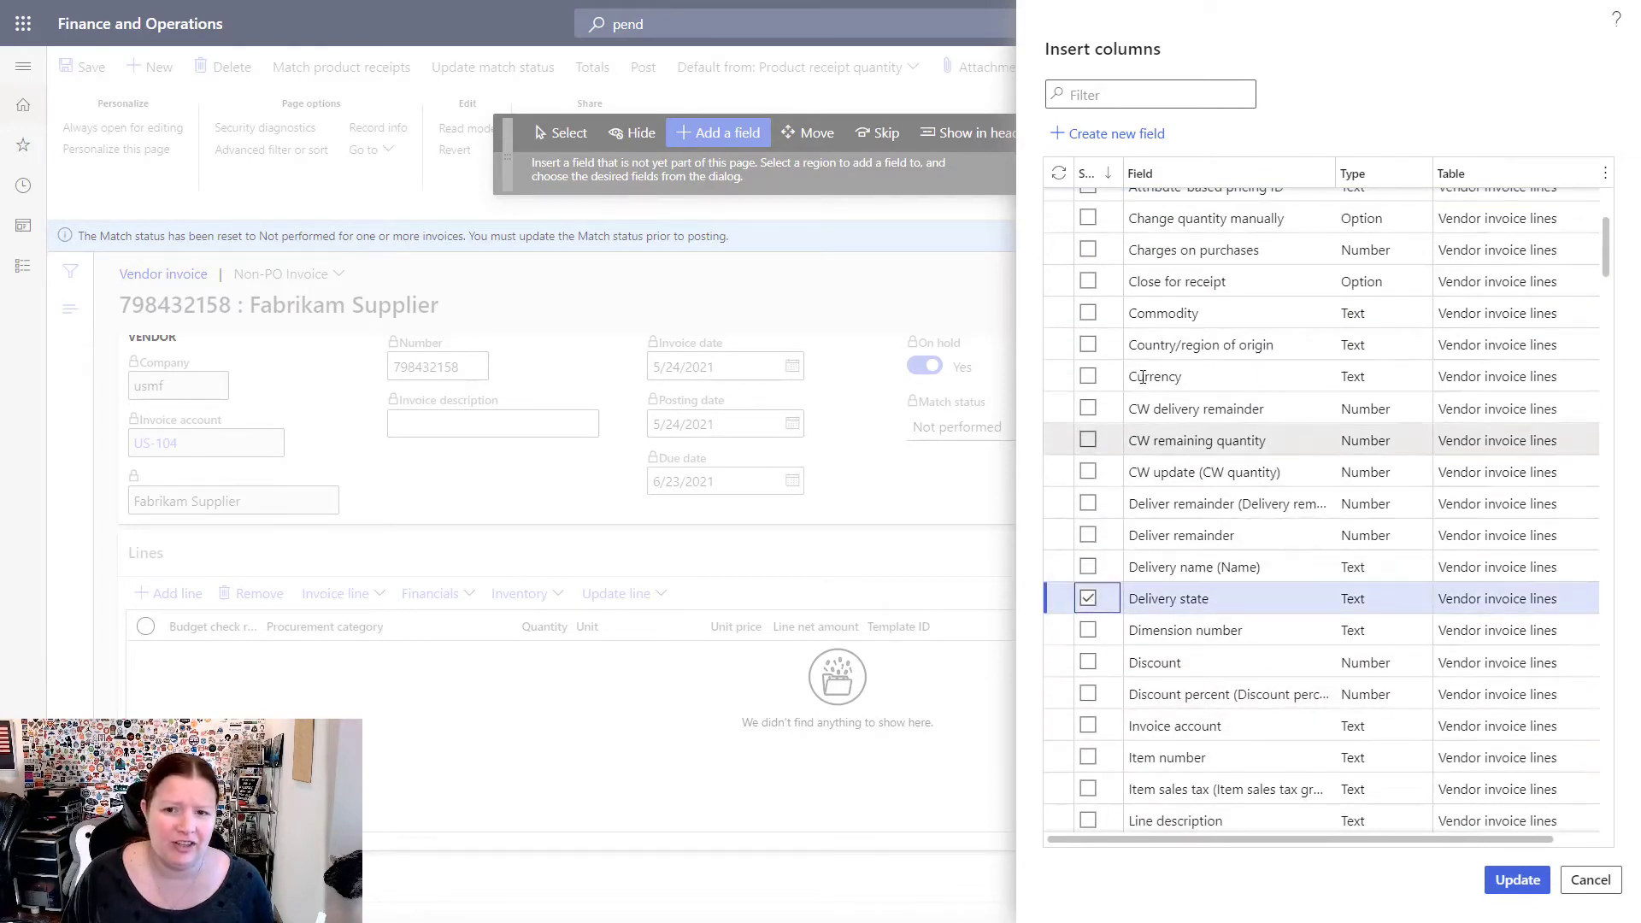
scroll(1169, 704, down, 2)
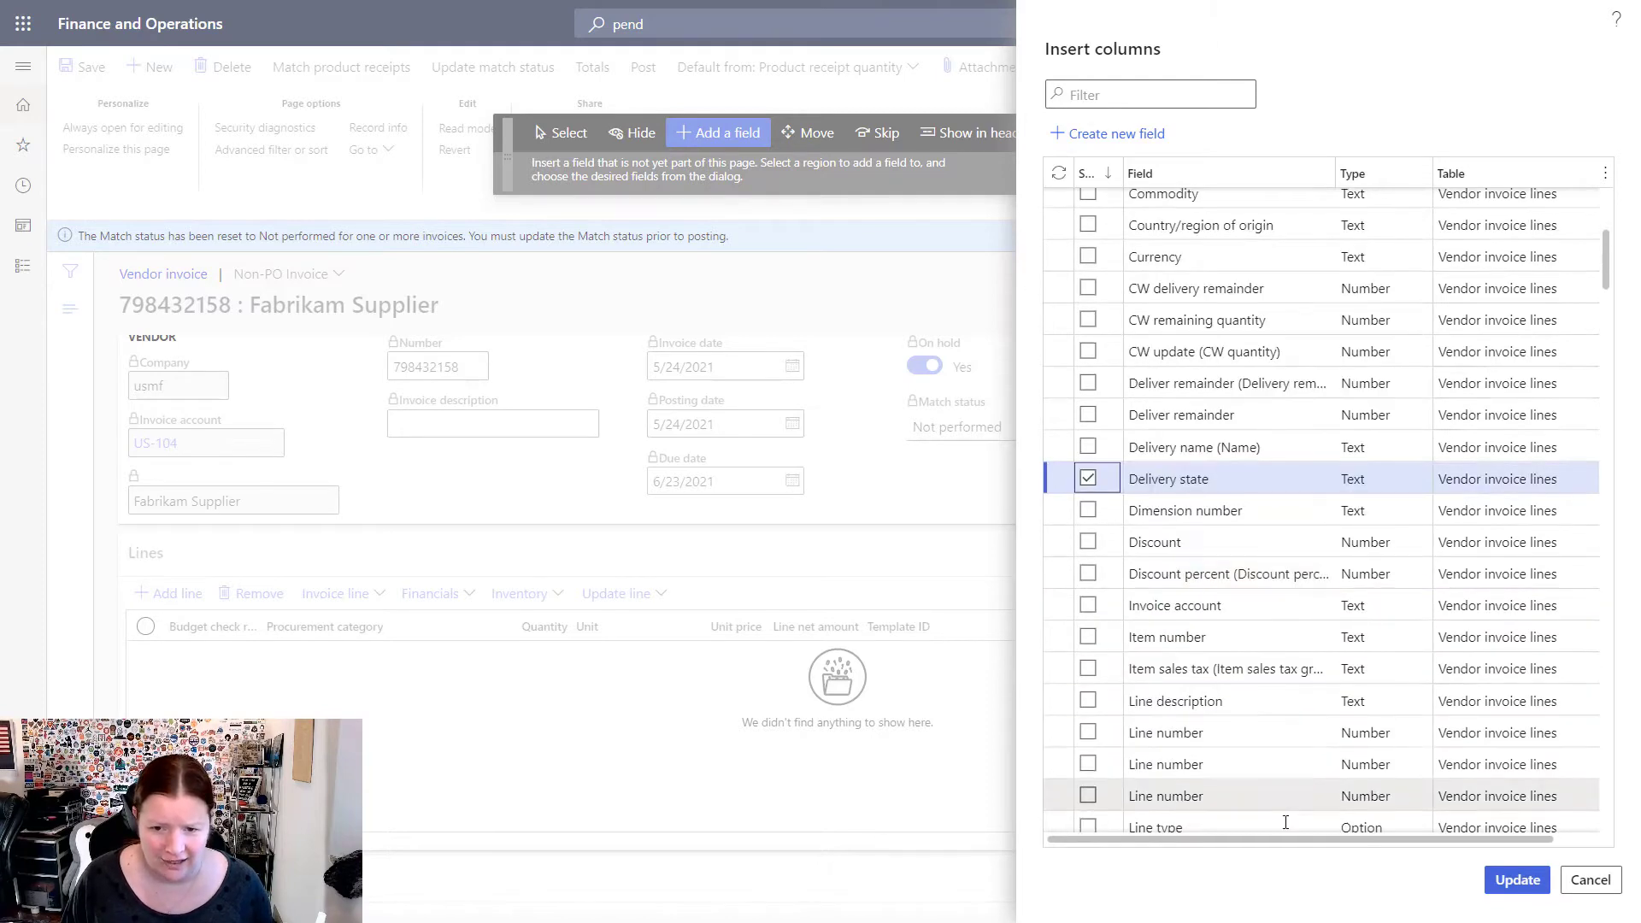
click(1508, 883)
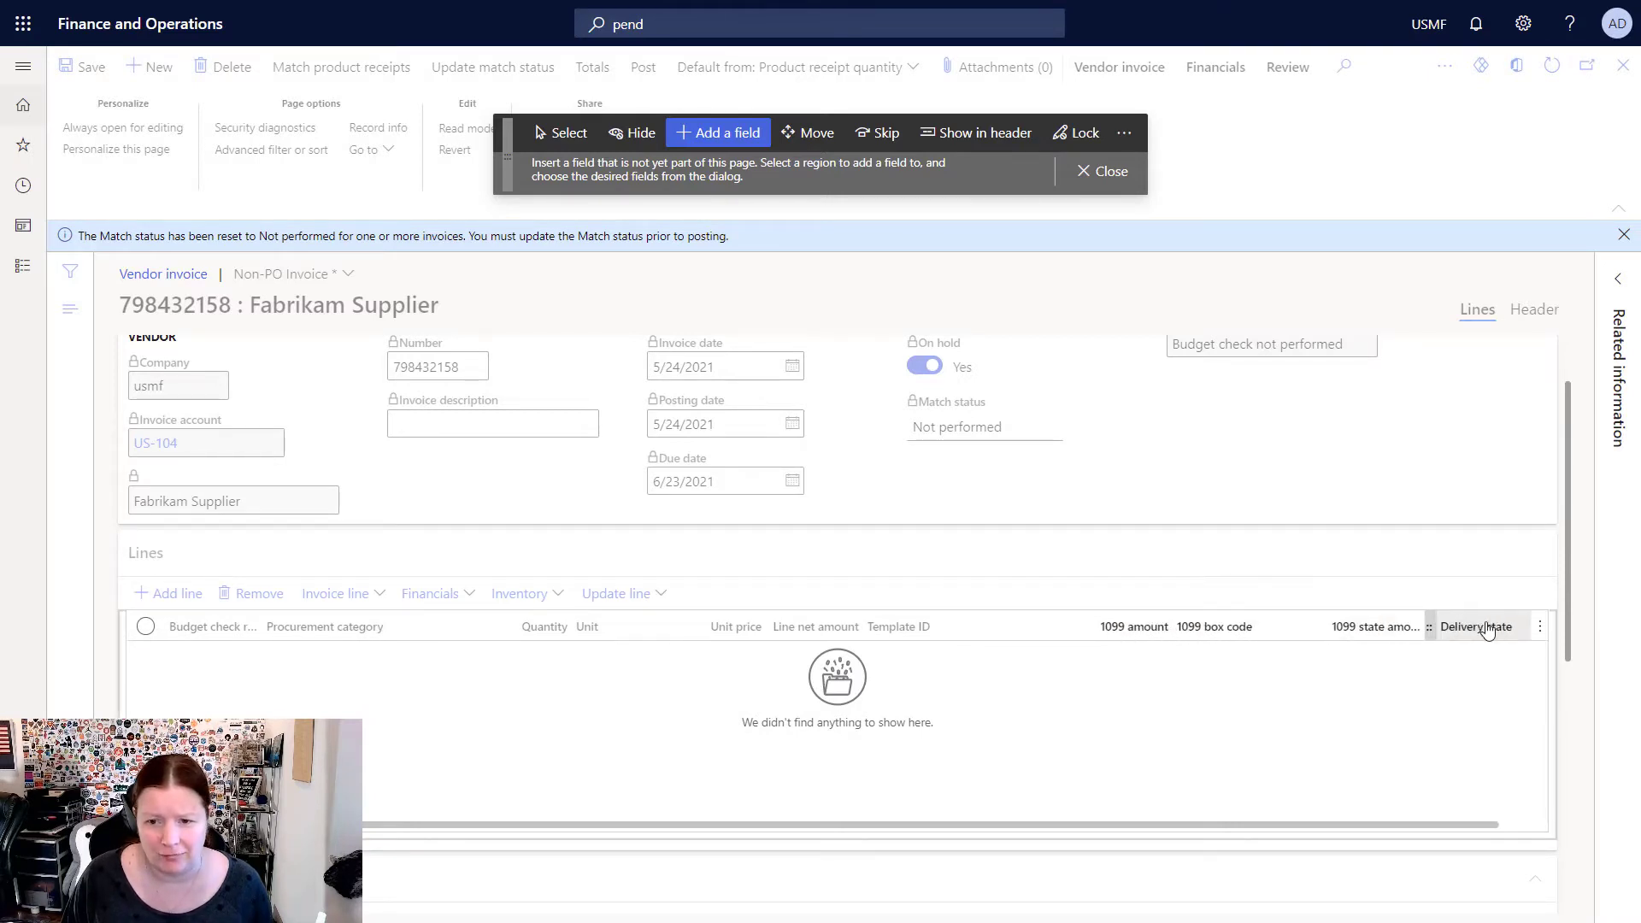
Move the 1099 box code column ahead of 1099 amount in the lines grid and close personalization
click(808, 135)
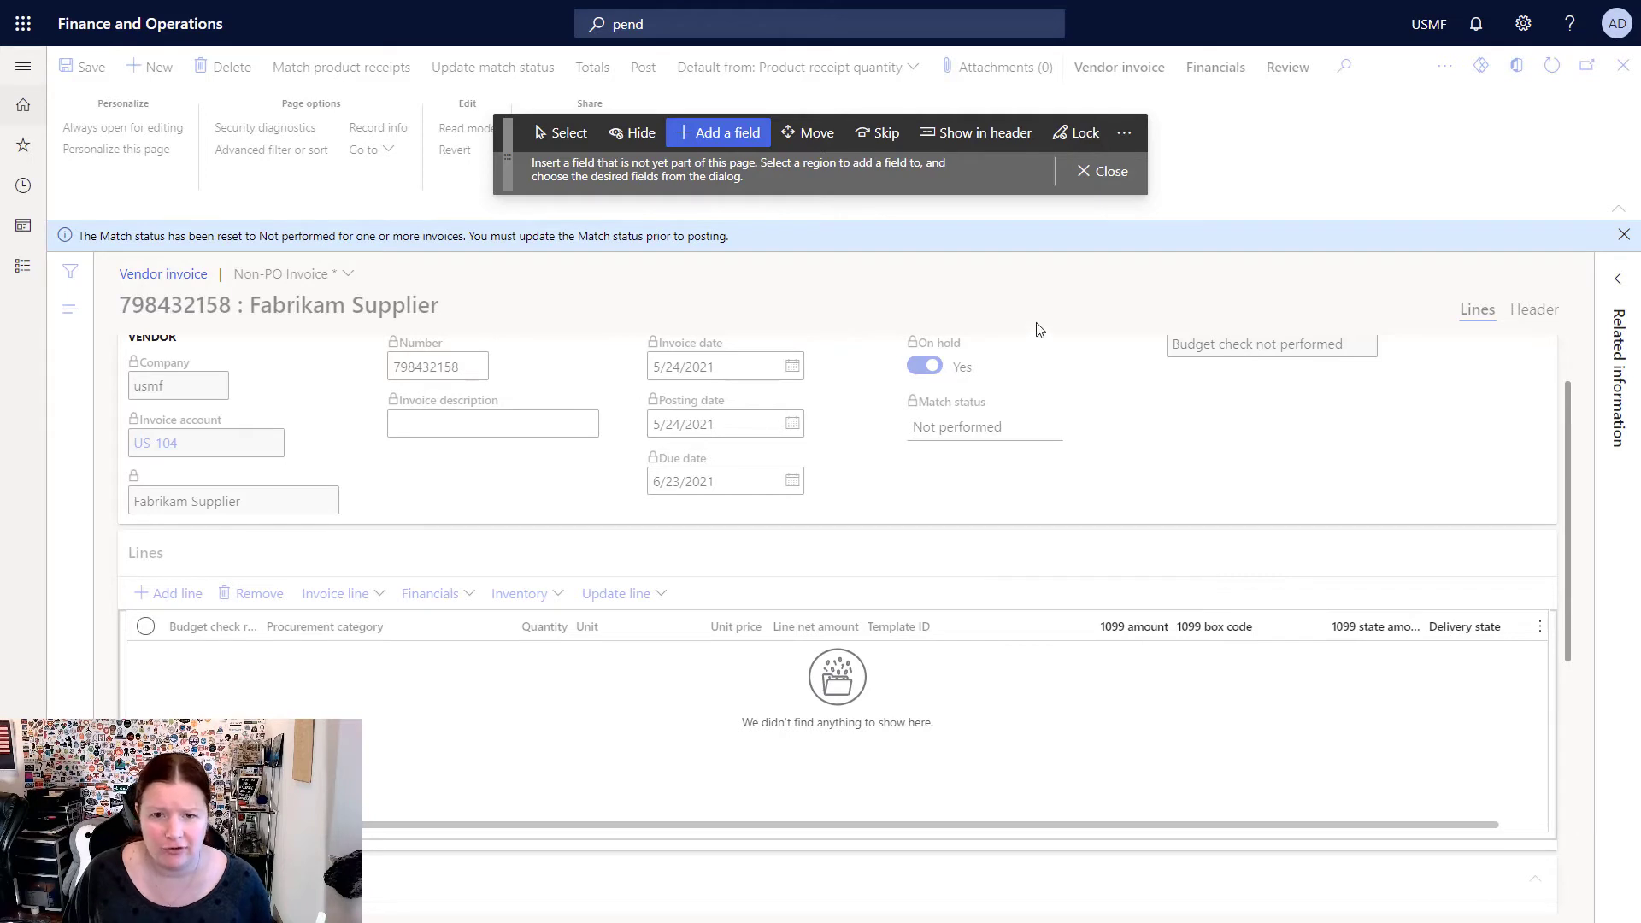
click(822, 141)
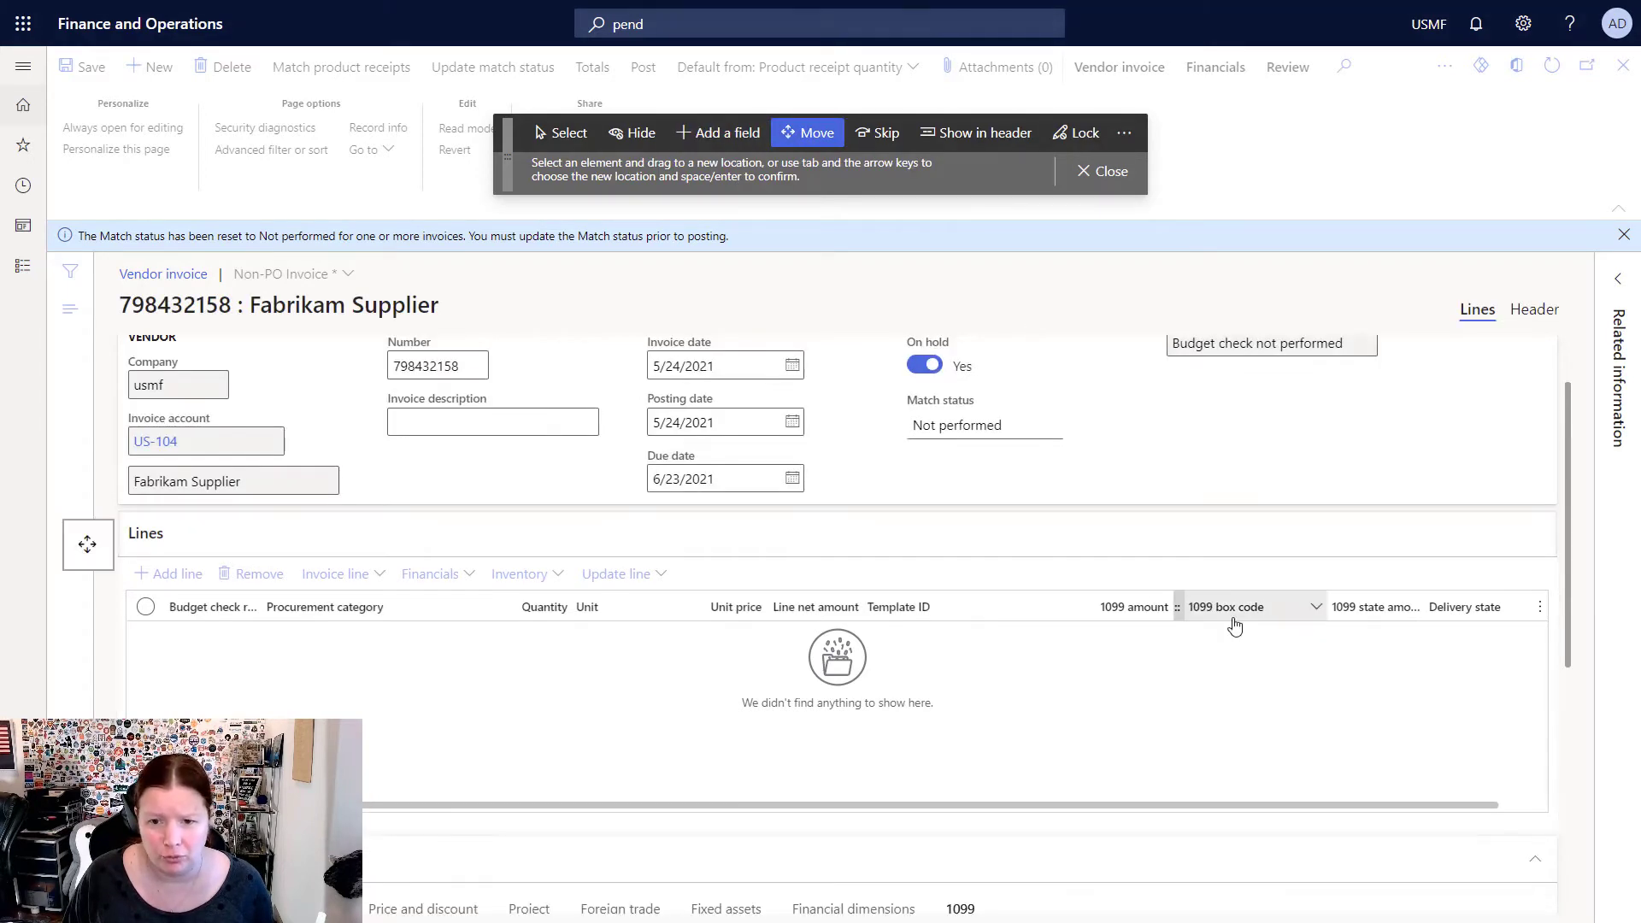
drag(1257, 612, 1043, 611)
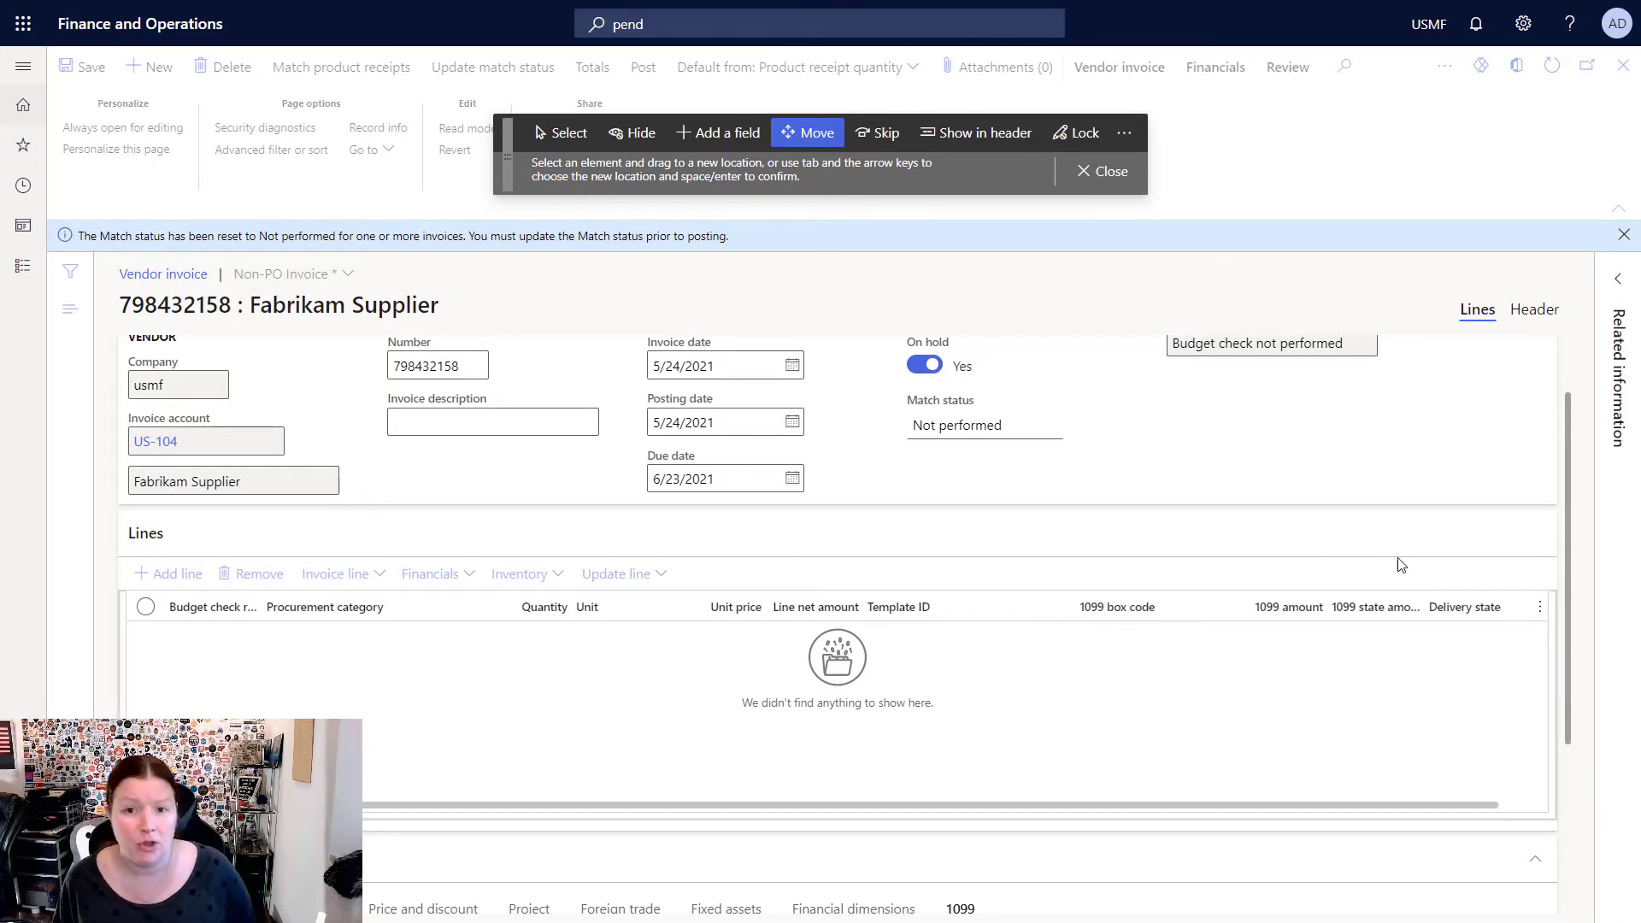
click(1109, 171)
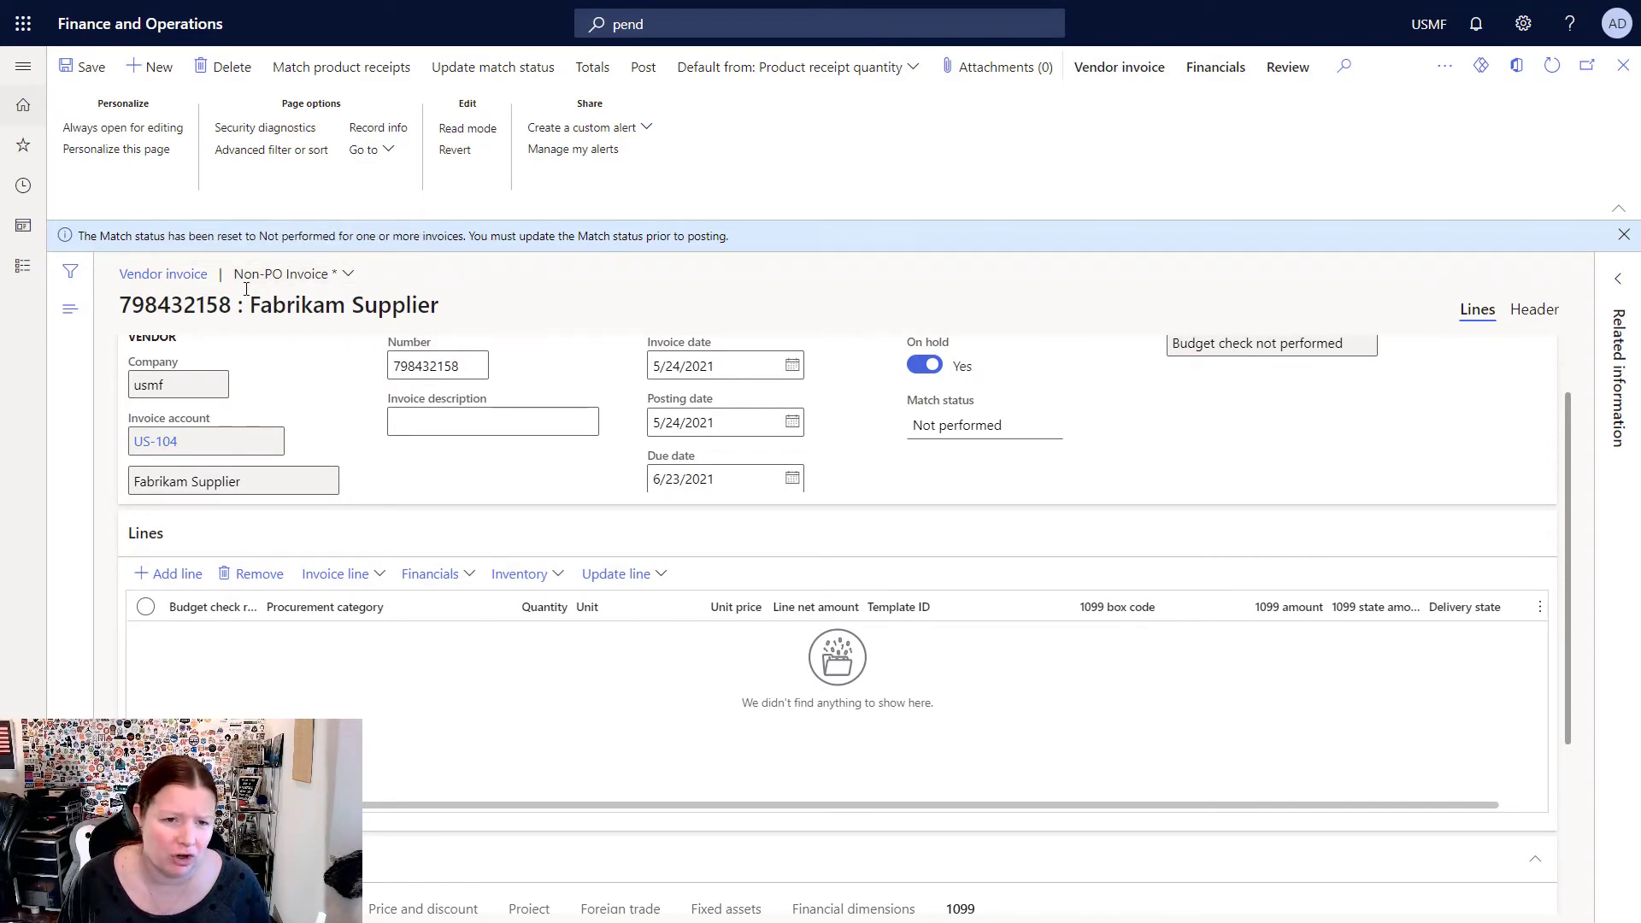
Save the current view as "1099 Invoice" with the description "Use this view when entering invoices that require a 1099."
click(347, 275)
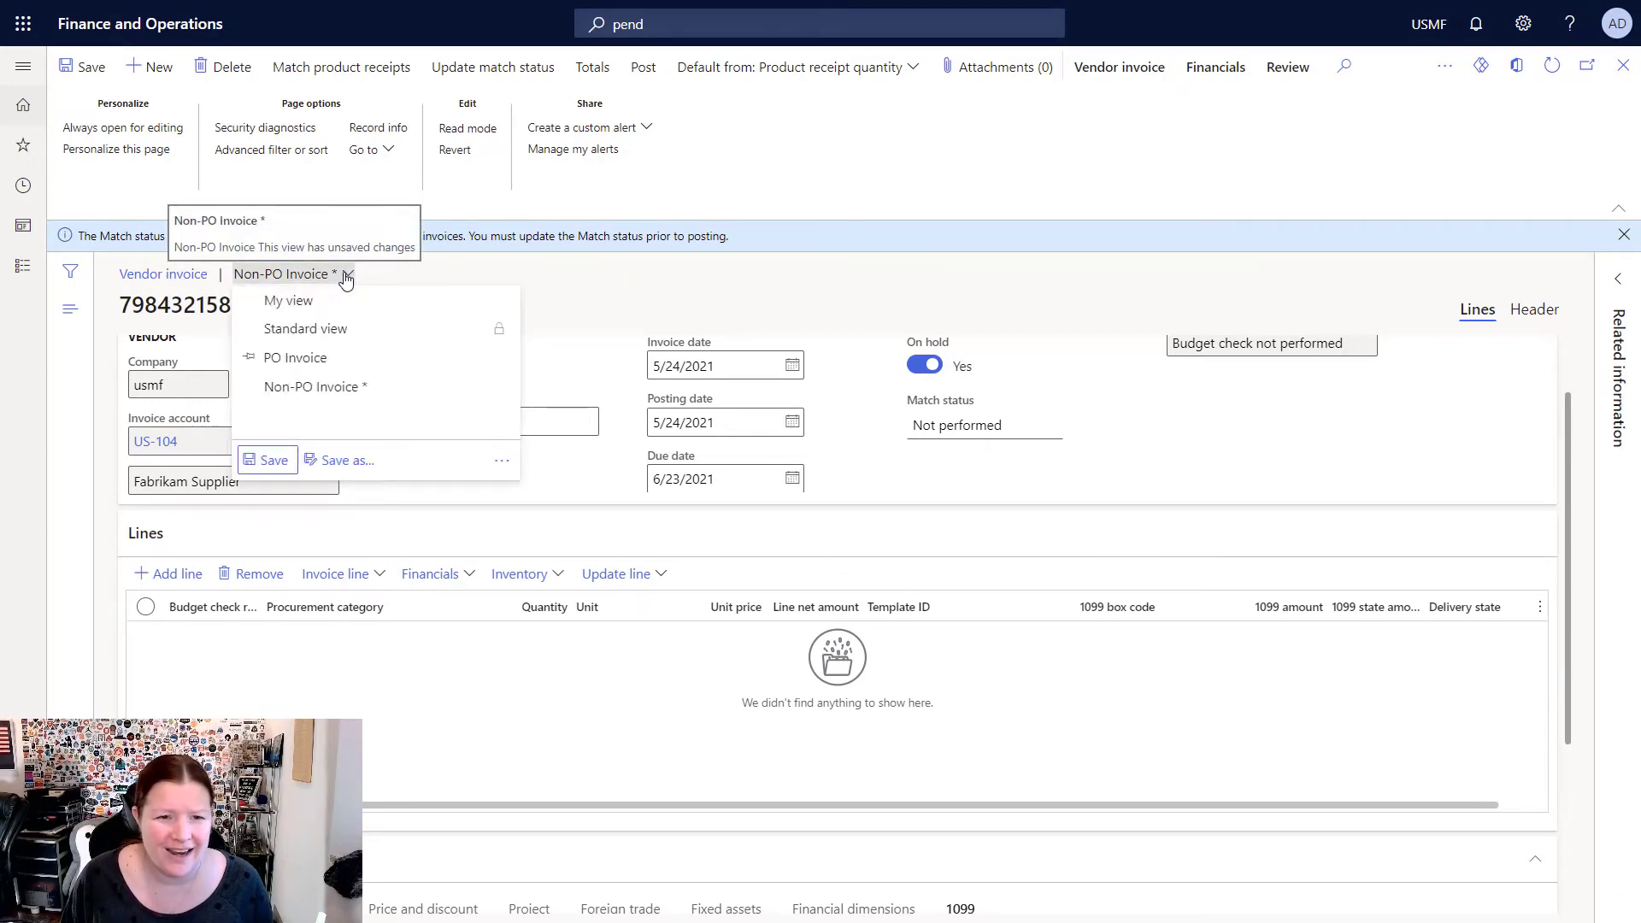
click(343, 466)
drag(1377, 105, 1174, 127)
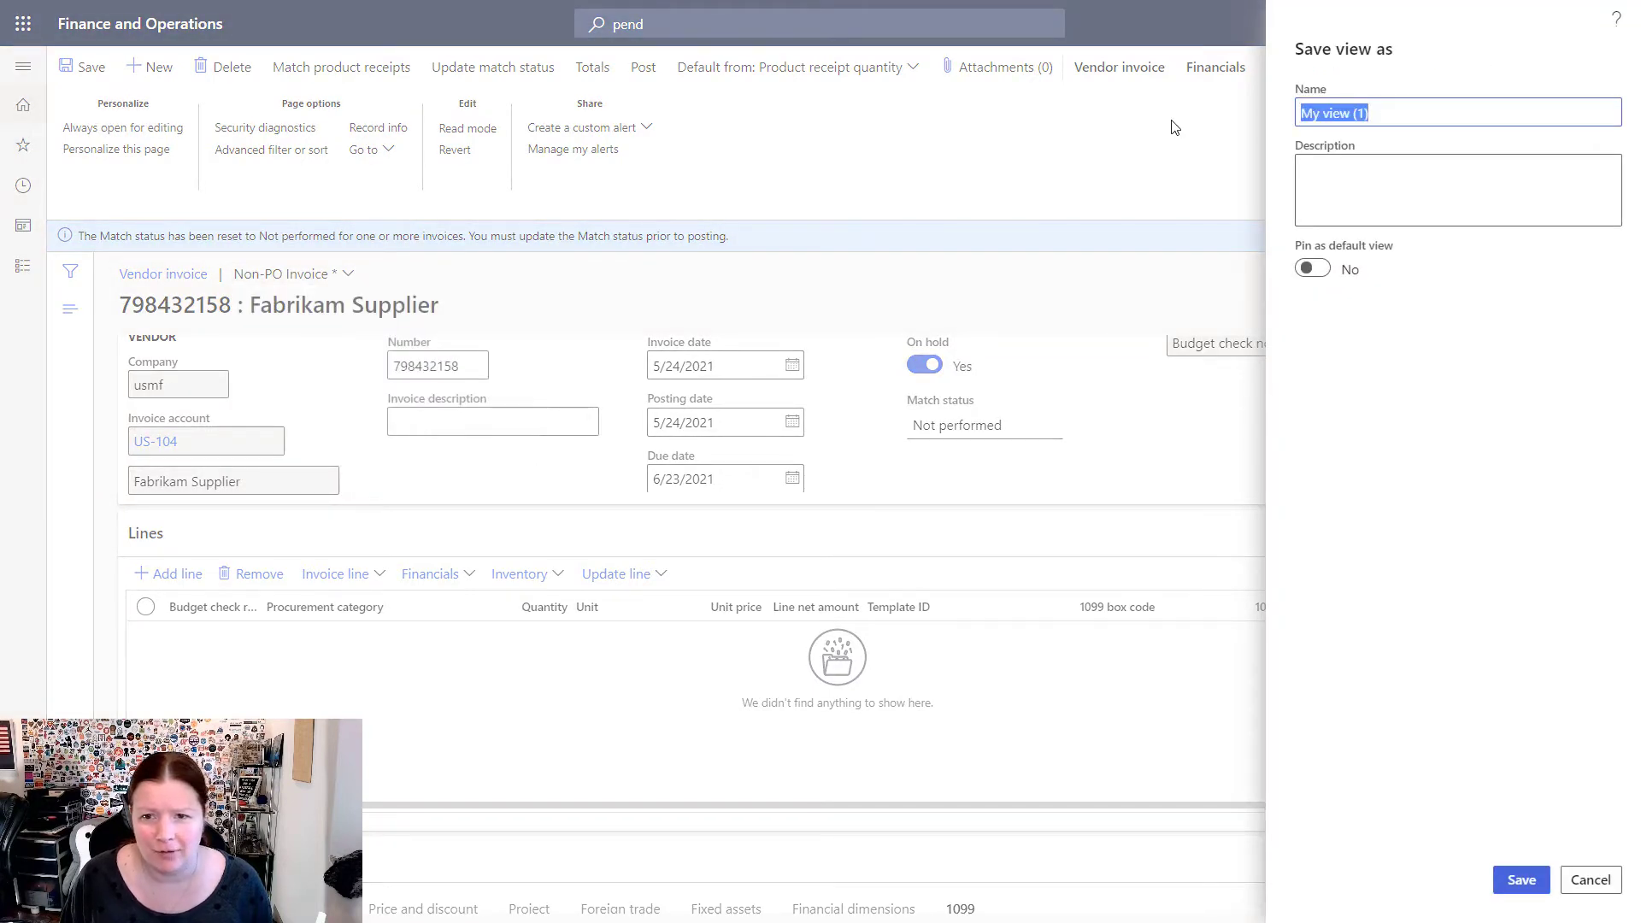
text(1099 Invoic)
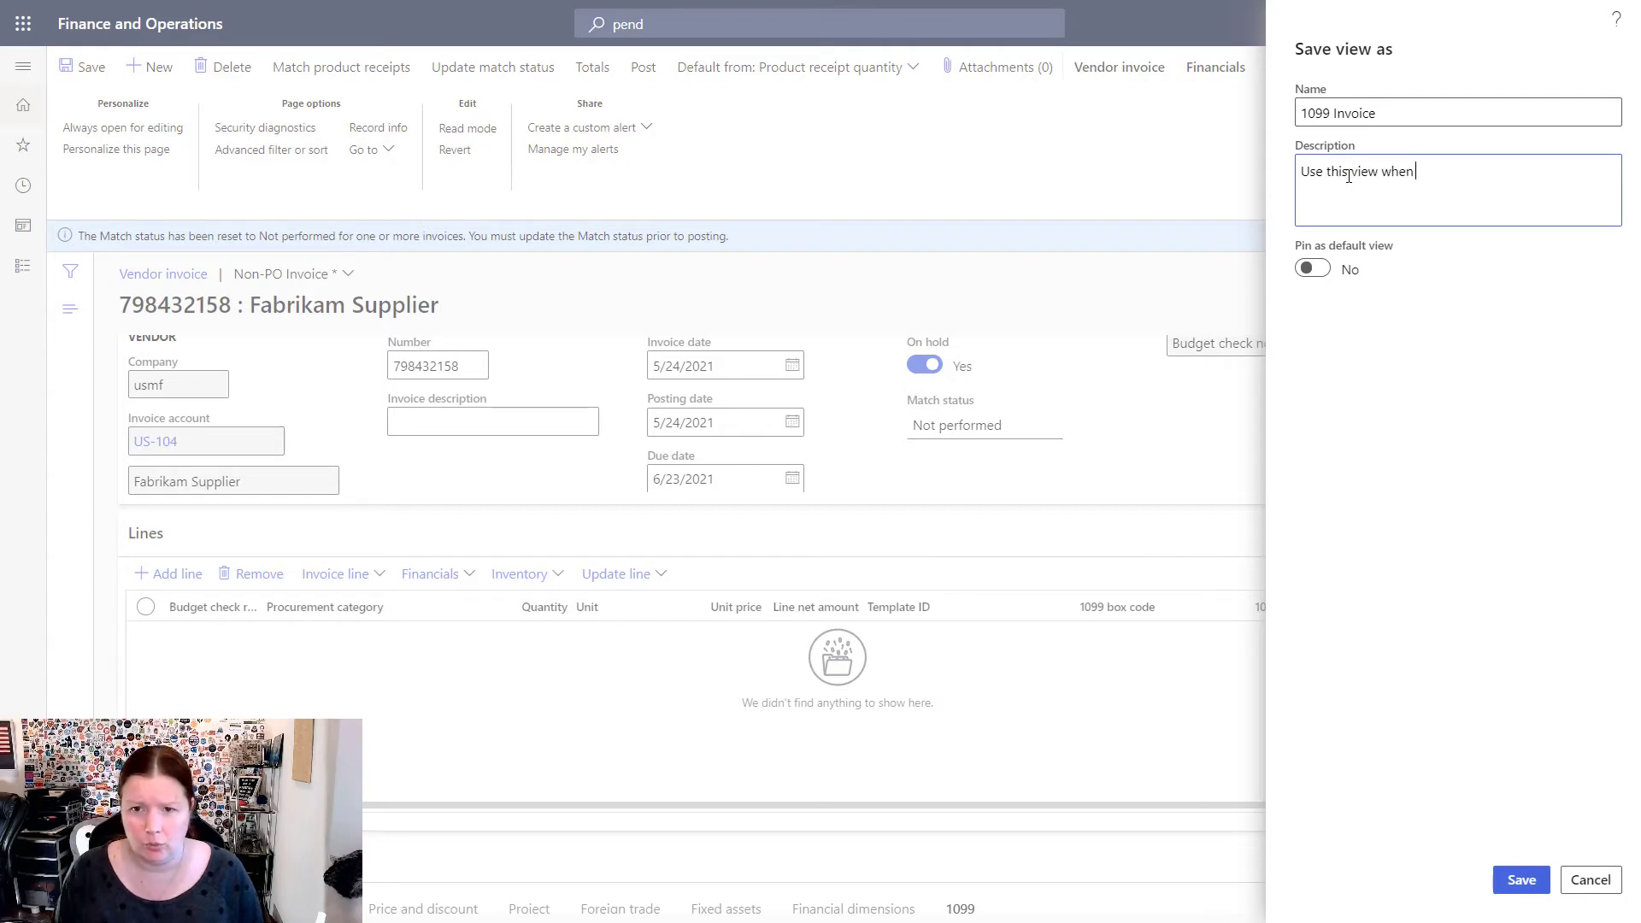
text(entering invoices that re)
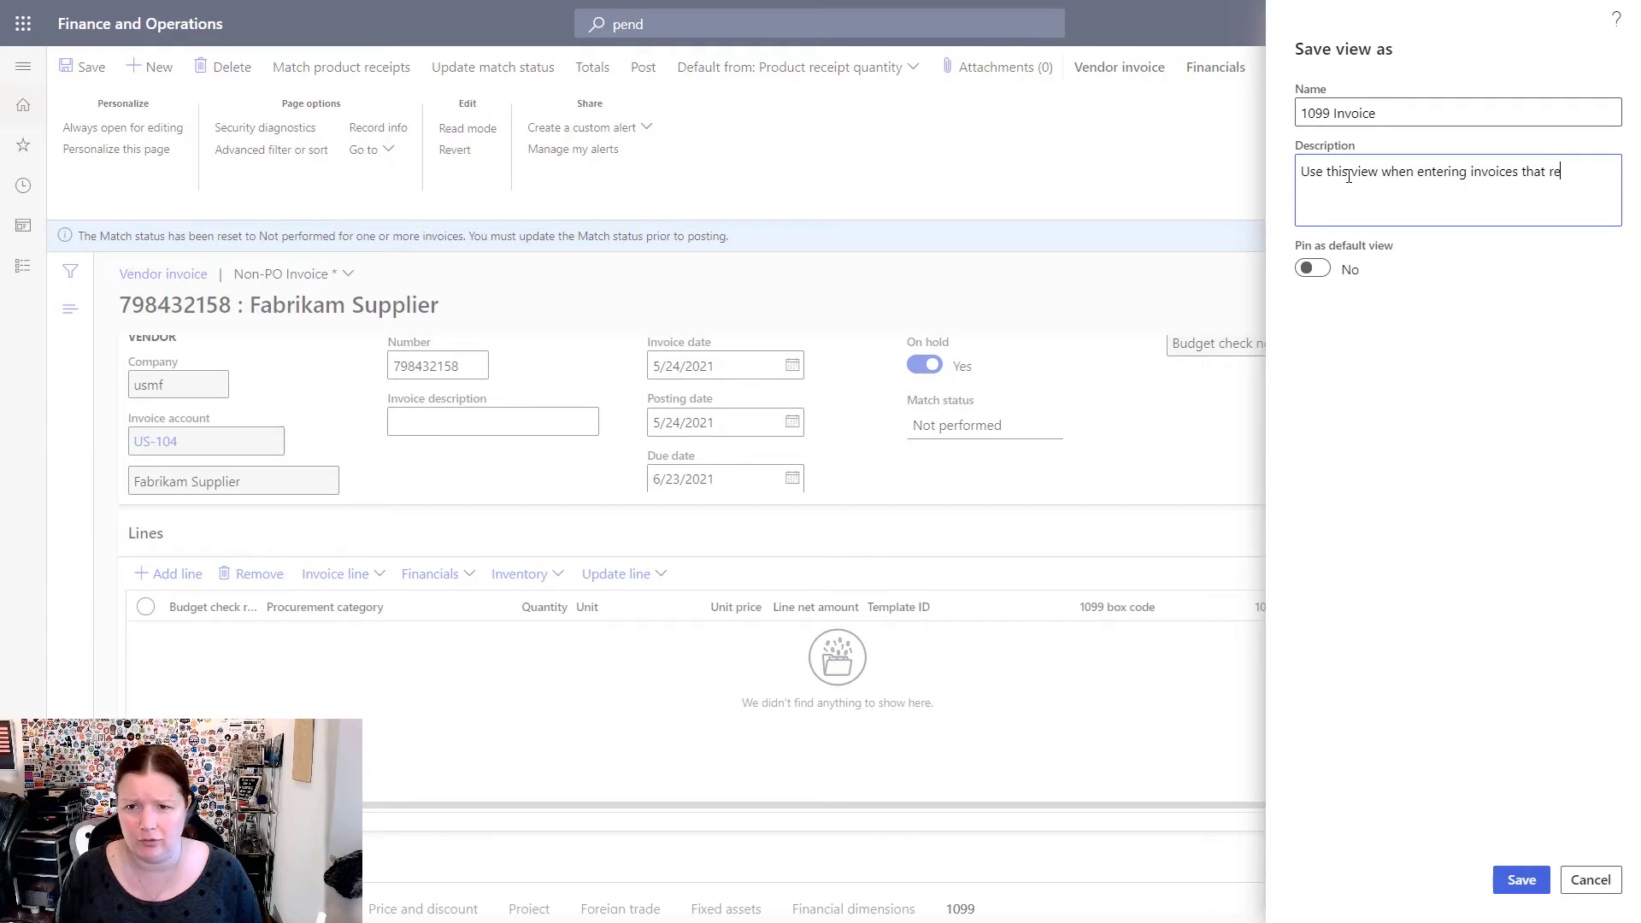
text(99)
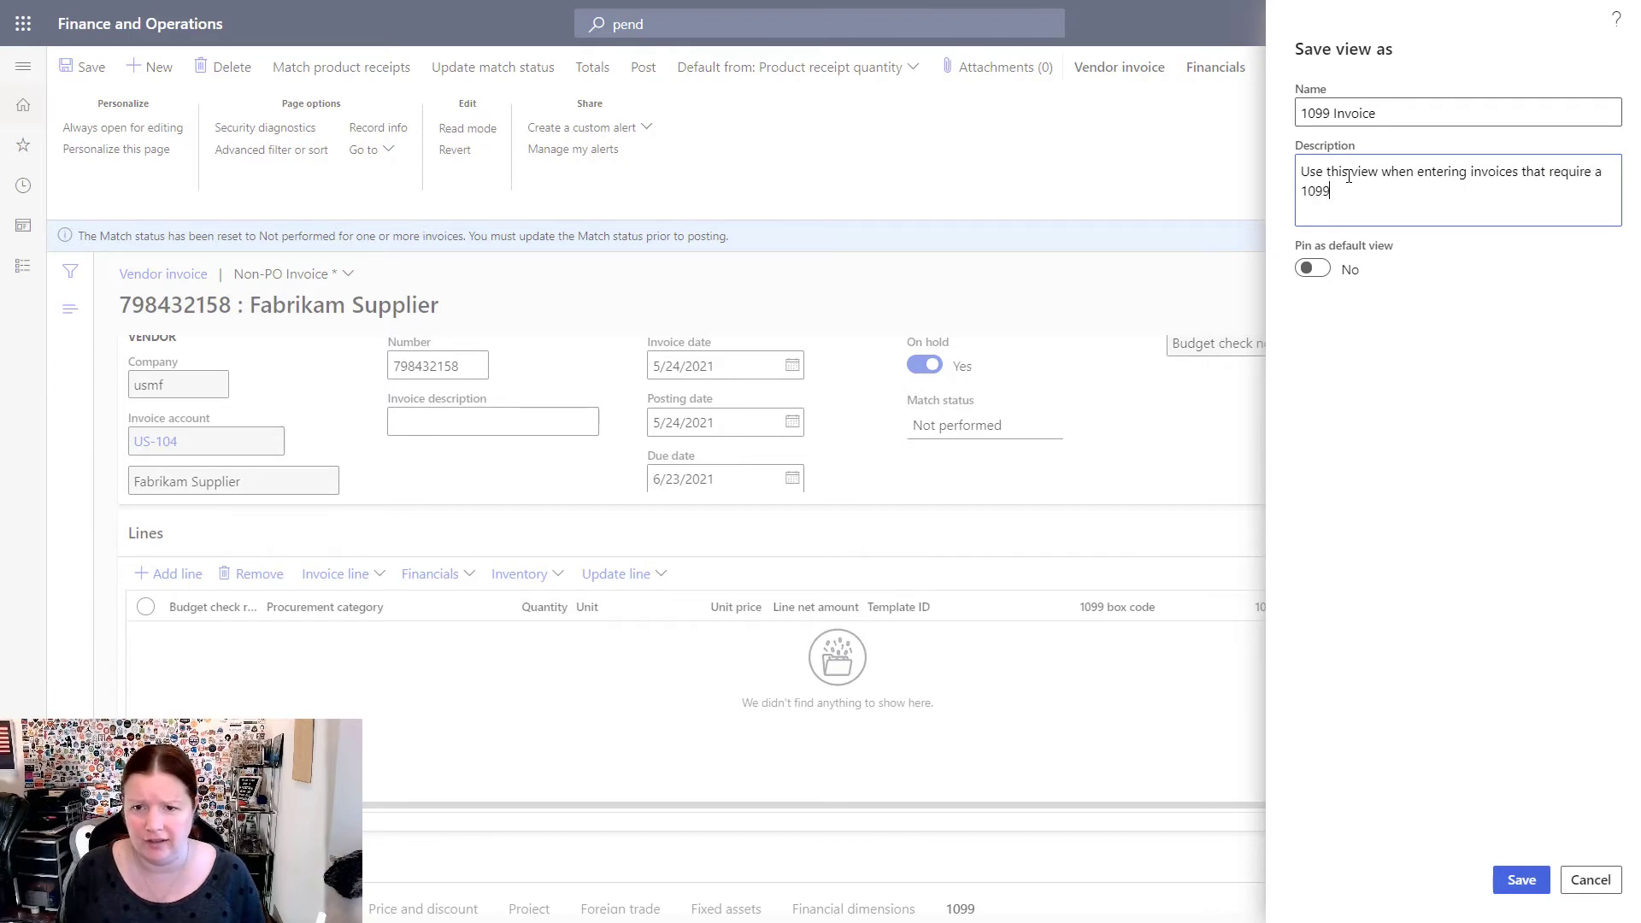
text(.)
key(Tab)
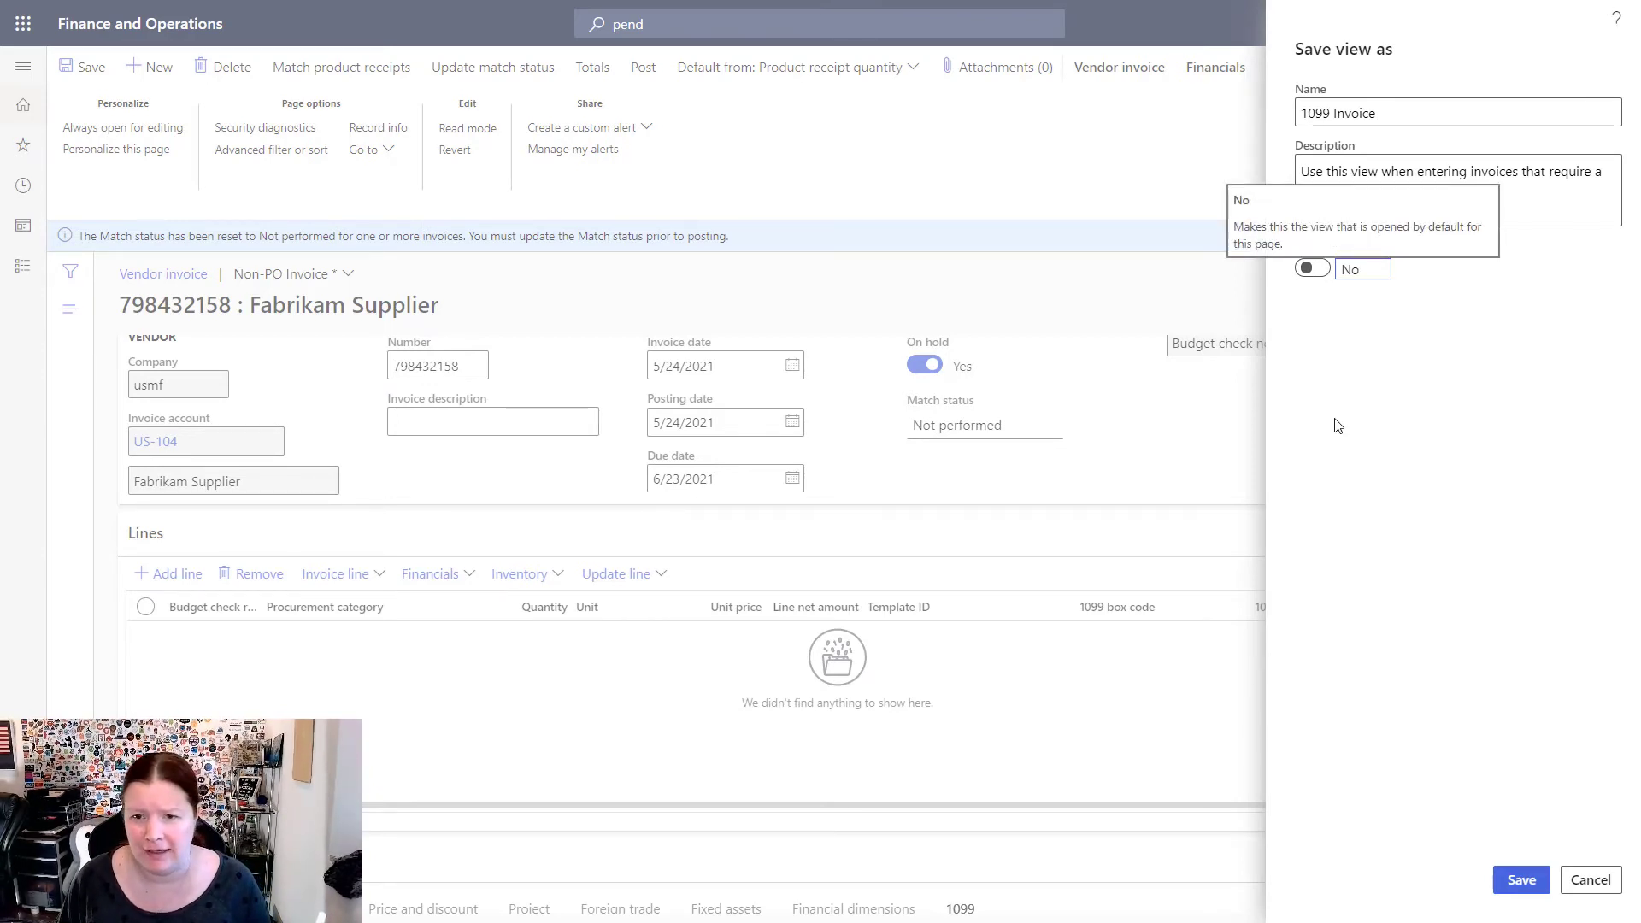
click(1520, 879)
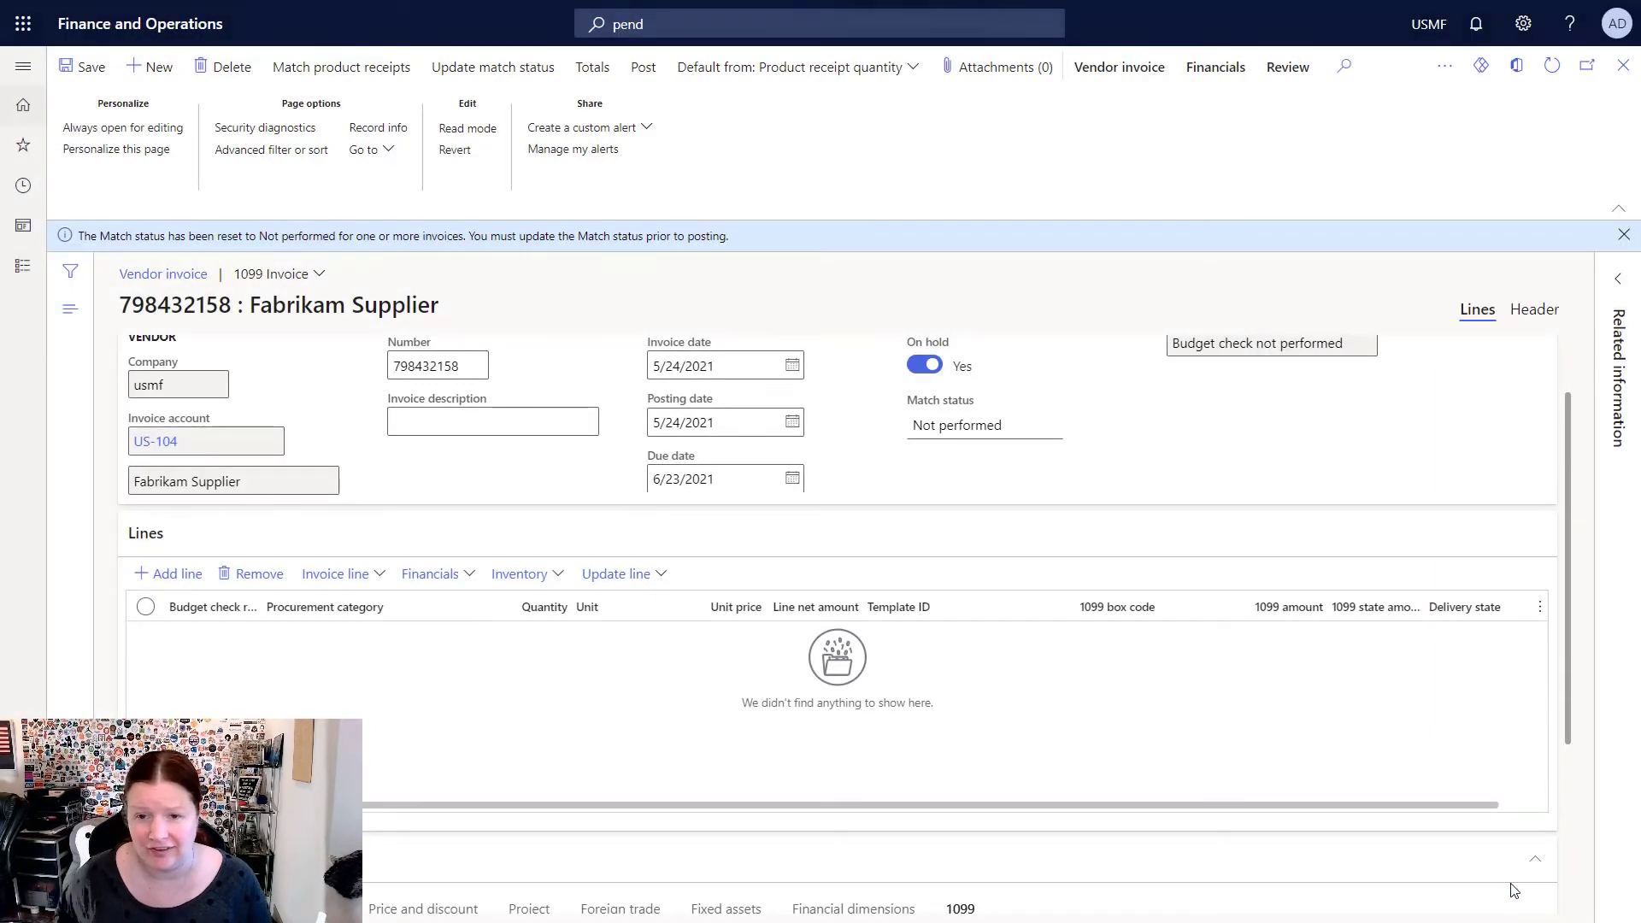
Open the management of personal views for the vendor invoice page and move PO Invoice to the first place
click(318, 275)
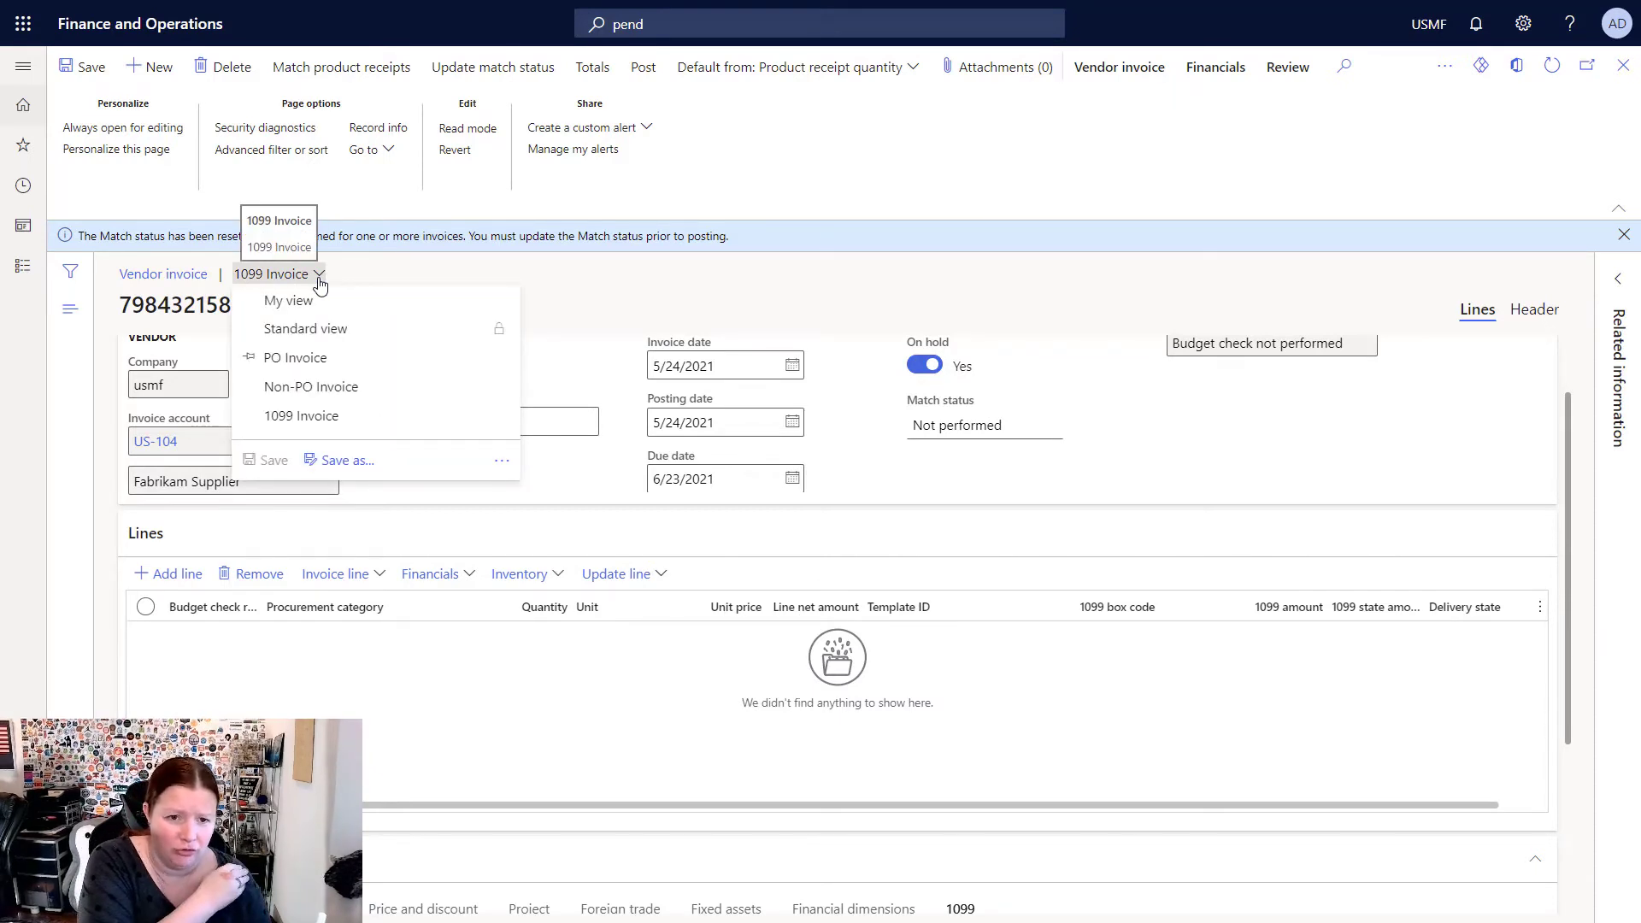
click(502, 463)
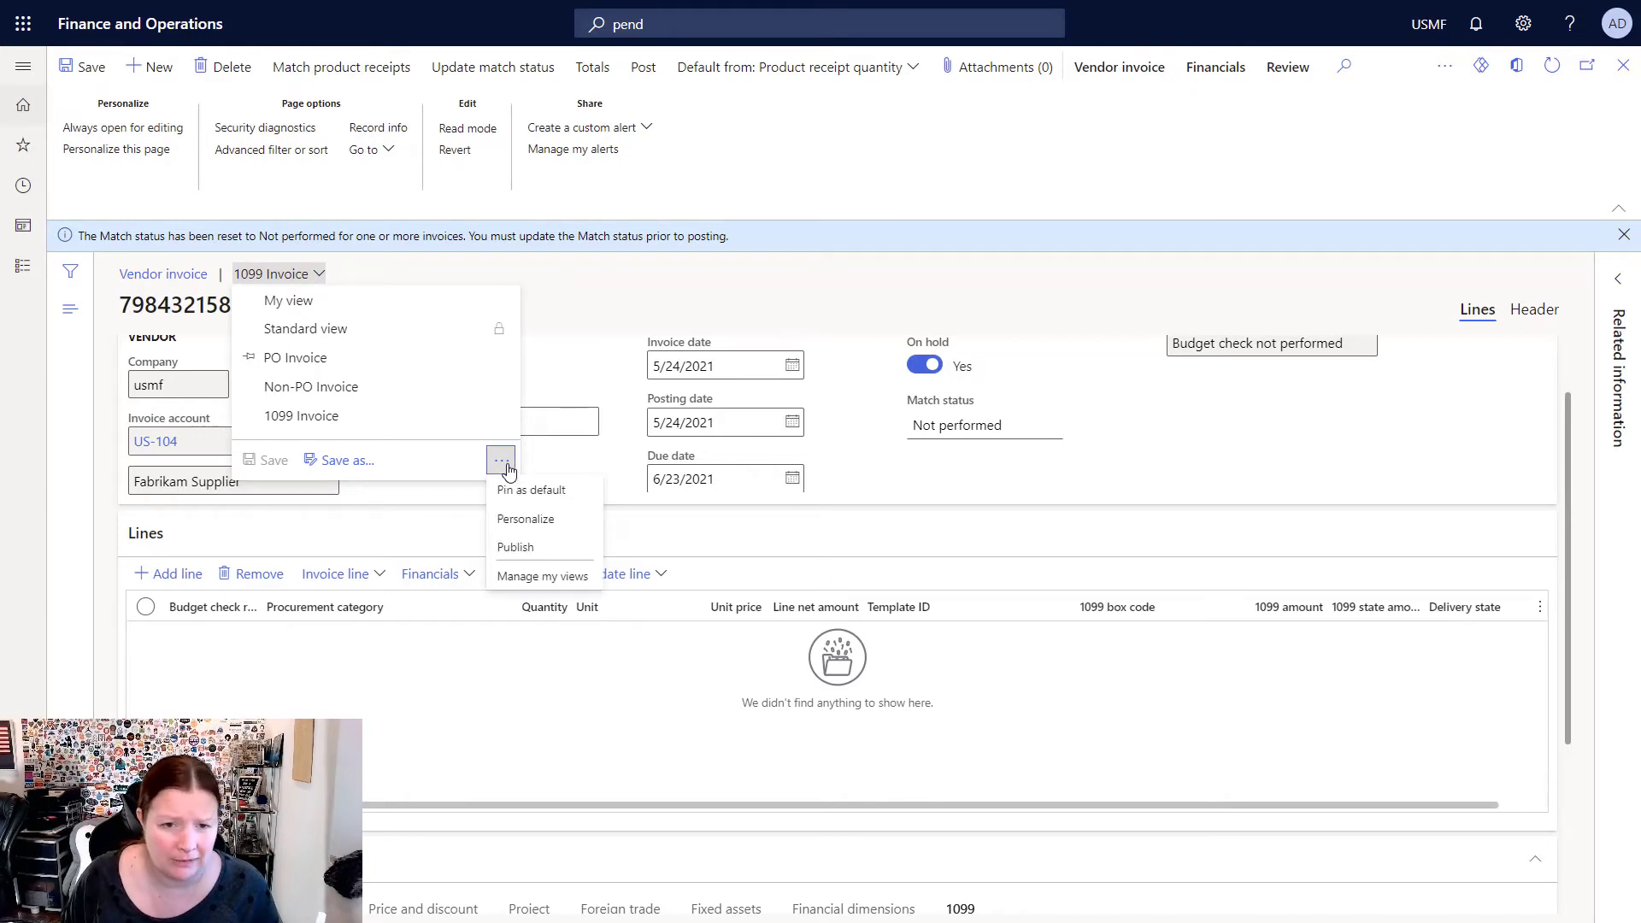
click(523, 581)
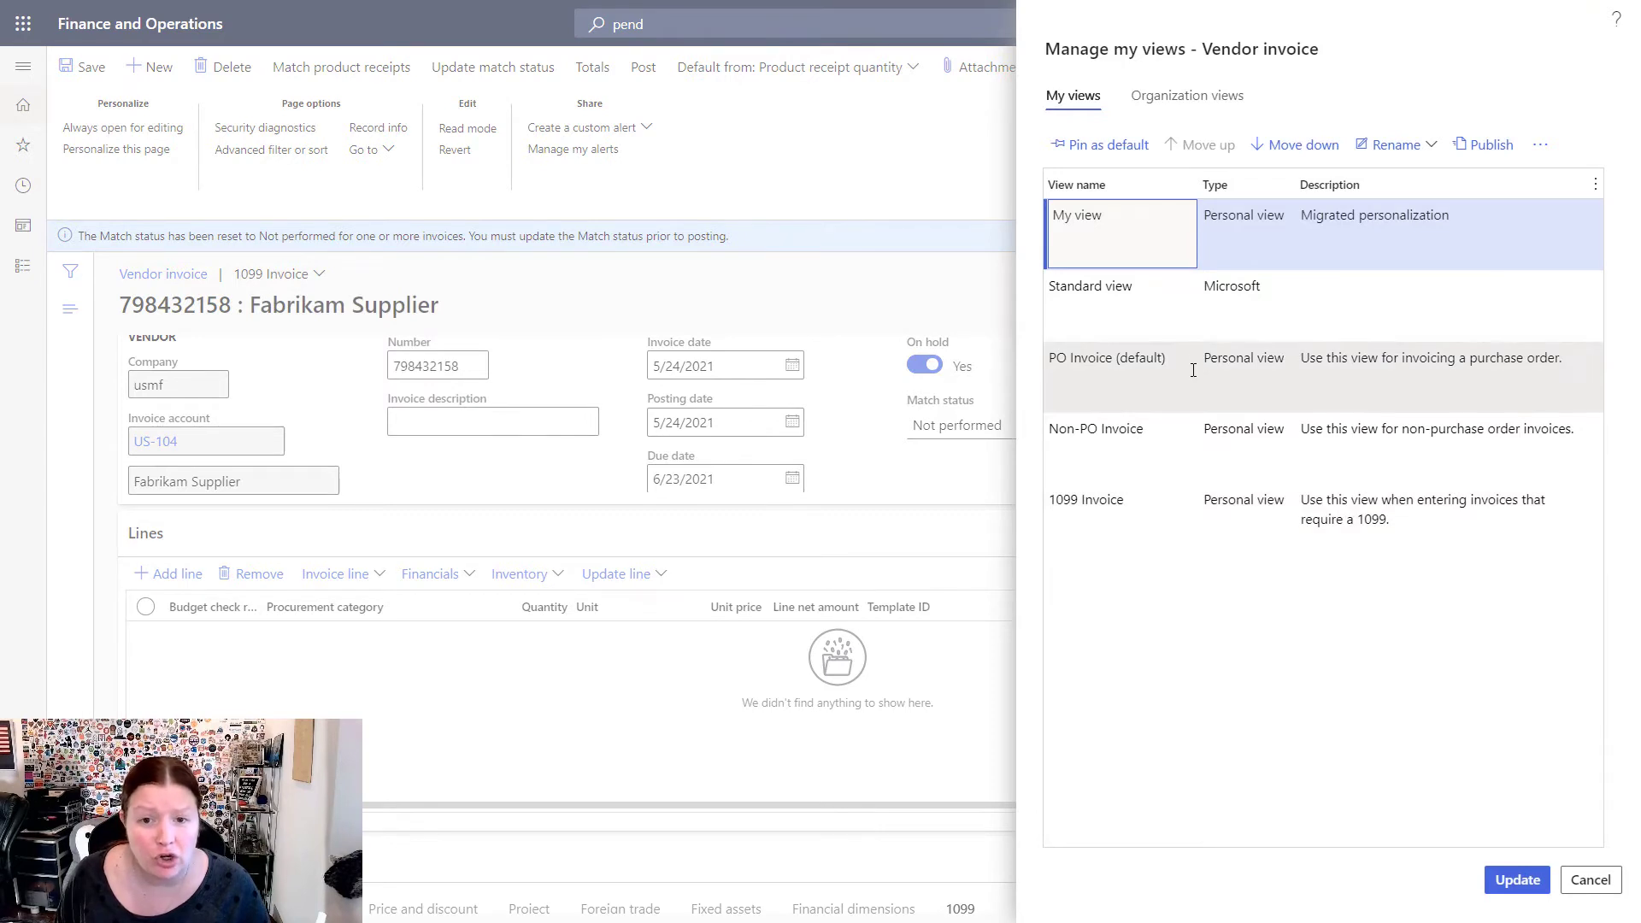
click(1152, 364)
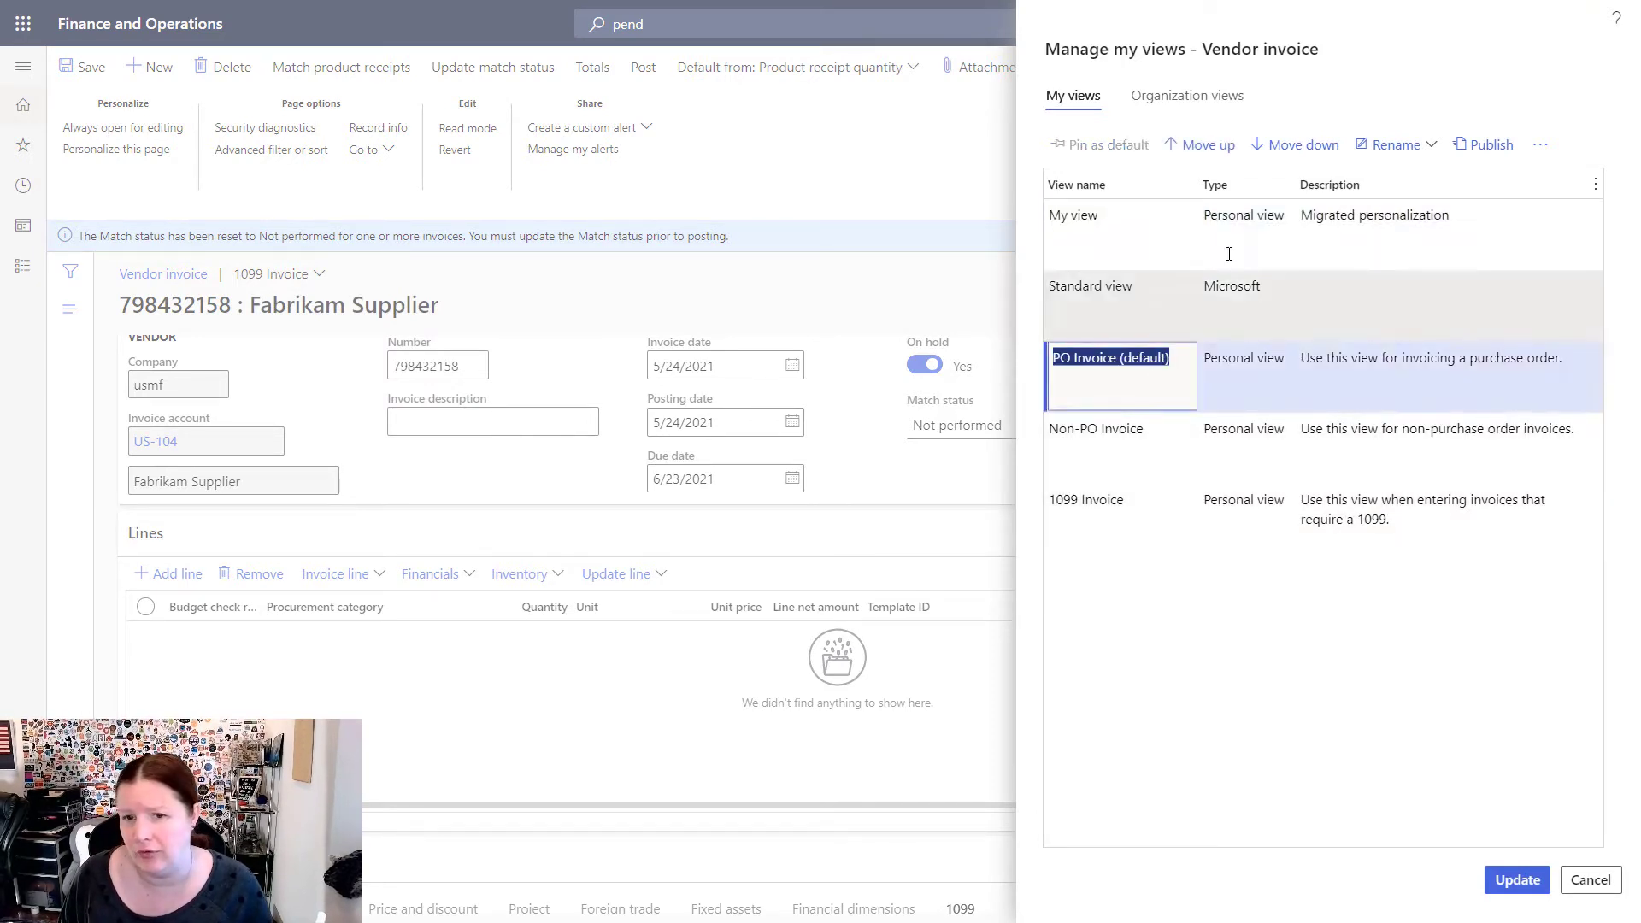
click(1189, 151)
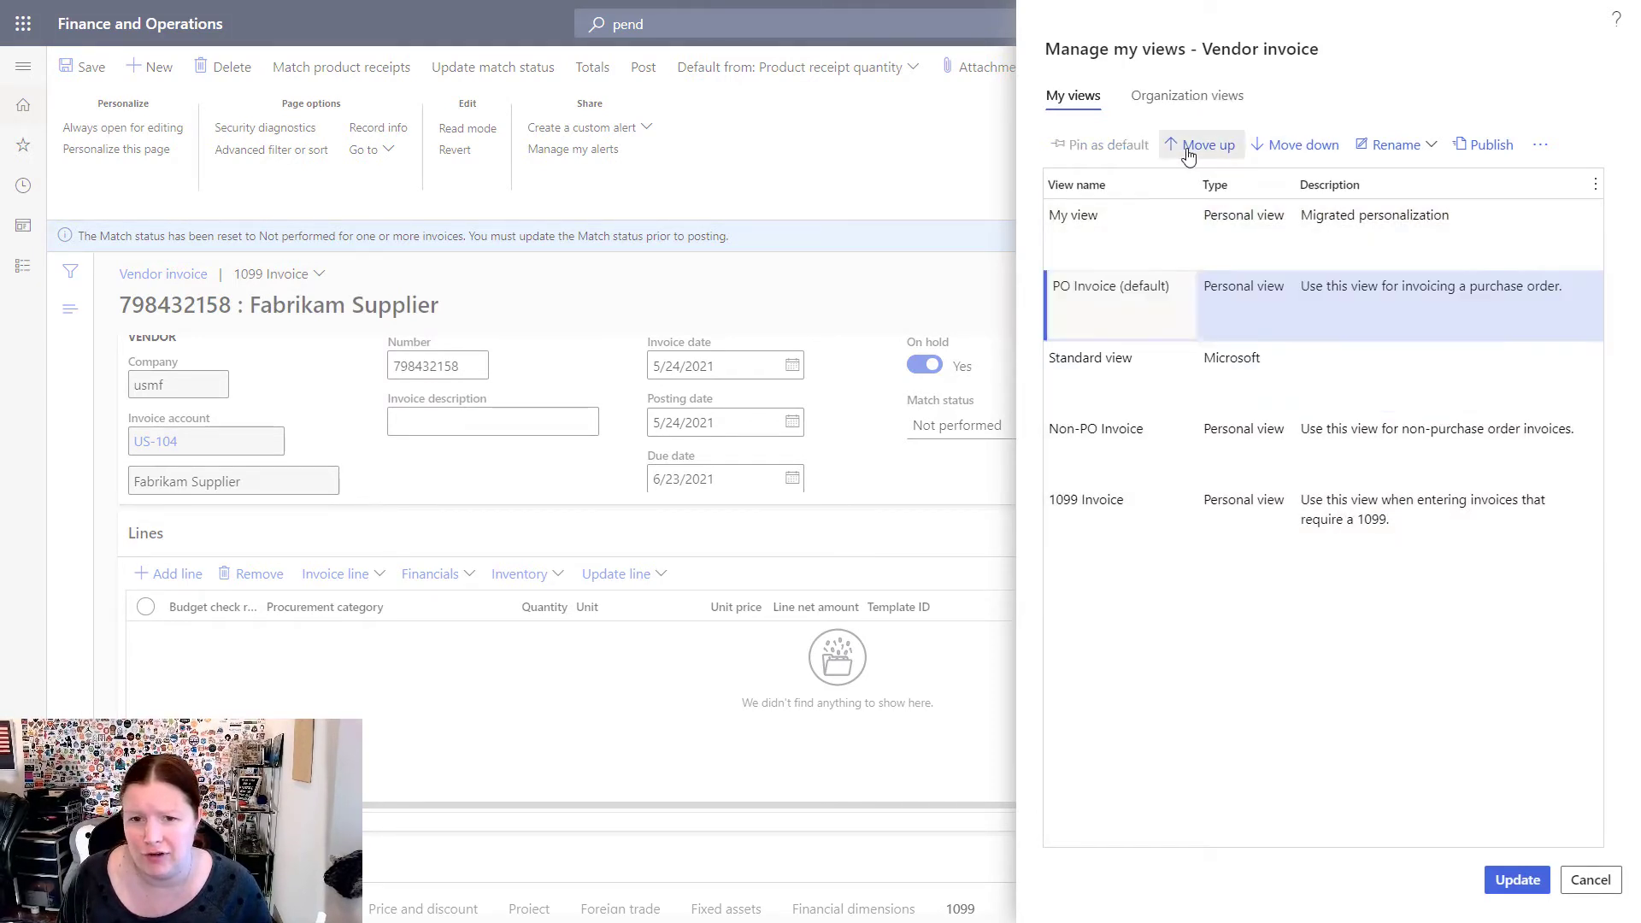
click(1189, 150)
Reorder the saved views so that Non-PO Invoice comes second and 1099 Invoice comes third
click(1099, 428)
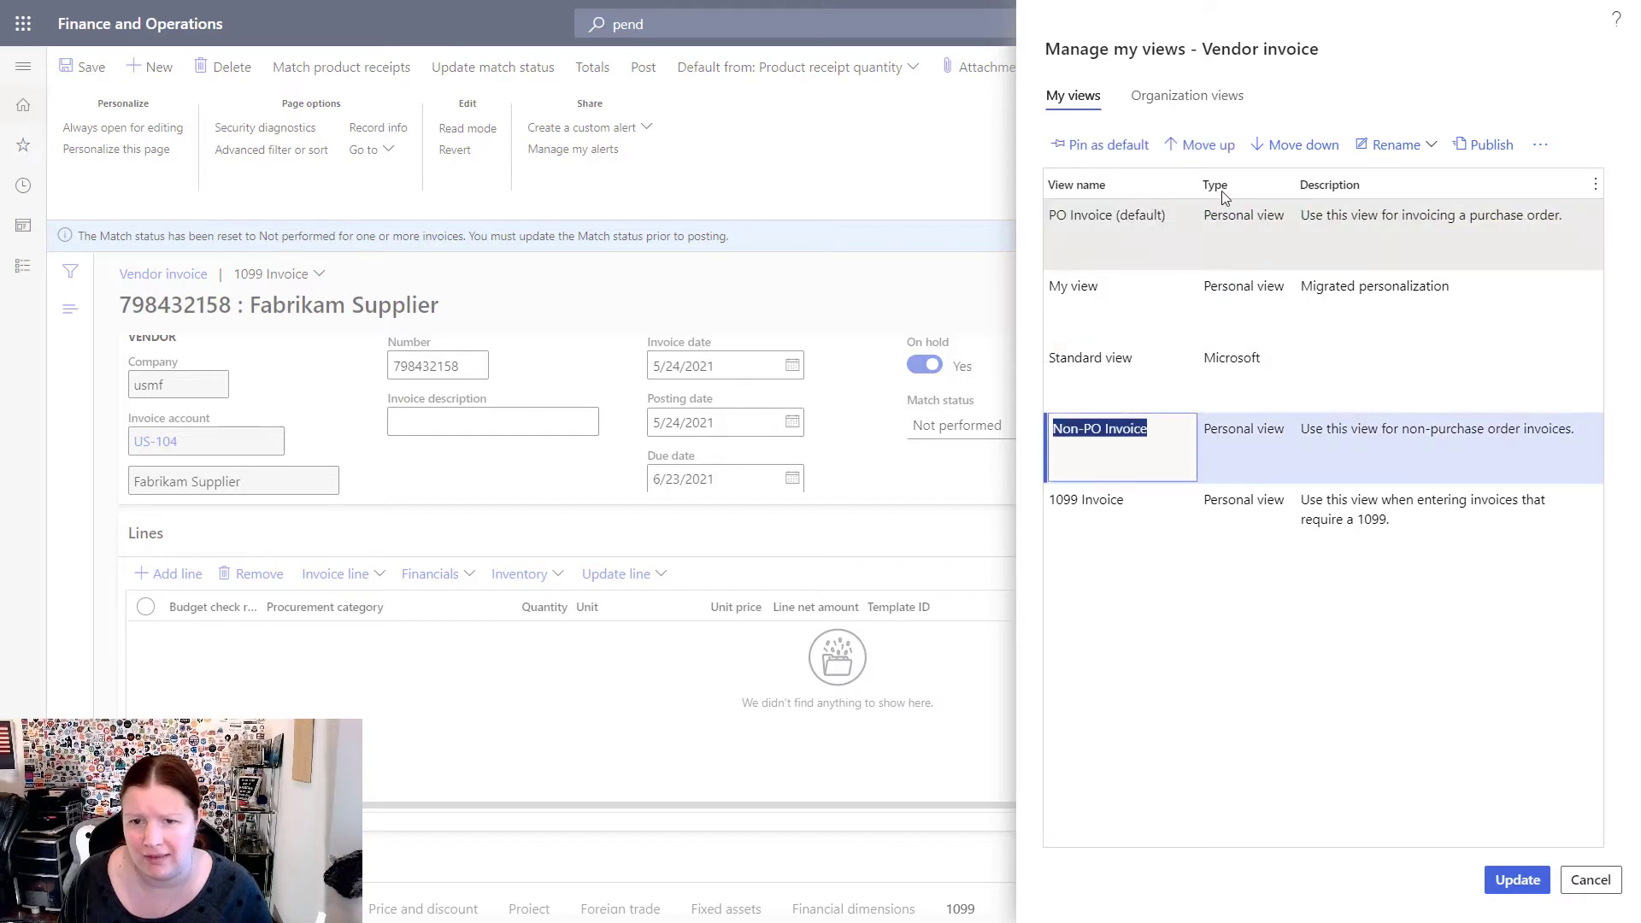
click(1206, 150)
click(1206, 150)
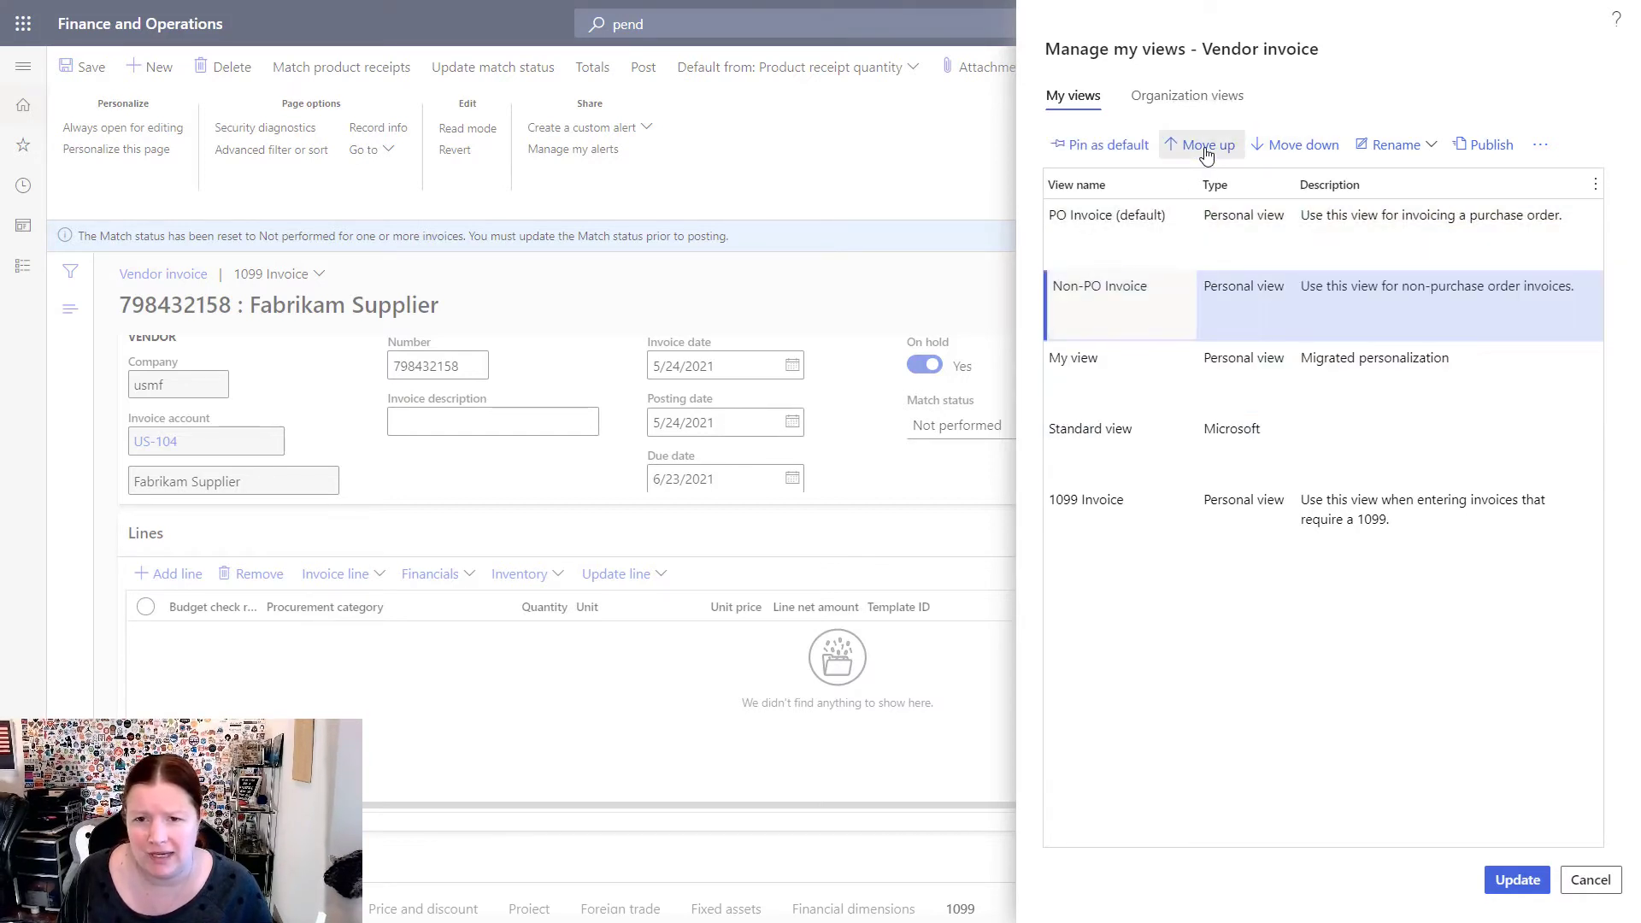
click(1103, 519)
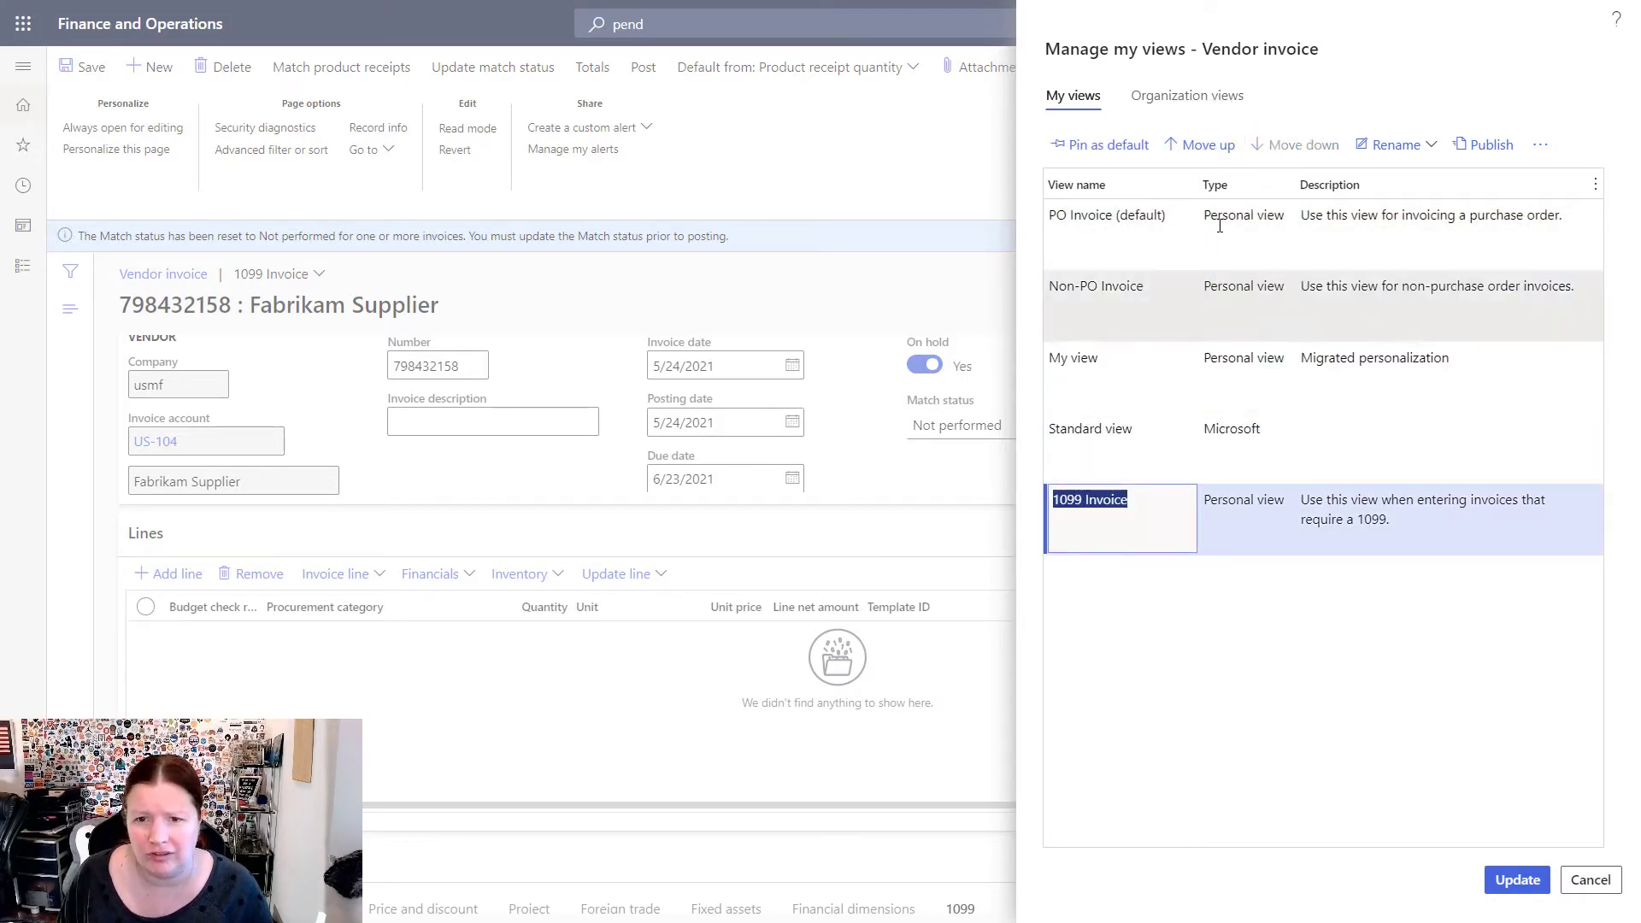
click(1225, 151)
click(1226, 154)
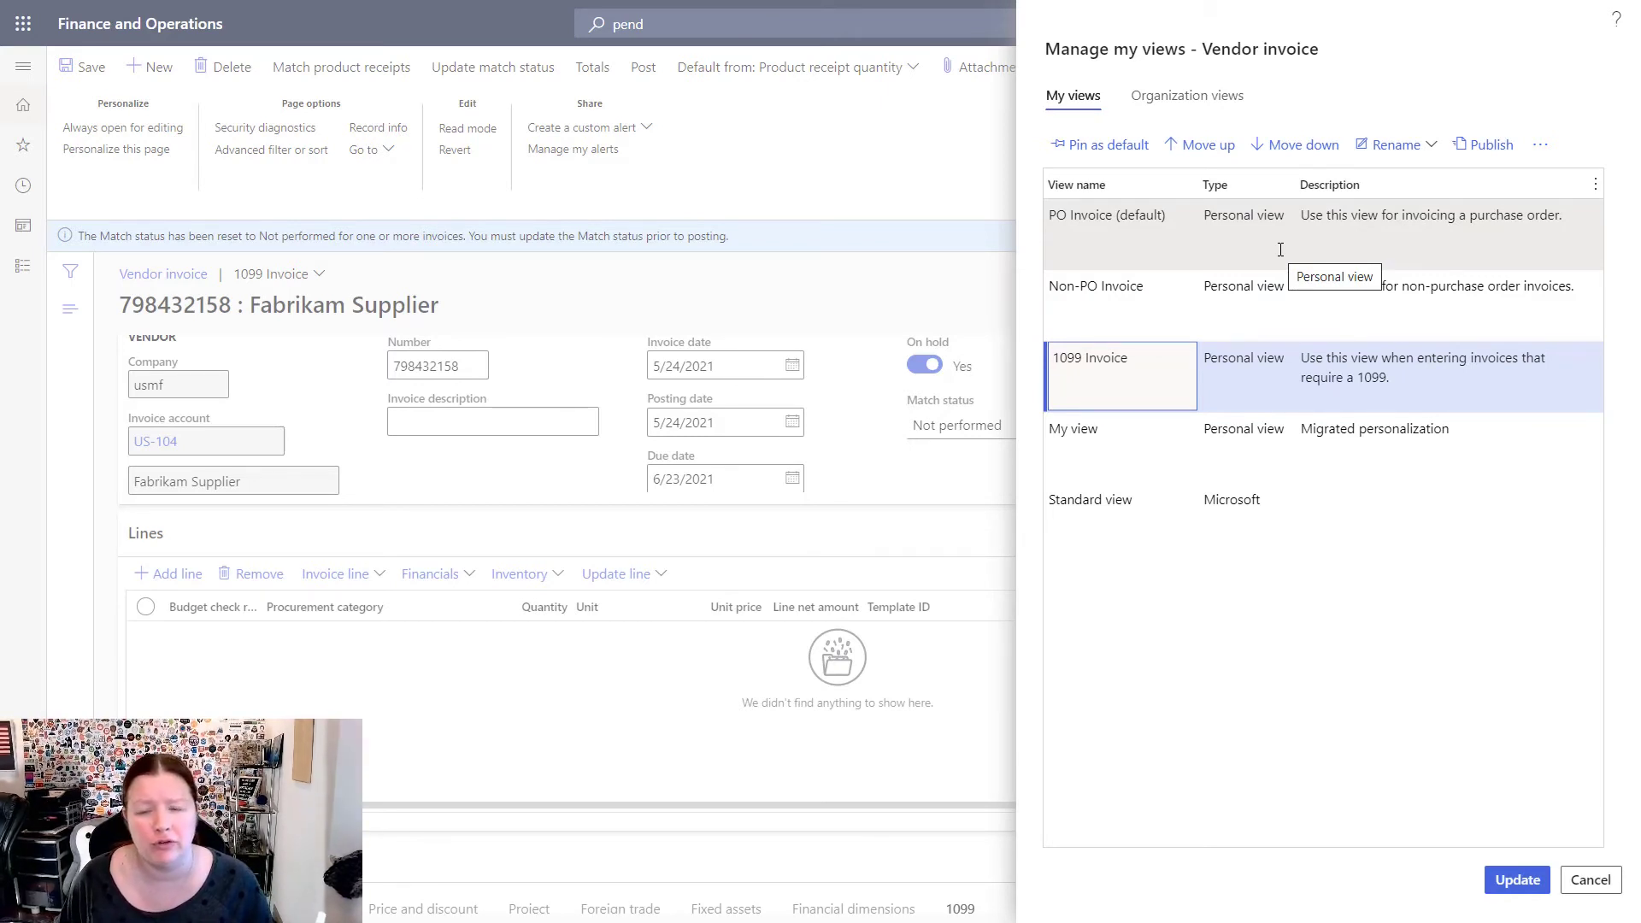
Review the options for publishing the 1099 Invoice view to other roles, and leave without publishing
click(1484, 144)
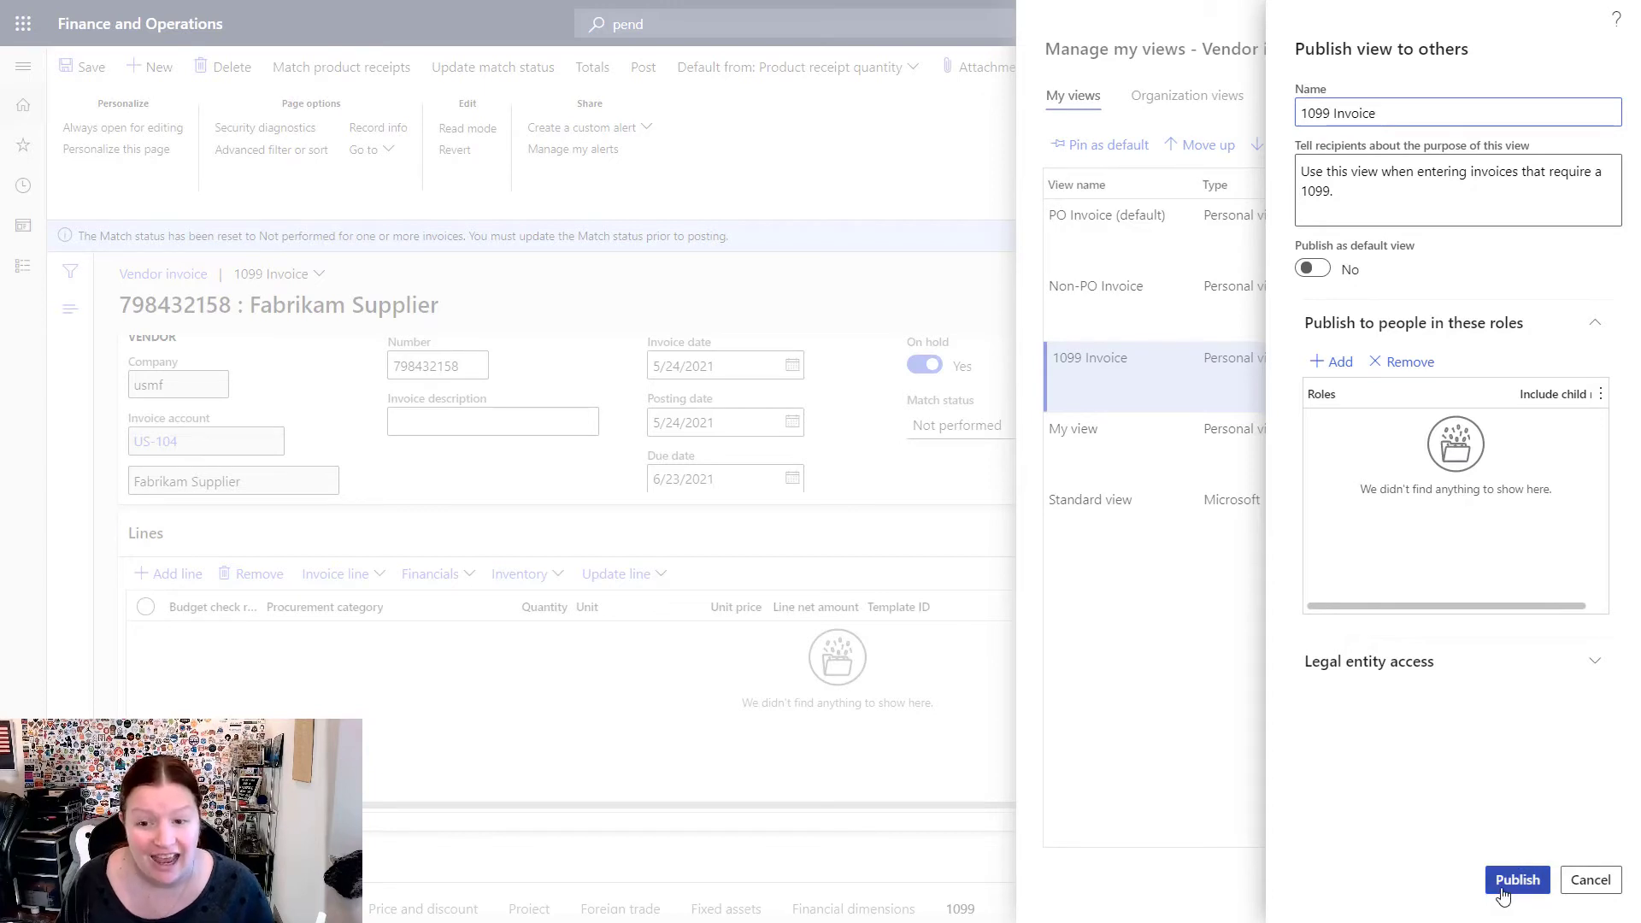
click(1595, 884)
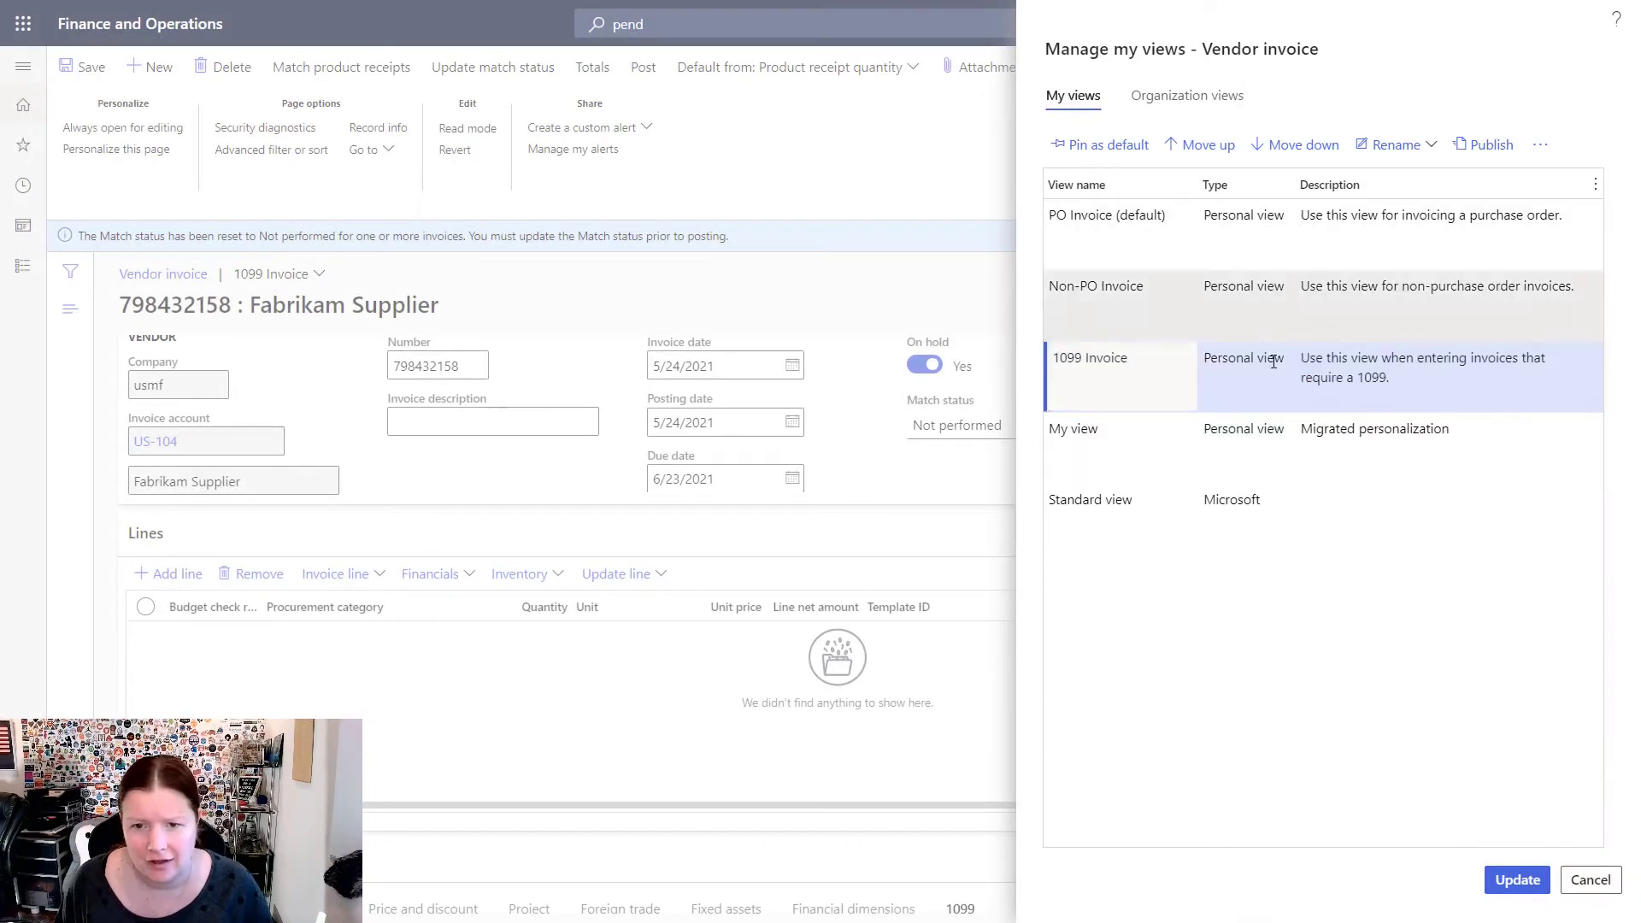
Apply the new order of the saved views and check it in the vendor invoice's view list
click(1502, 883)
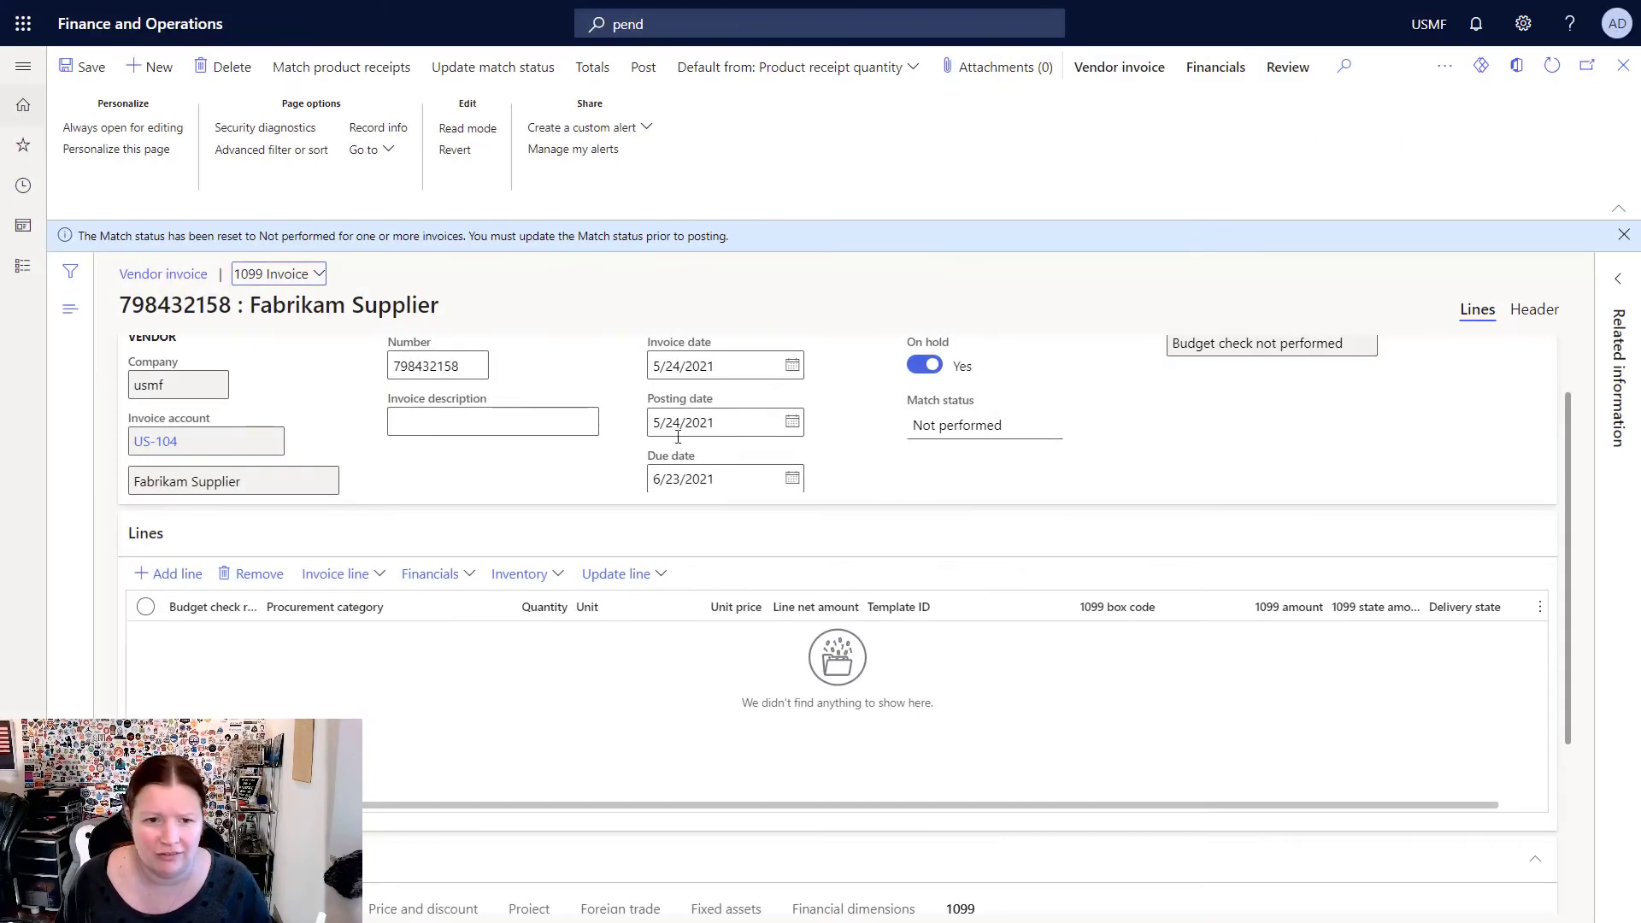
click(316, 275)
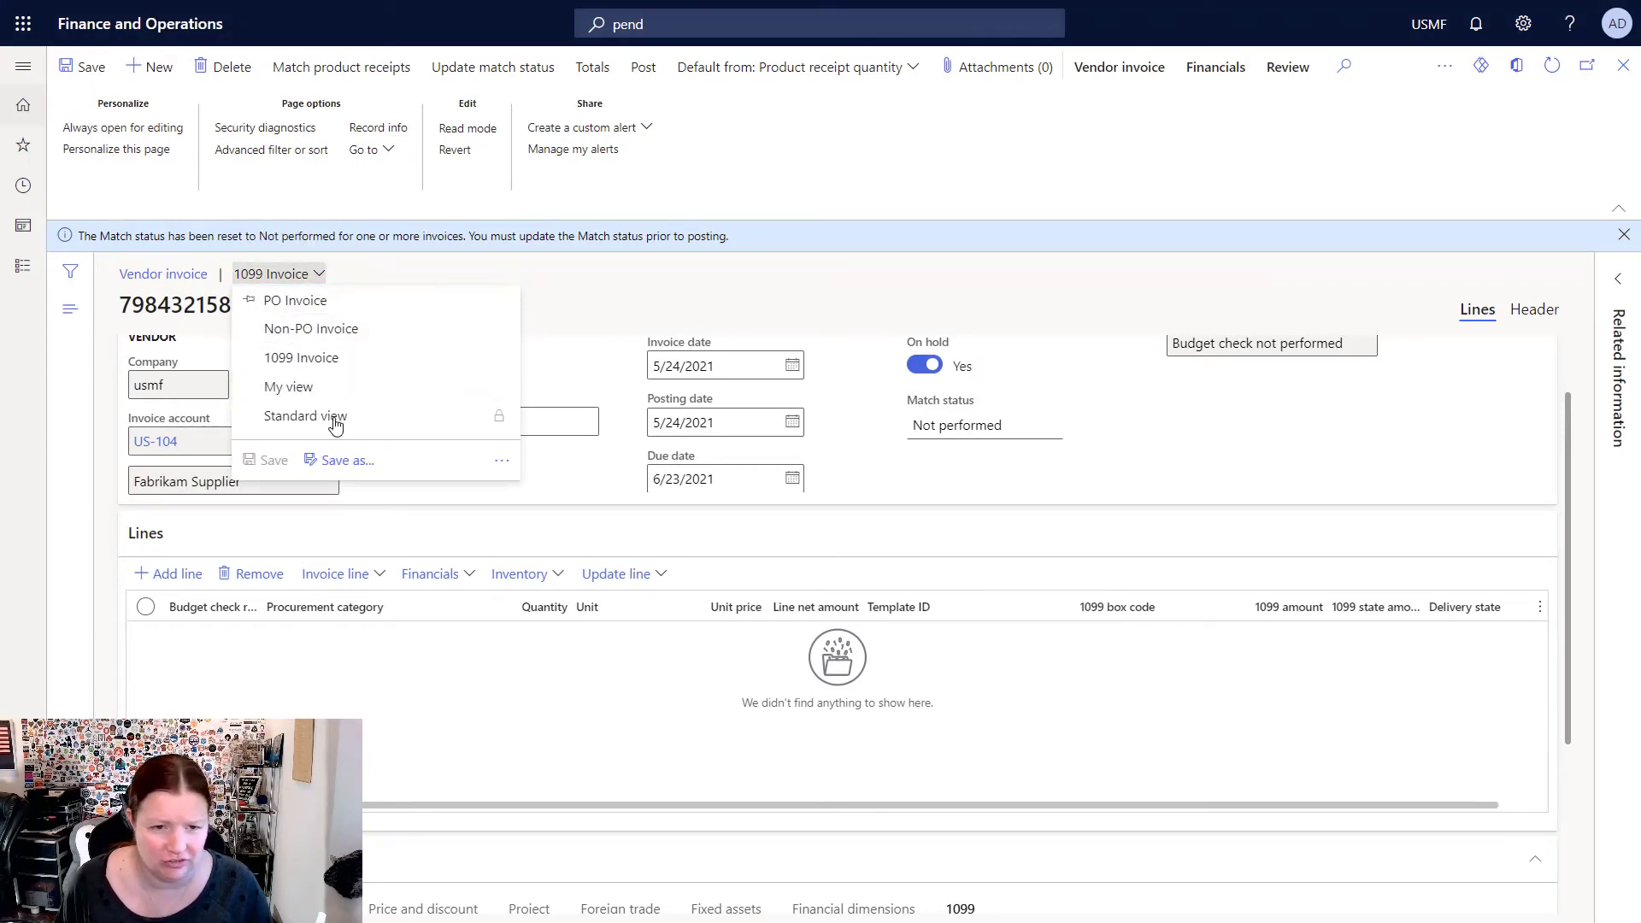
click(588, 285)
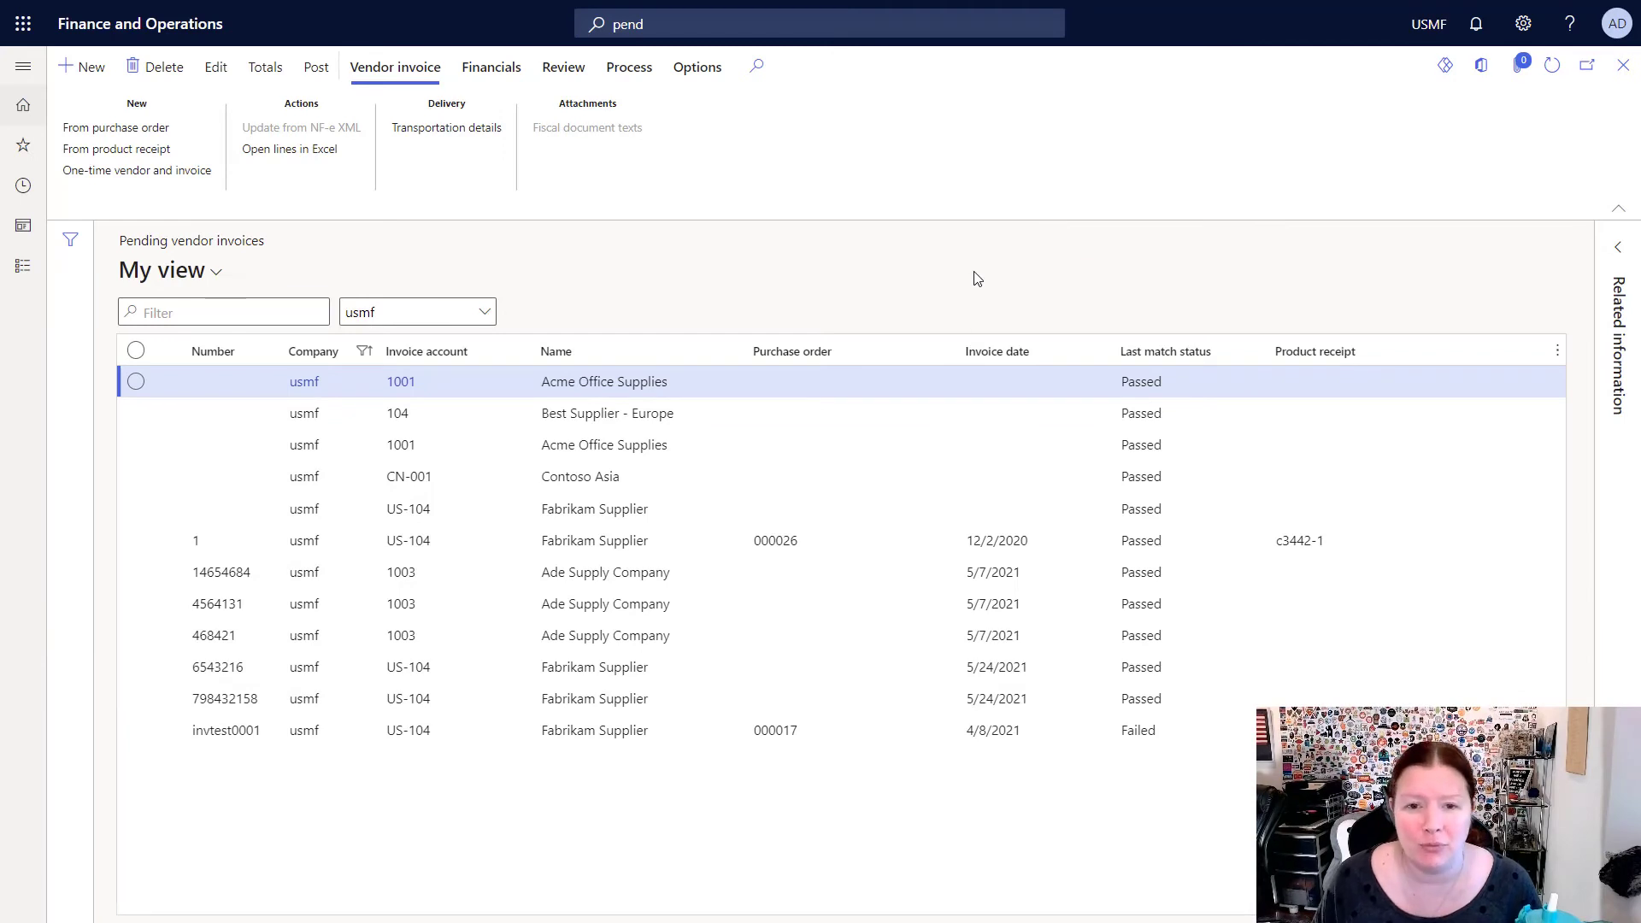
View the keyboard shortcuts available on the pending vendor invoices page and open the documentation of all product shortcuts
right_click(977, 279)
click(994, 319)
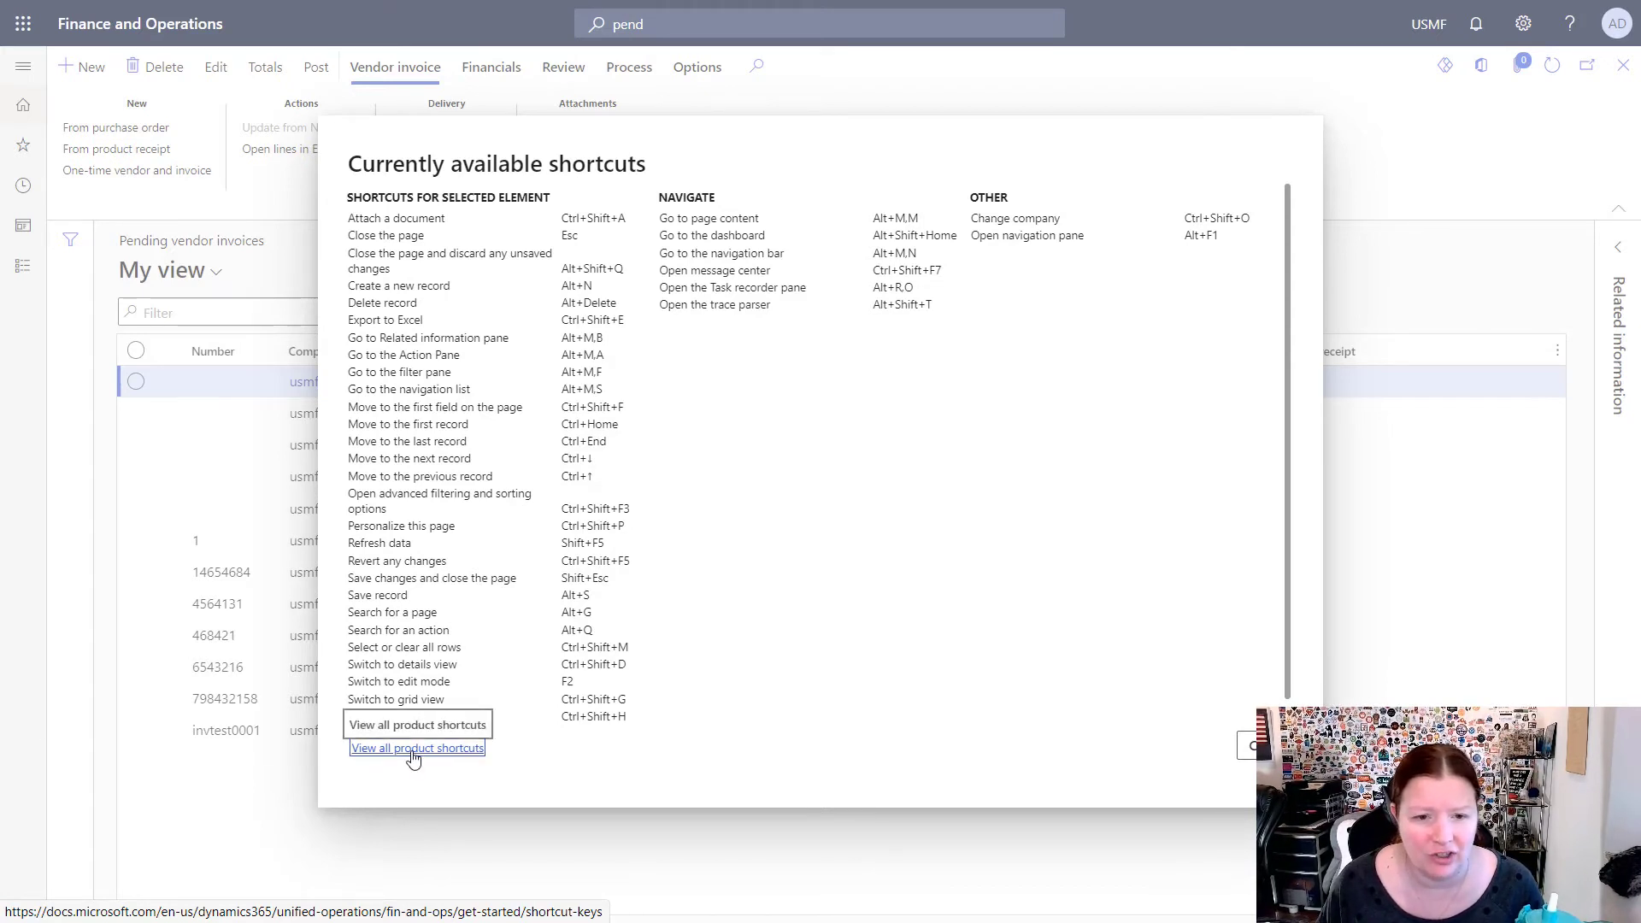
click(414, 748)
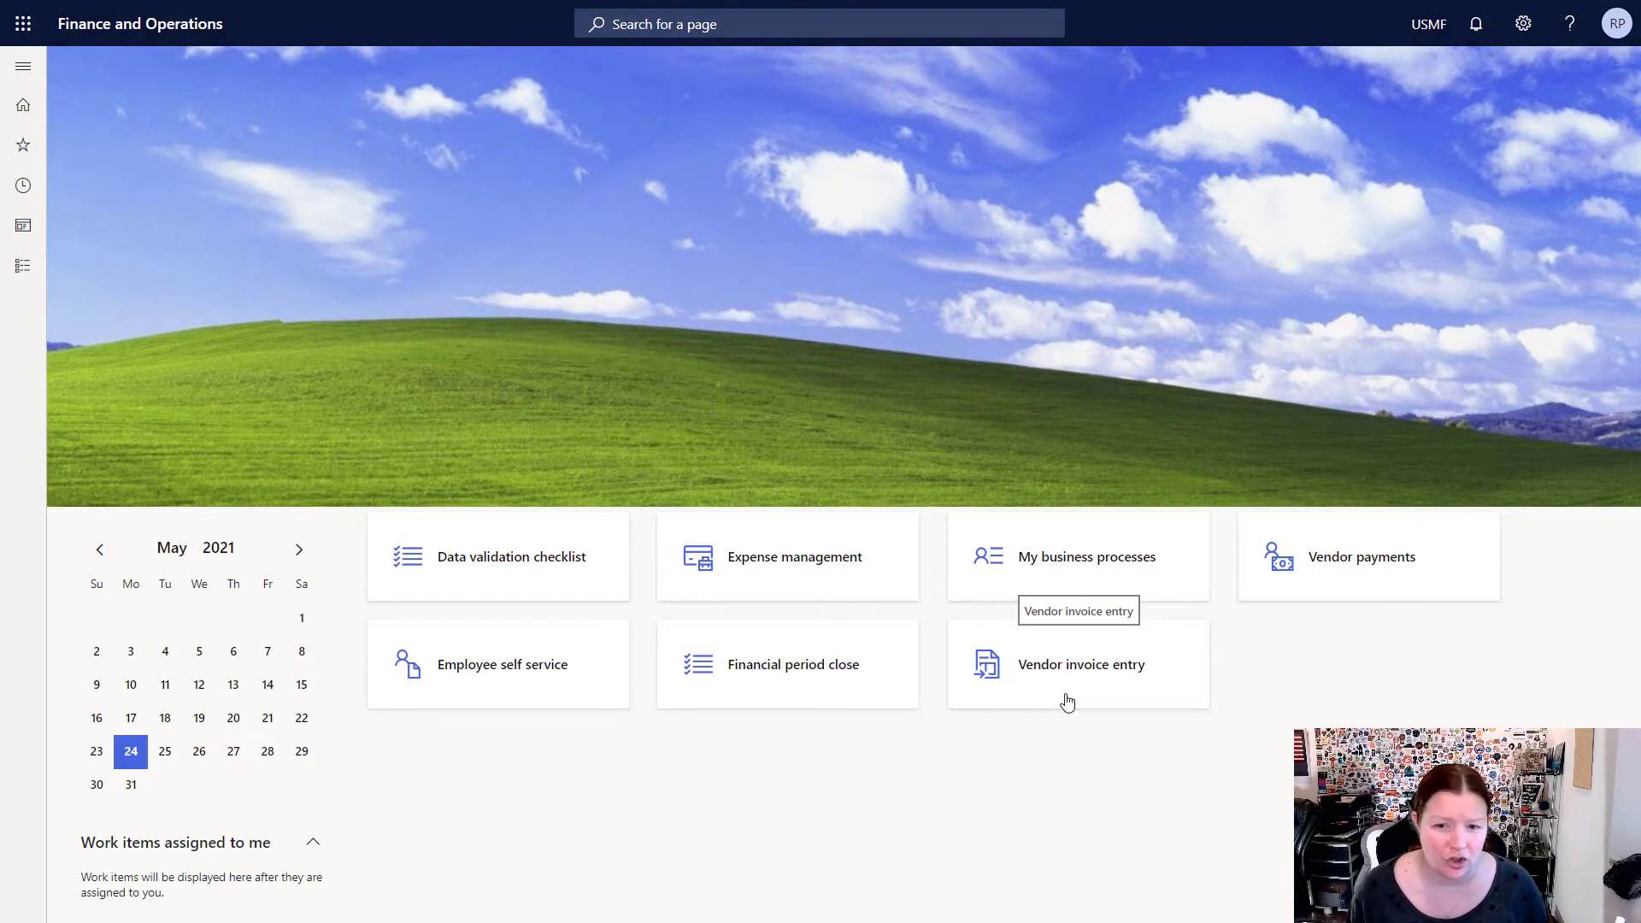
Open the Vendor invoice entry workspace and look up where it is listed in the Accounts payable module
click(1068, 701)
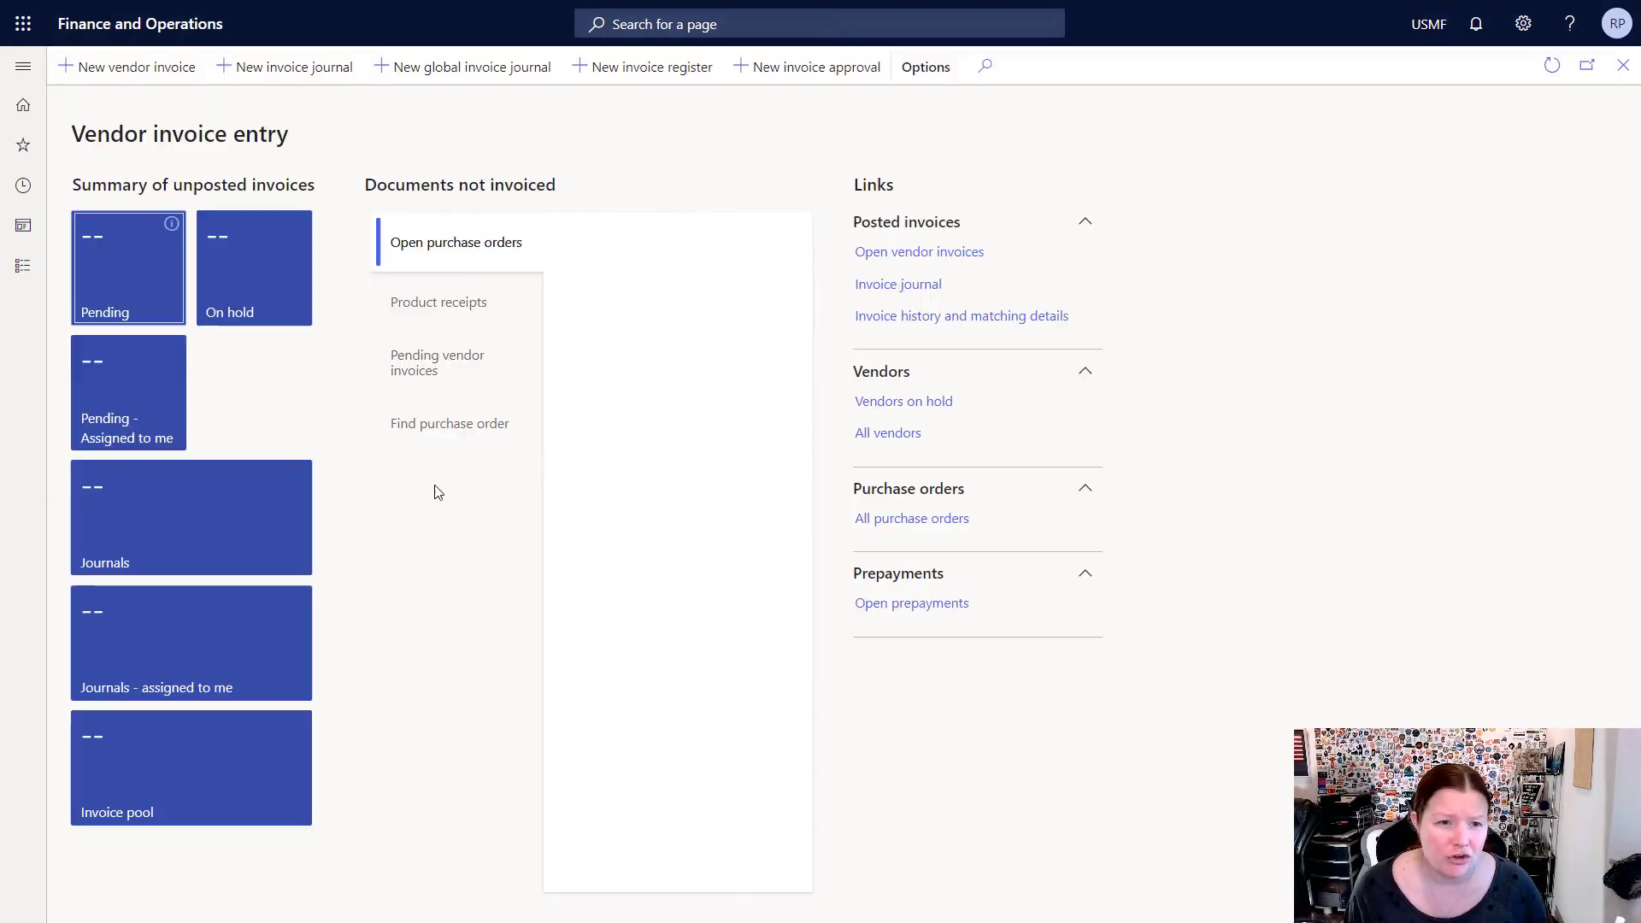
click(25, 269)
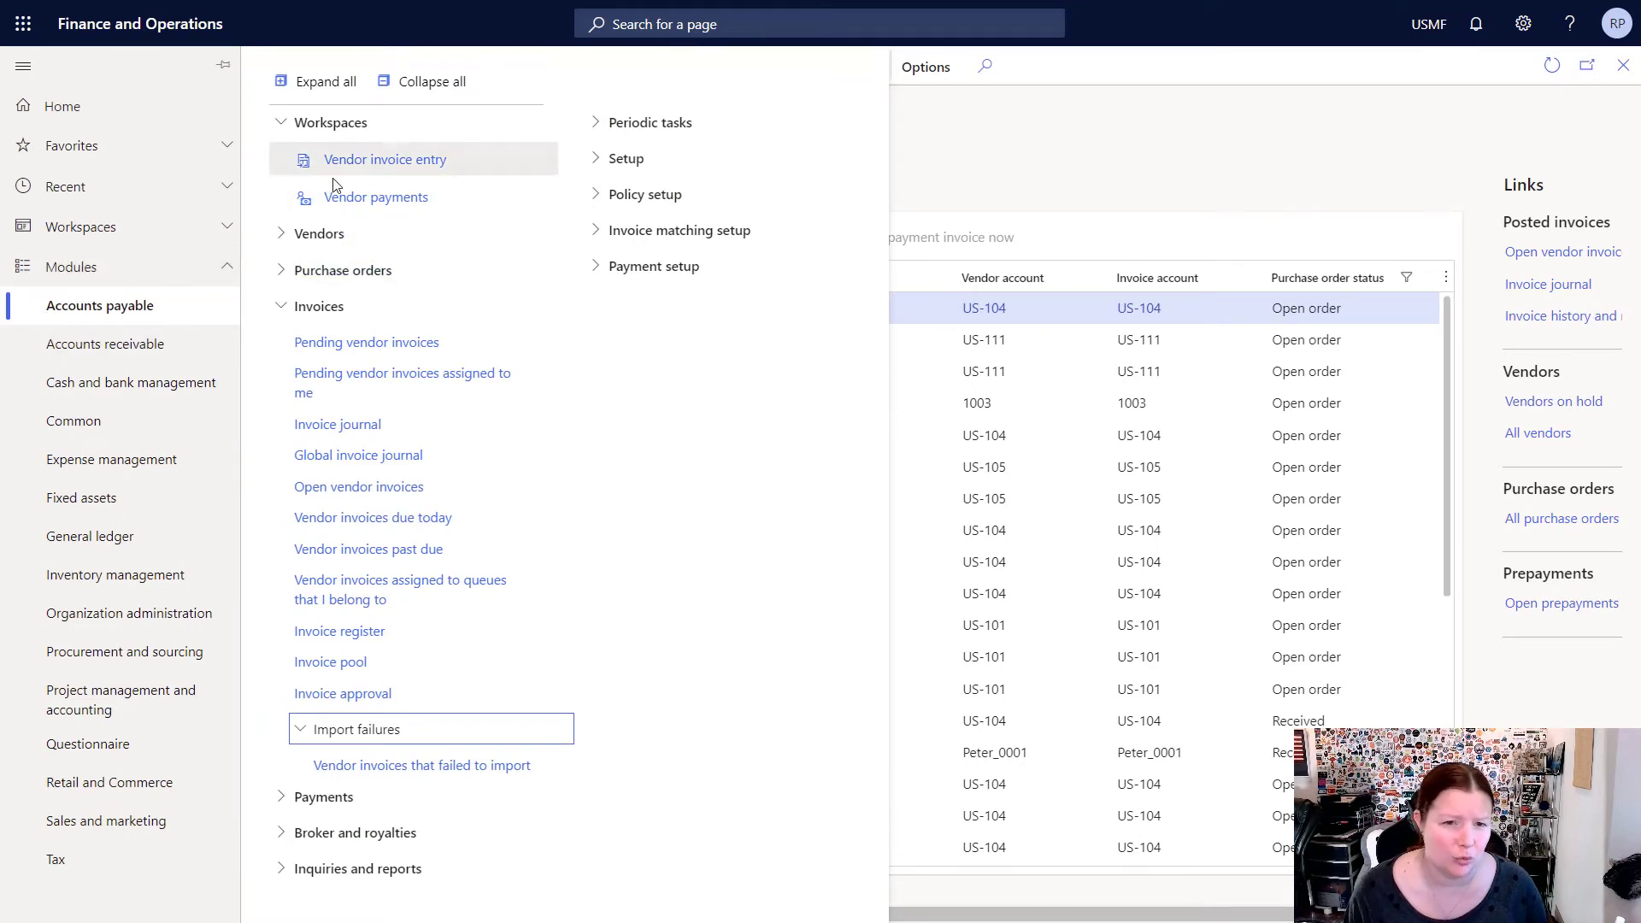
click(1181, 173)
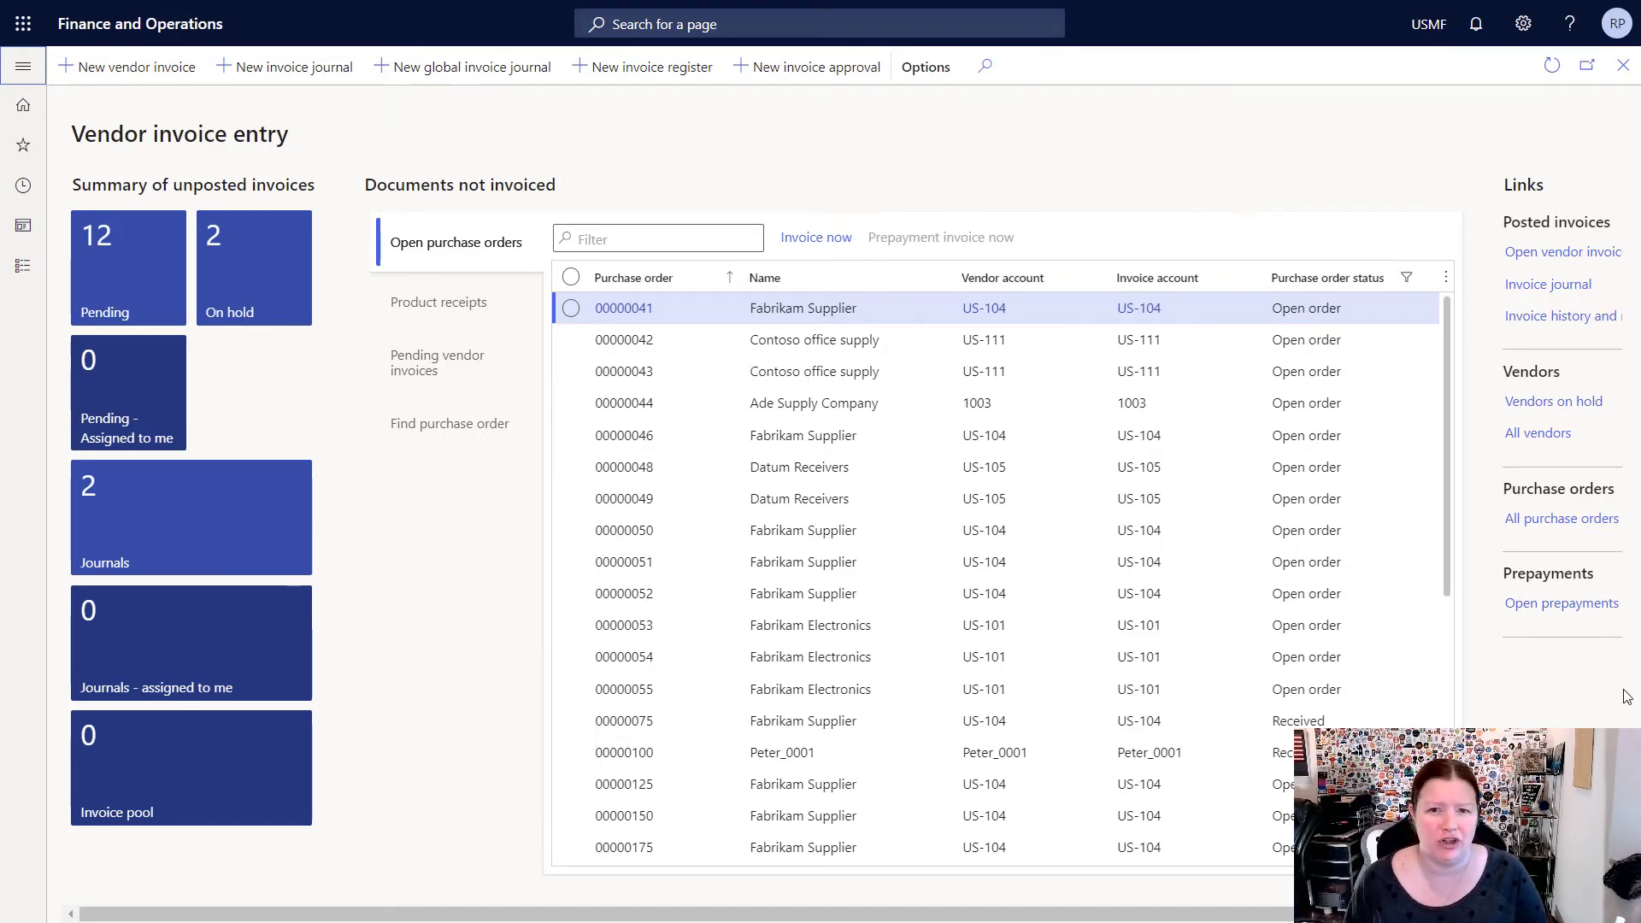
Personalize the workspace by hiding the Invoice pool, Journals - assigned to me and Pending - Assigned to me tiles, and return to the dashboard
click(918, 72)
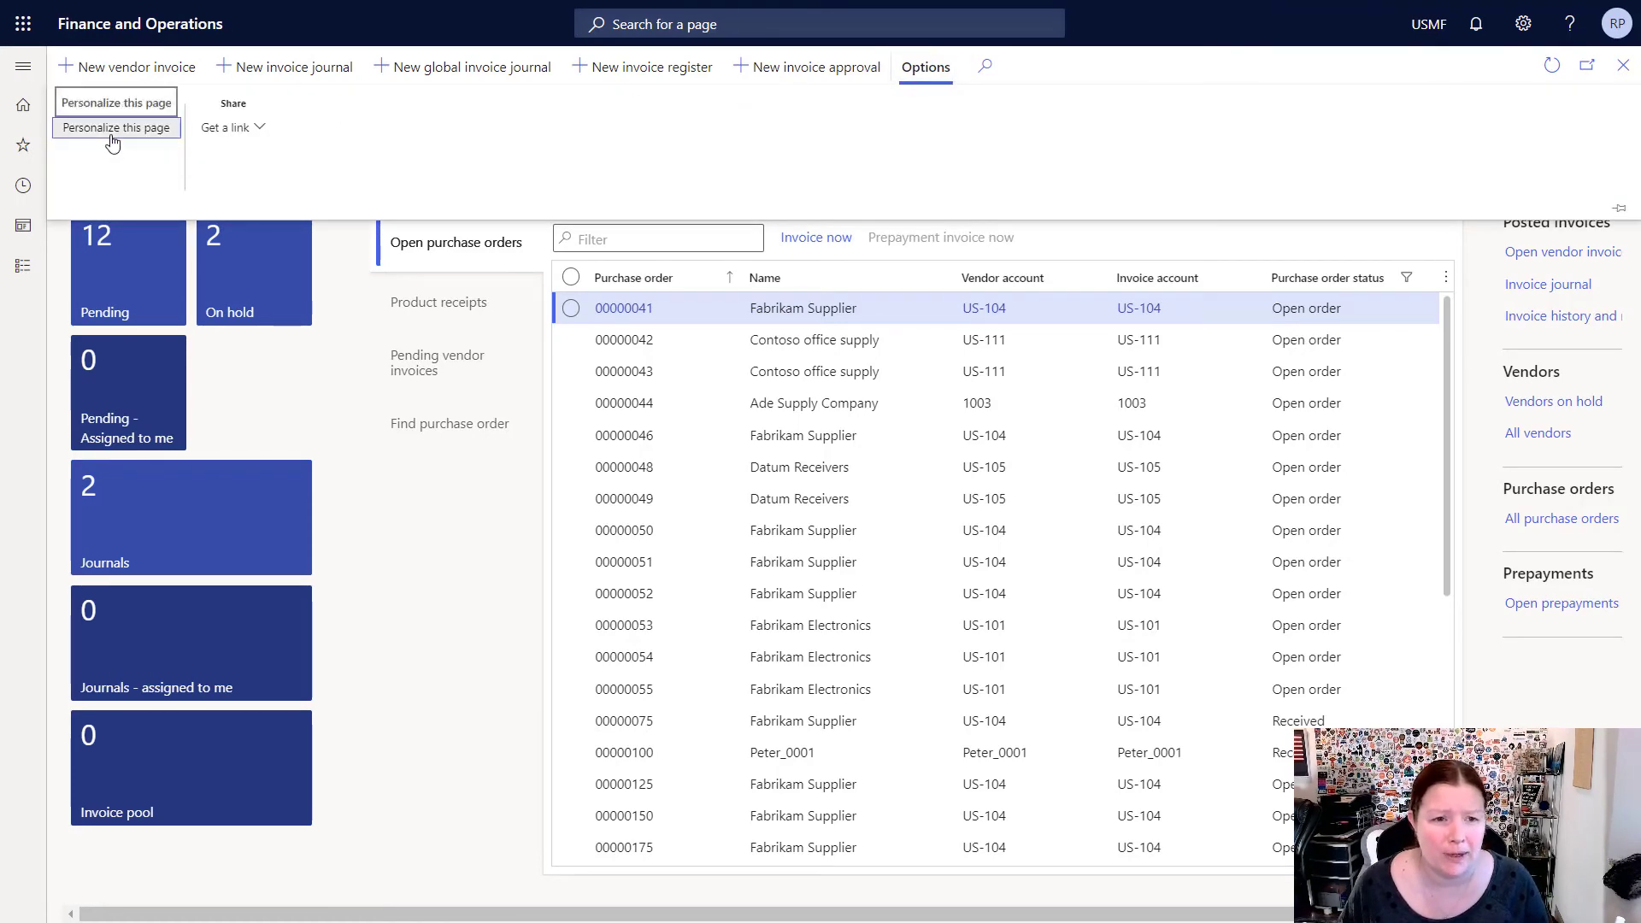
click(112, 137)
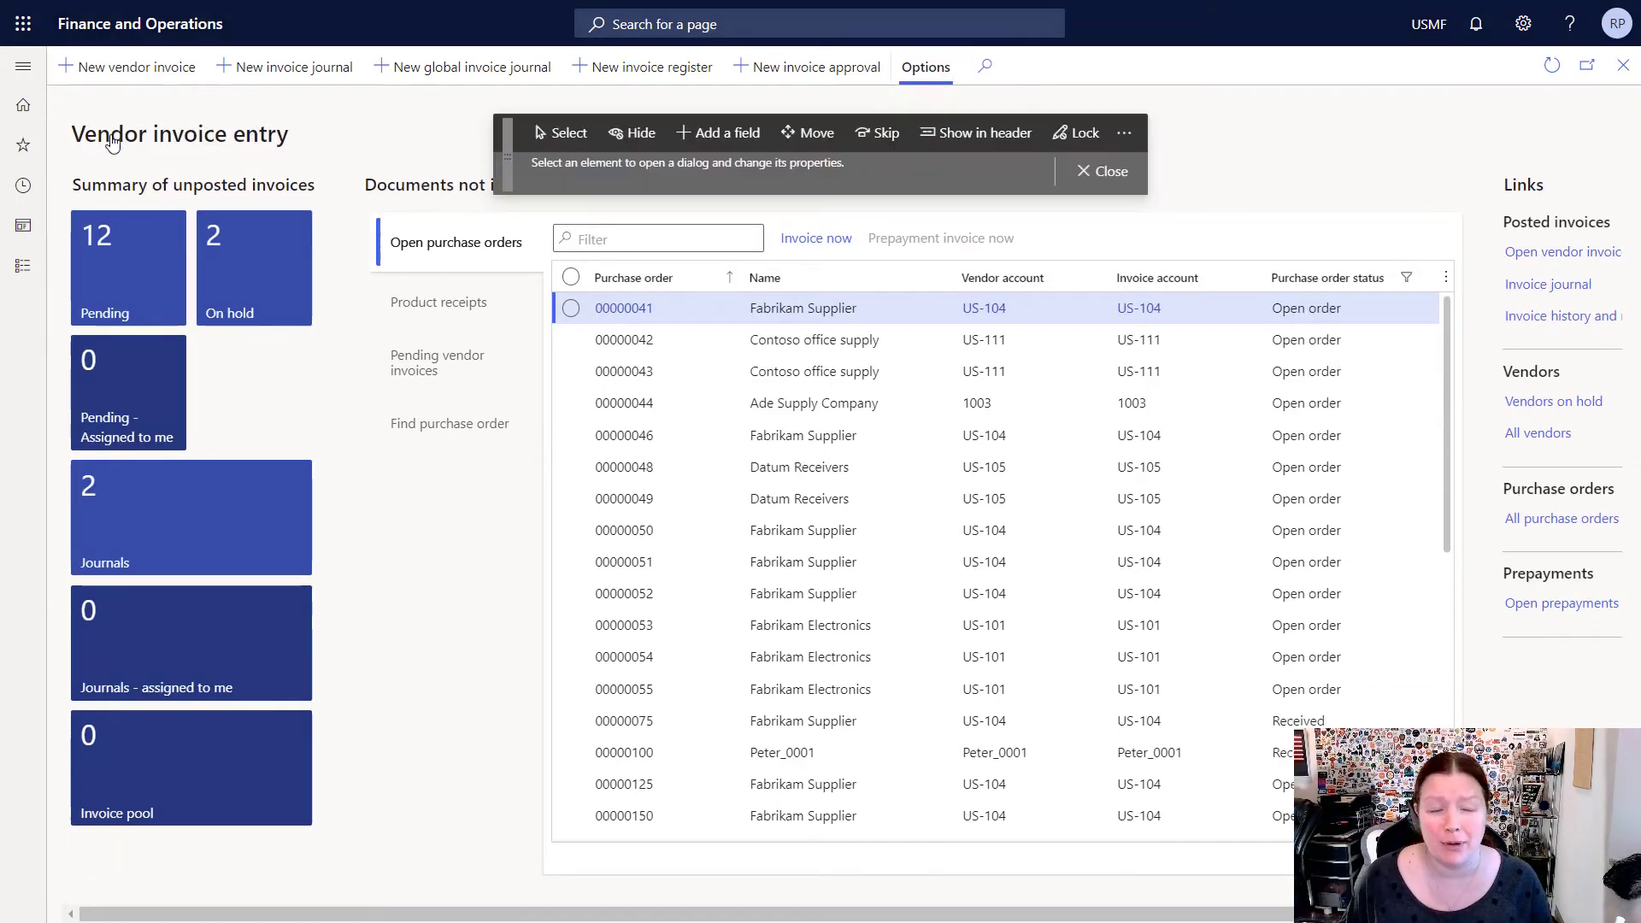
click(633, 134)
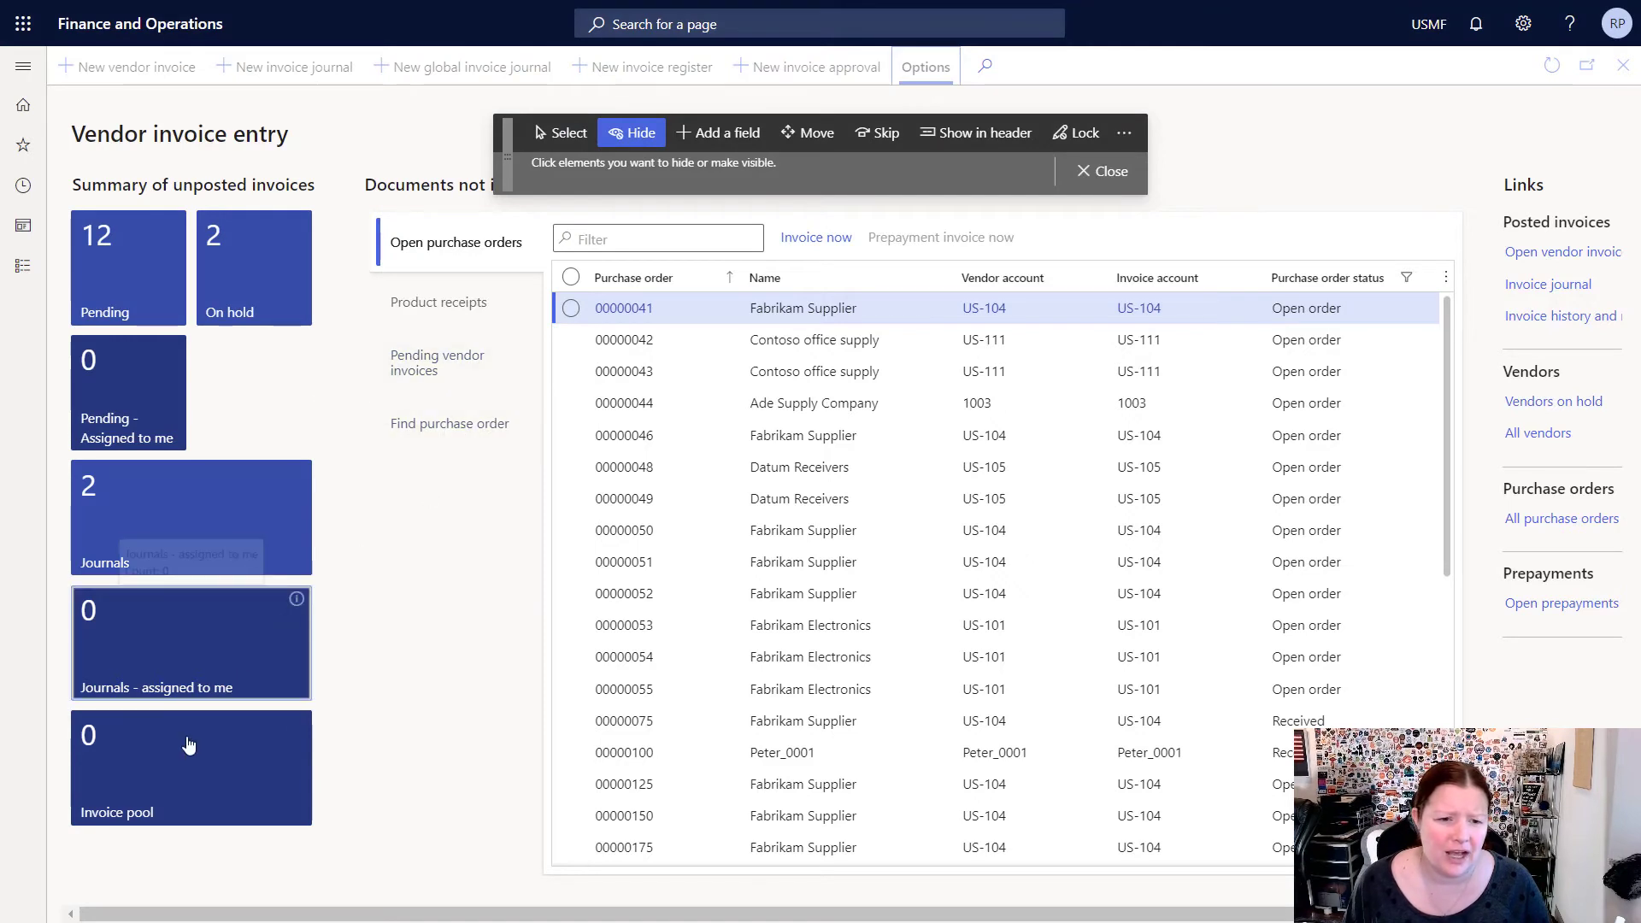
click(174, 770)
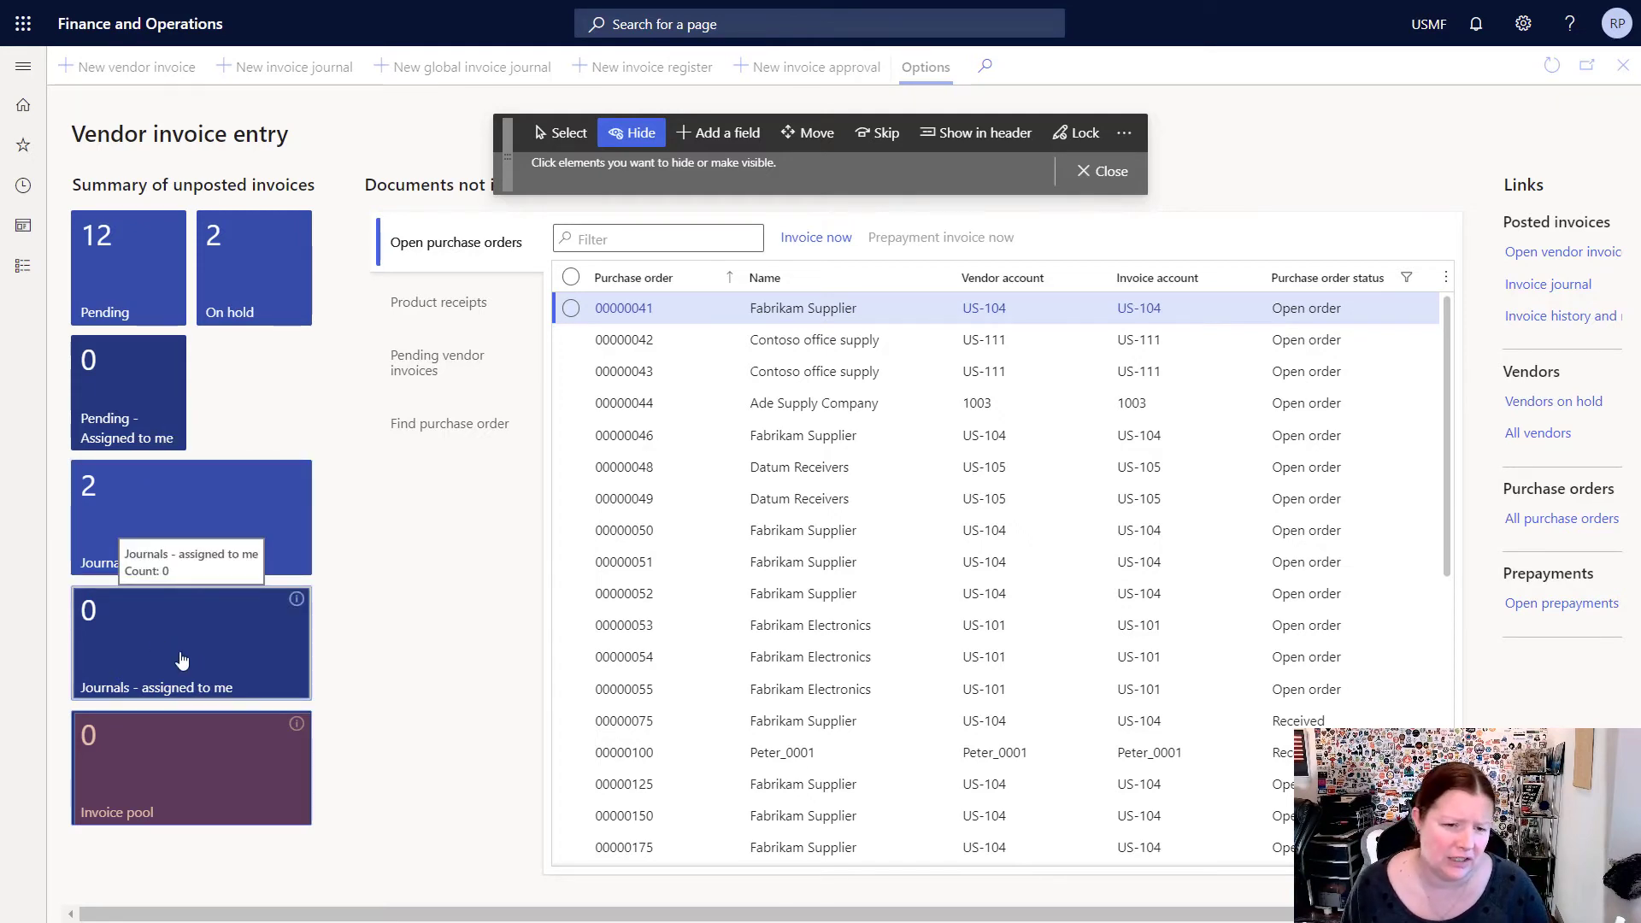
click(224, 653)
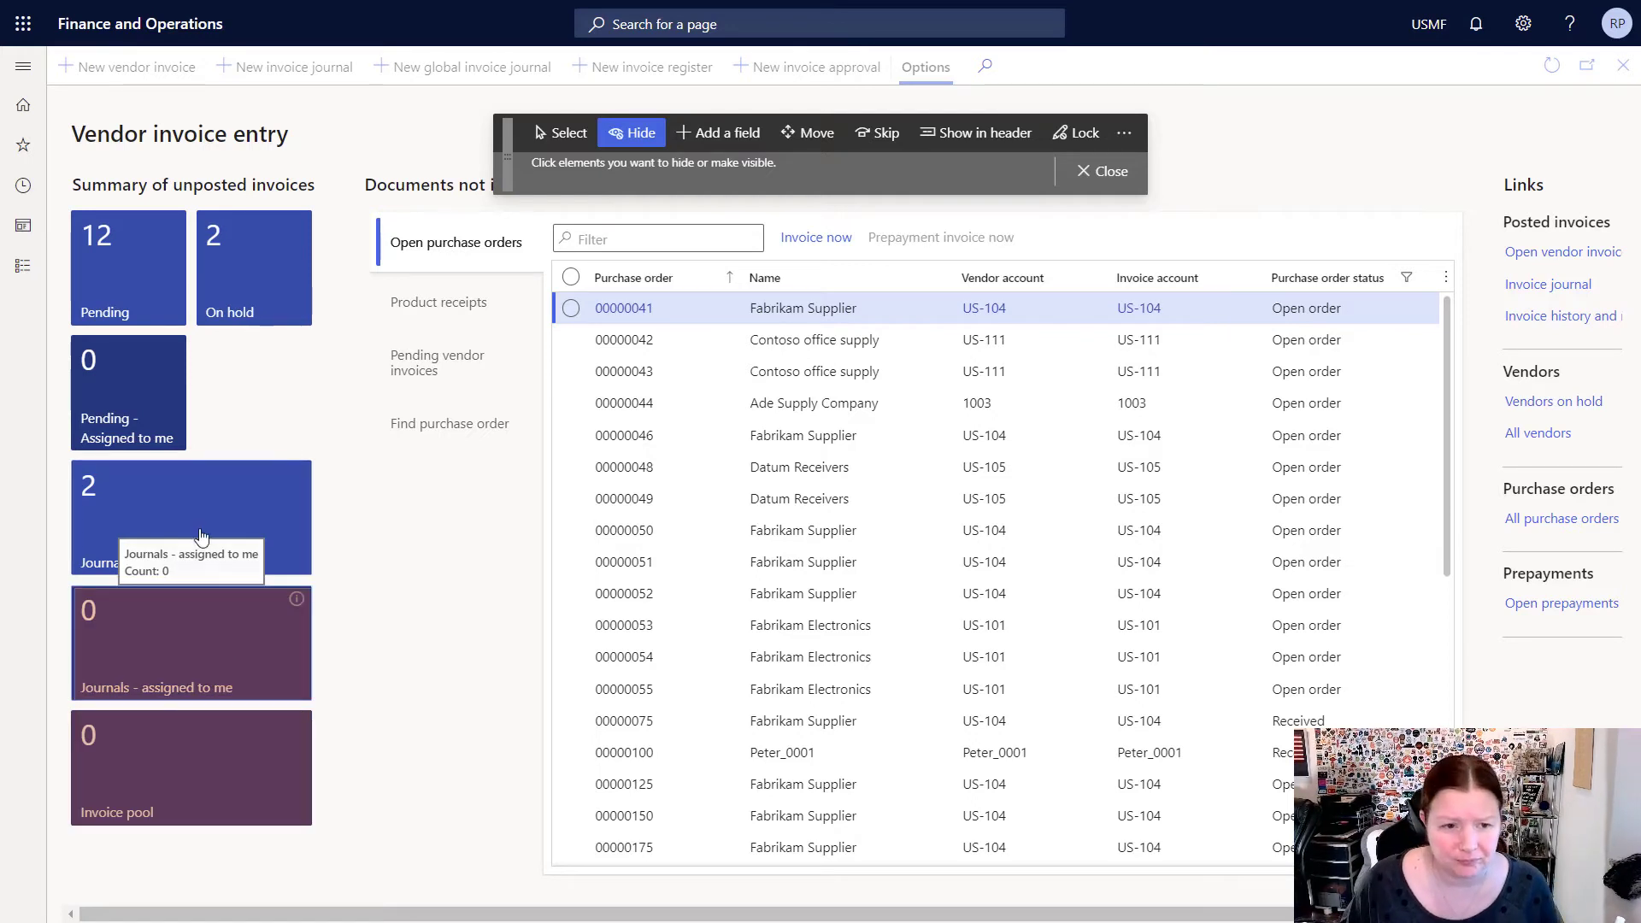
click(164, 415)
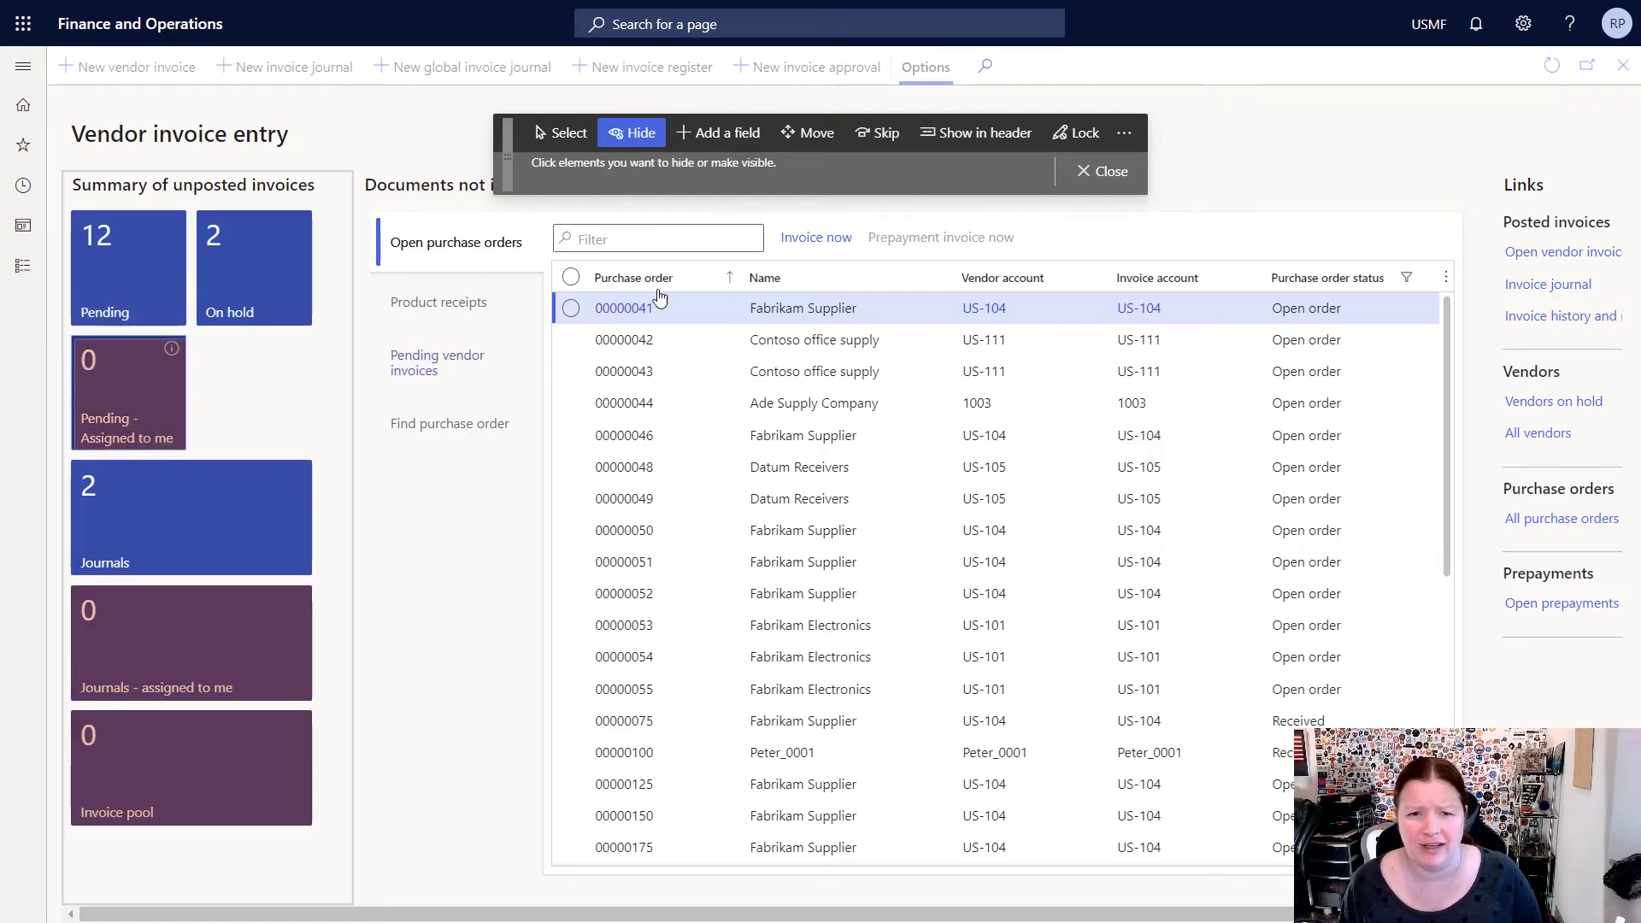
click(1079, 133)
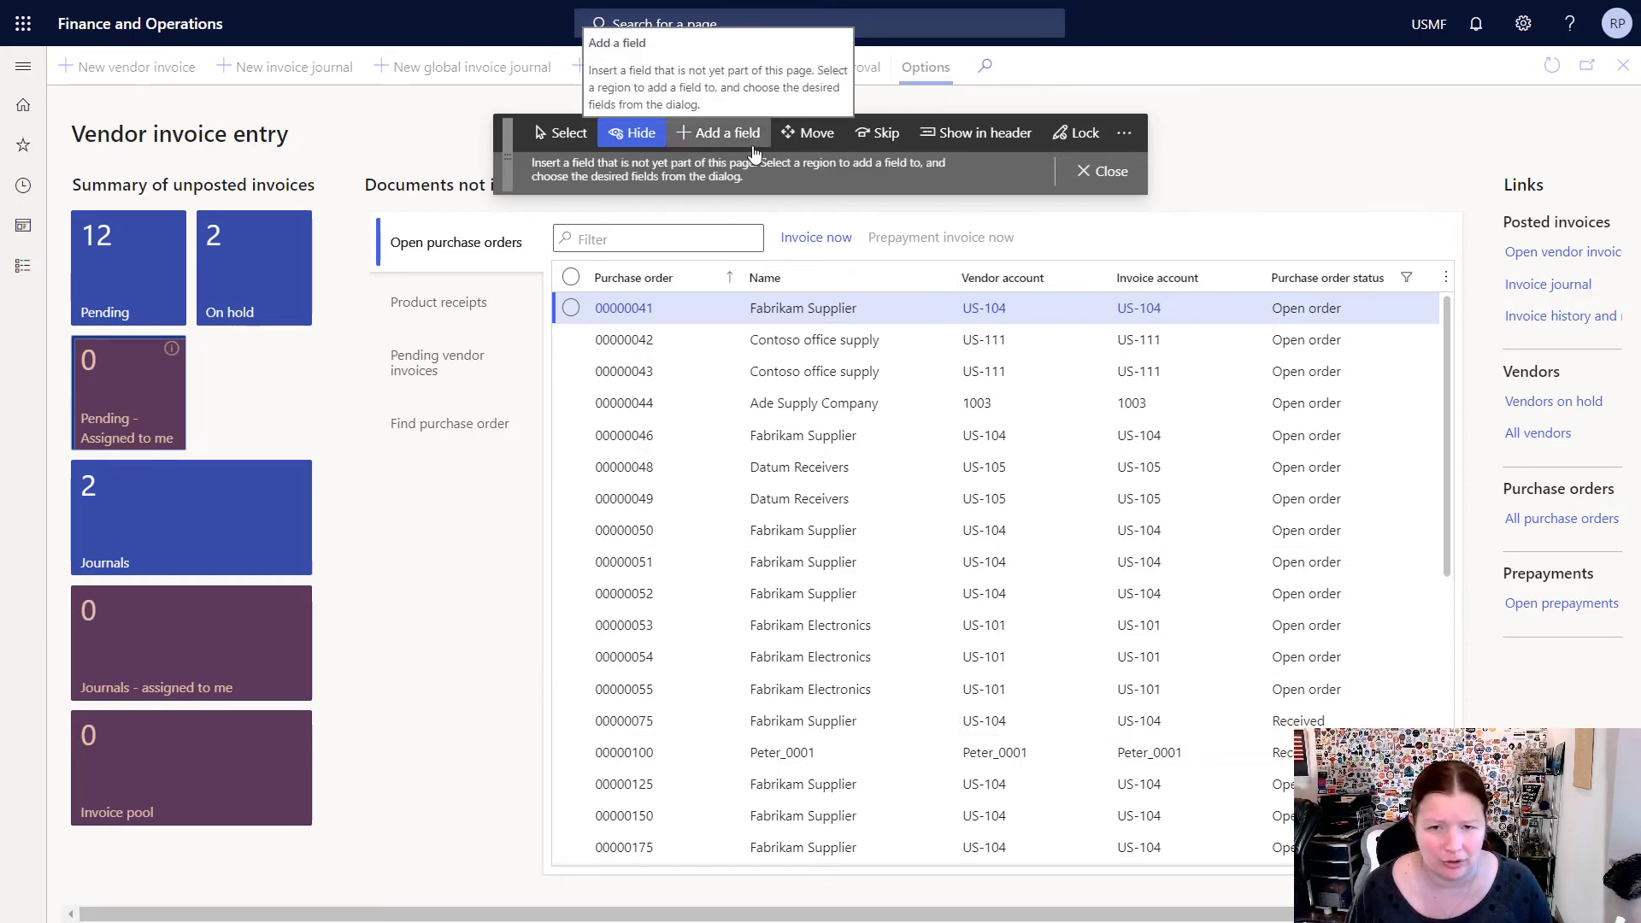
click(1102, 173)
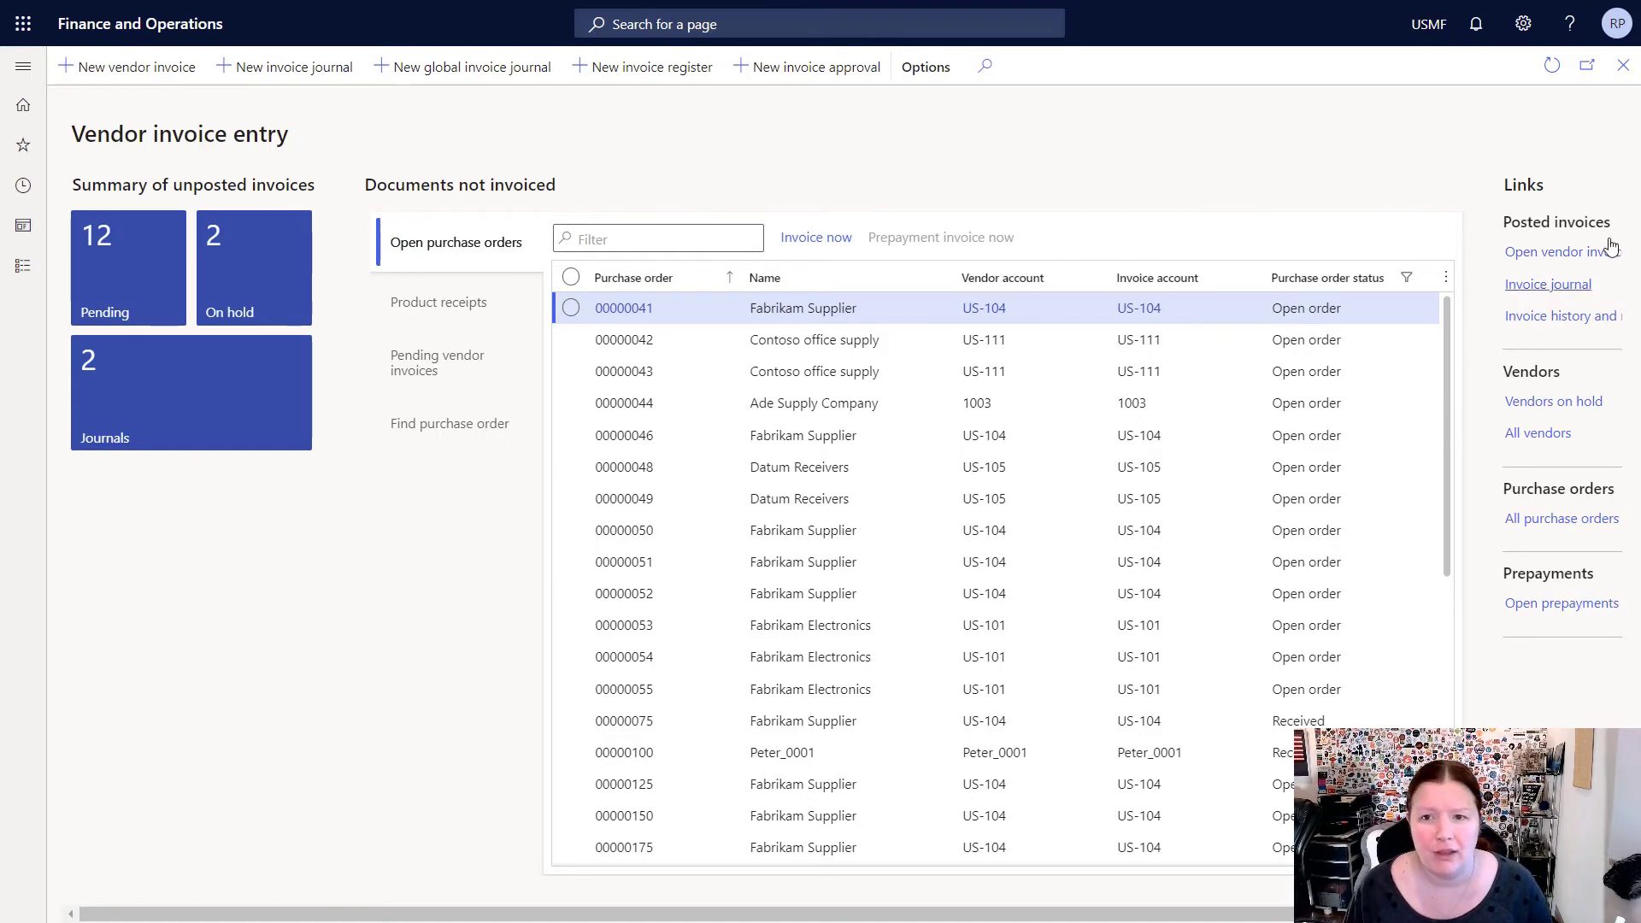
click(1623, 65)
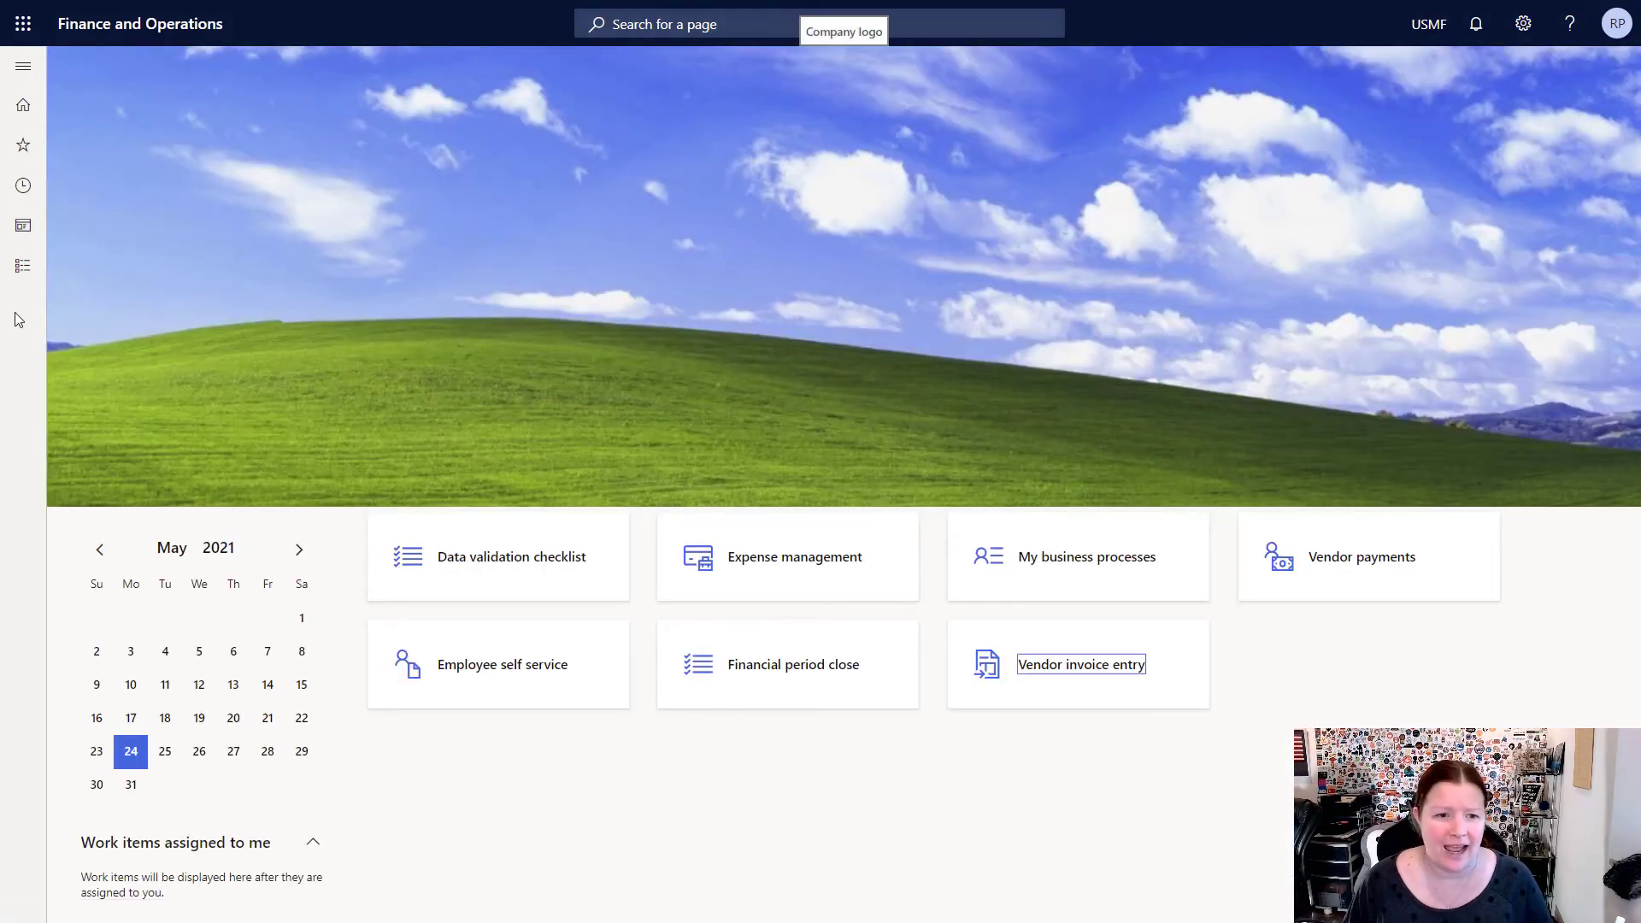
Open the Vendor invoices that failed to import page and start adding it to the Vendor invoice entry workspace as a tile
click(23, 266)
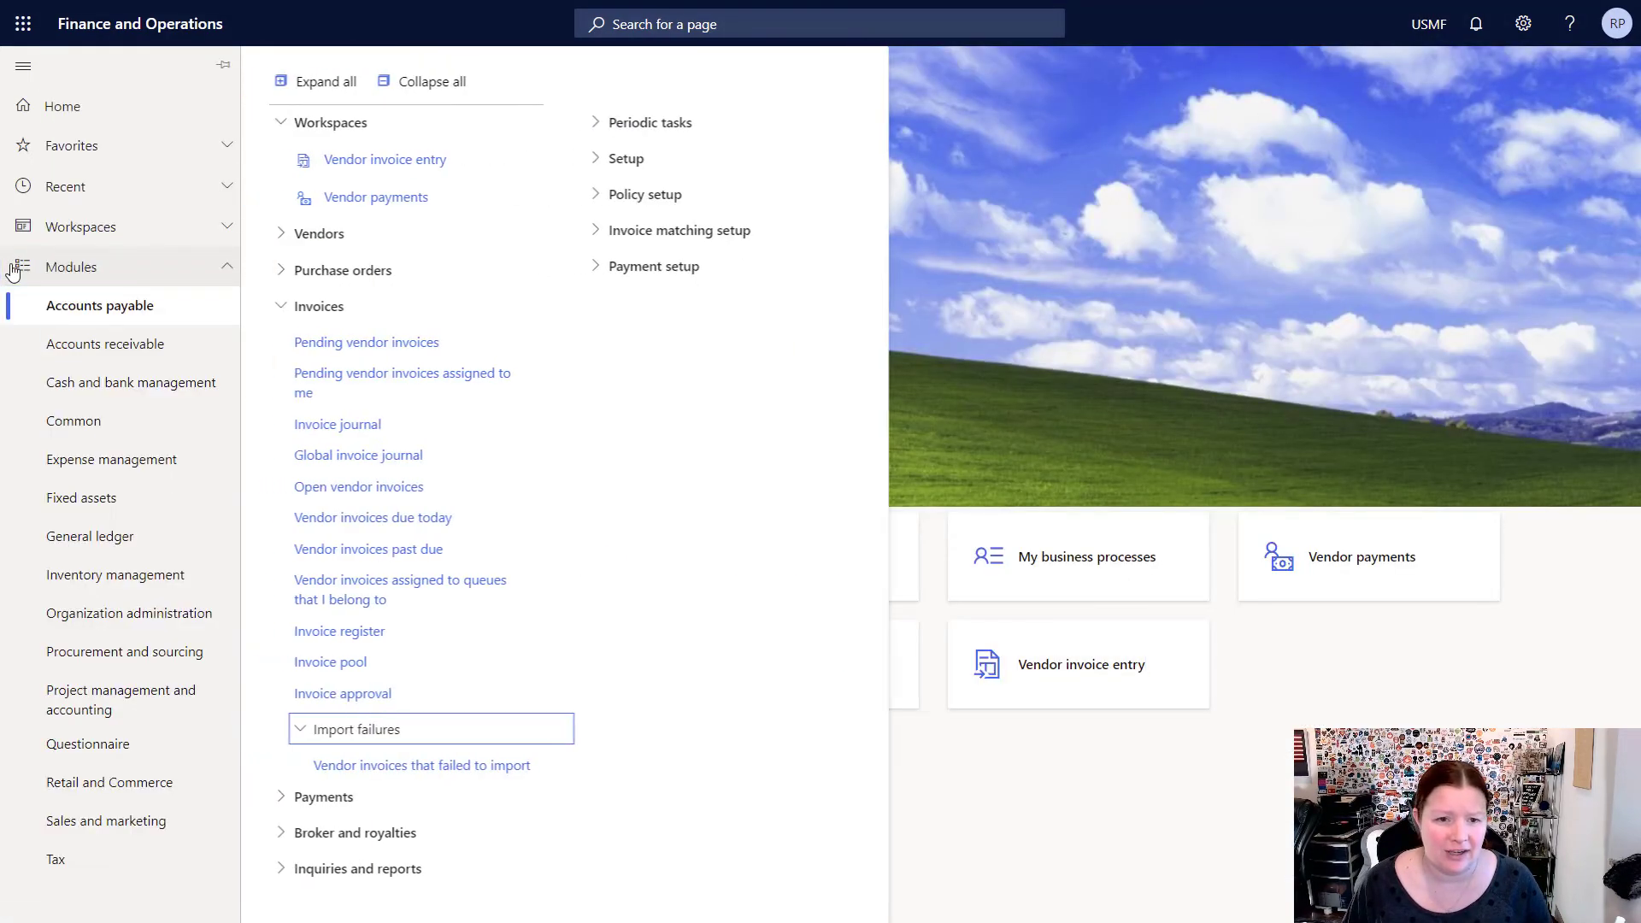
click(357, 766)
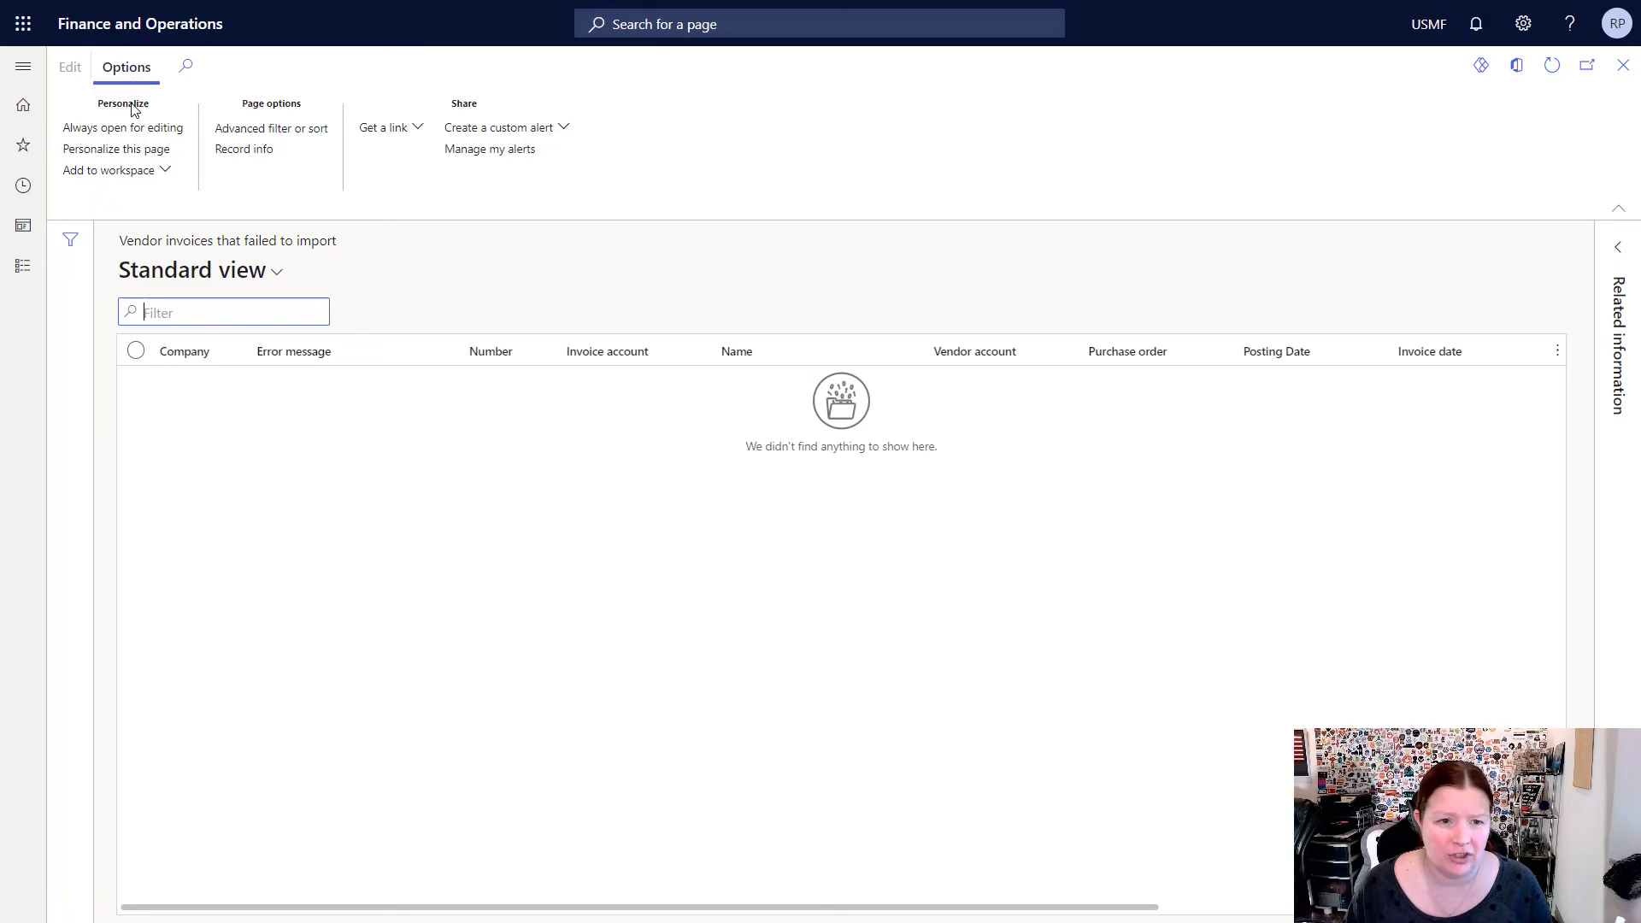
click(98, 179)
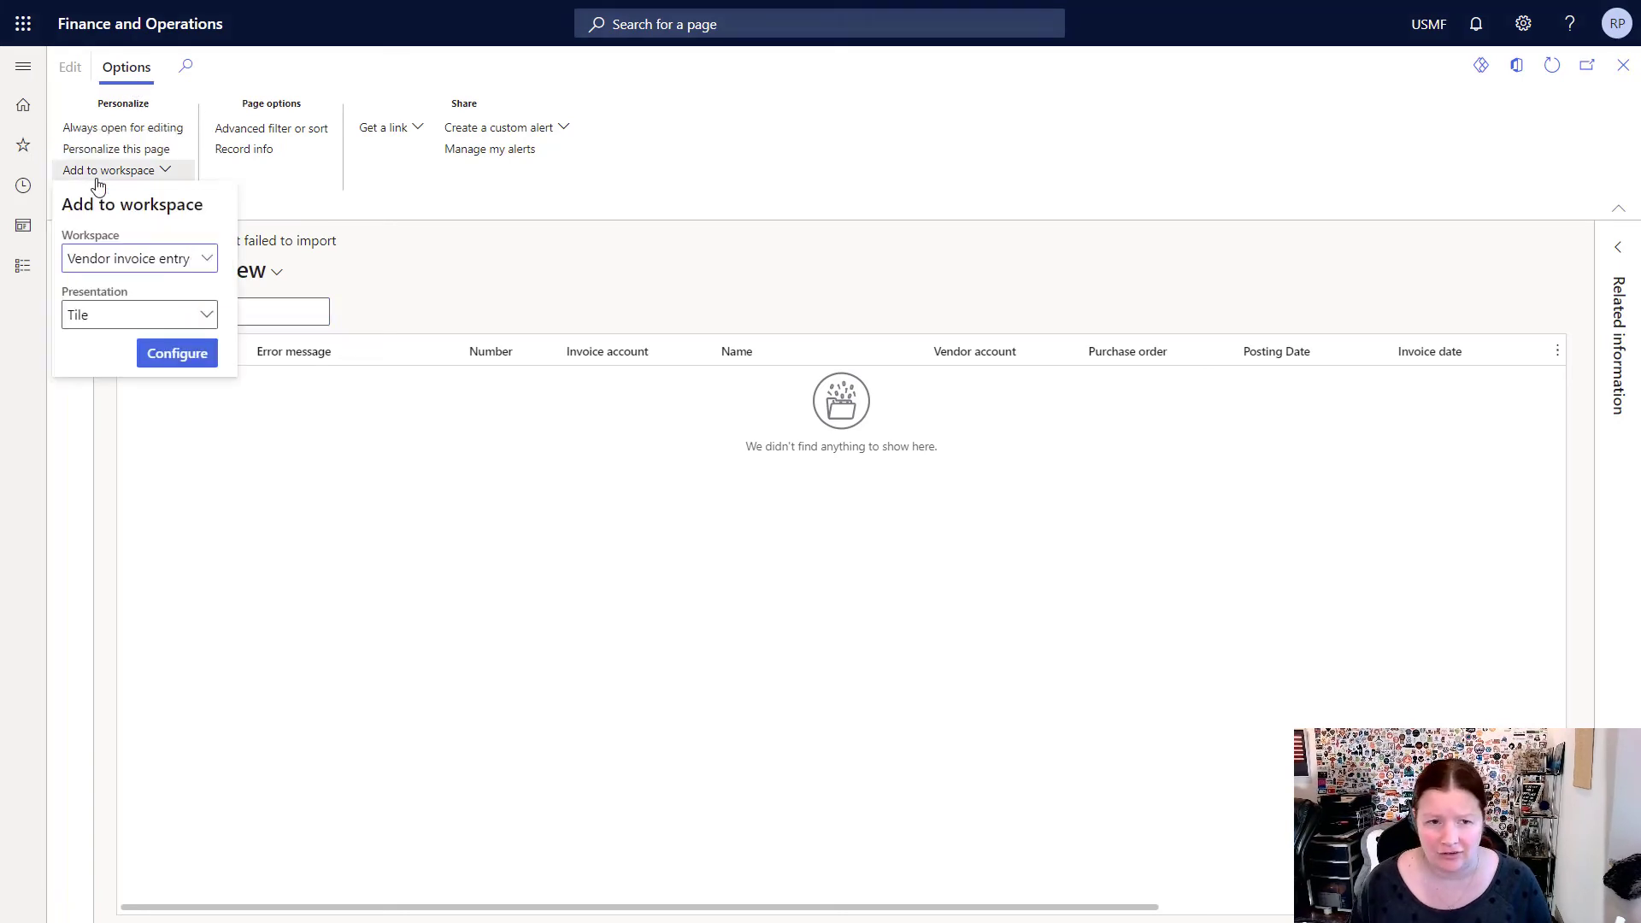
click(206, 258)
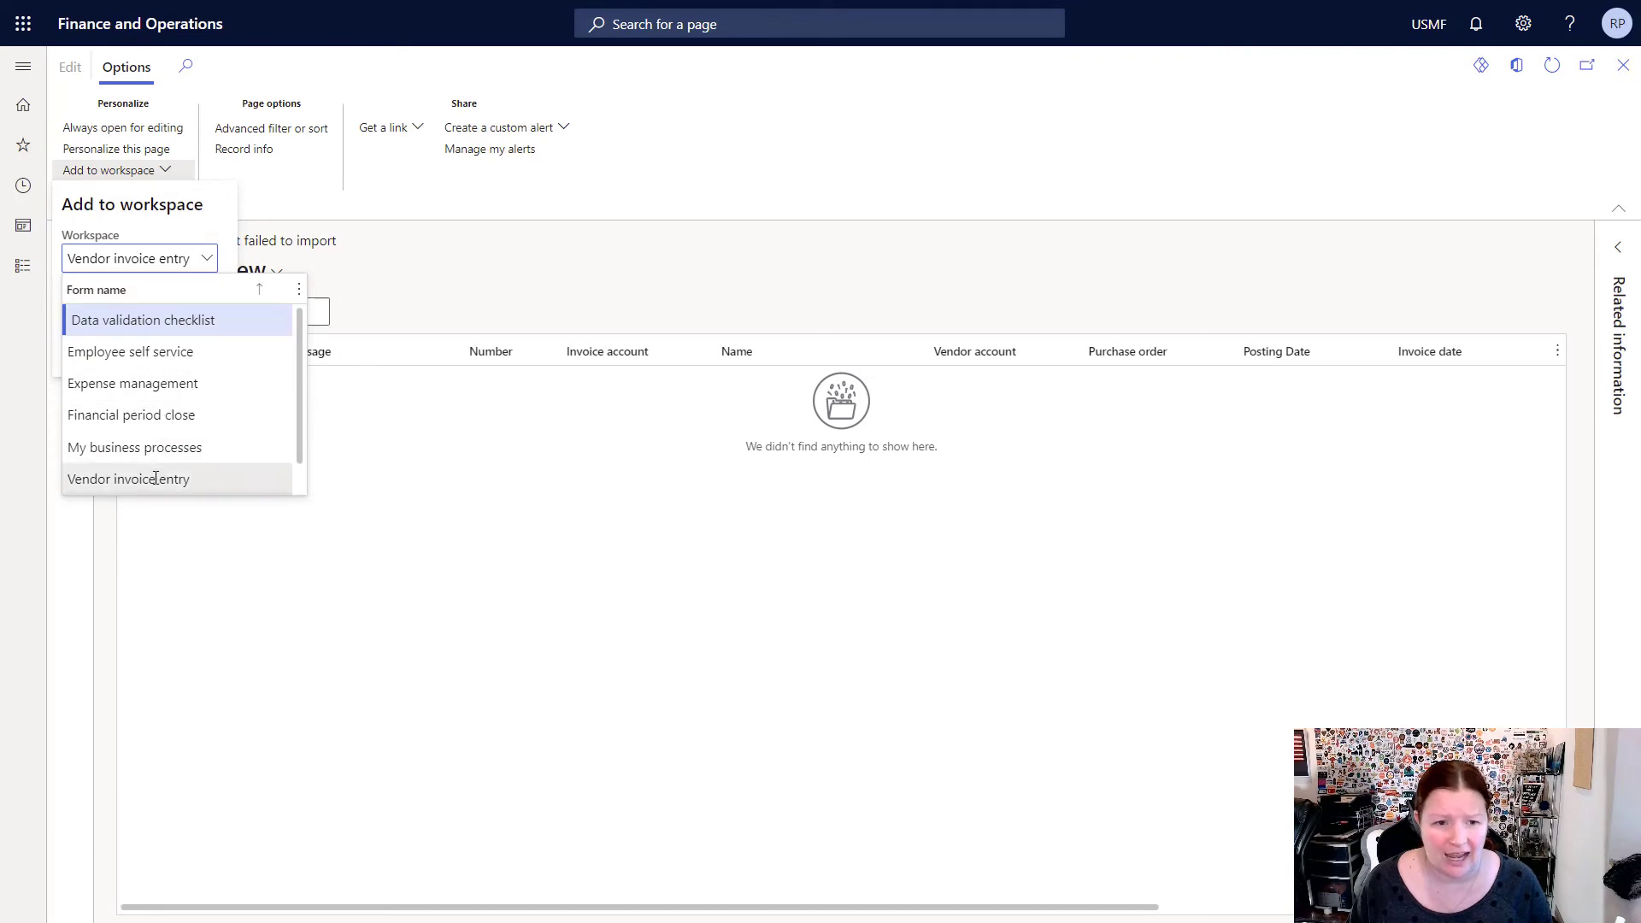
click(200, 480)
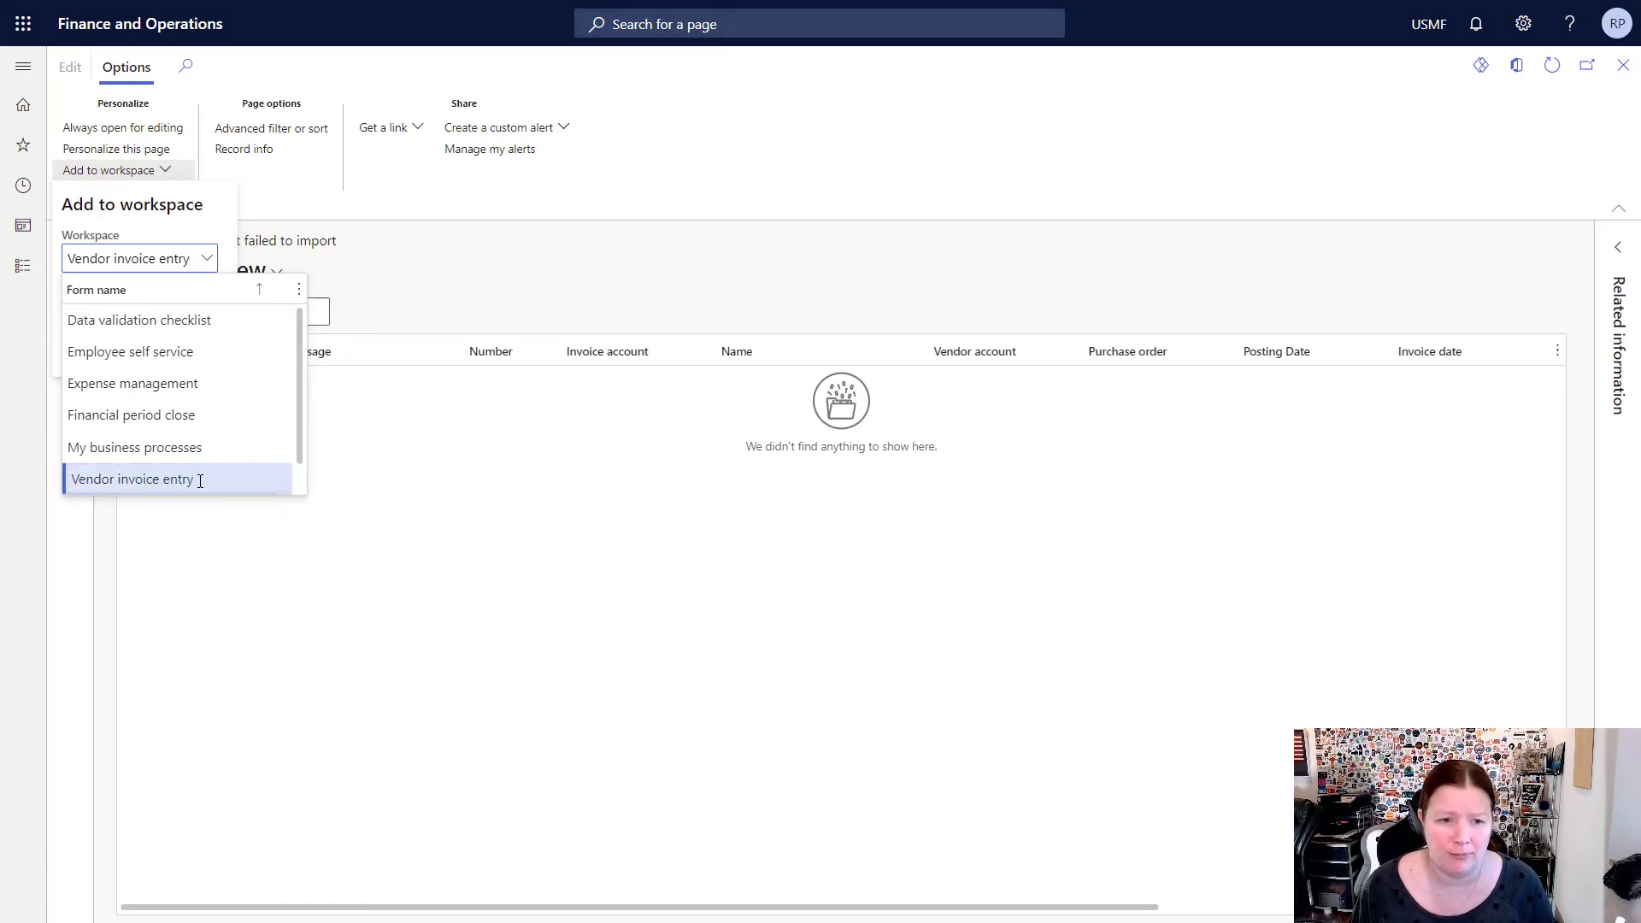
click(112, 316)
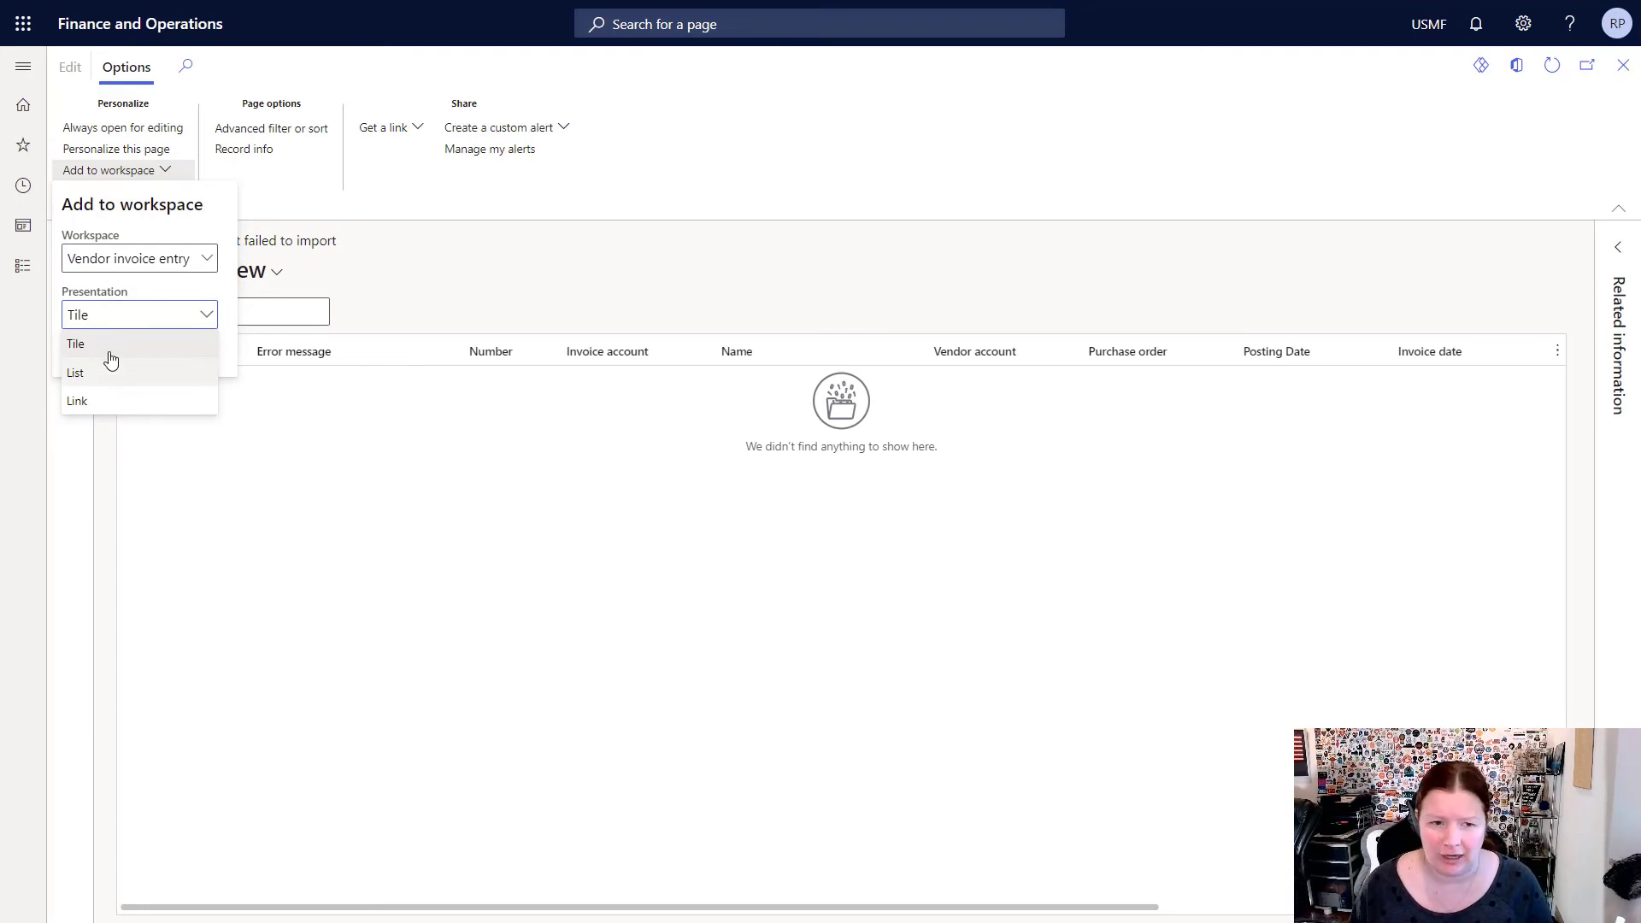
click(106, 349)
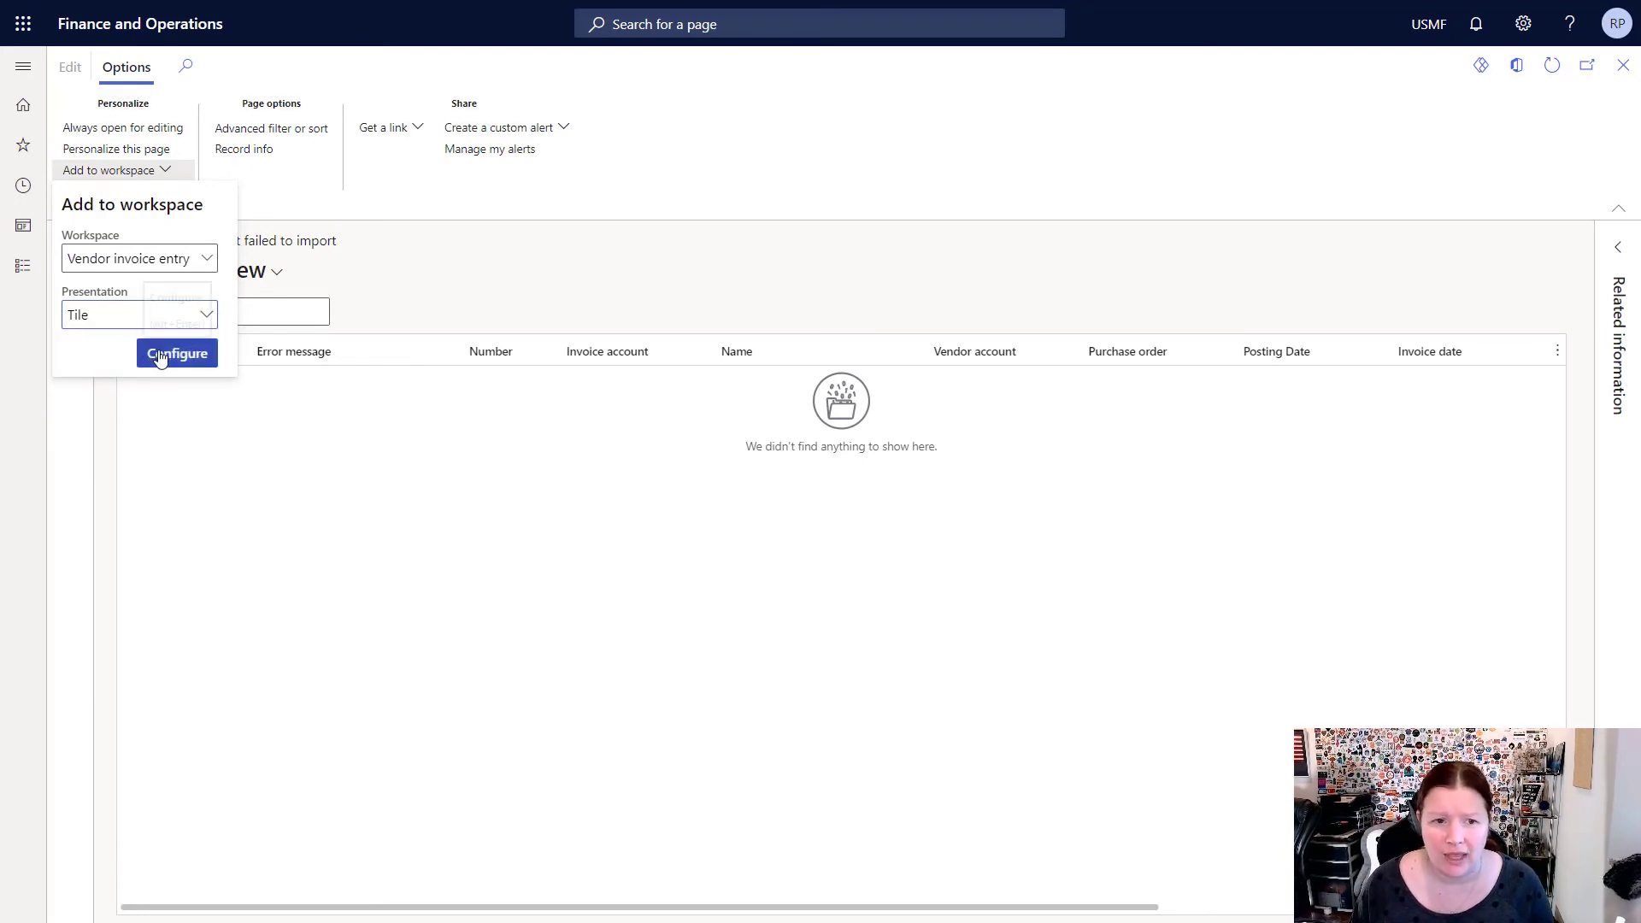
click(161, 355)
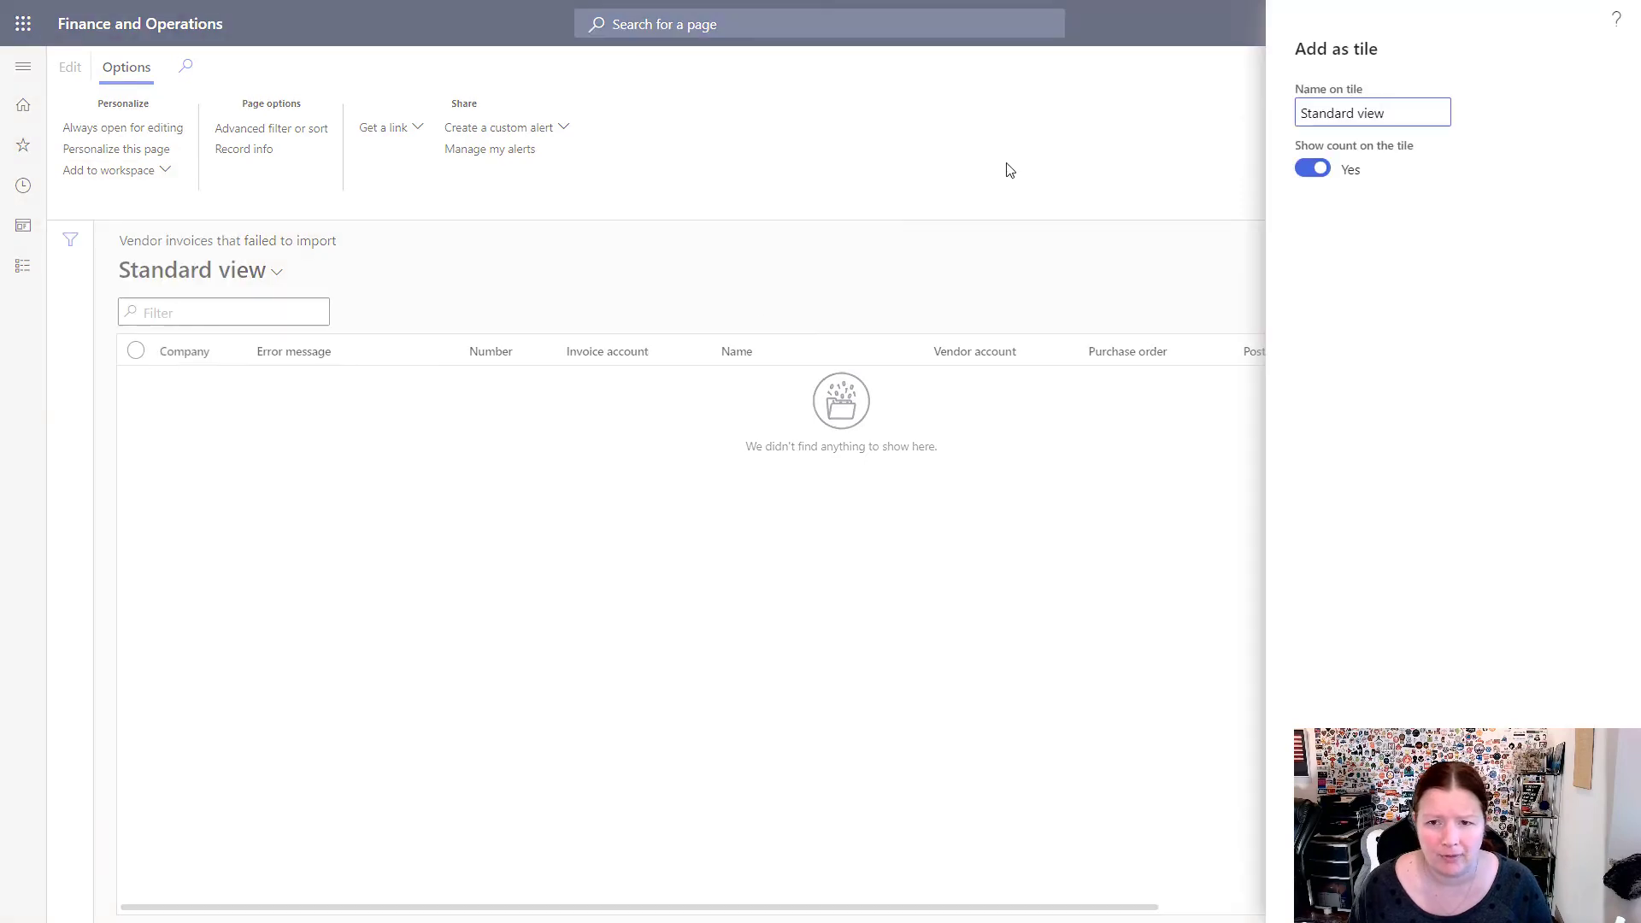
Name the tile Vendor invoices with errors, keep its count shown, and add it to the workspace
drag(1425, 109, 1222, 121)
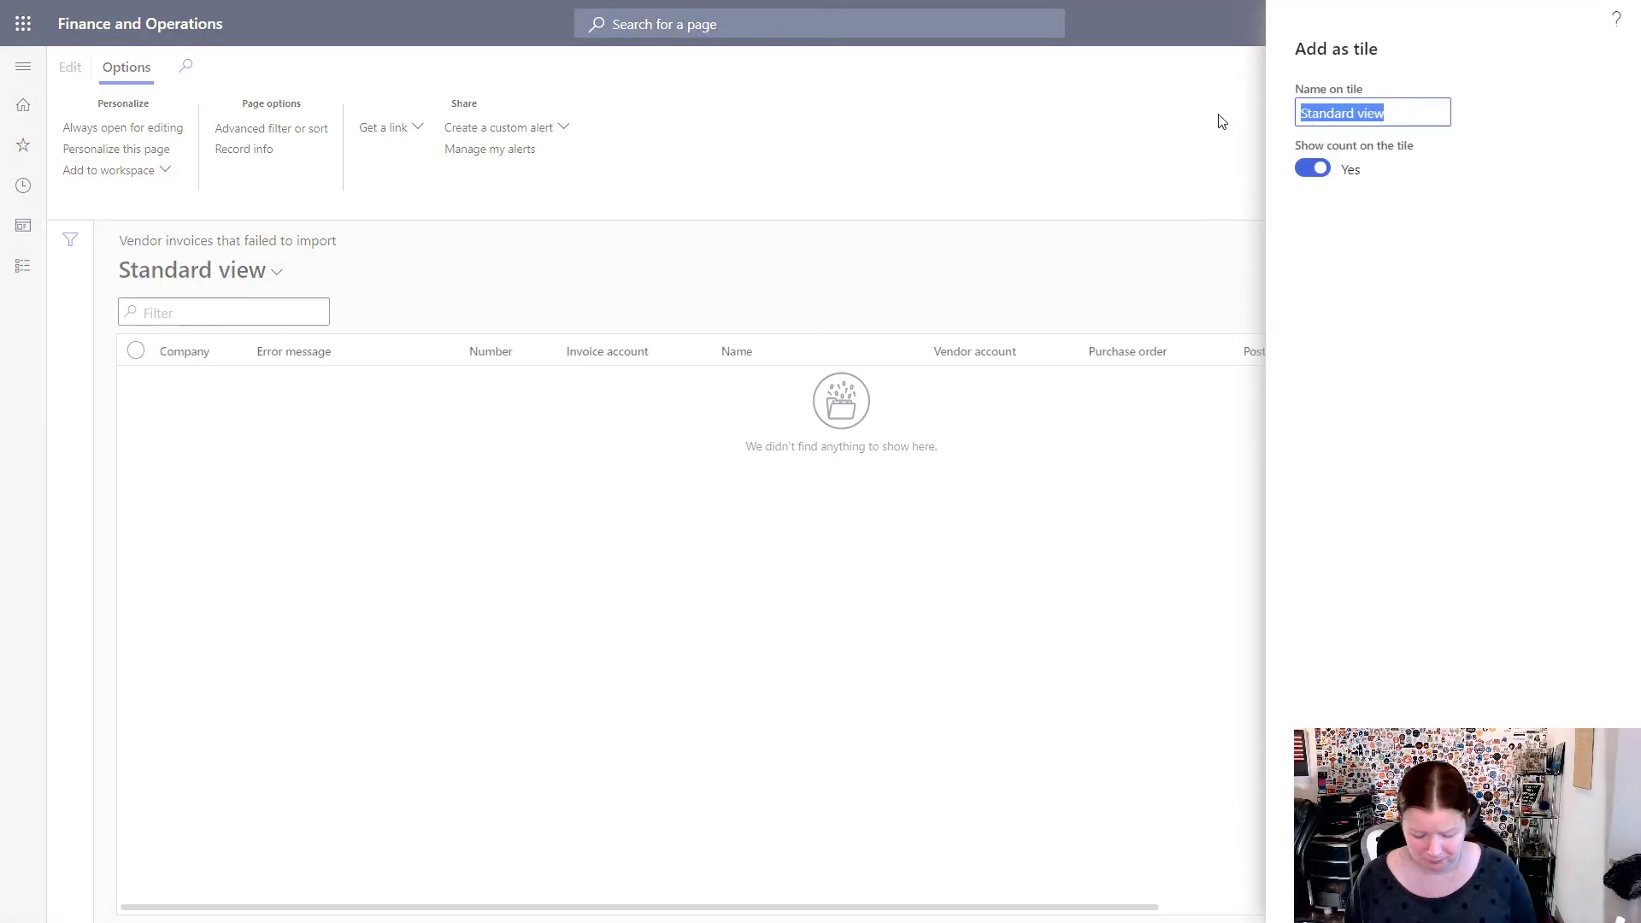
text(Vendor)
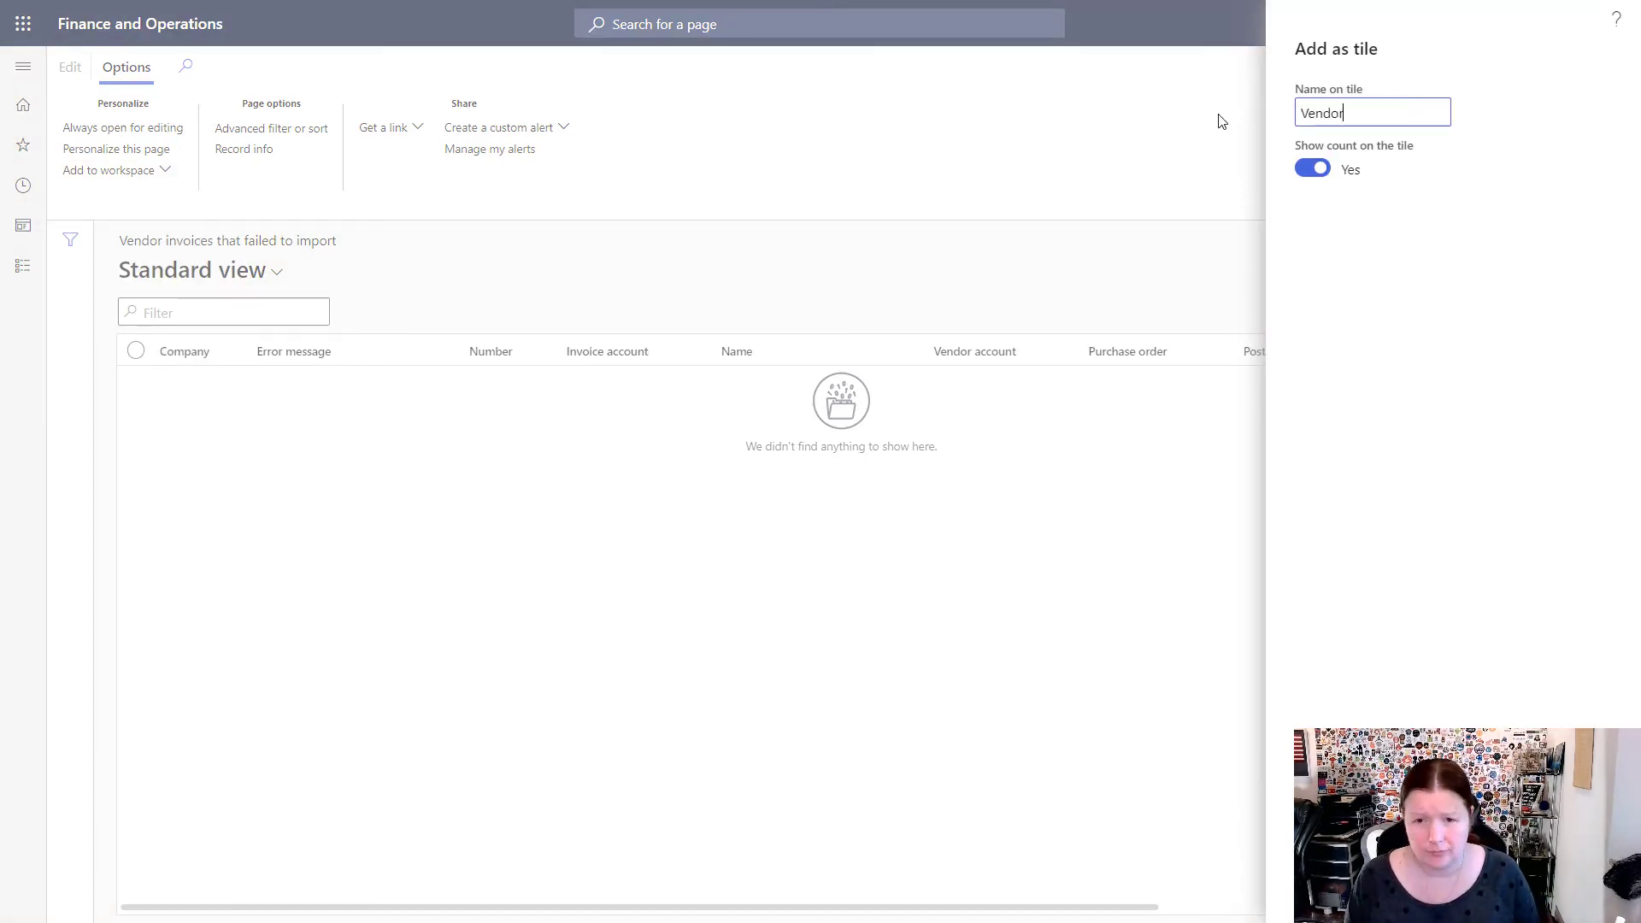
text( invoices w)
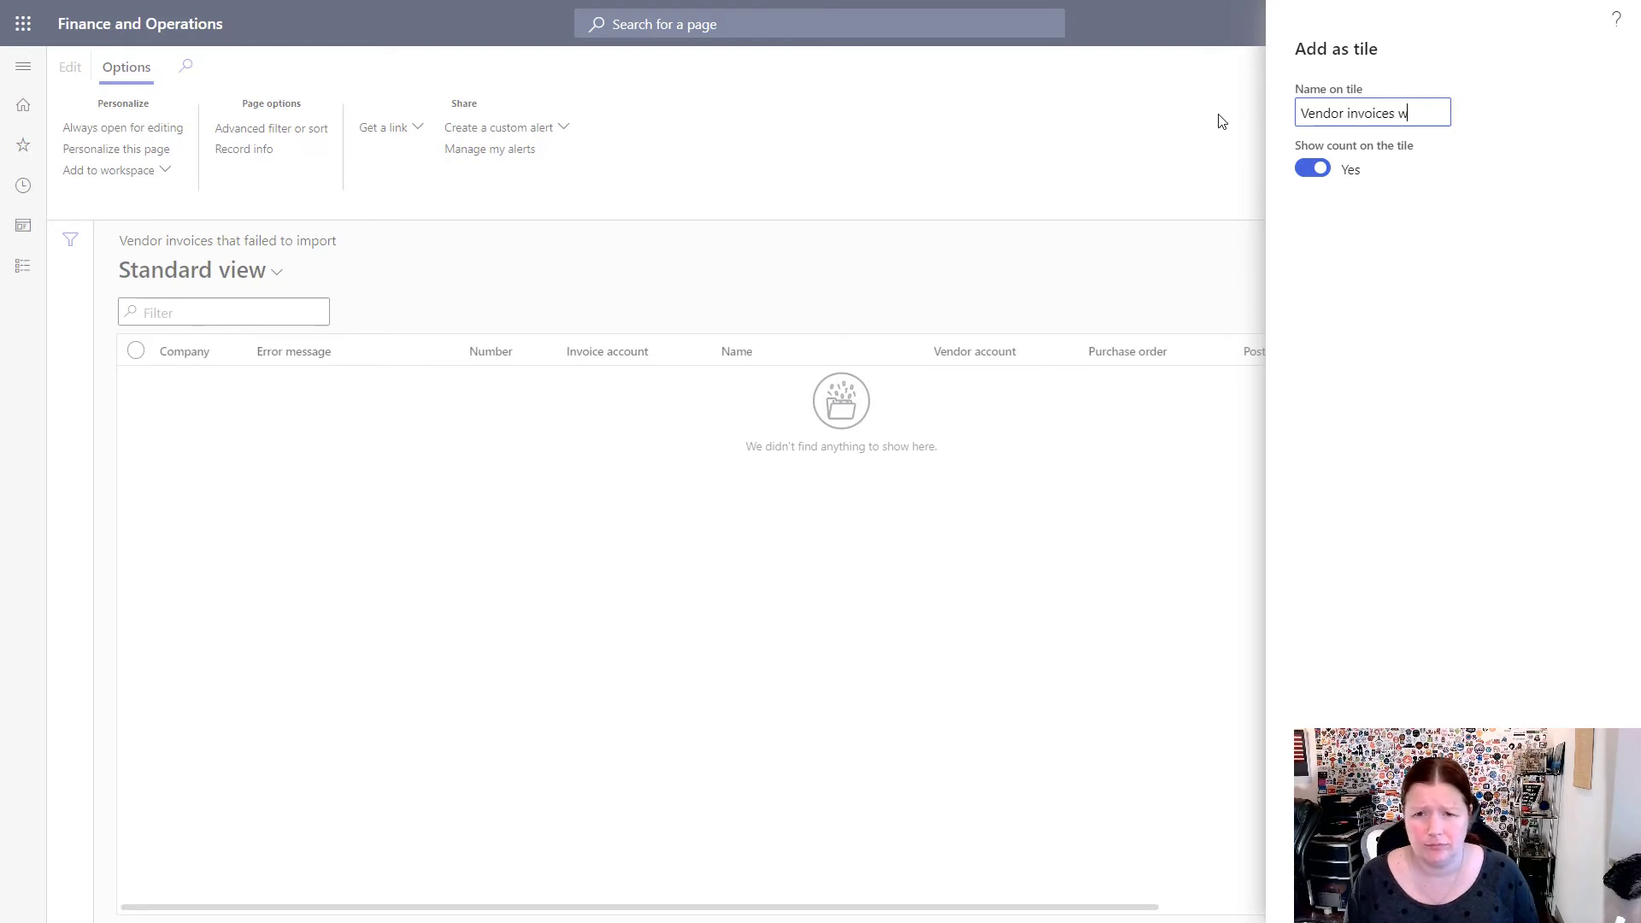
text(ith errors)
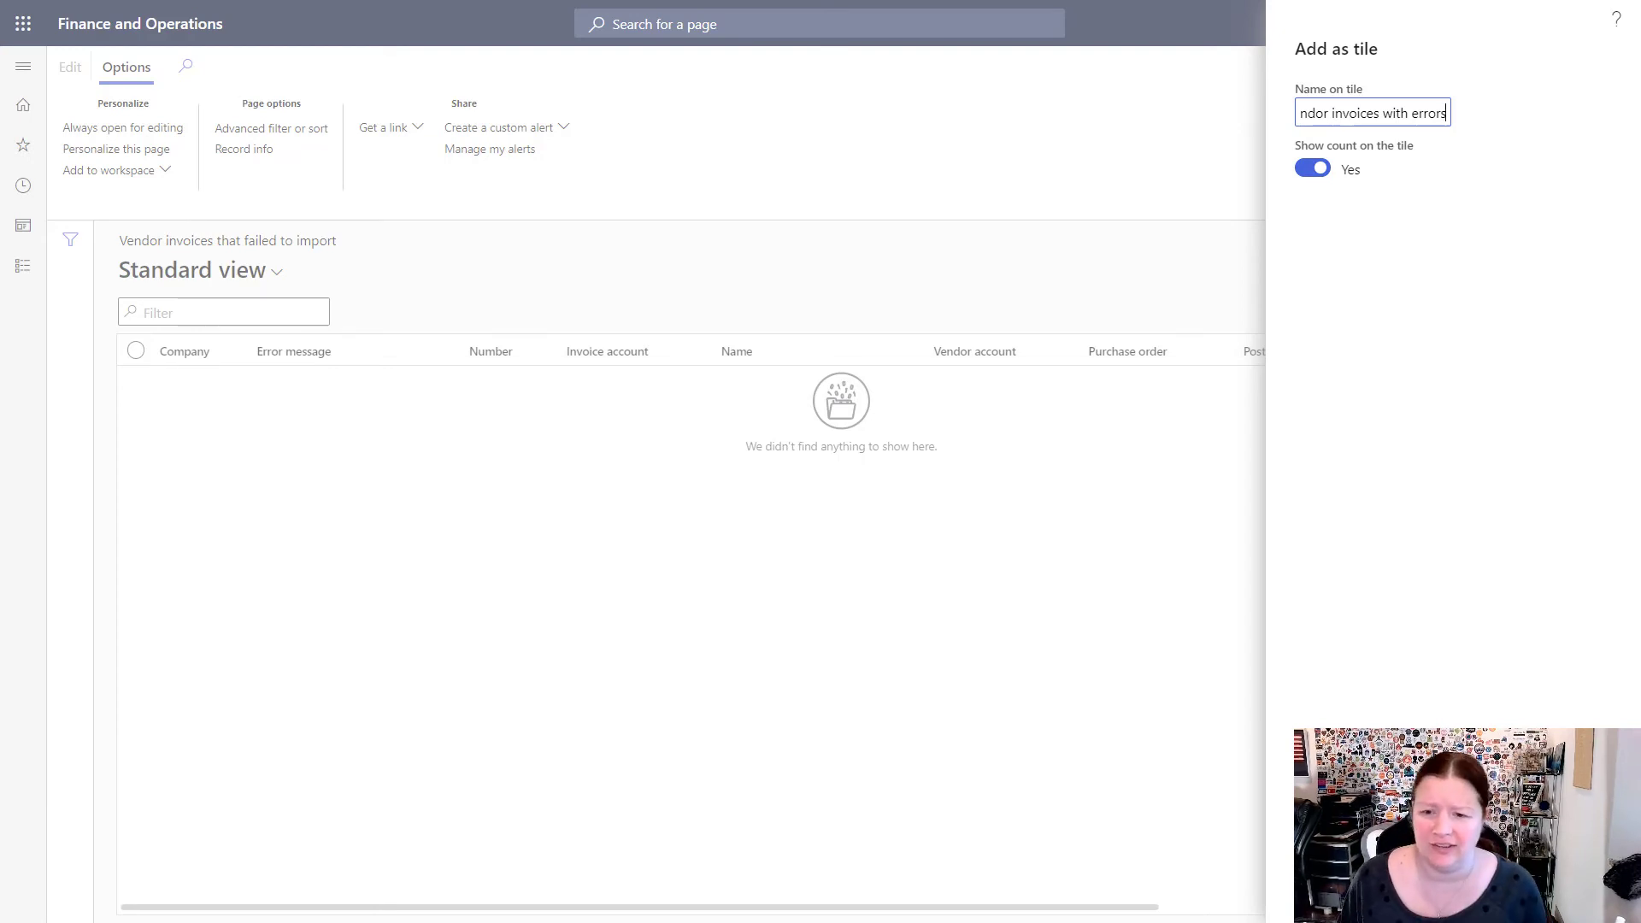
click(1503, 893)
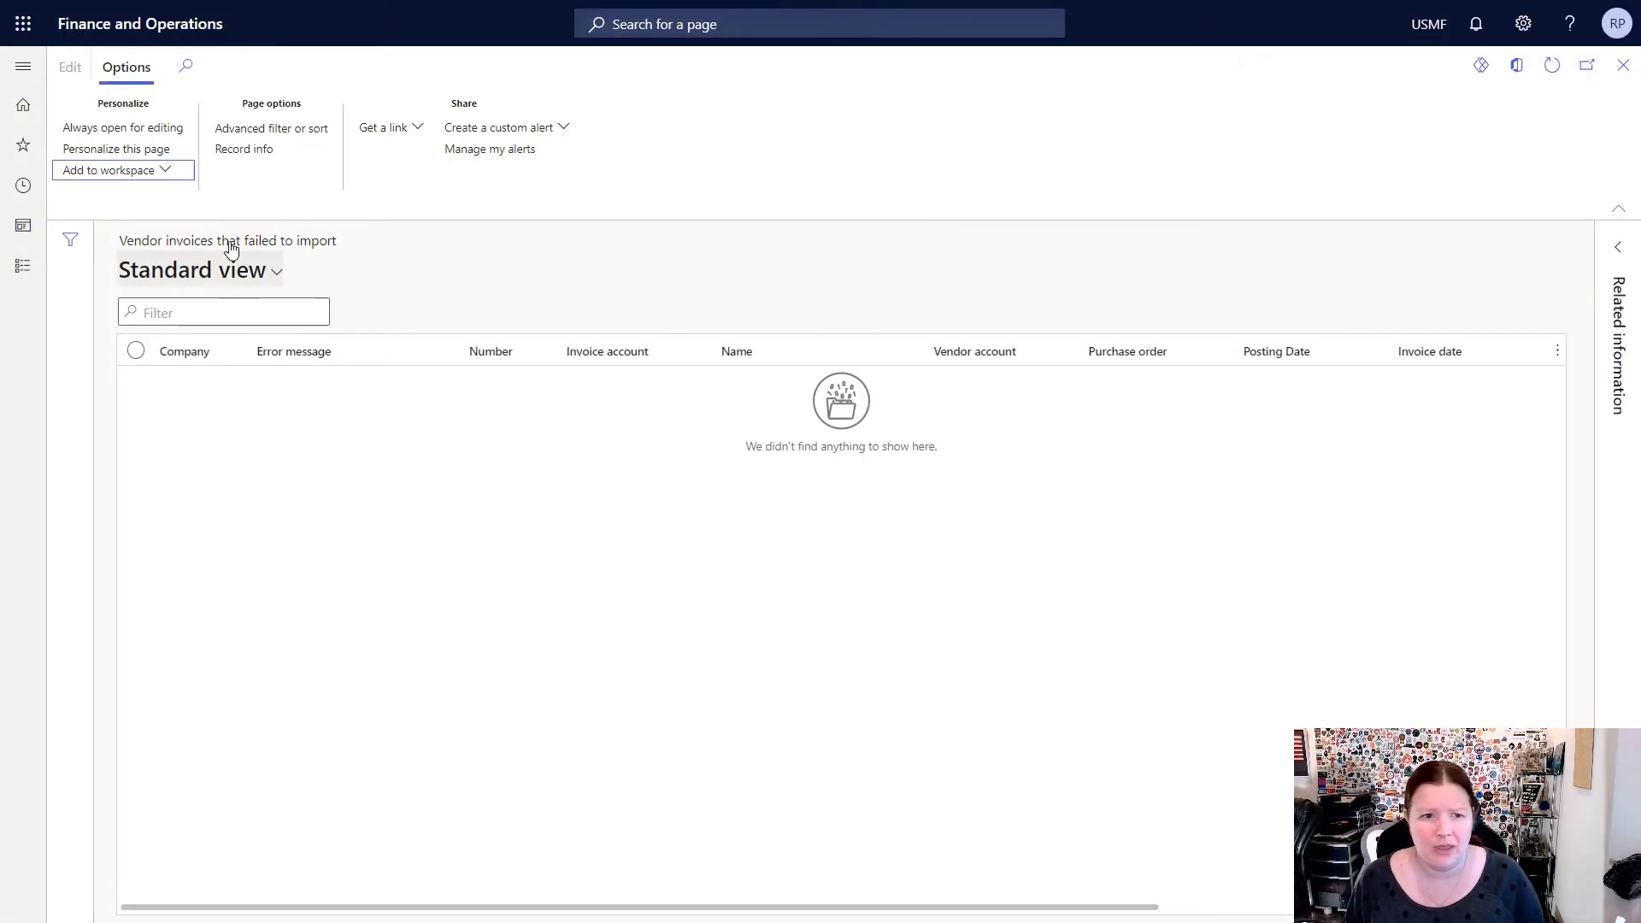
Start adding the same page to the Vendor invoice entry workspace as a list in the Tabular (up to 8 columns) style
click(94, 173)
click(168, 313)
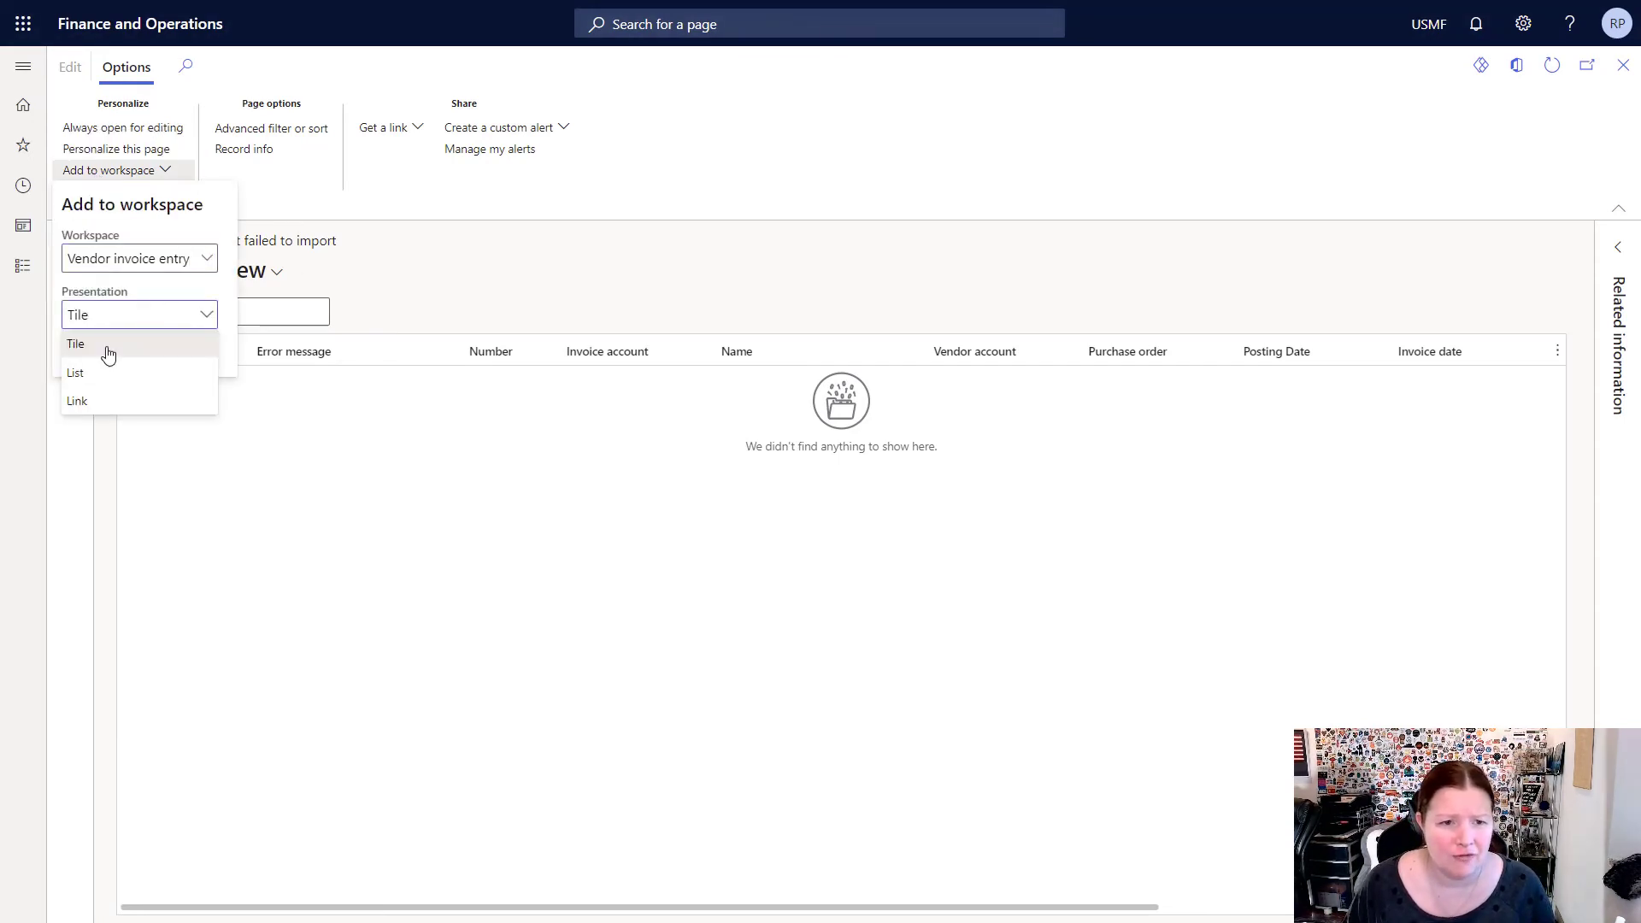
click(99, 381)
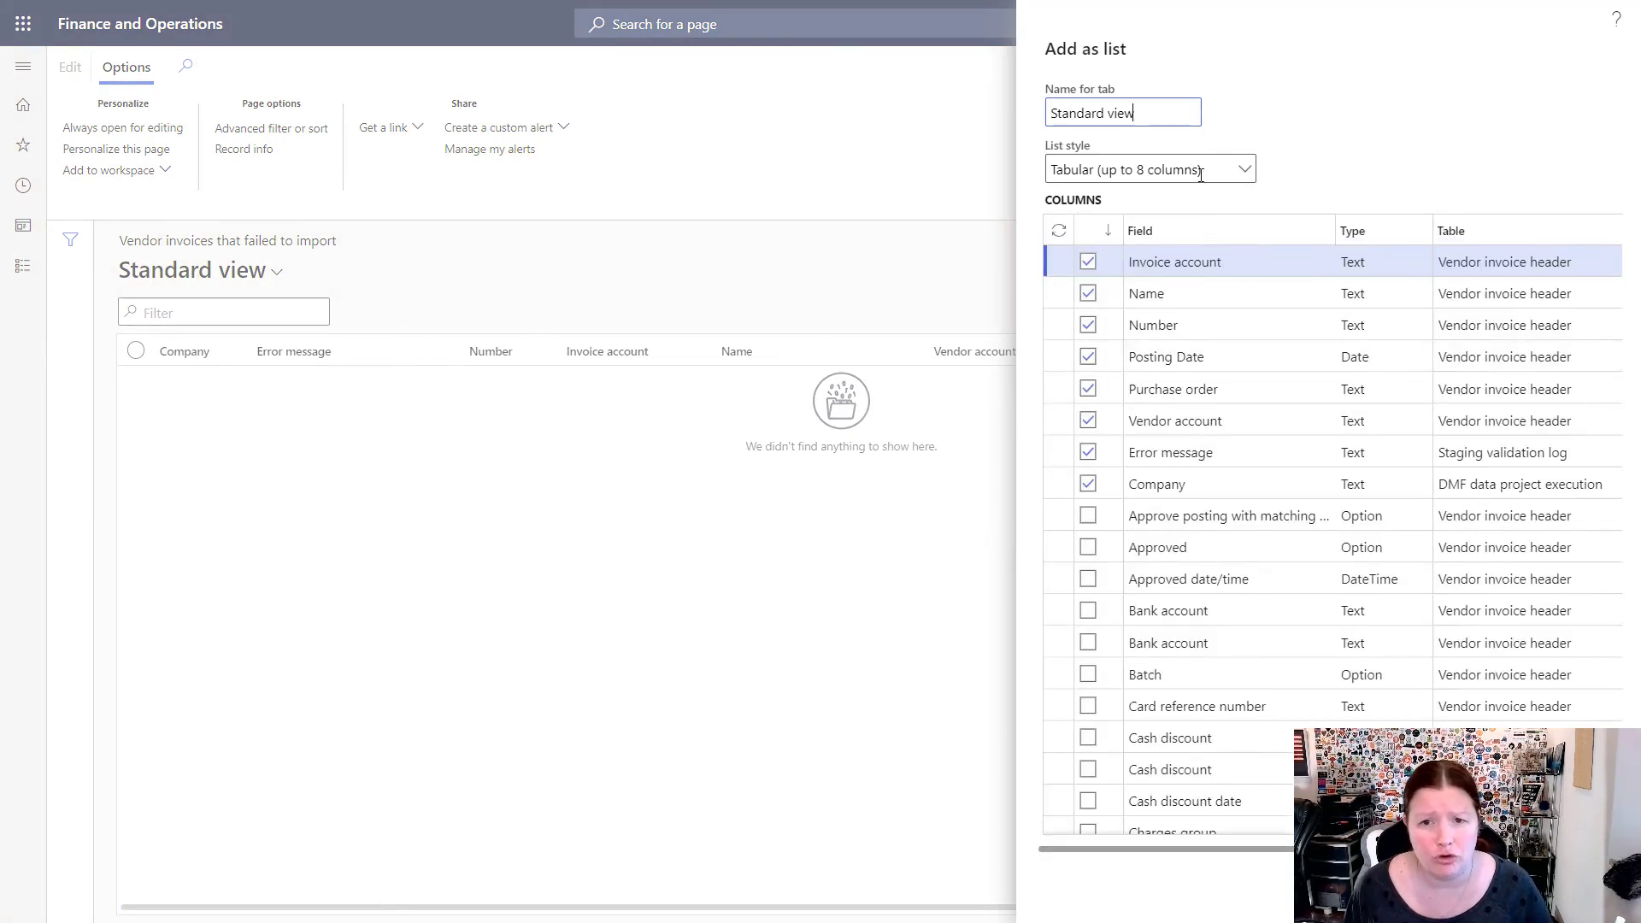
click(1247, 171)
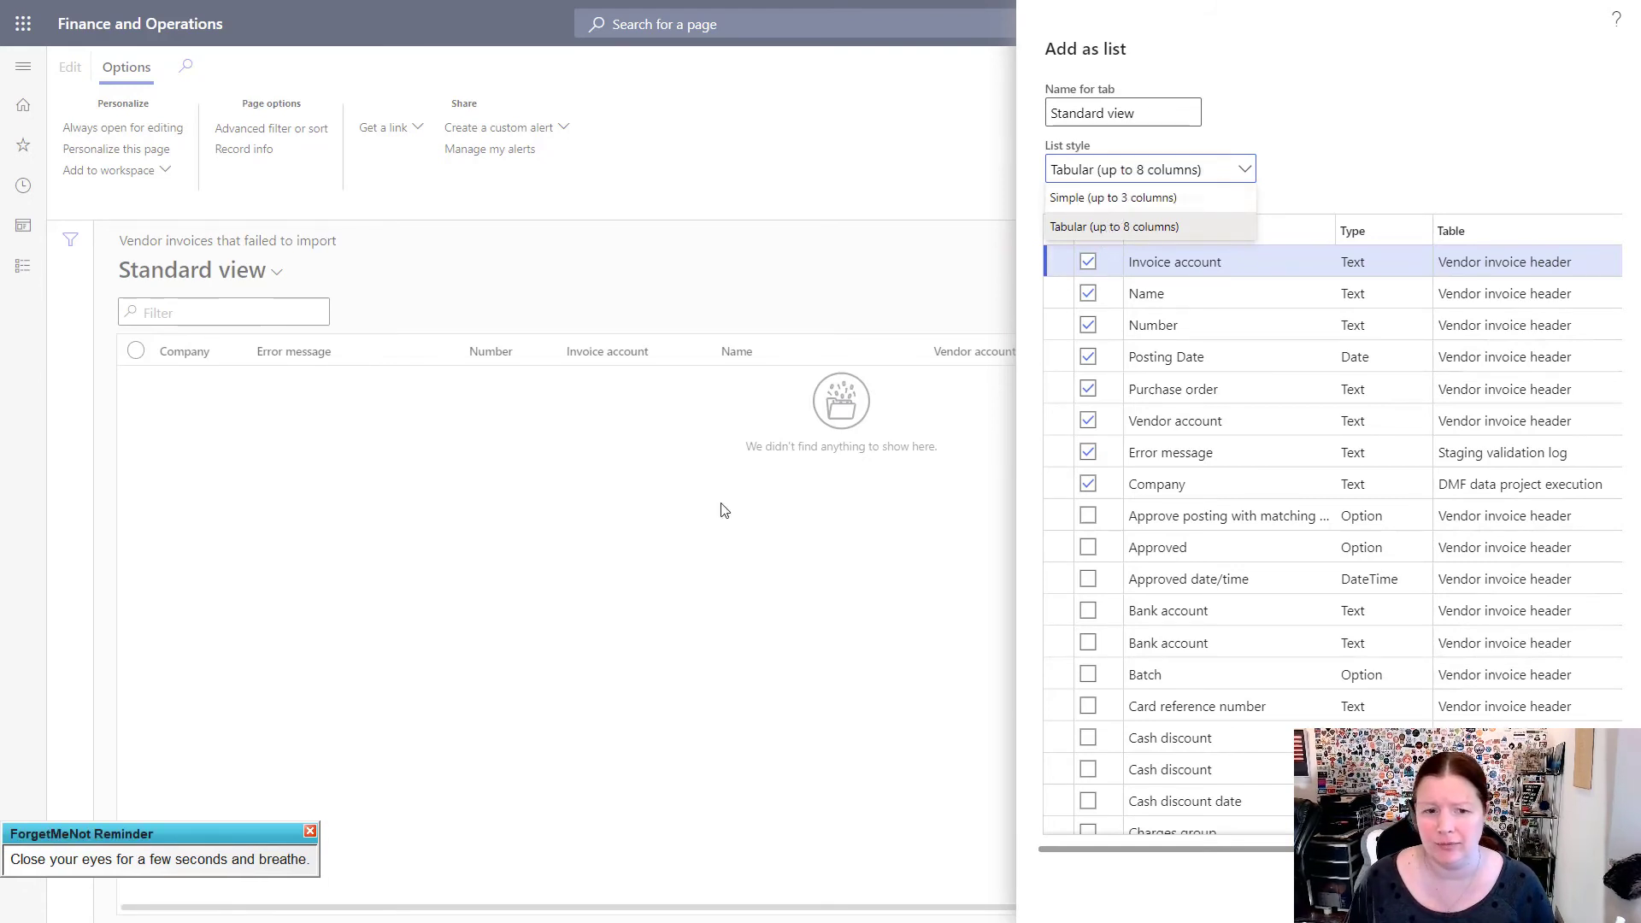
click(309, 831)
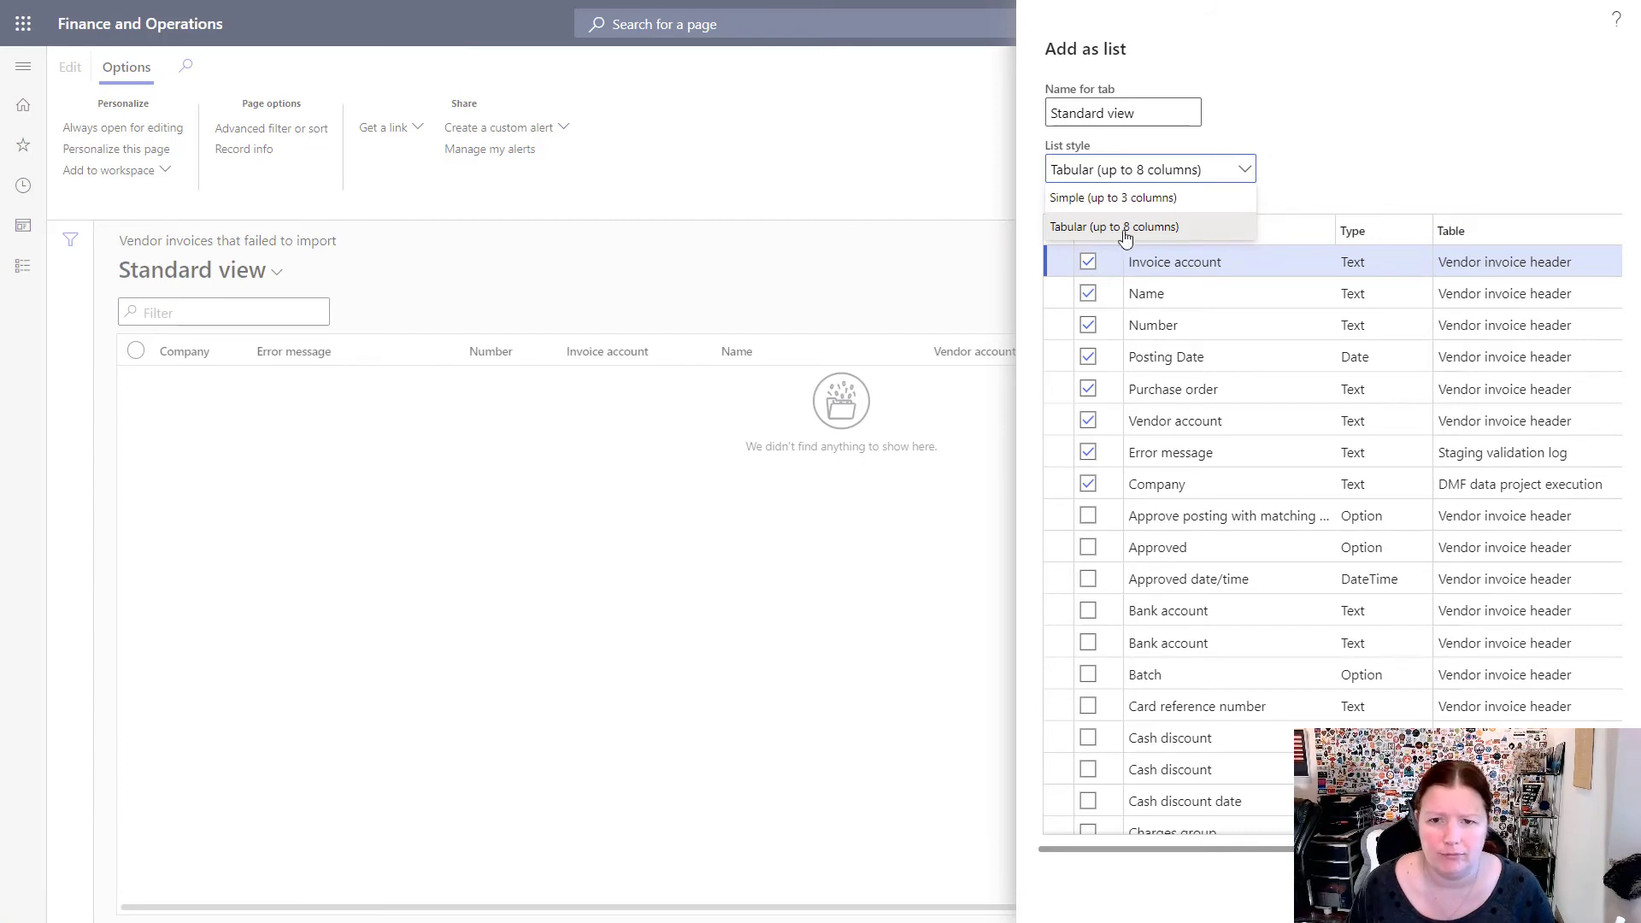
click(1161, 113)
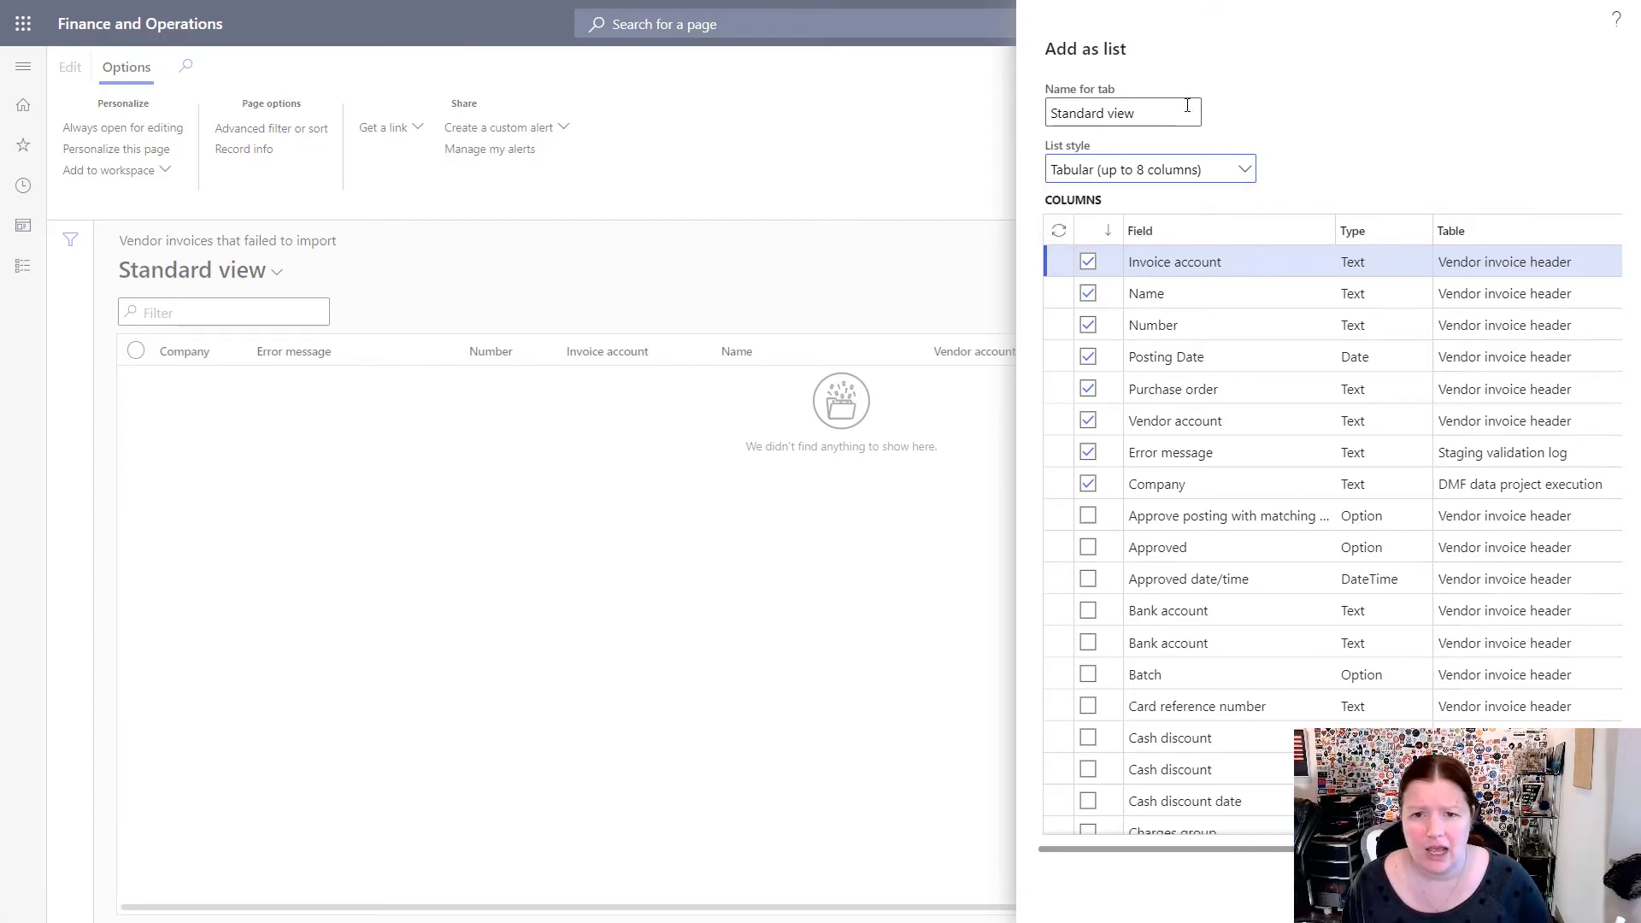
Name the list's tab Vendor invoices with error and add the list to the workspace with the preselected columns
drag(1160, 112, 1003, 114)
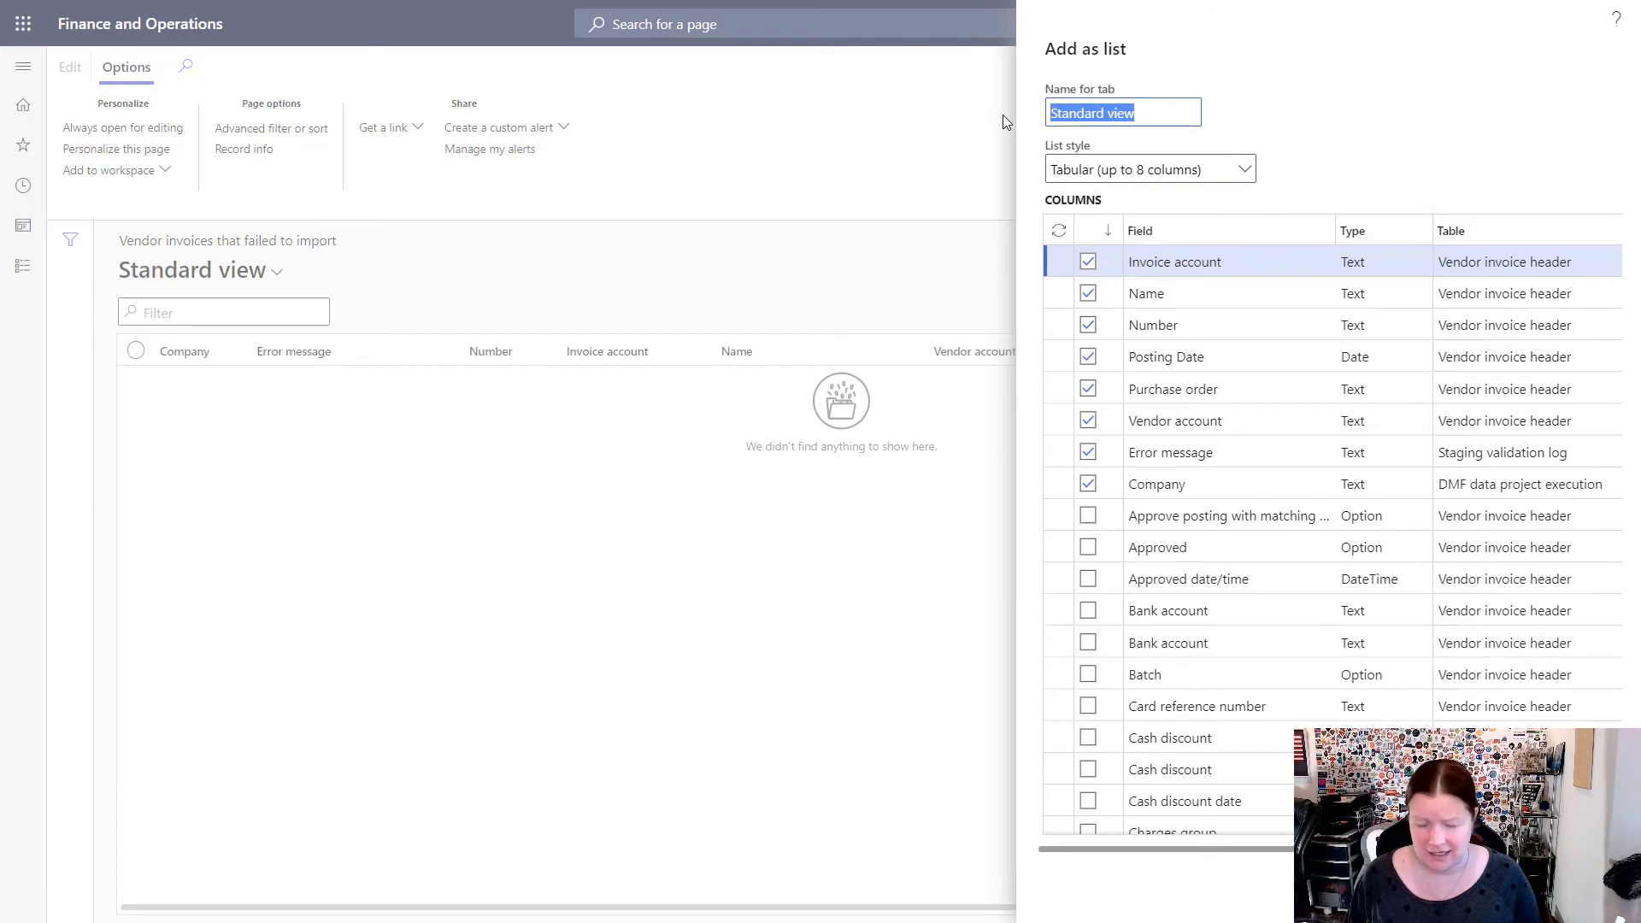
key(BackSpace)
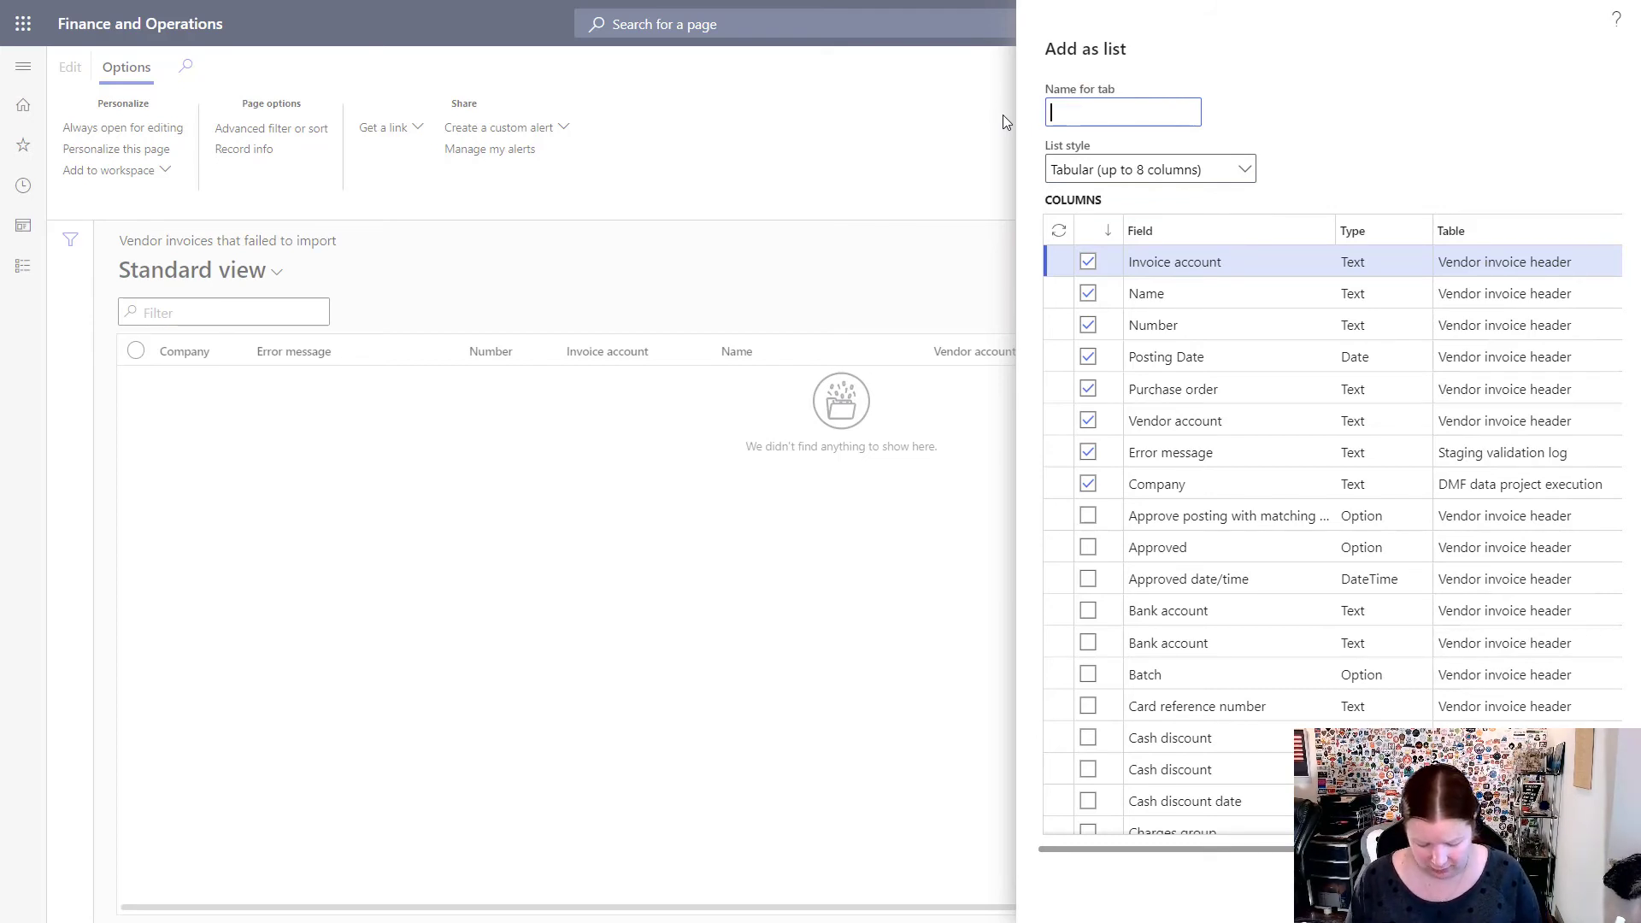
text(Vendor invoices w)
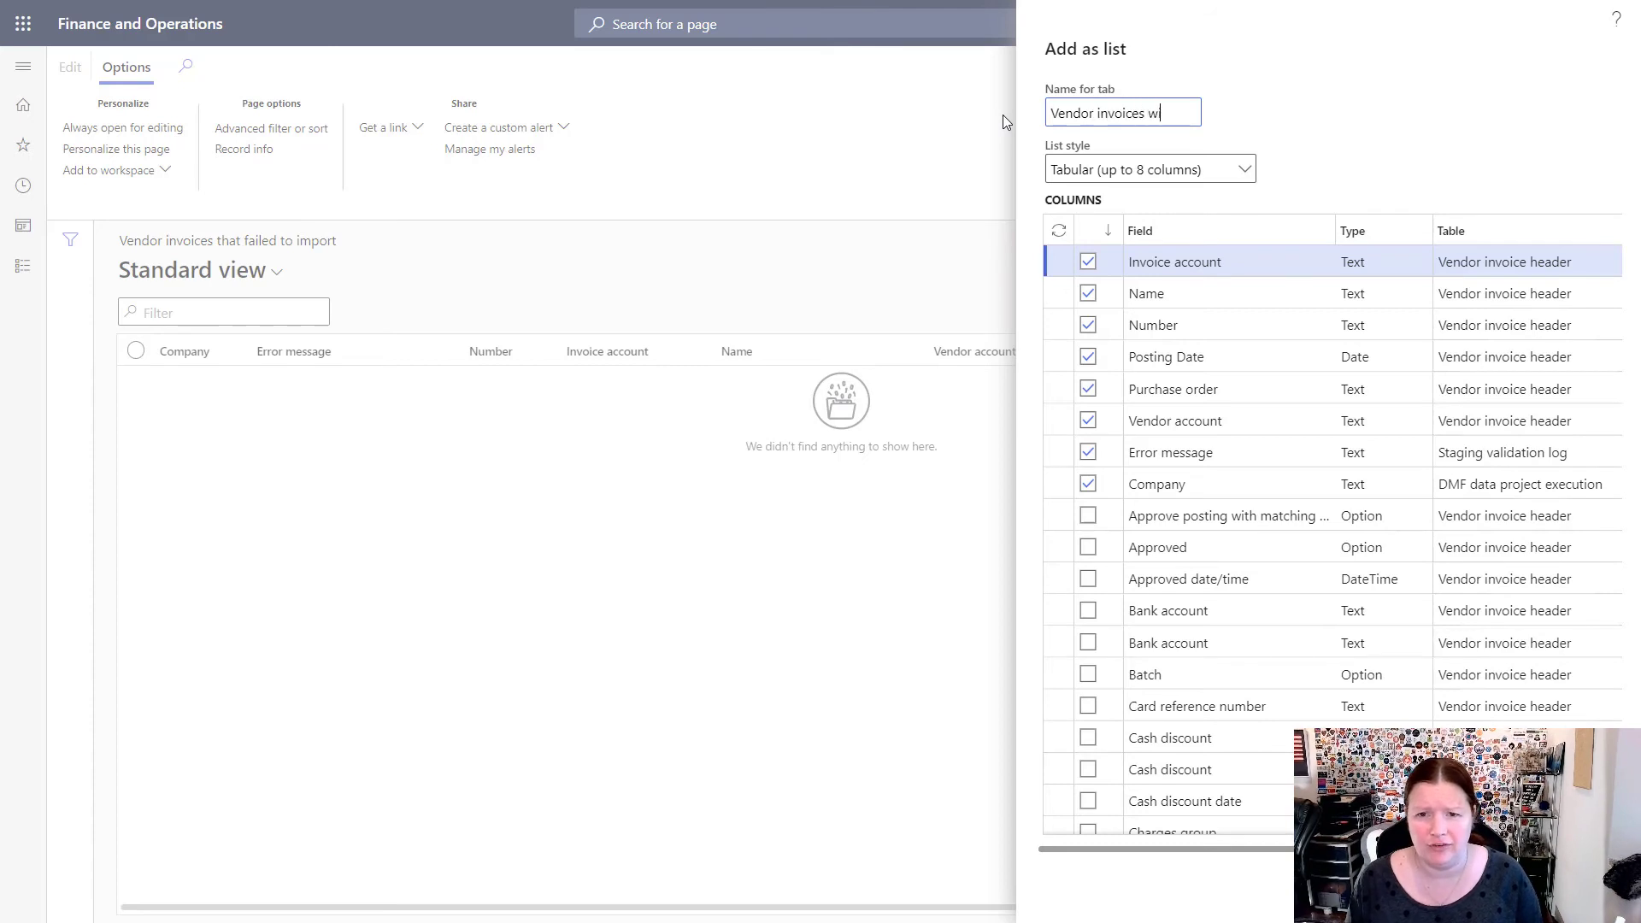
text(ith errors)
key(Tab)
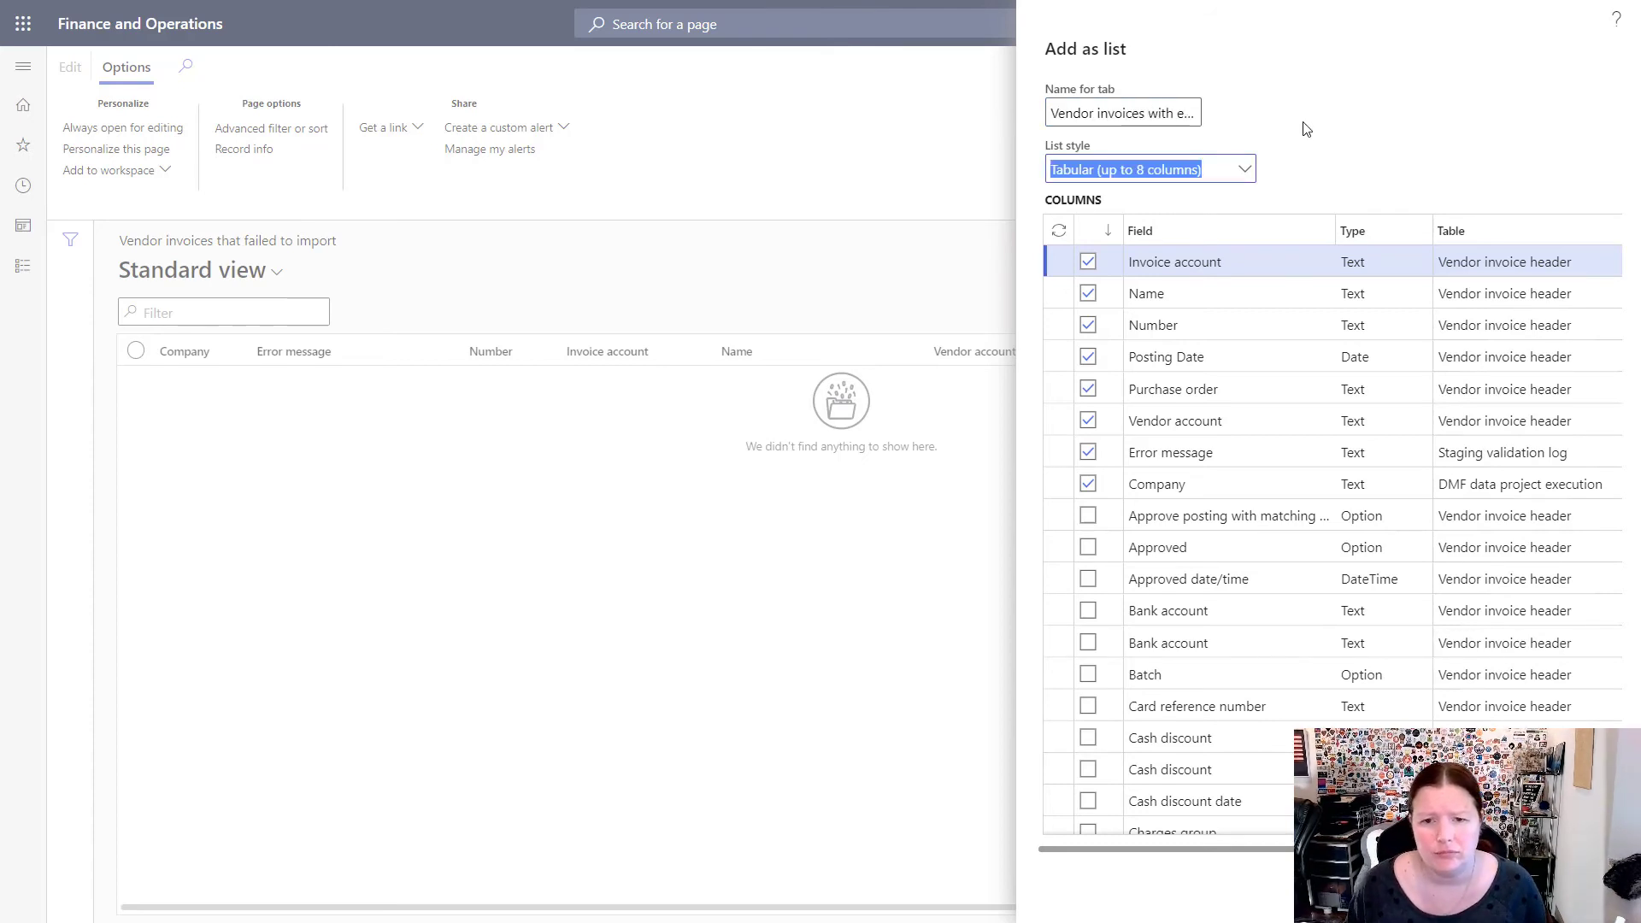
click(1354, 129)
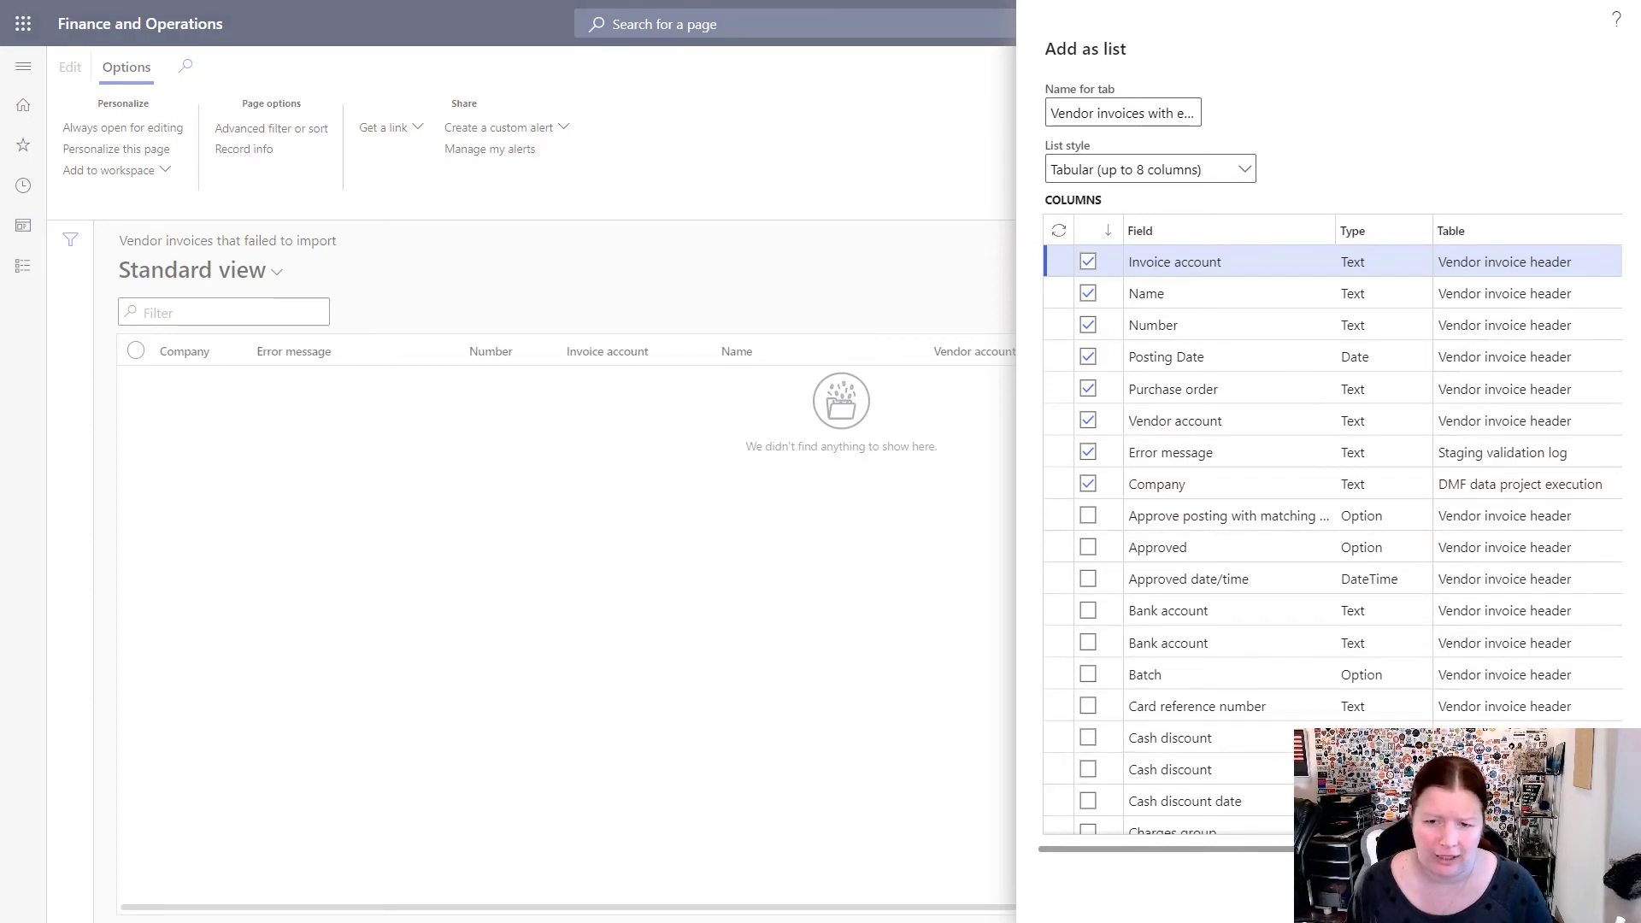
click(1491, 889)
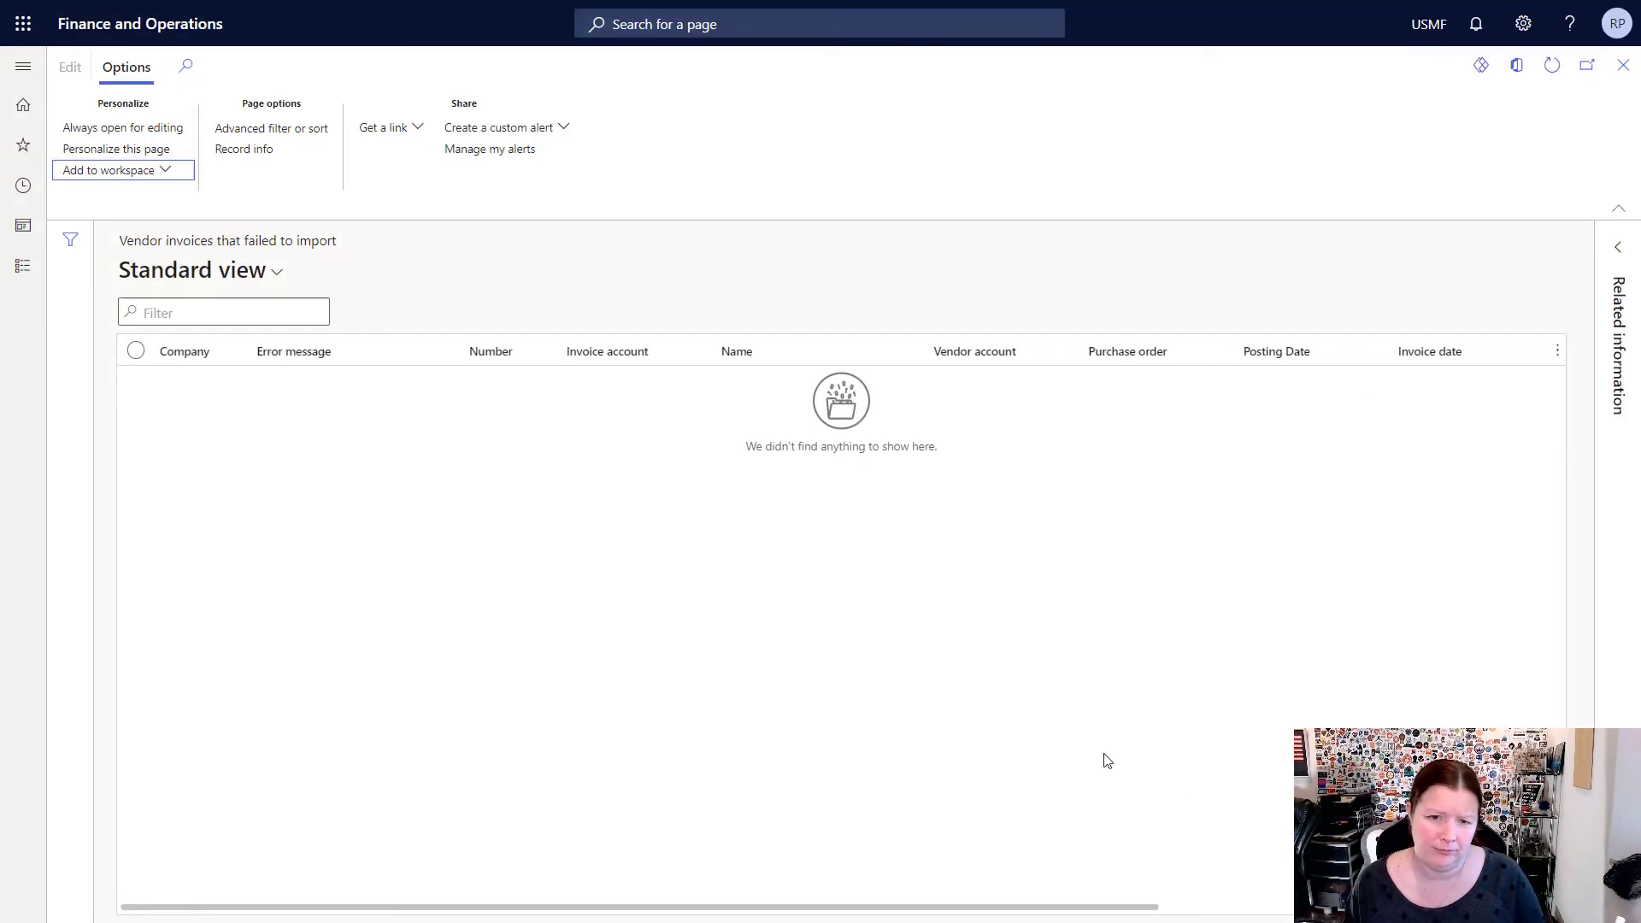
Add the page to the Vendor invoice entry workspace as a link named Vendor invoices with errors in the group Process invoices
click(166, 173)
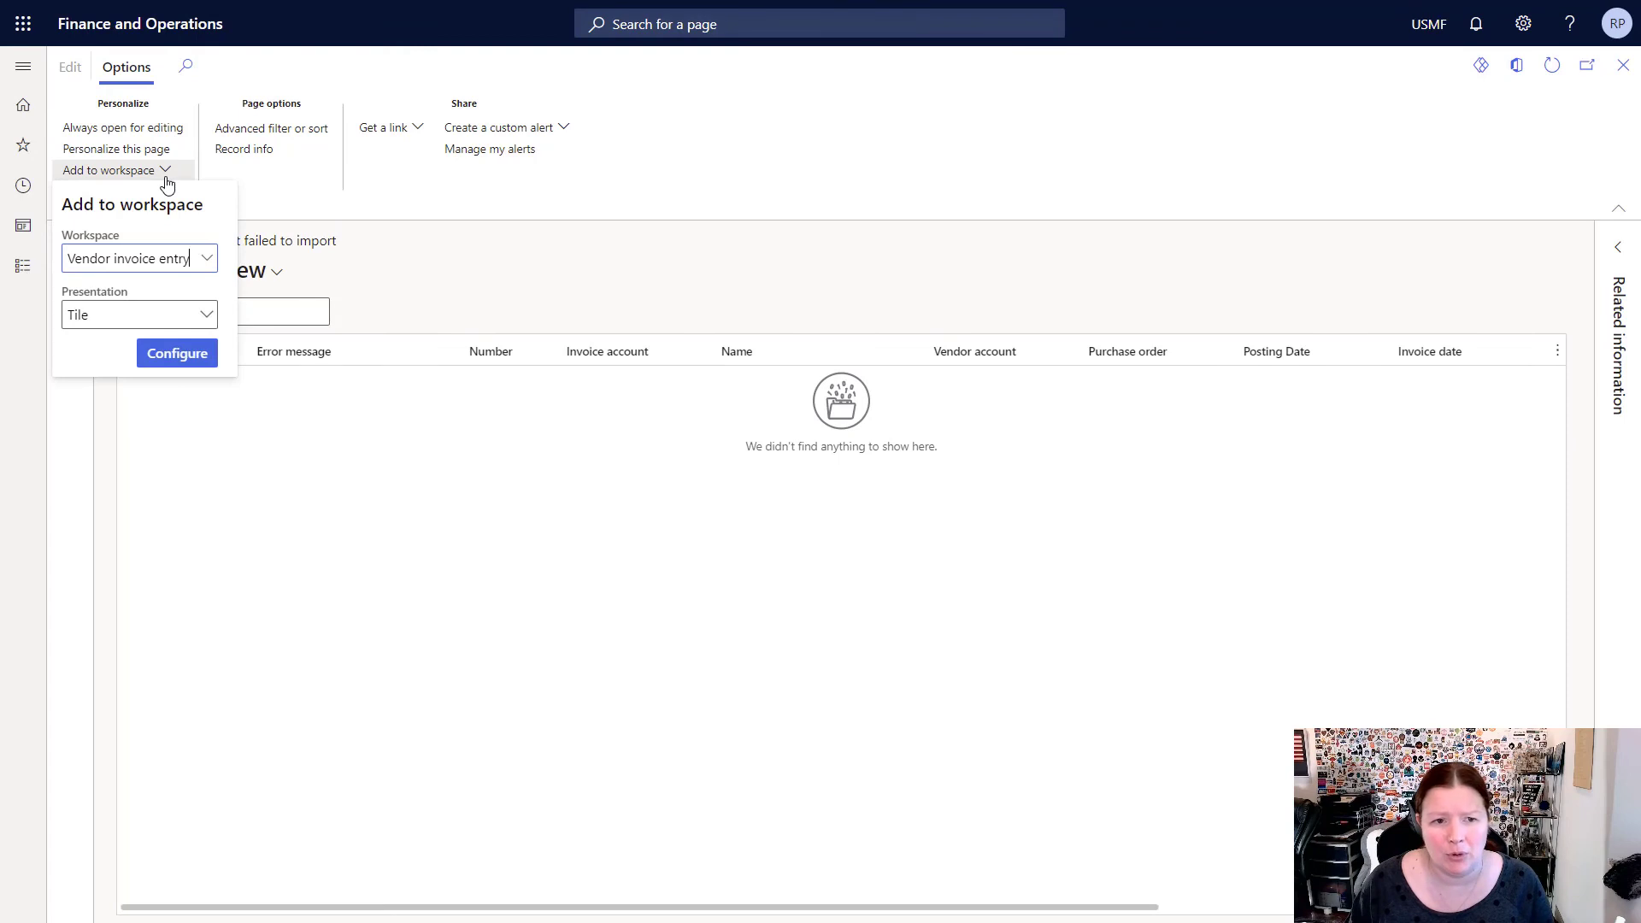
click(109, 318)
click(85, 402)
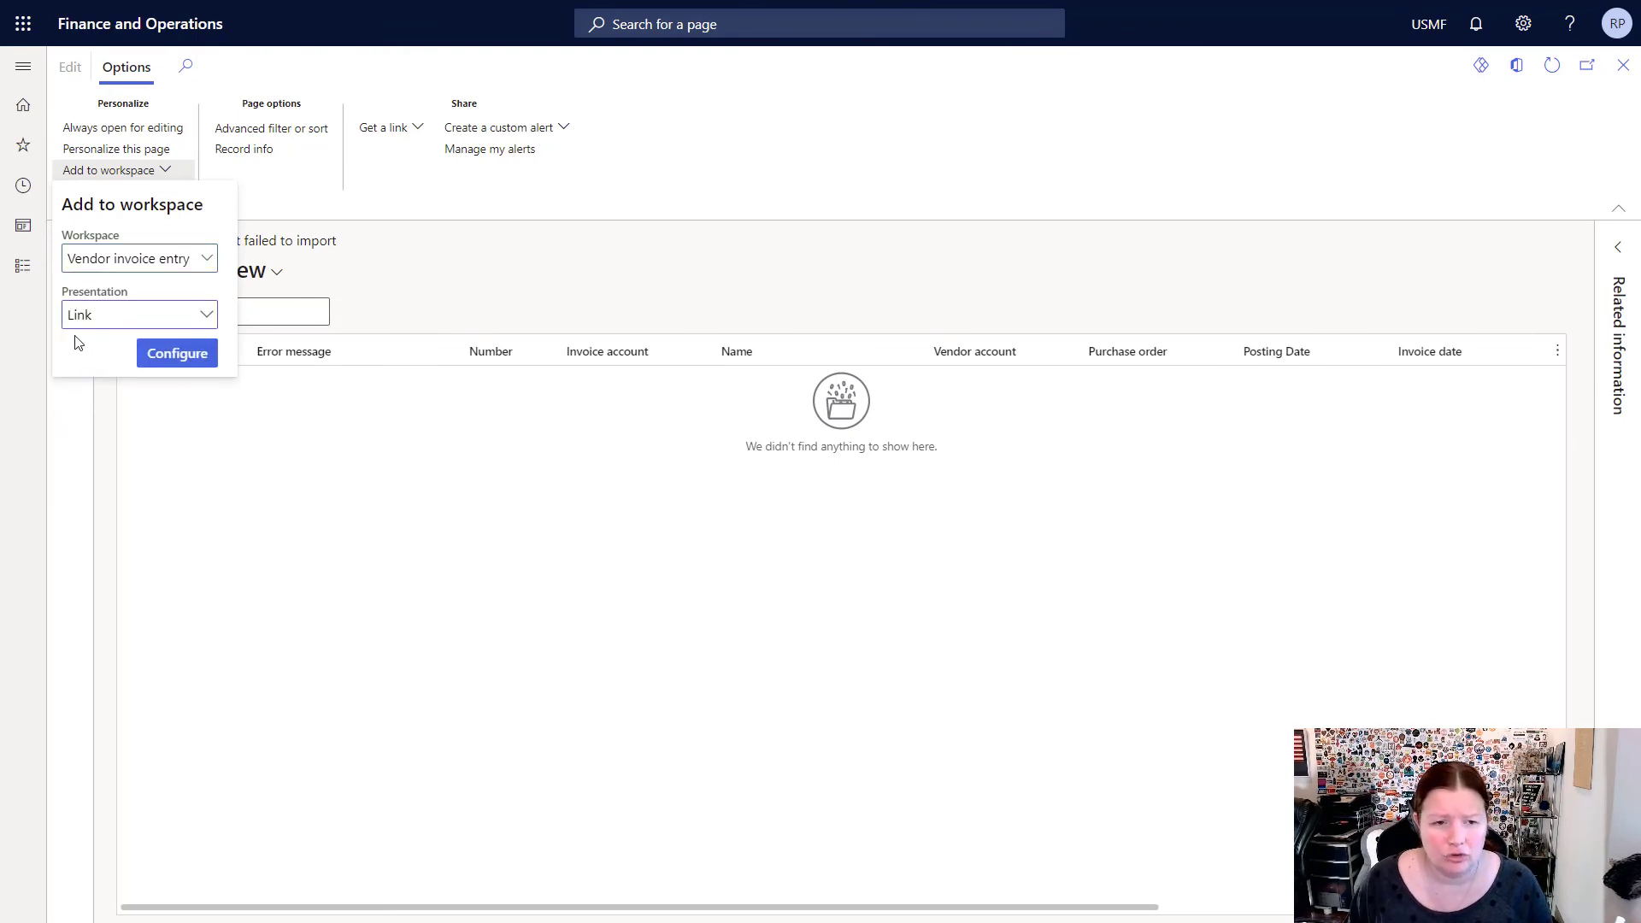
click(171, 356)
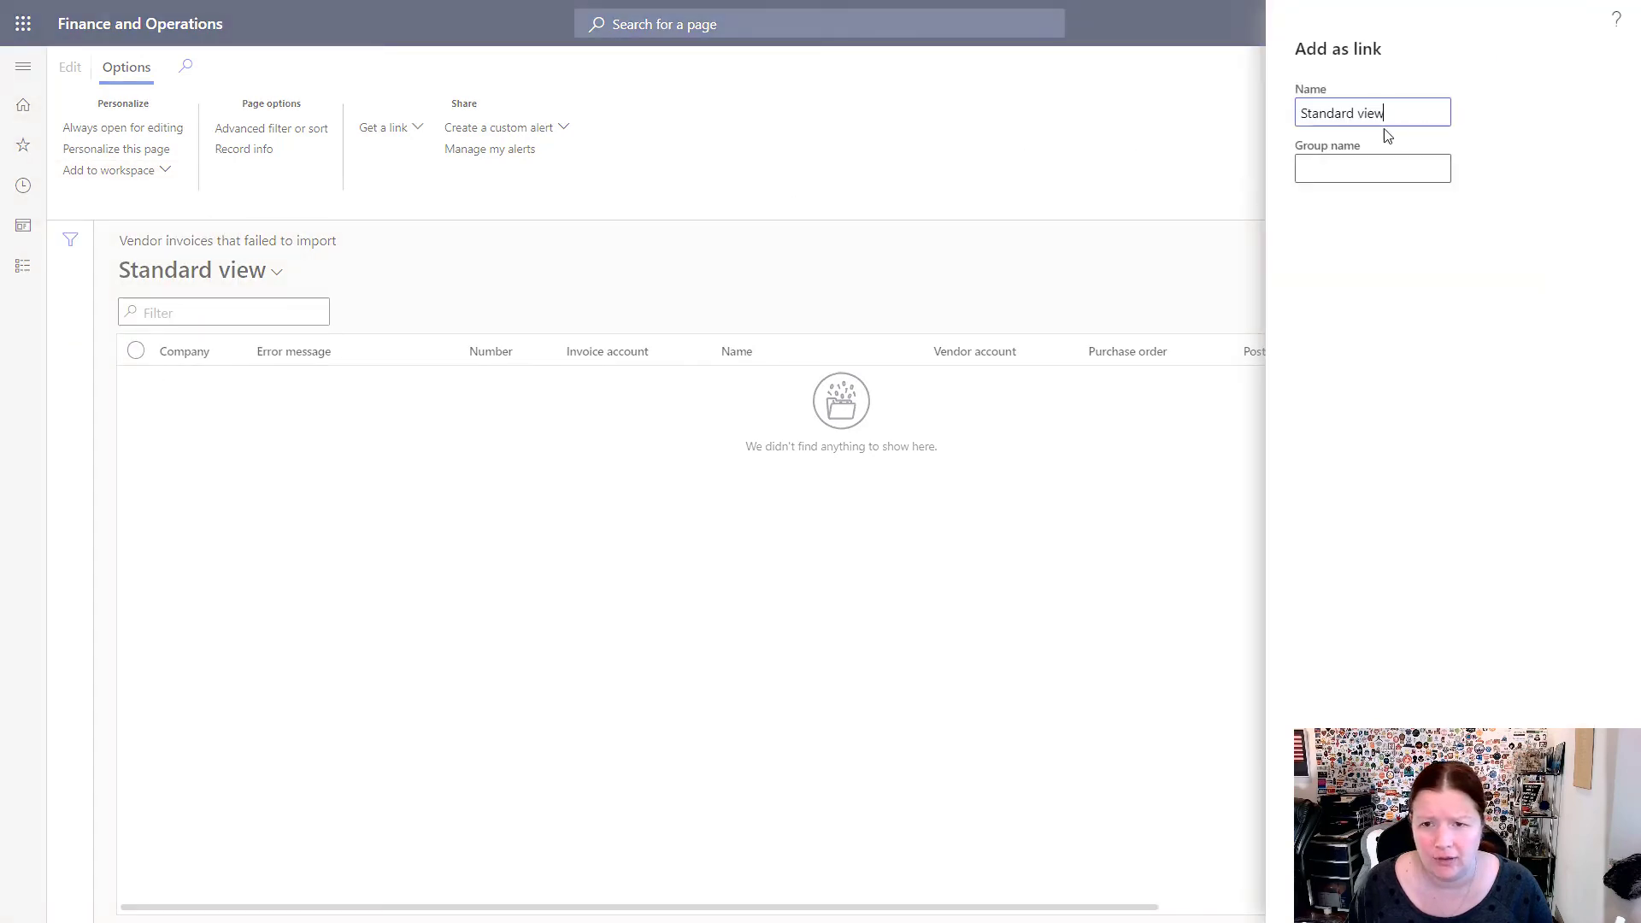
drag(1400, 112, 1211, 127)
text(Ven)
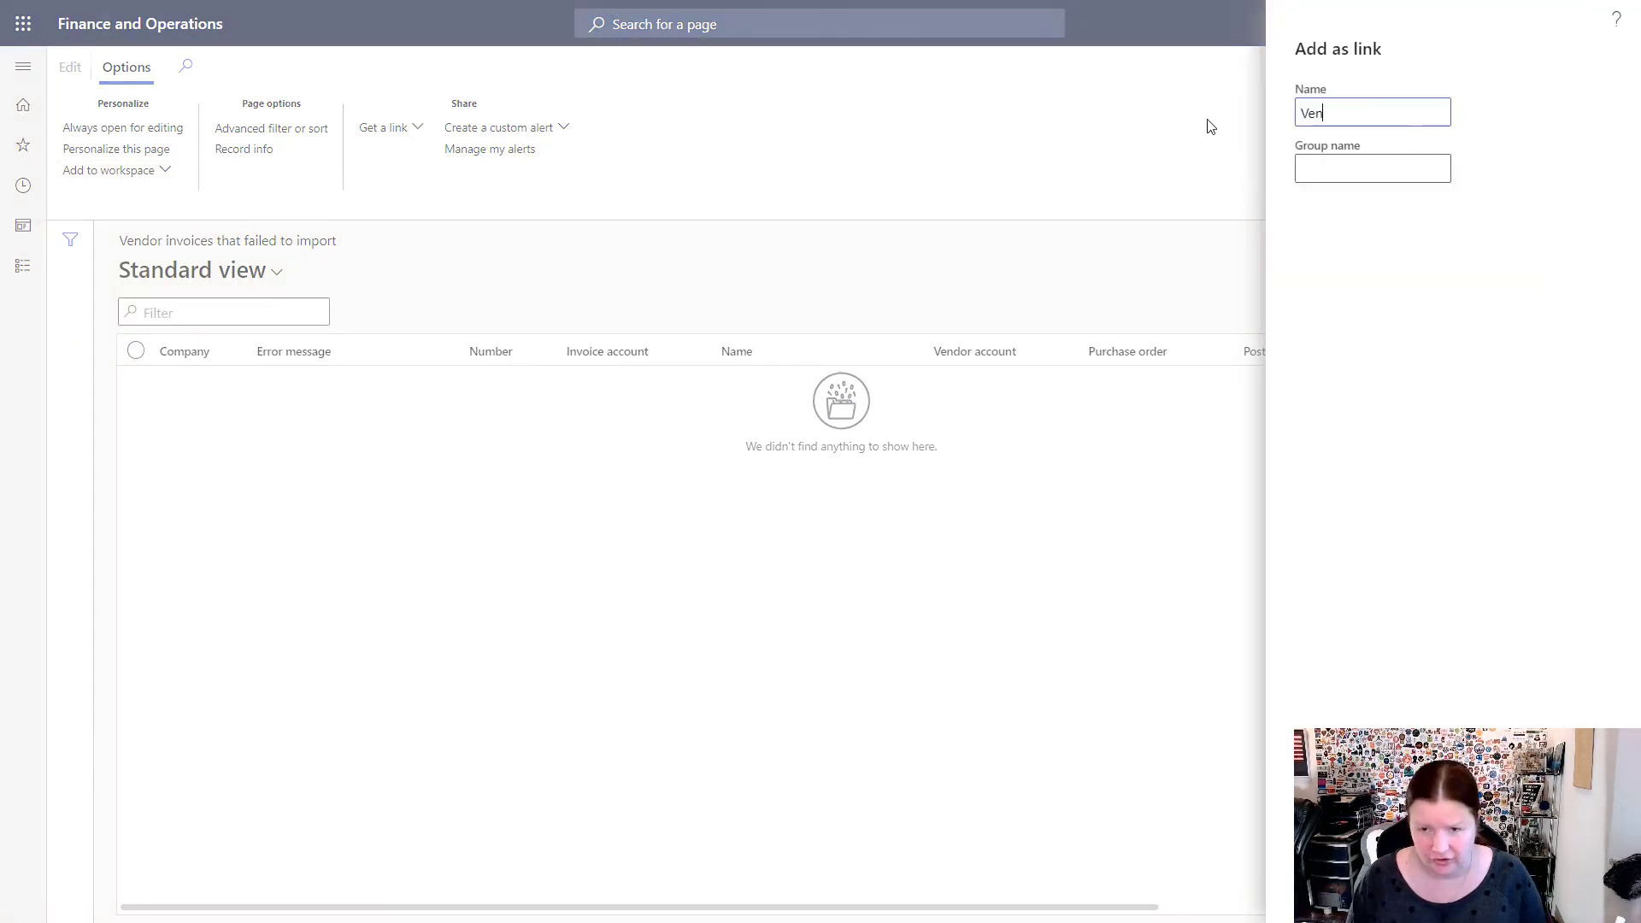
text(dor invoices with errors)
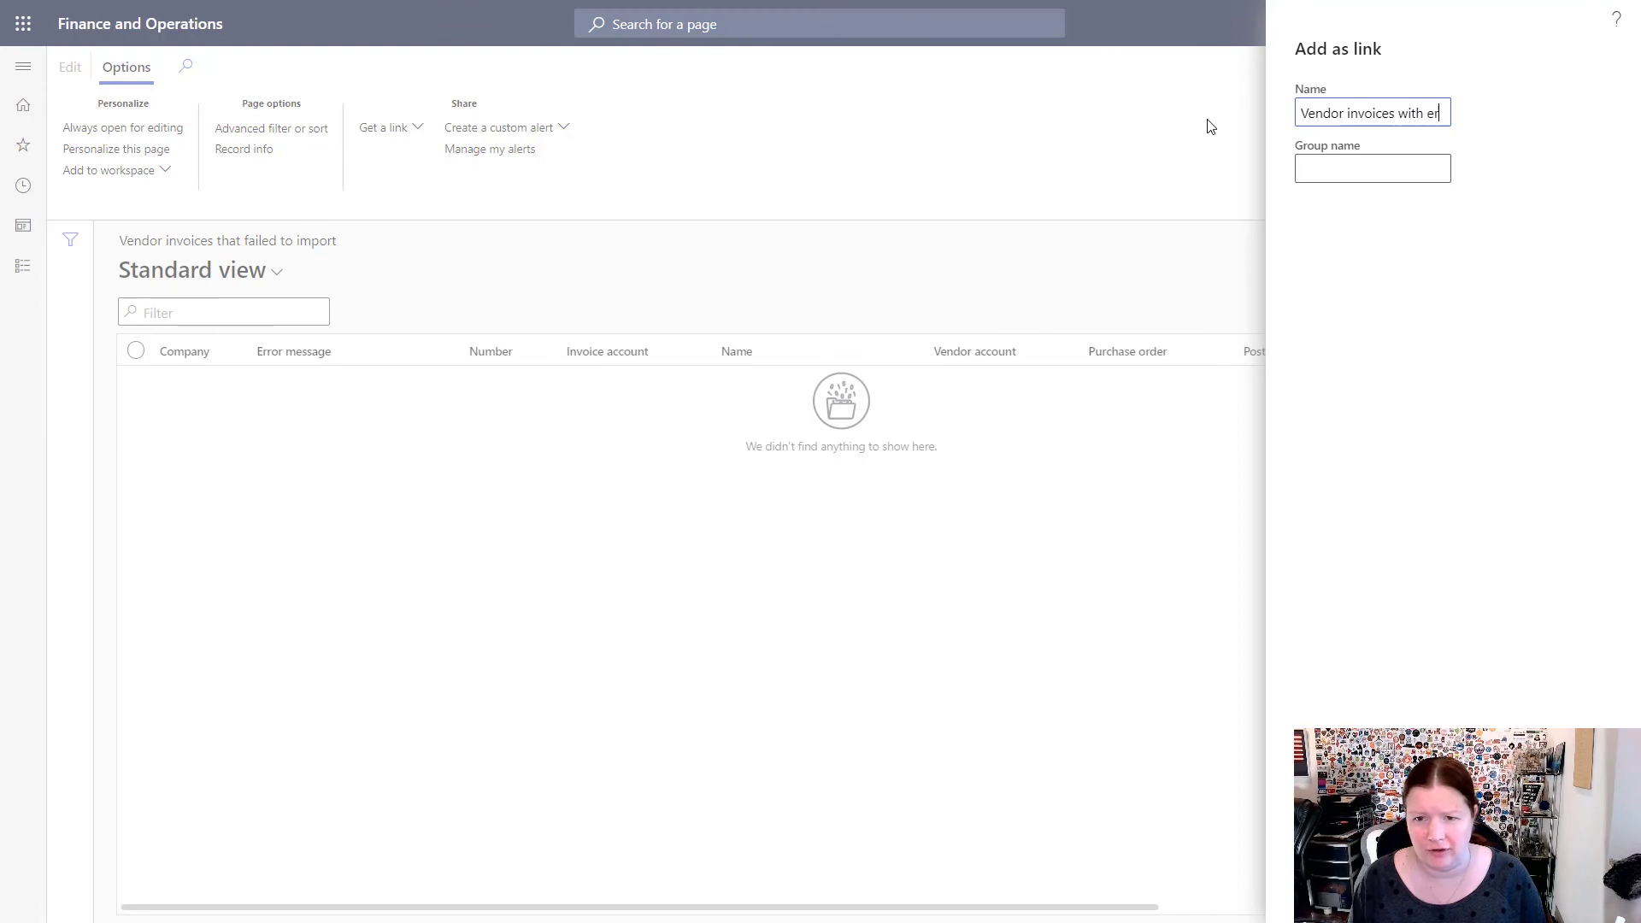
click(1343, 167)
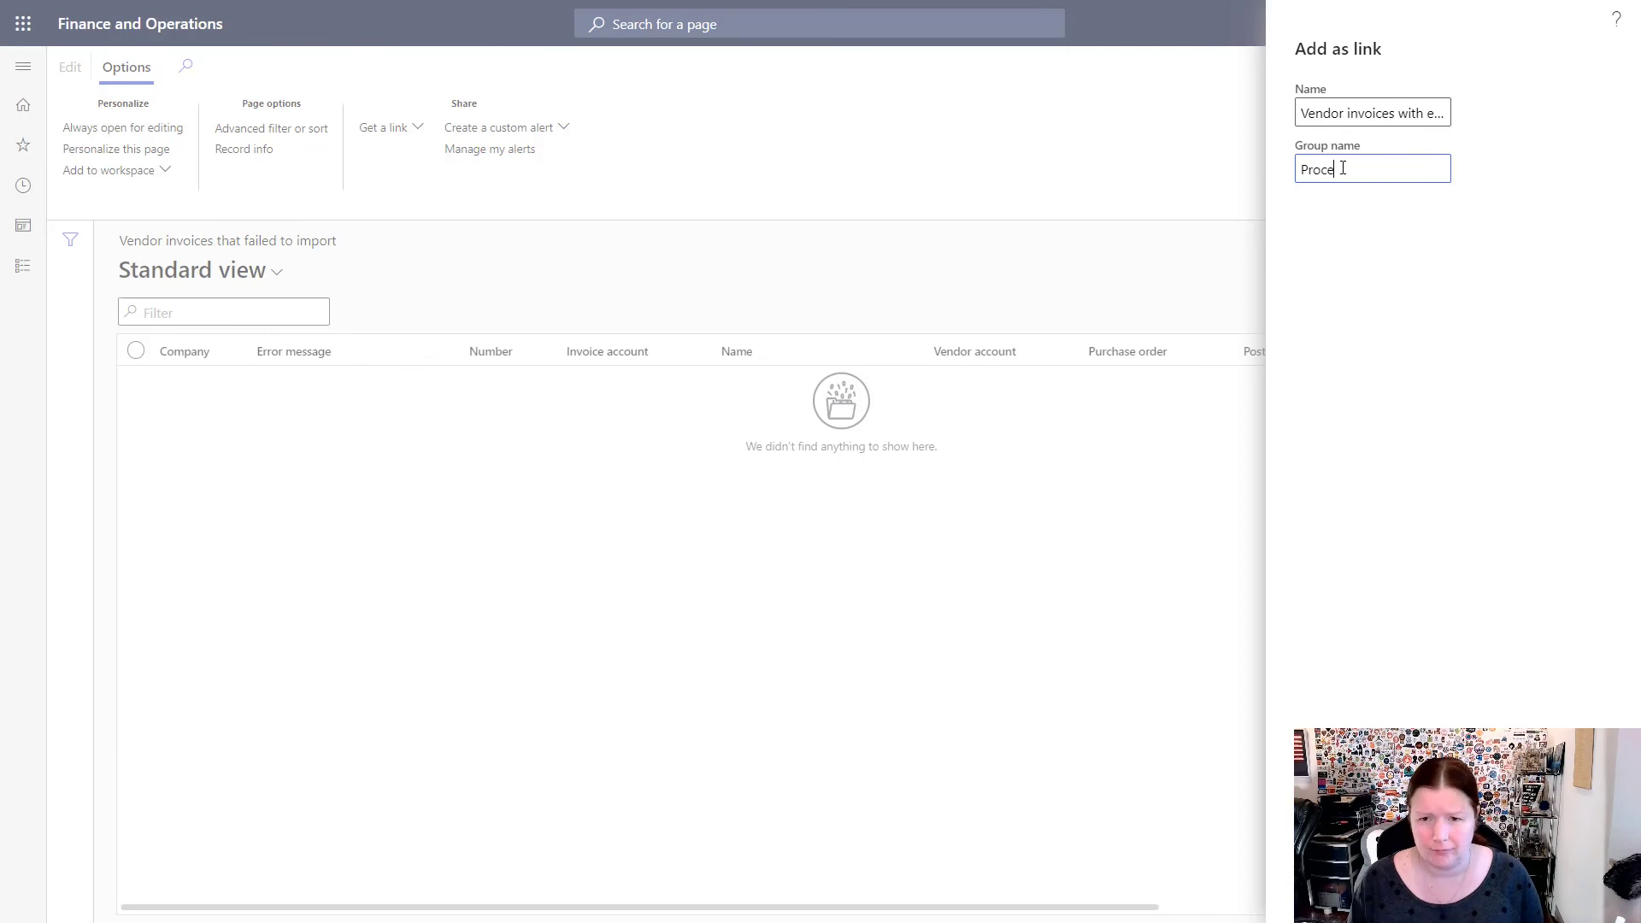
text(ss)
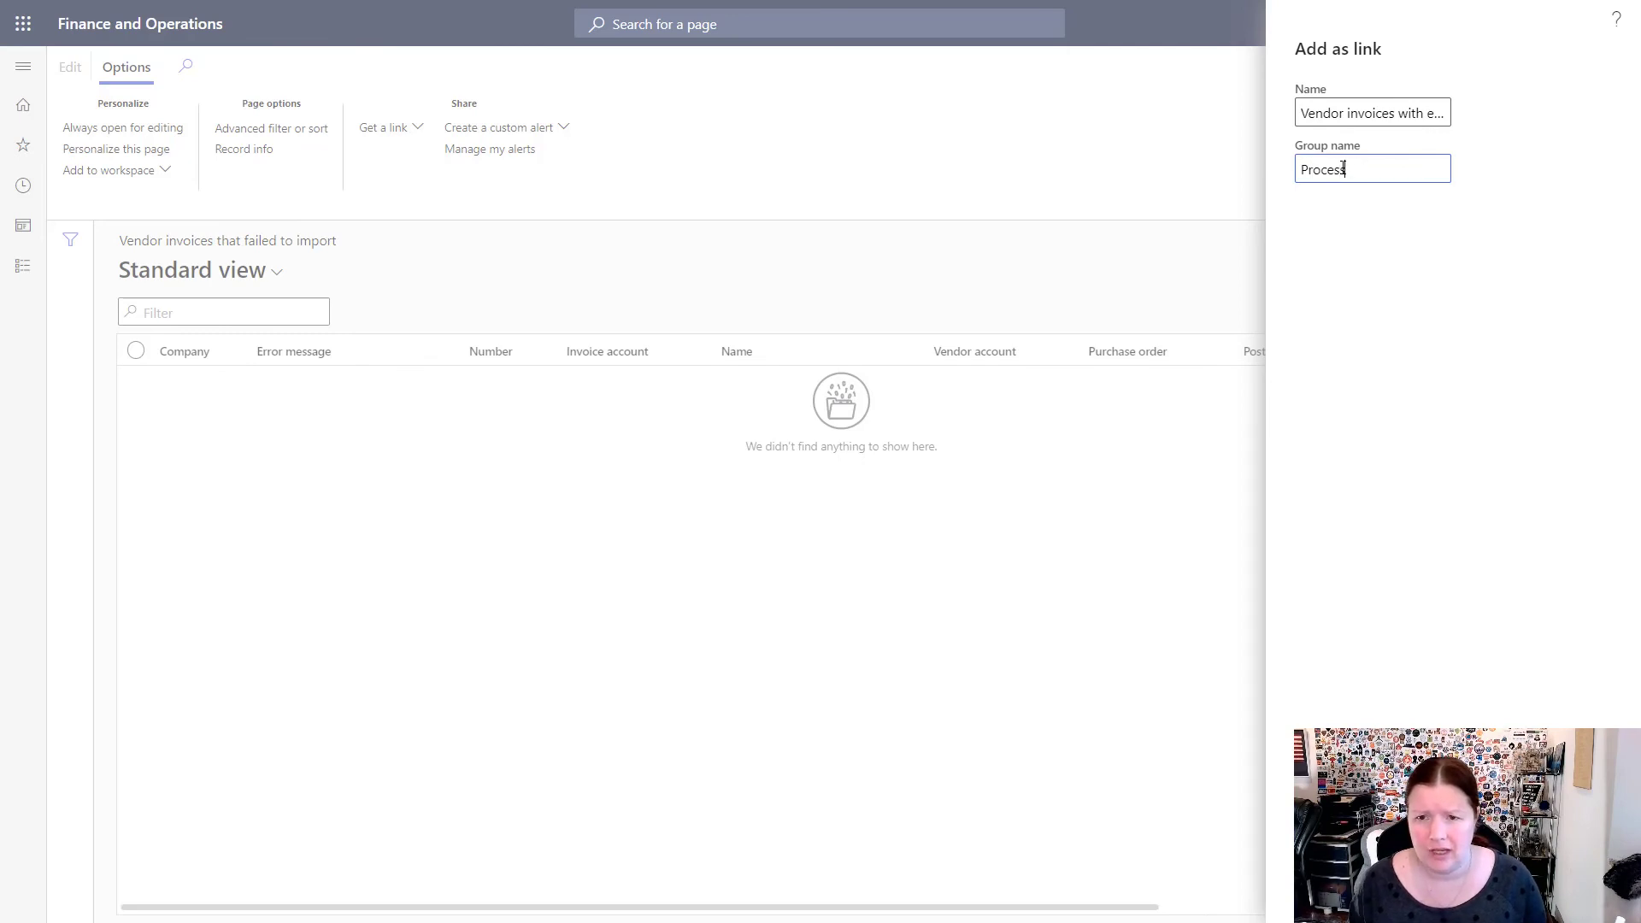
text(ingoices)
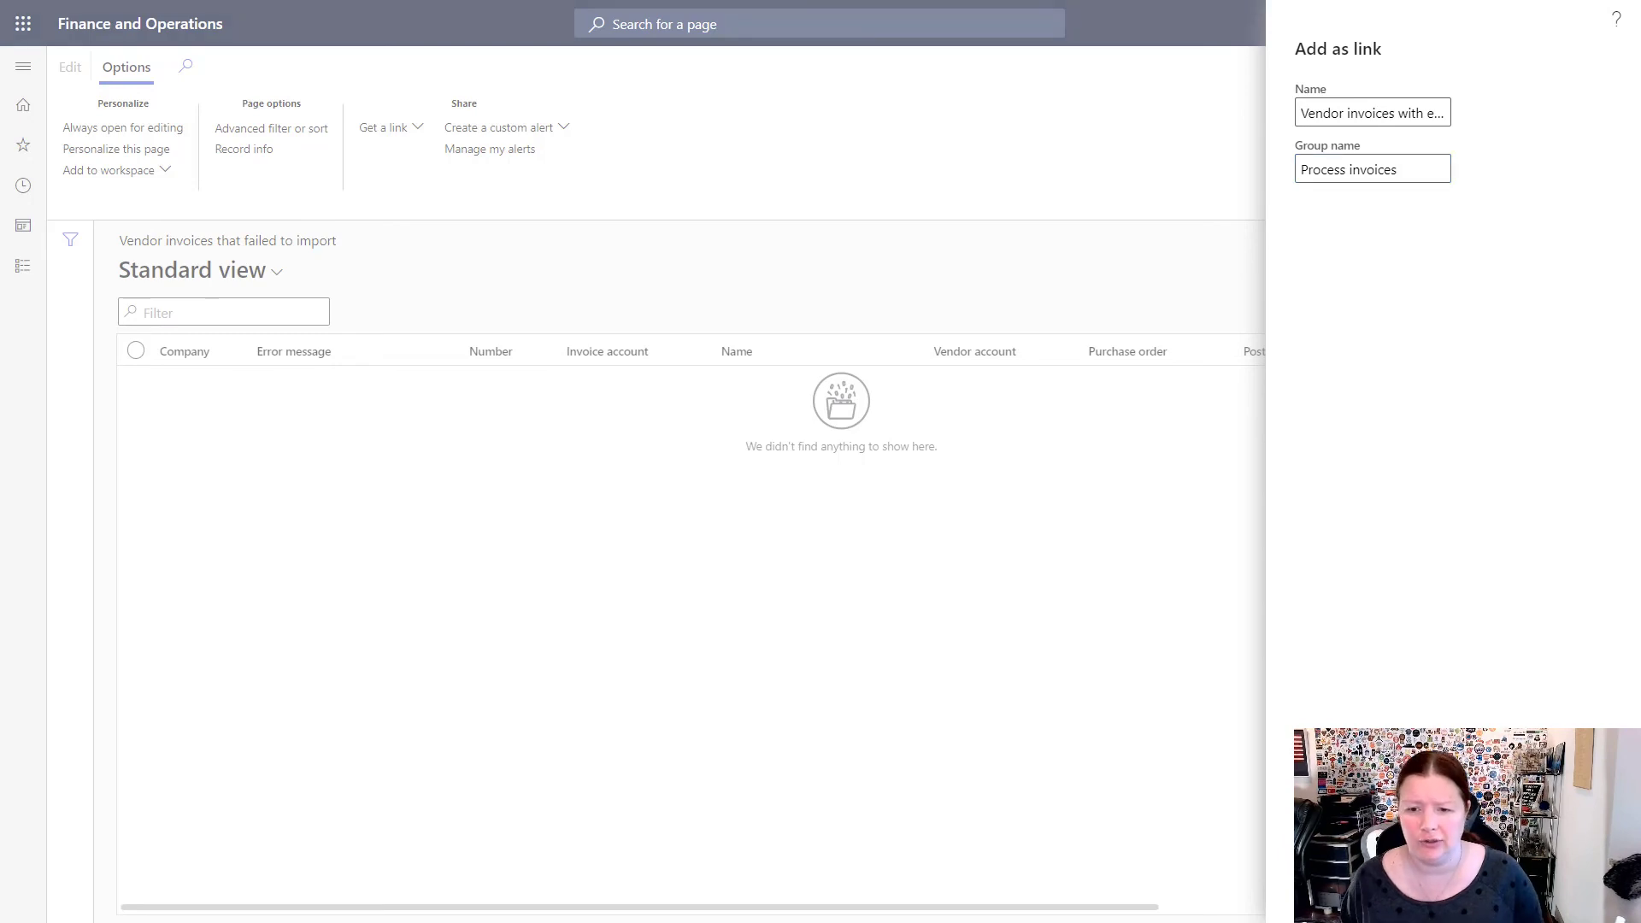
key(Return)
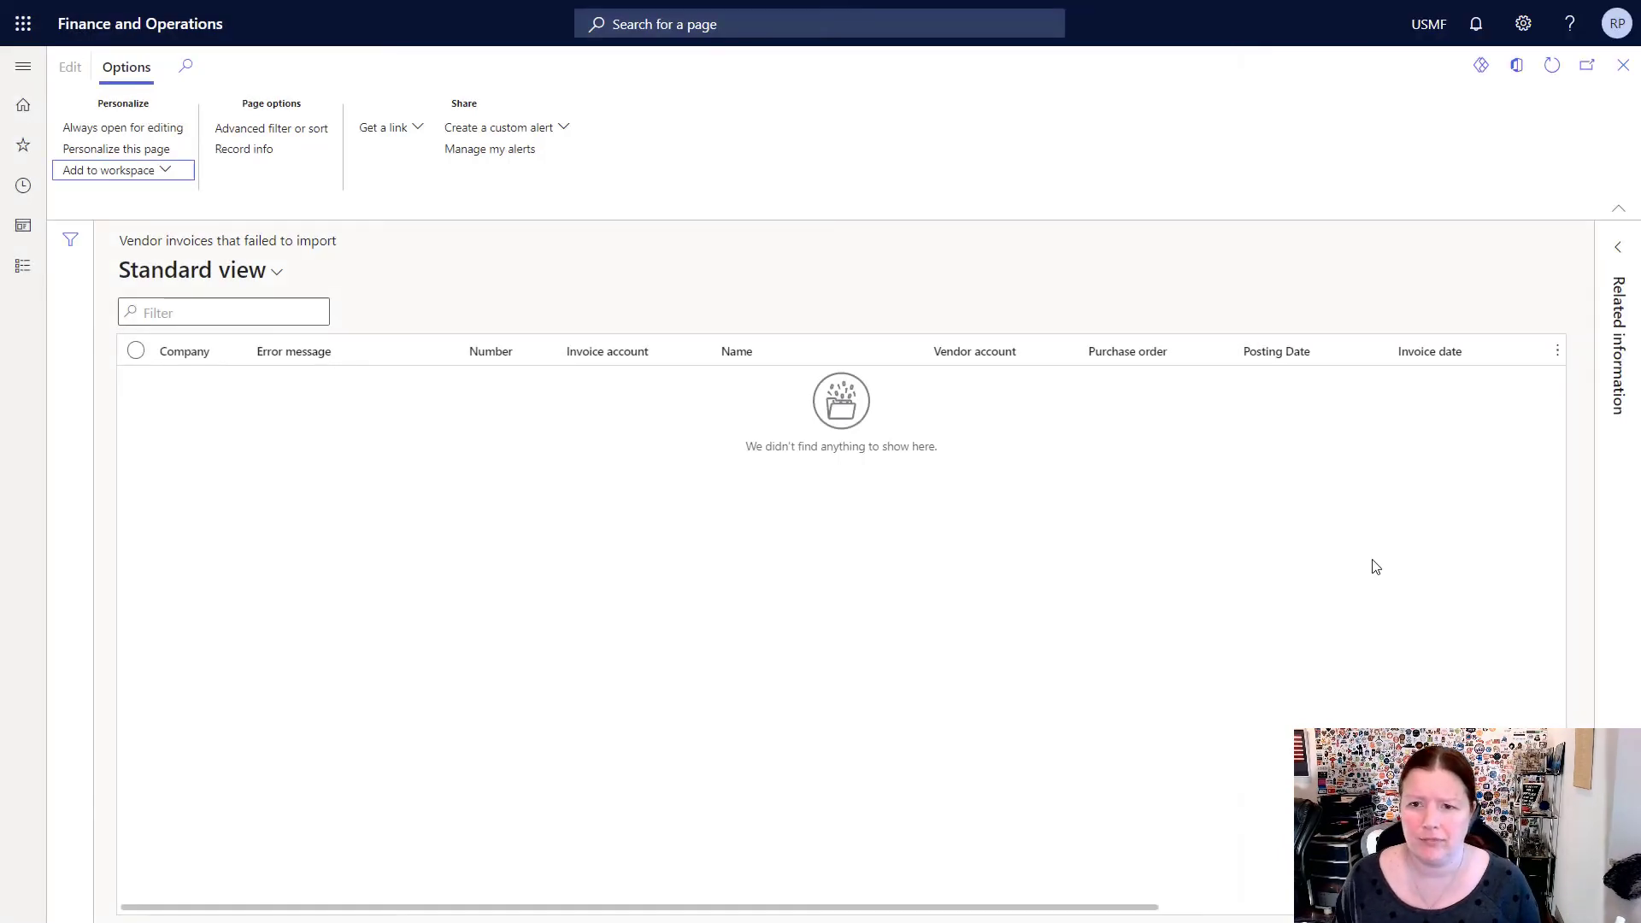
Return to the dashboard, open the Vendor invoice entry workspace and check the added tile, list tab and Process invoices link
click(1622, 73)
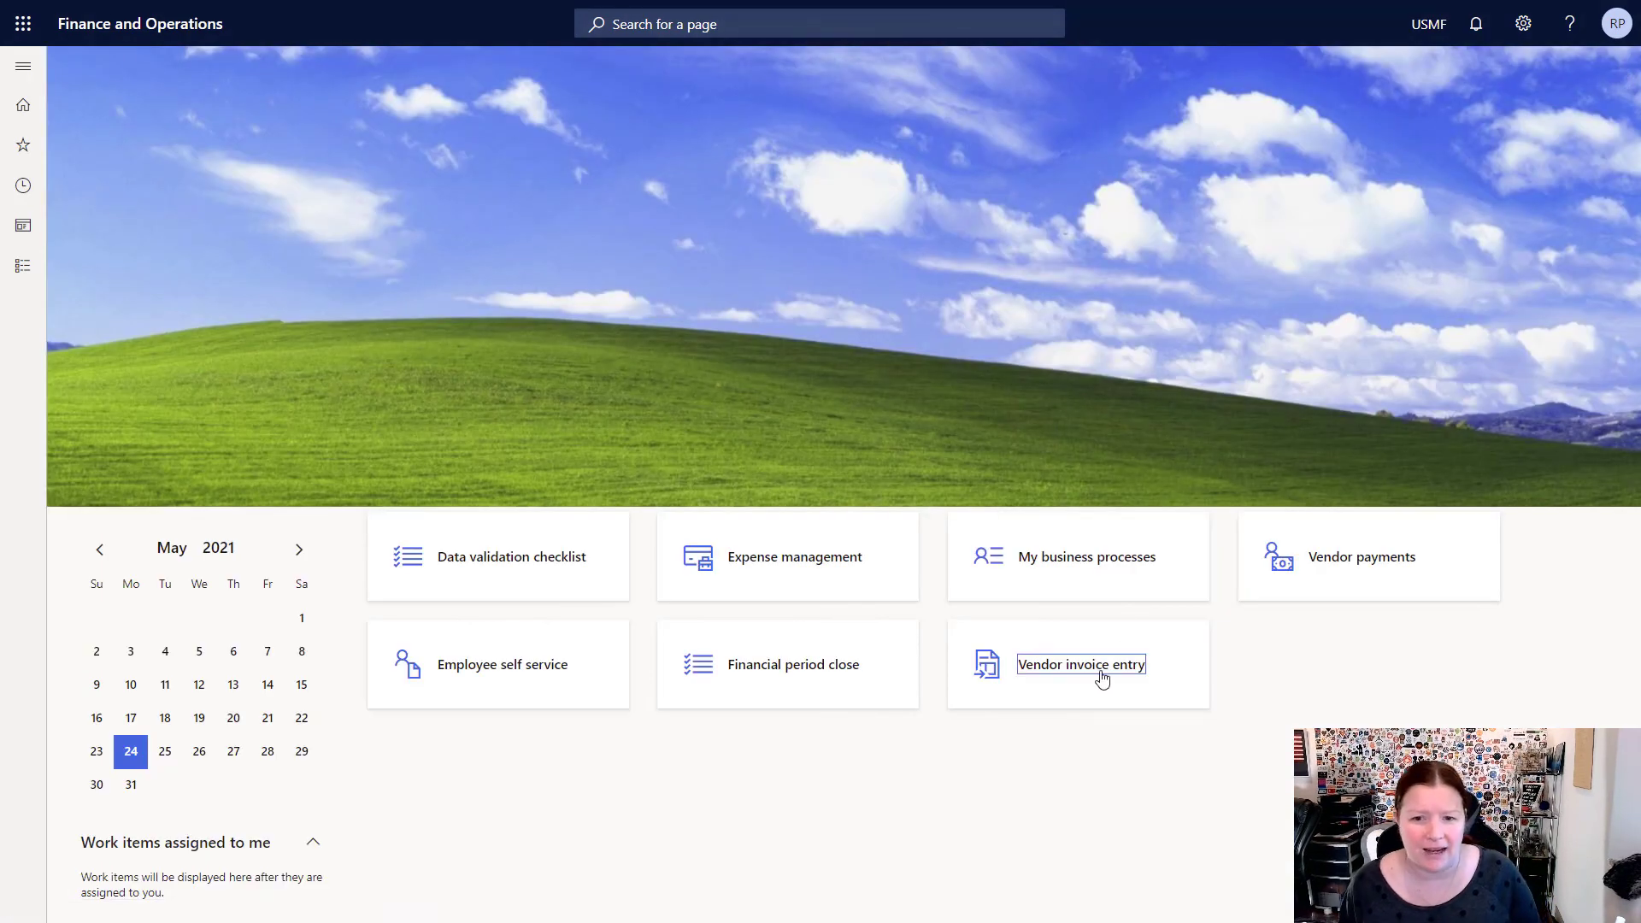
click(1098, 689)
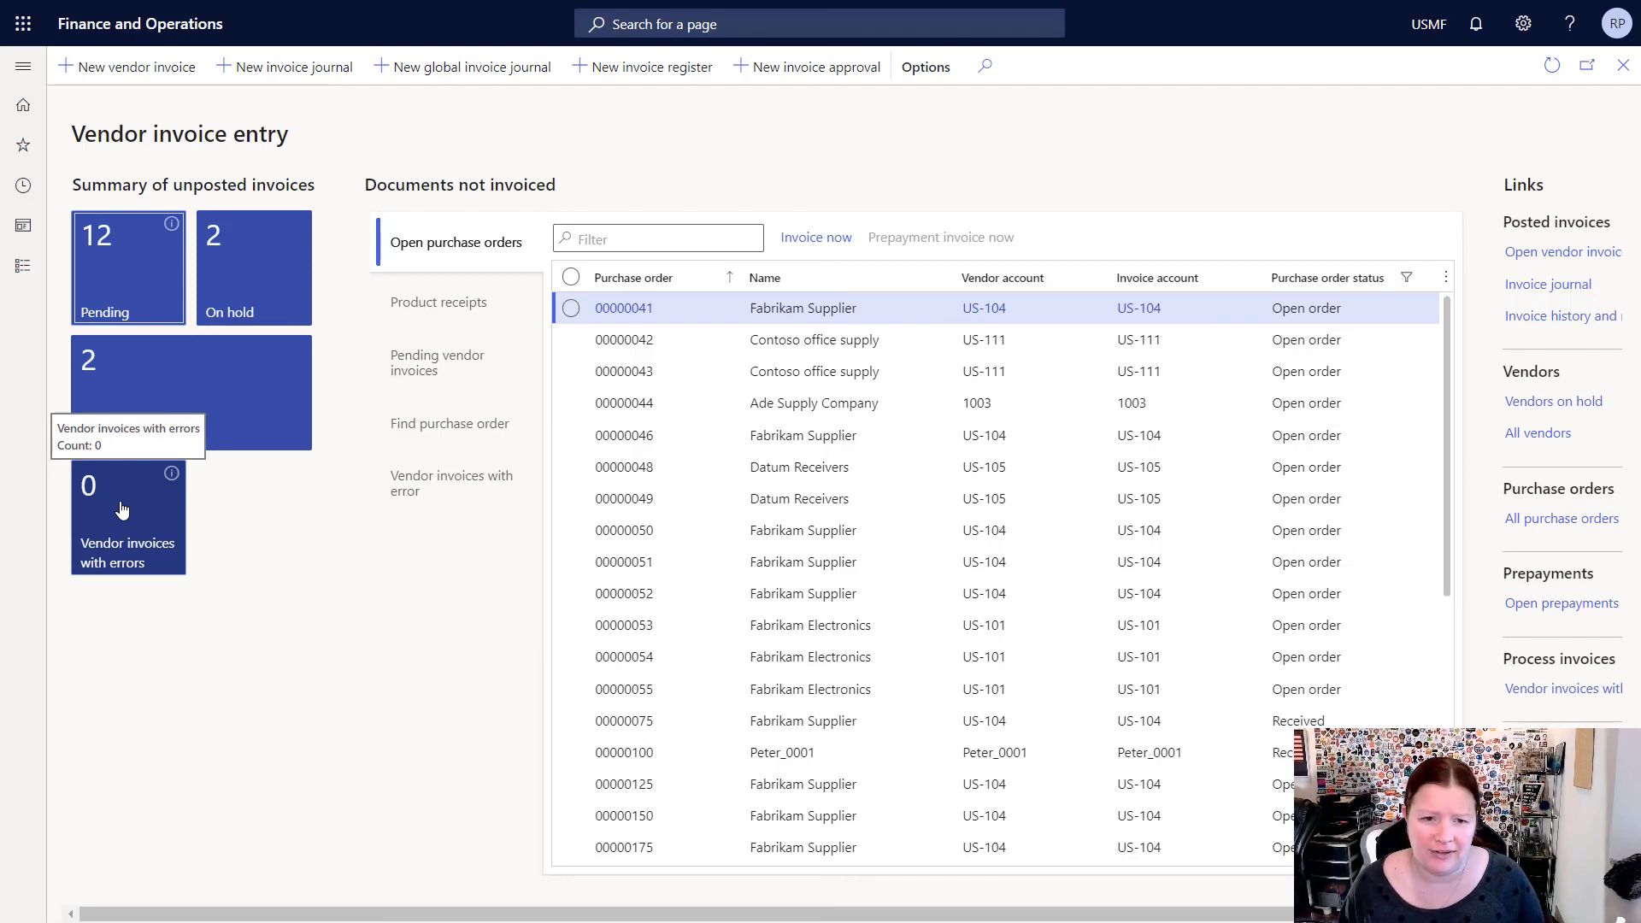
click(470, 501)
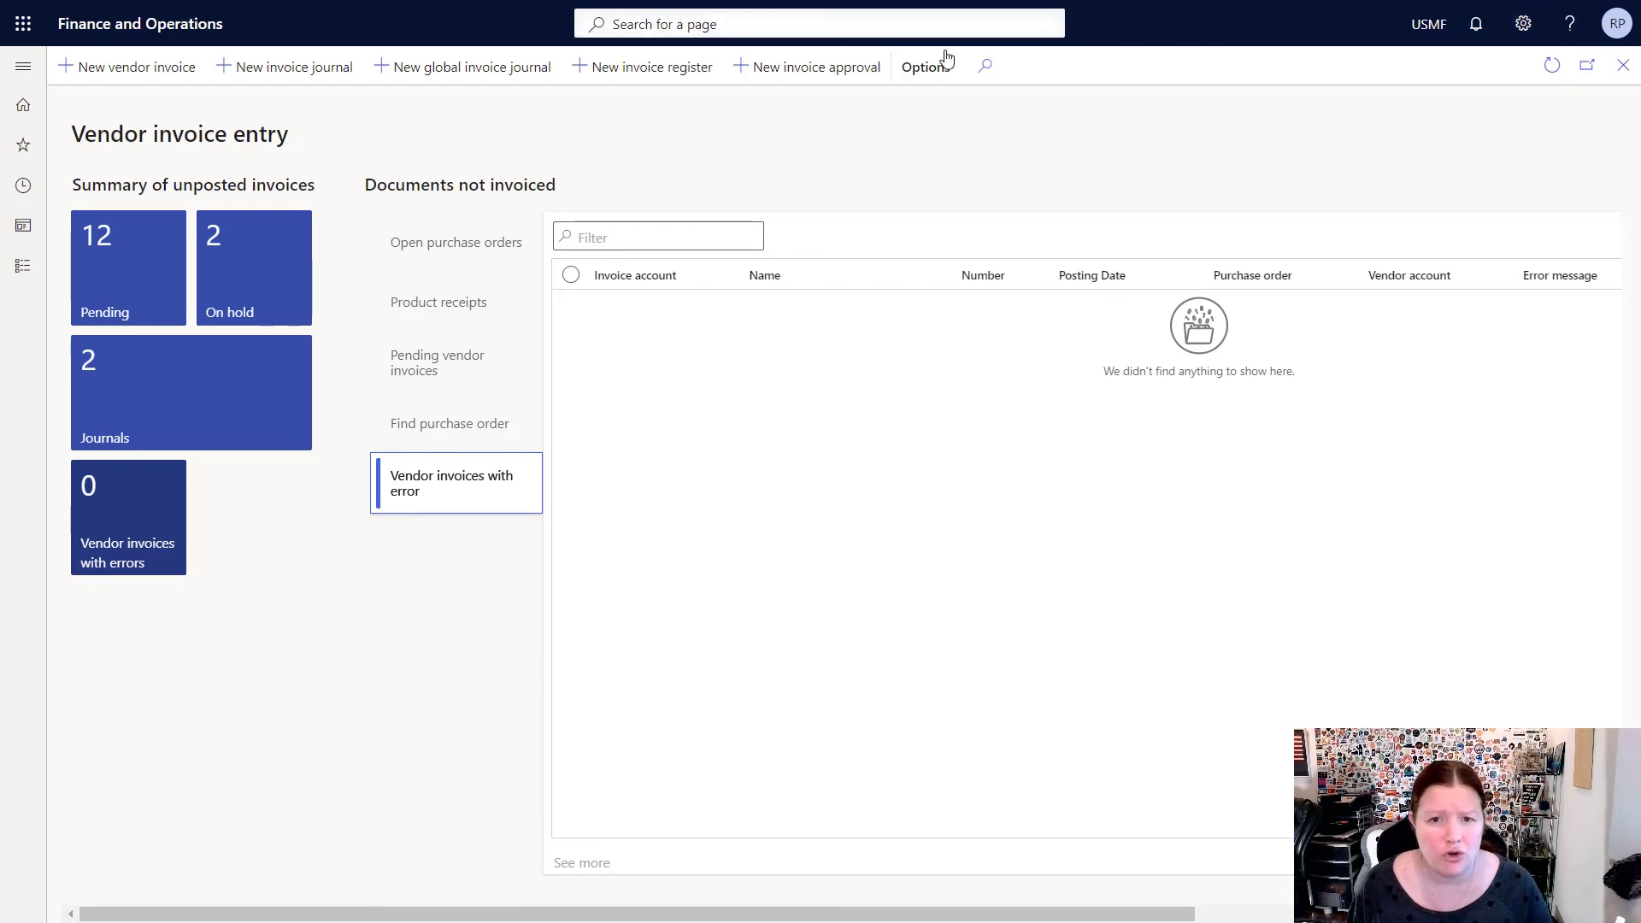
click(927, 75)
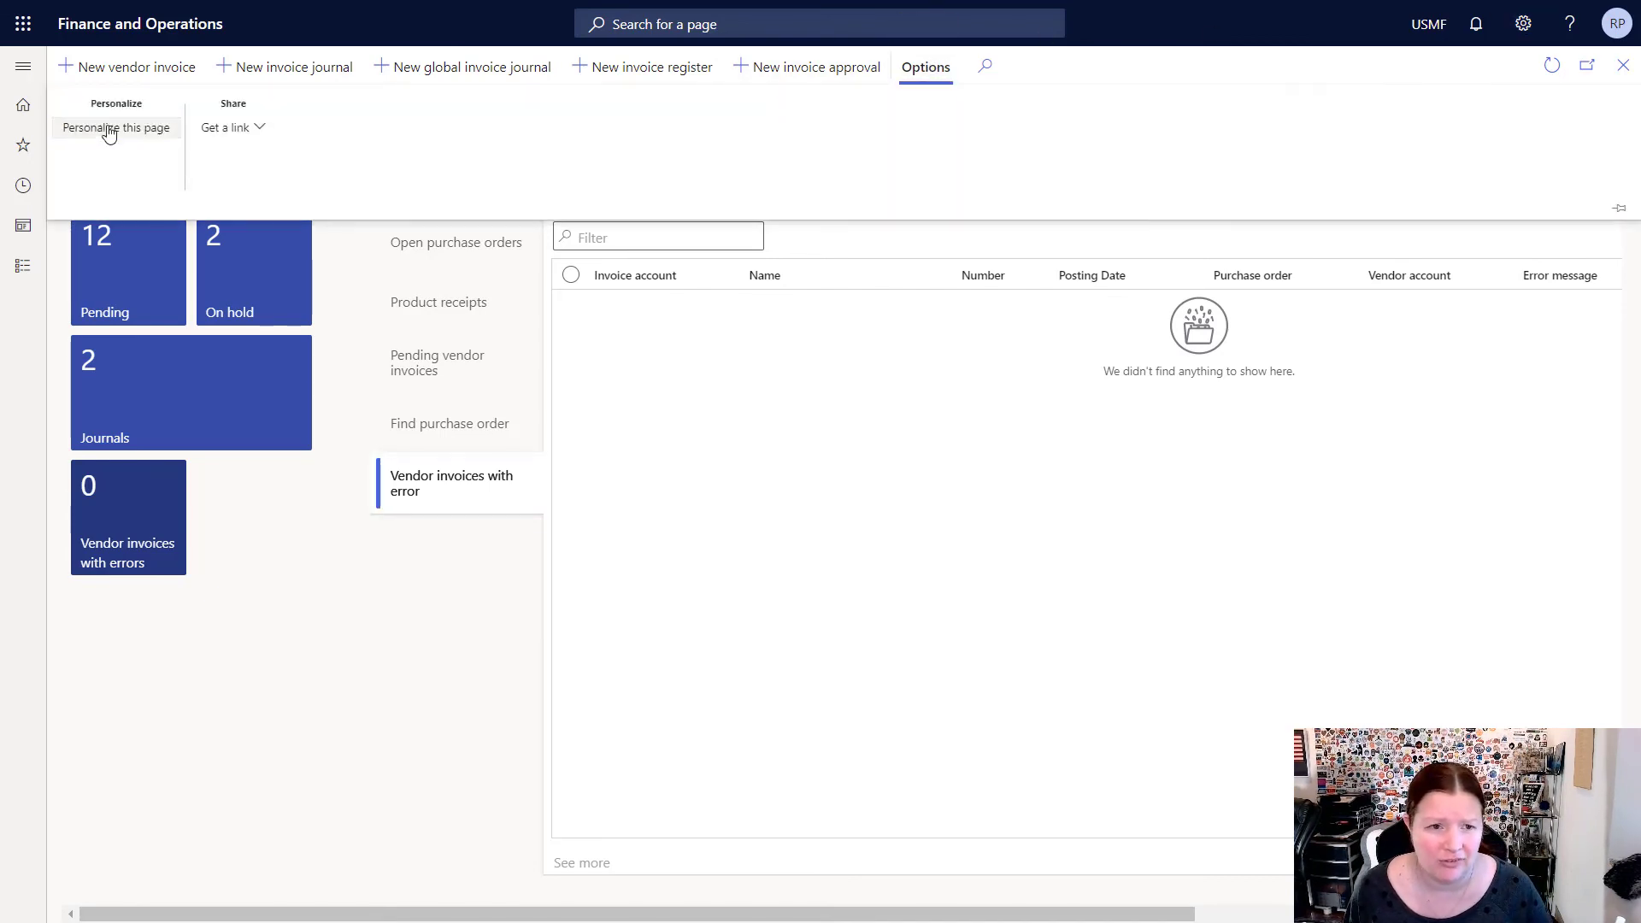
key(Escape)
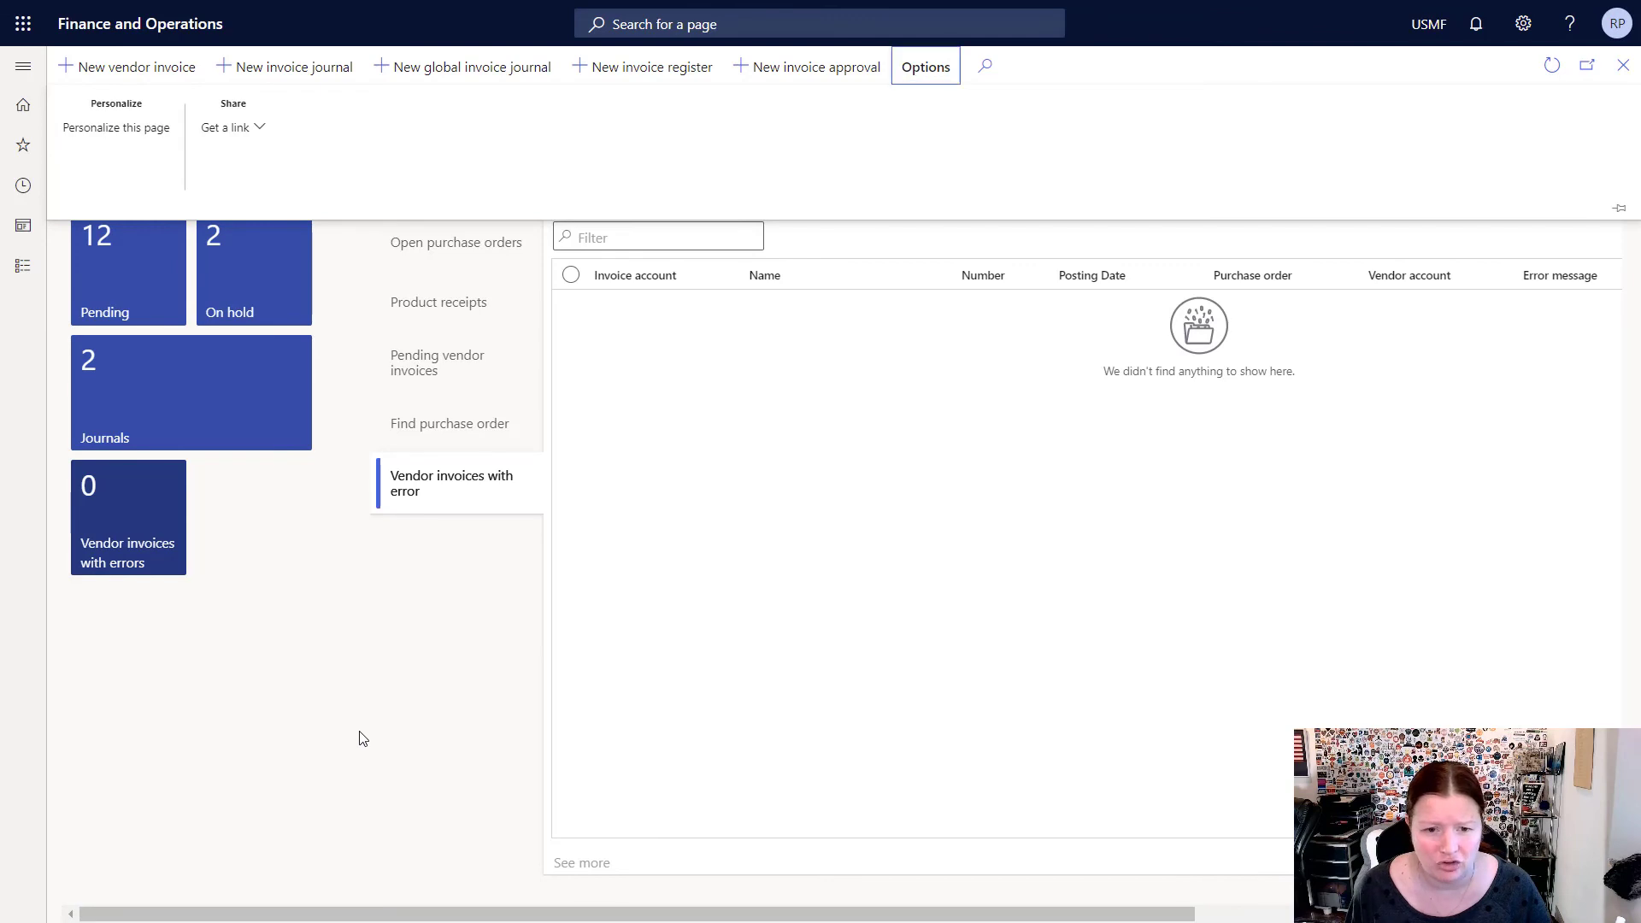
drag(574, 919, 1079, 918)
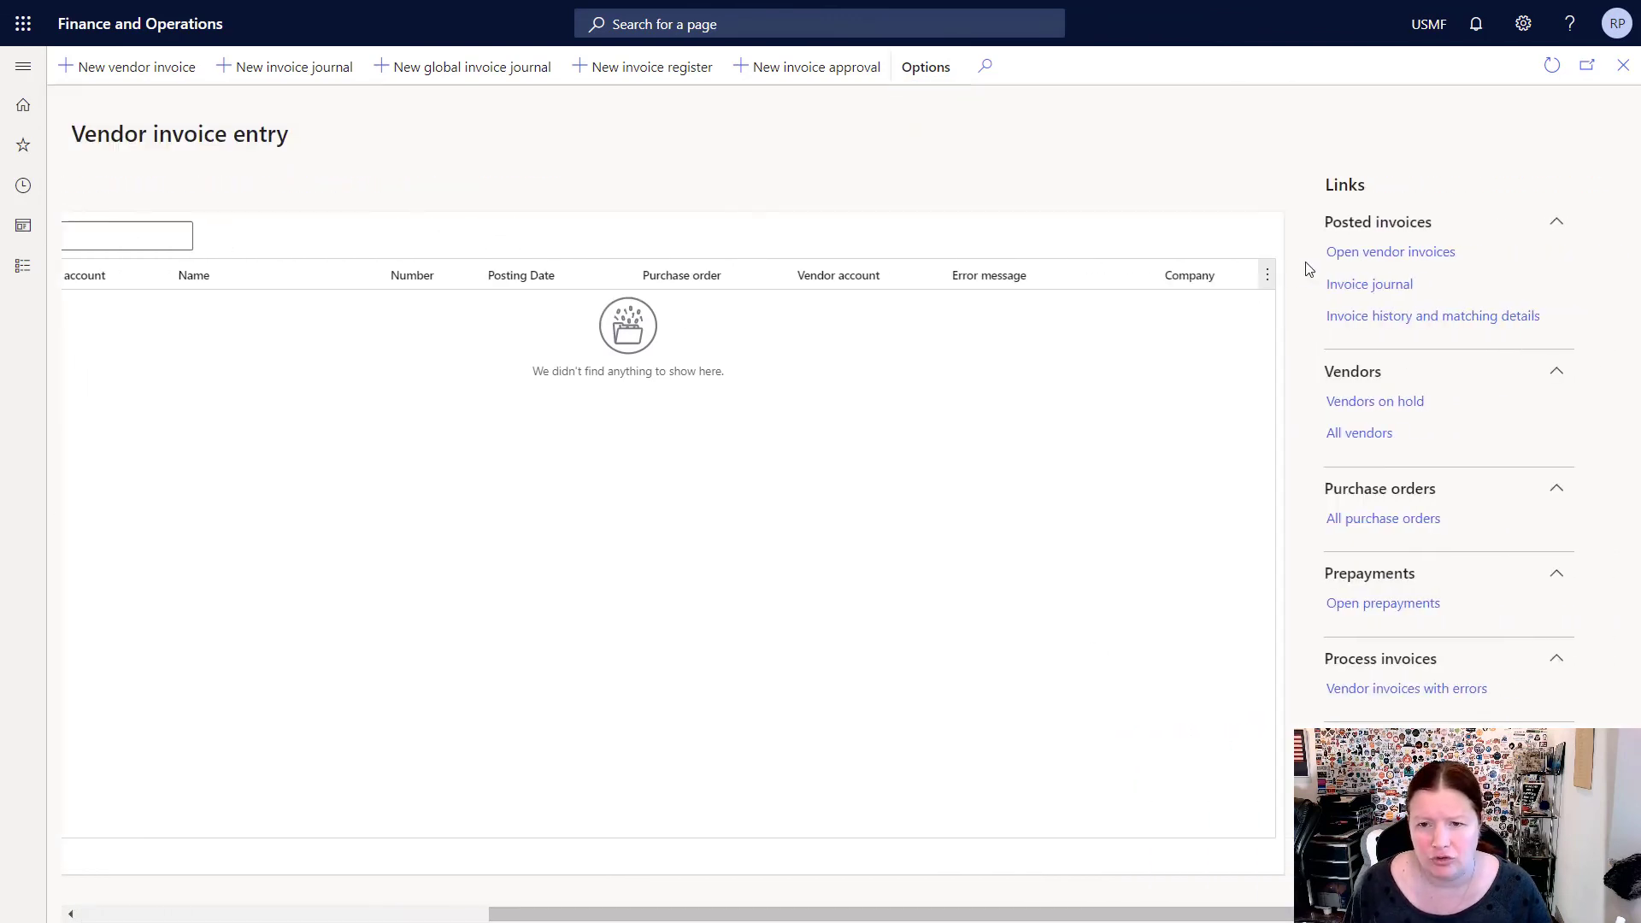